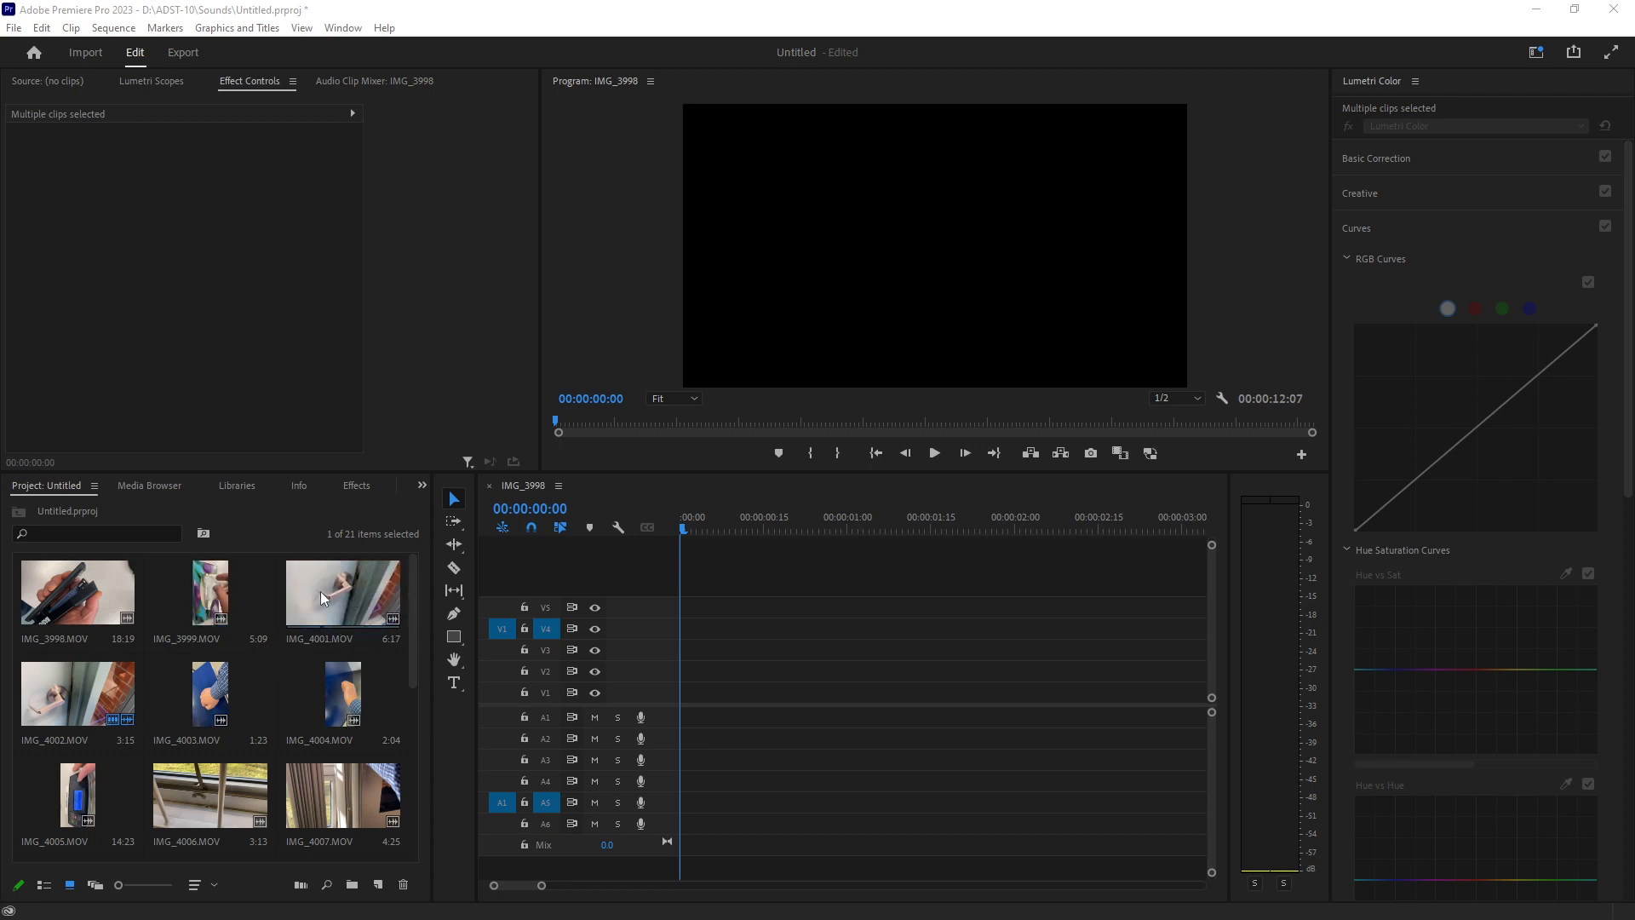
Add IMG_4001.MOV from the project to the start of track V1 in the timeline.
{"action": "left_click", "coordinate": [391, 606]}
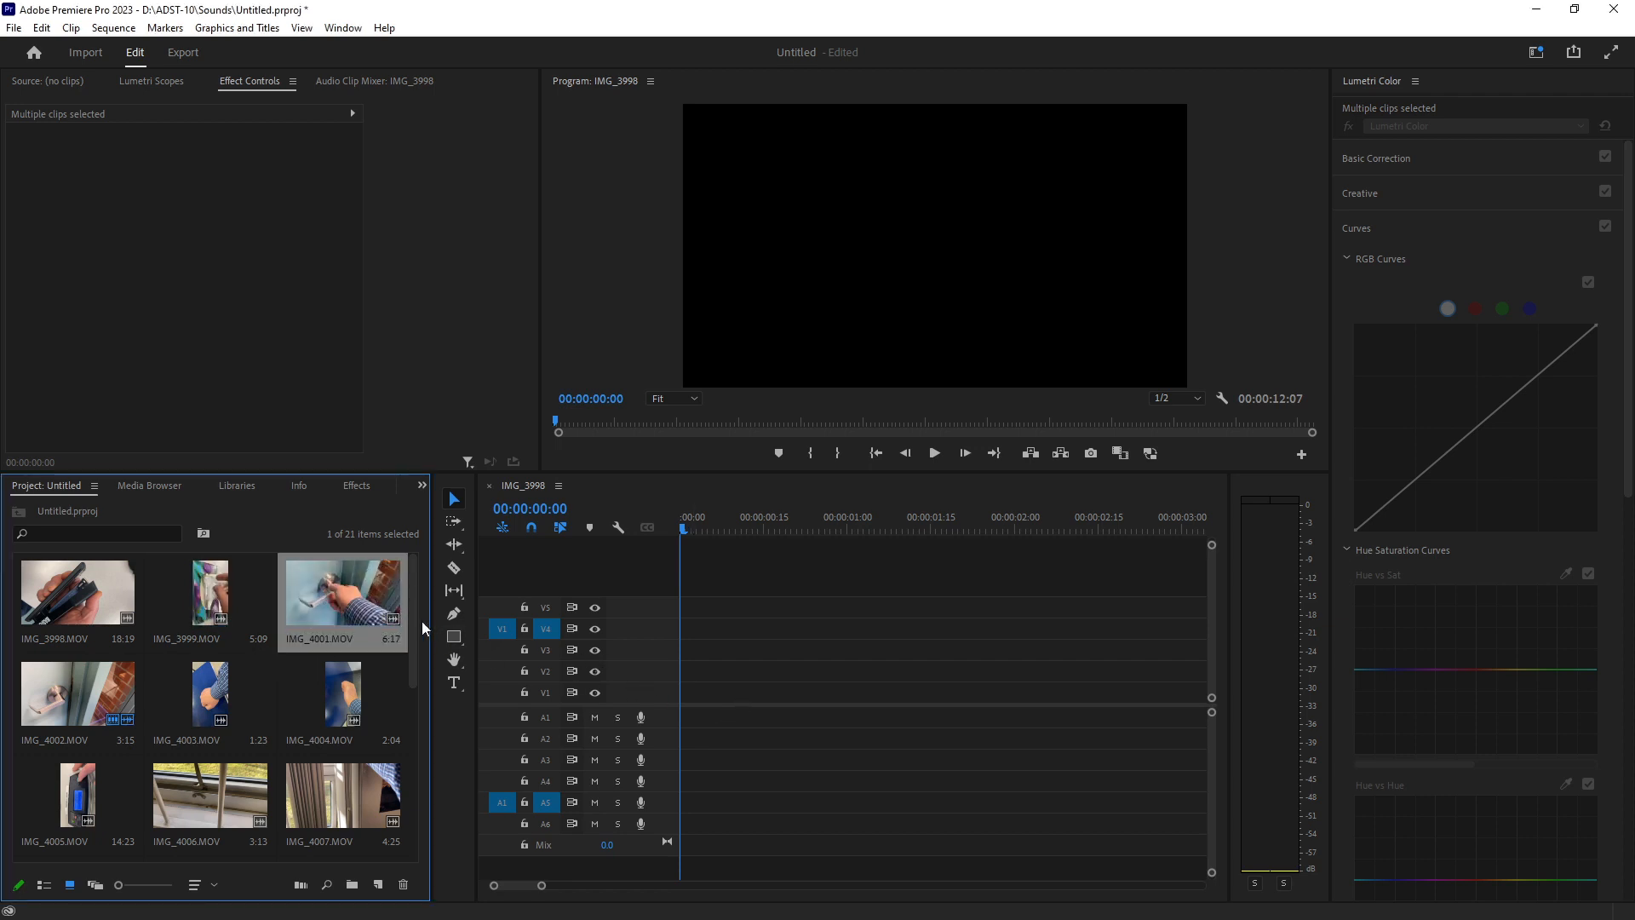
{"action": "left_click_drag", "start_coordinate": [423, 627], "coordinate": [687, 694]}
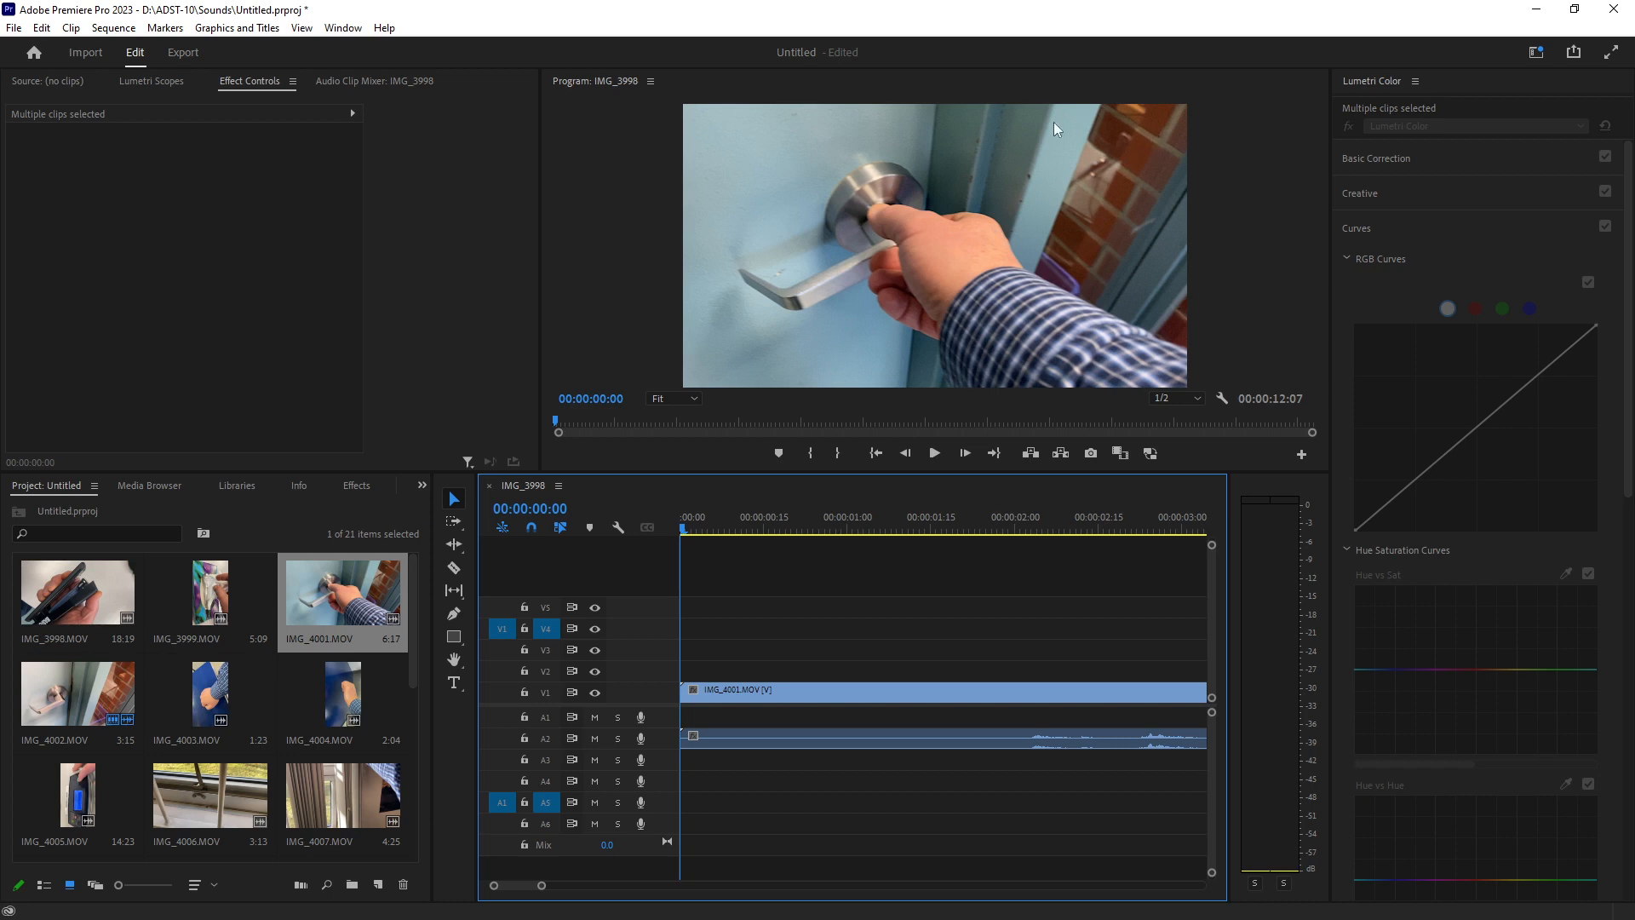
{"action": "left_click", "coordinate": [201, 584]}
{"action": "left_click", "coordinate": [325, 587]}
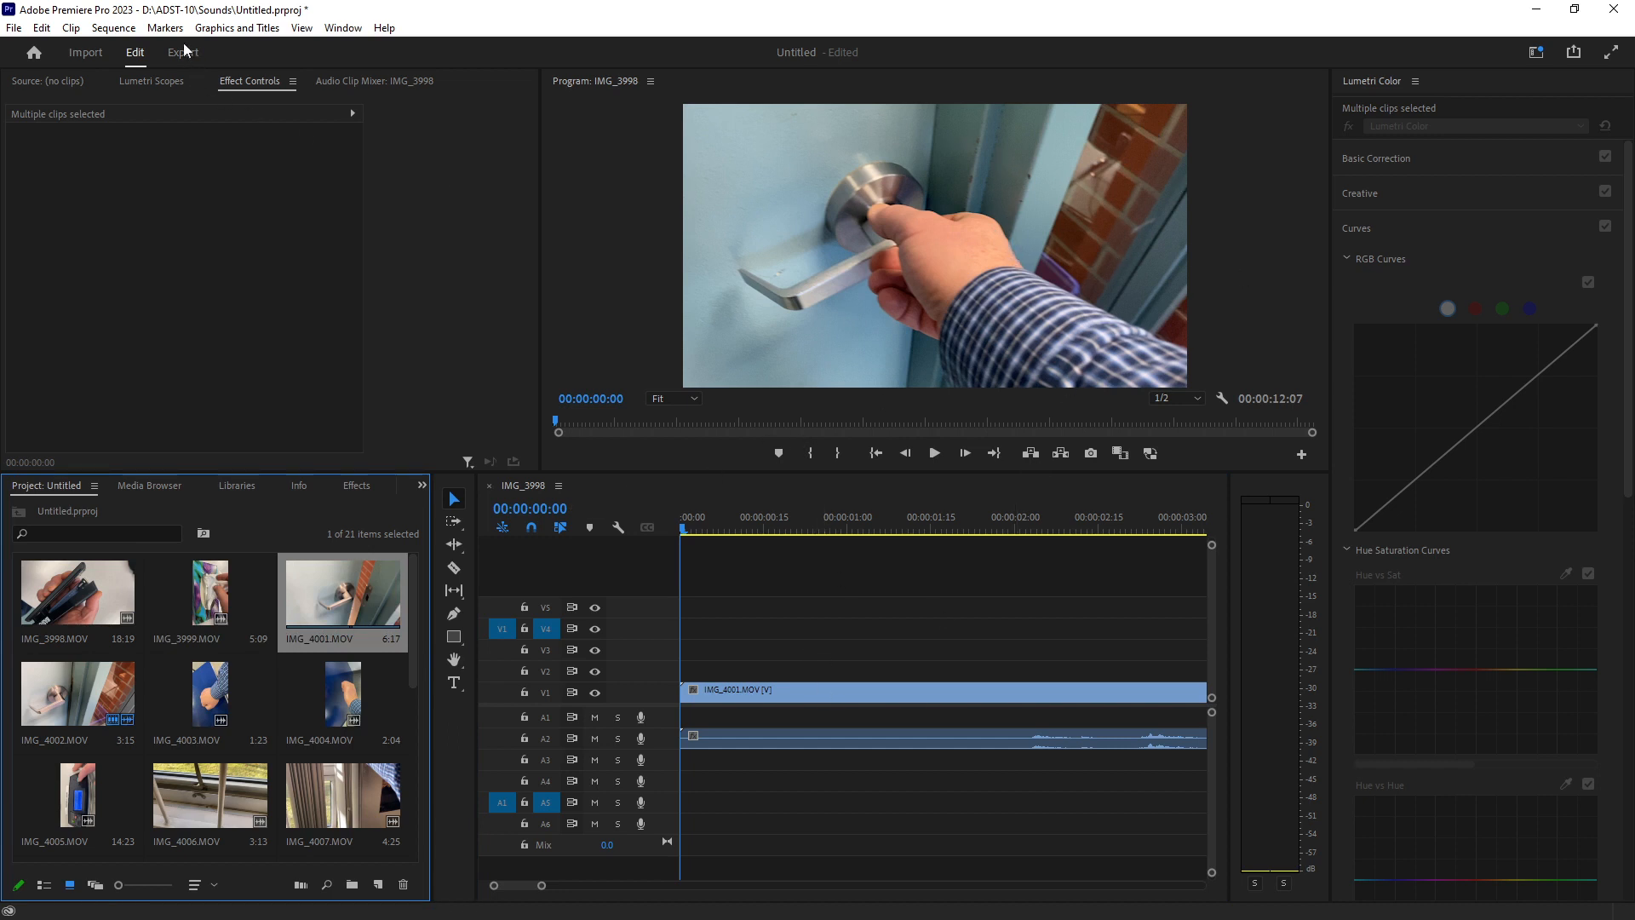
Open the sequence settings and confirm them without changes.
{"action": "left_click", "coordinate": [117, 28]}
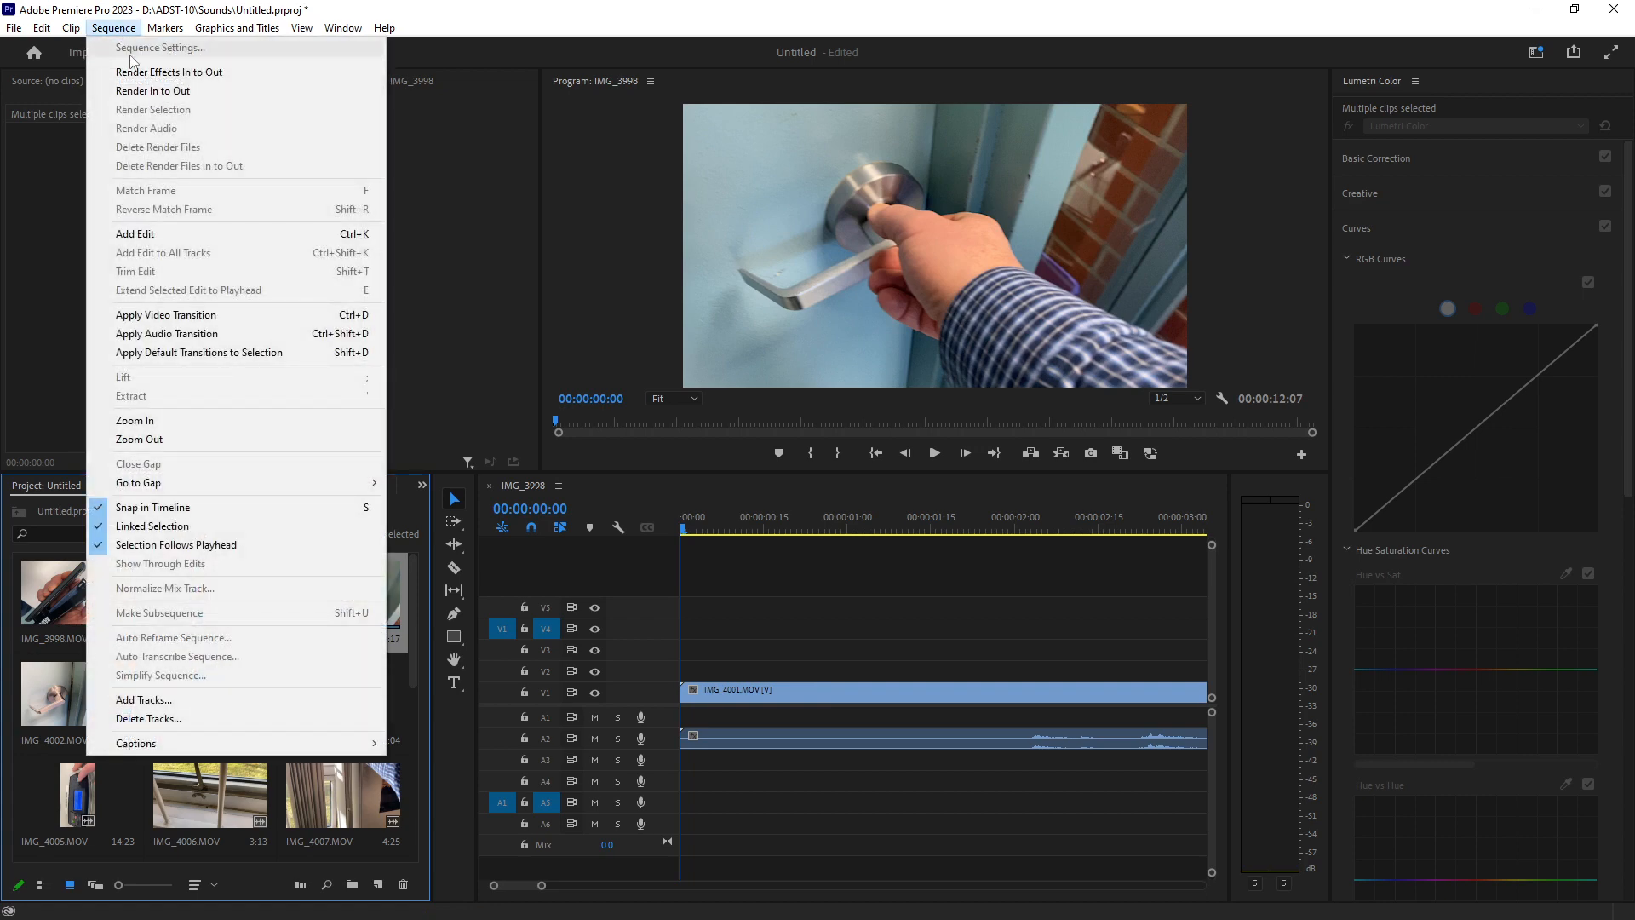
{"action": "left_click", "coordinate": [811, 694]}
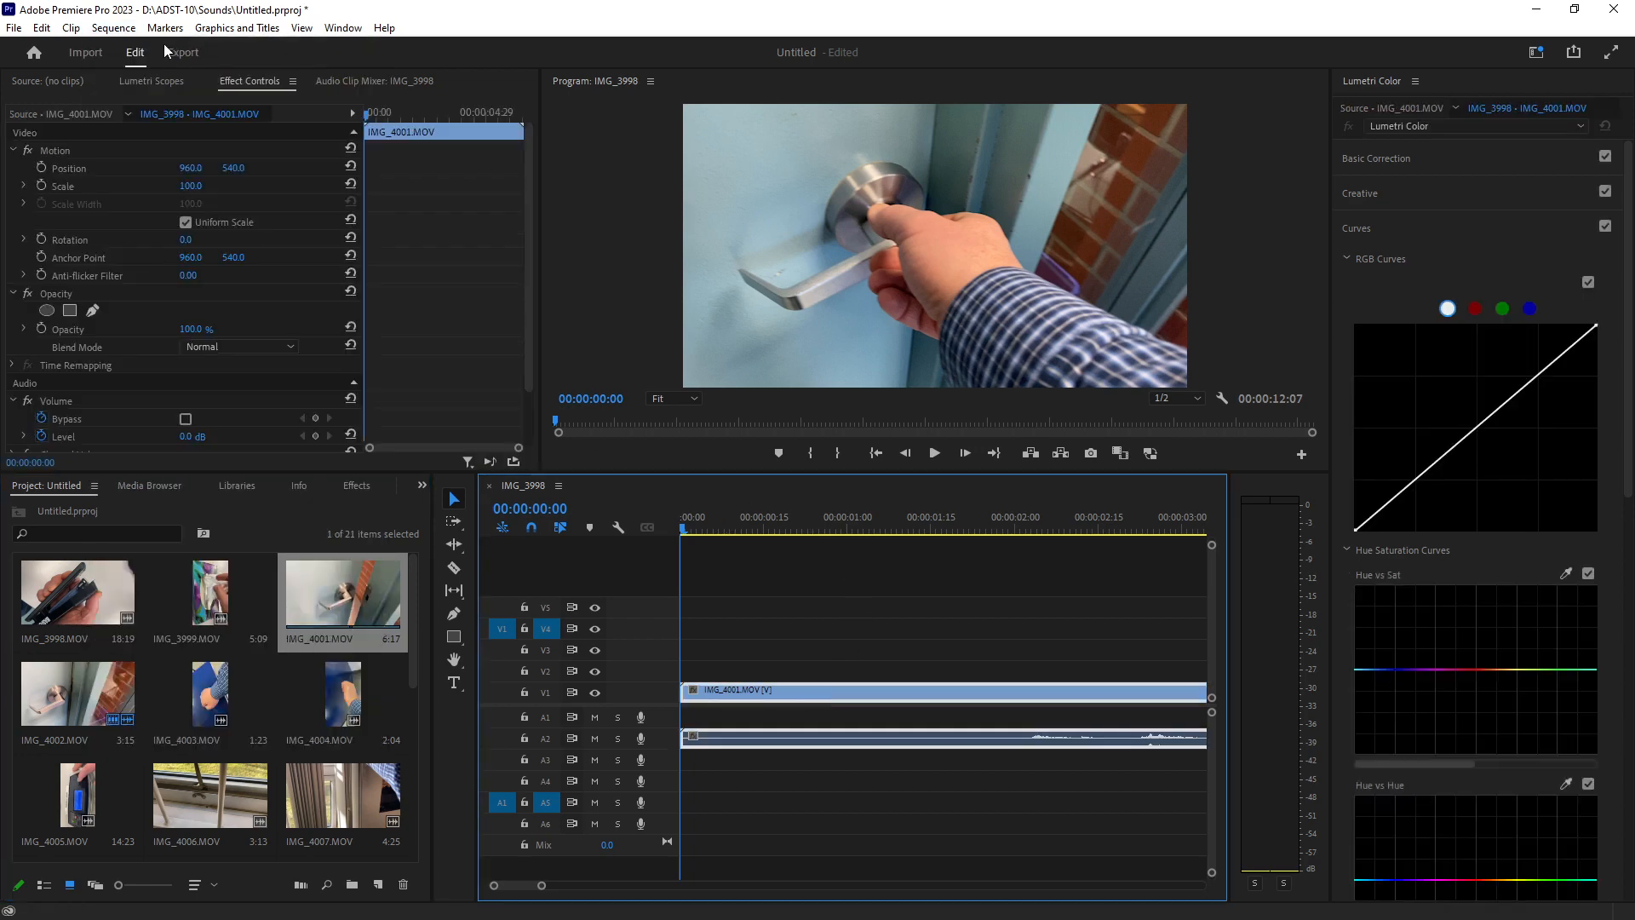
{"action": "left_click", "coordinate": [113, 28]}
{"action": "left_click", "coordinate": [130, 48]}
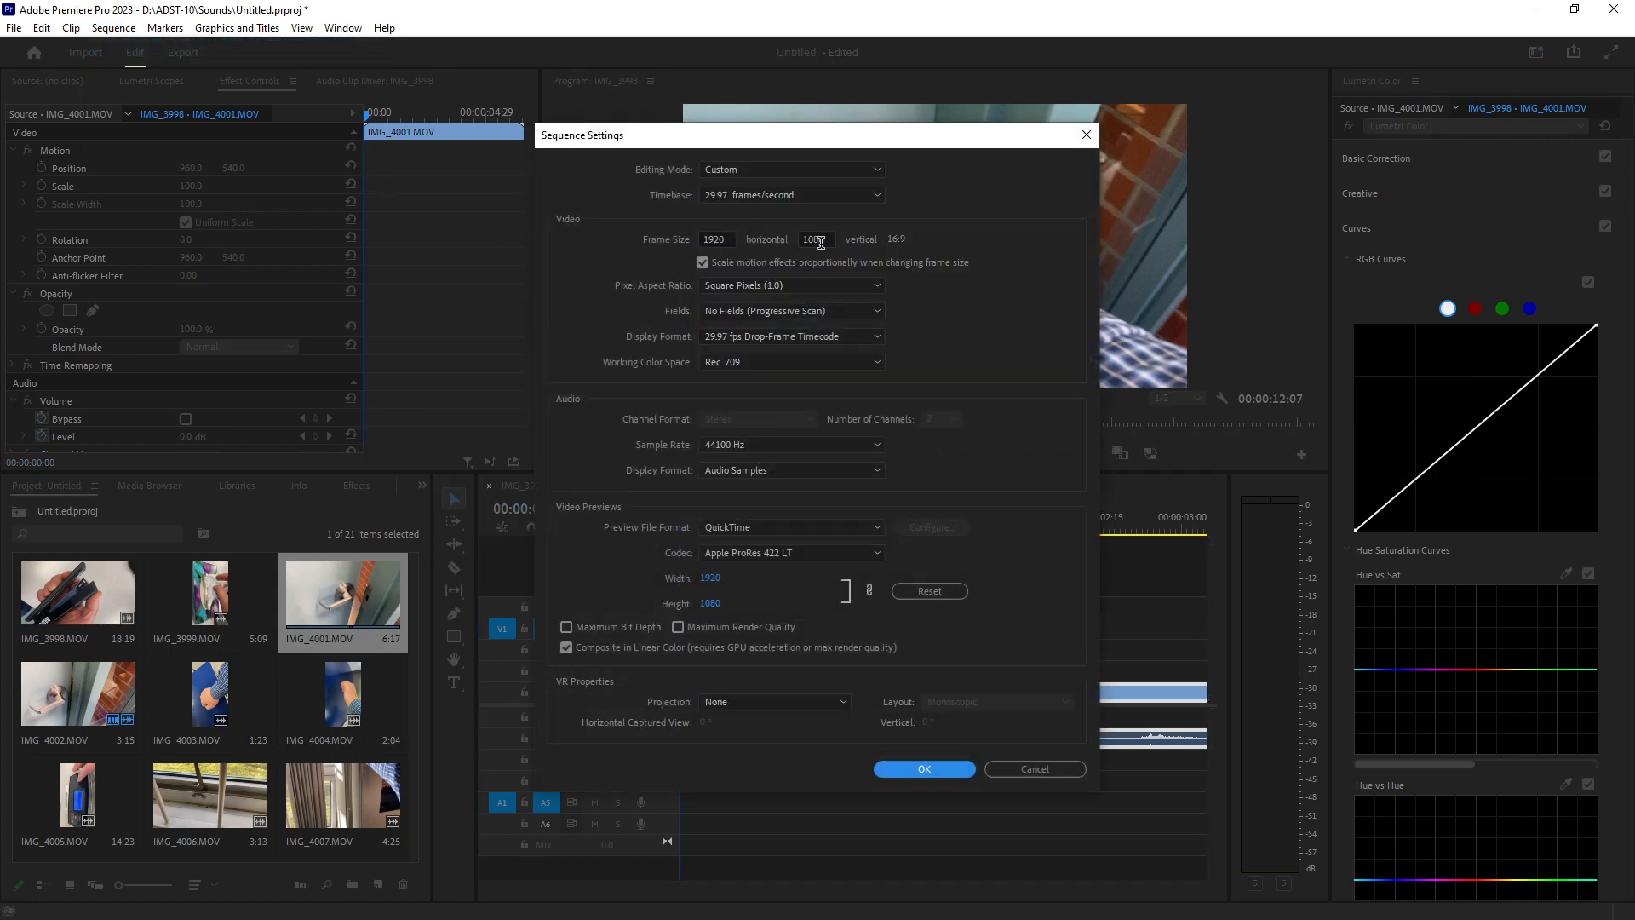
{"action": "left_click", "coordinate": [923, 769]}
Apply Set to Frame Size to the IMG_4001.MOV clip on the timeline.
{"action": "left_click", "coordinate": [788, 502]}
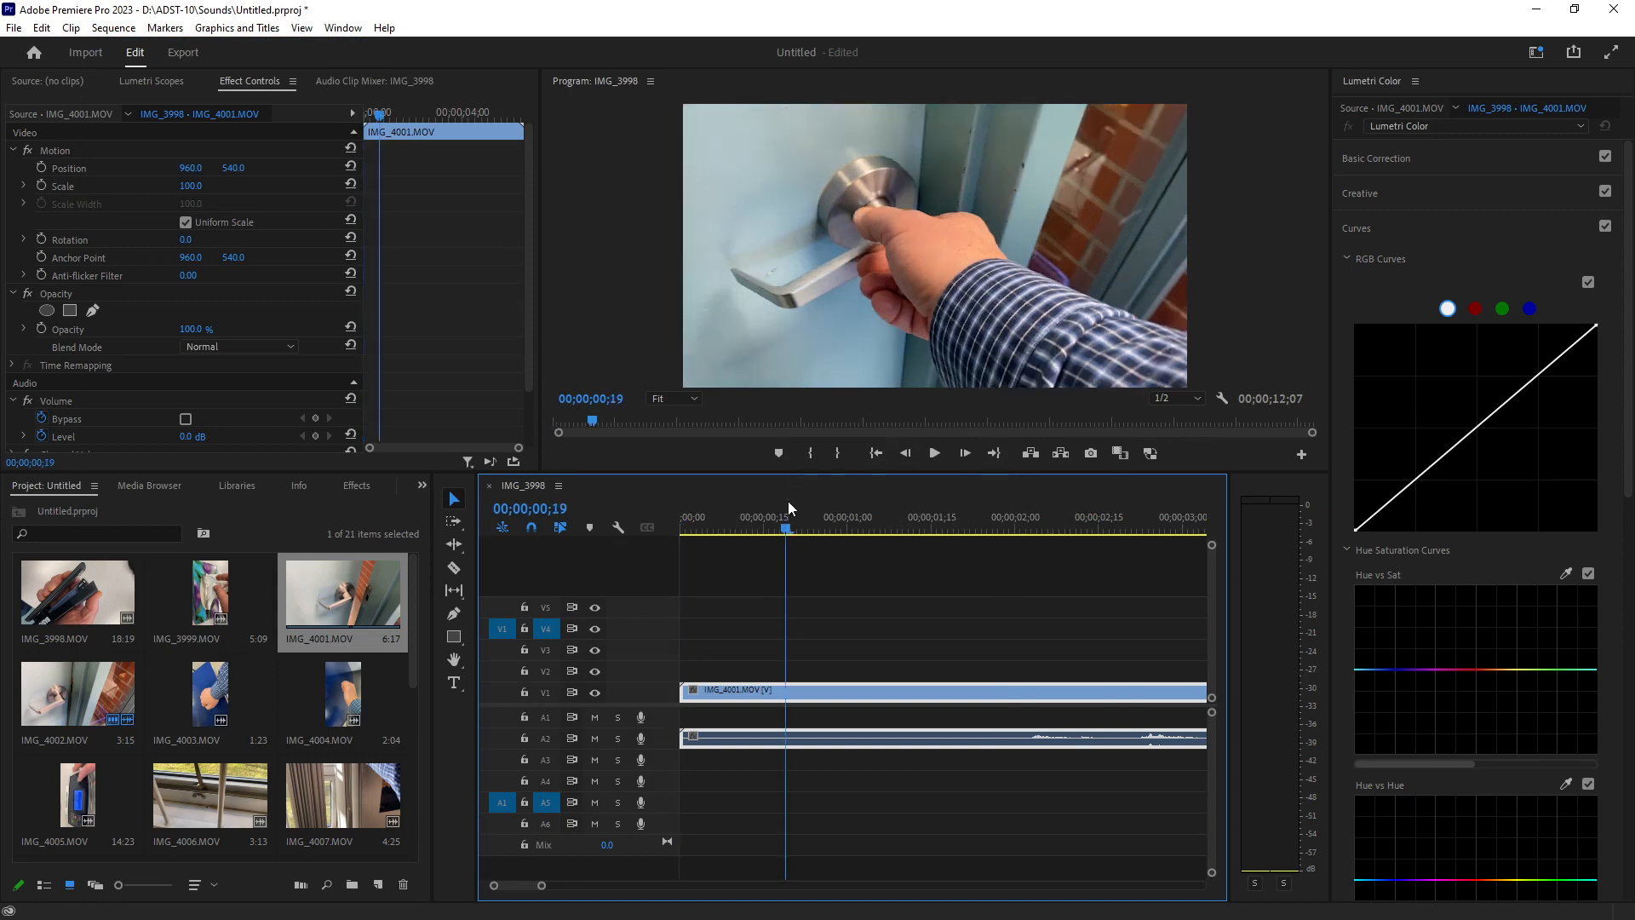
{"action": "right_click", "coordinate": [805, 694]}
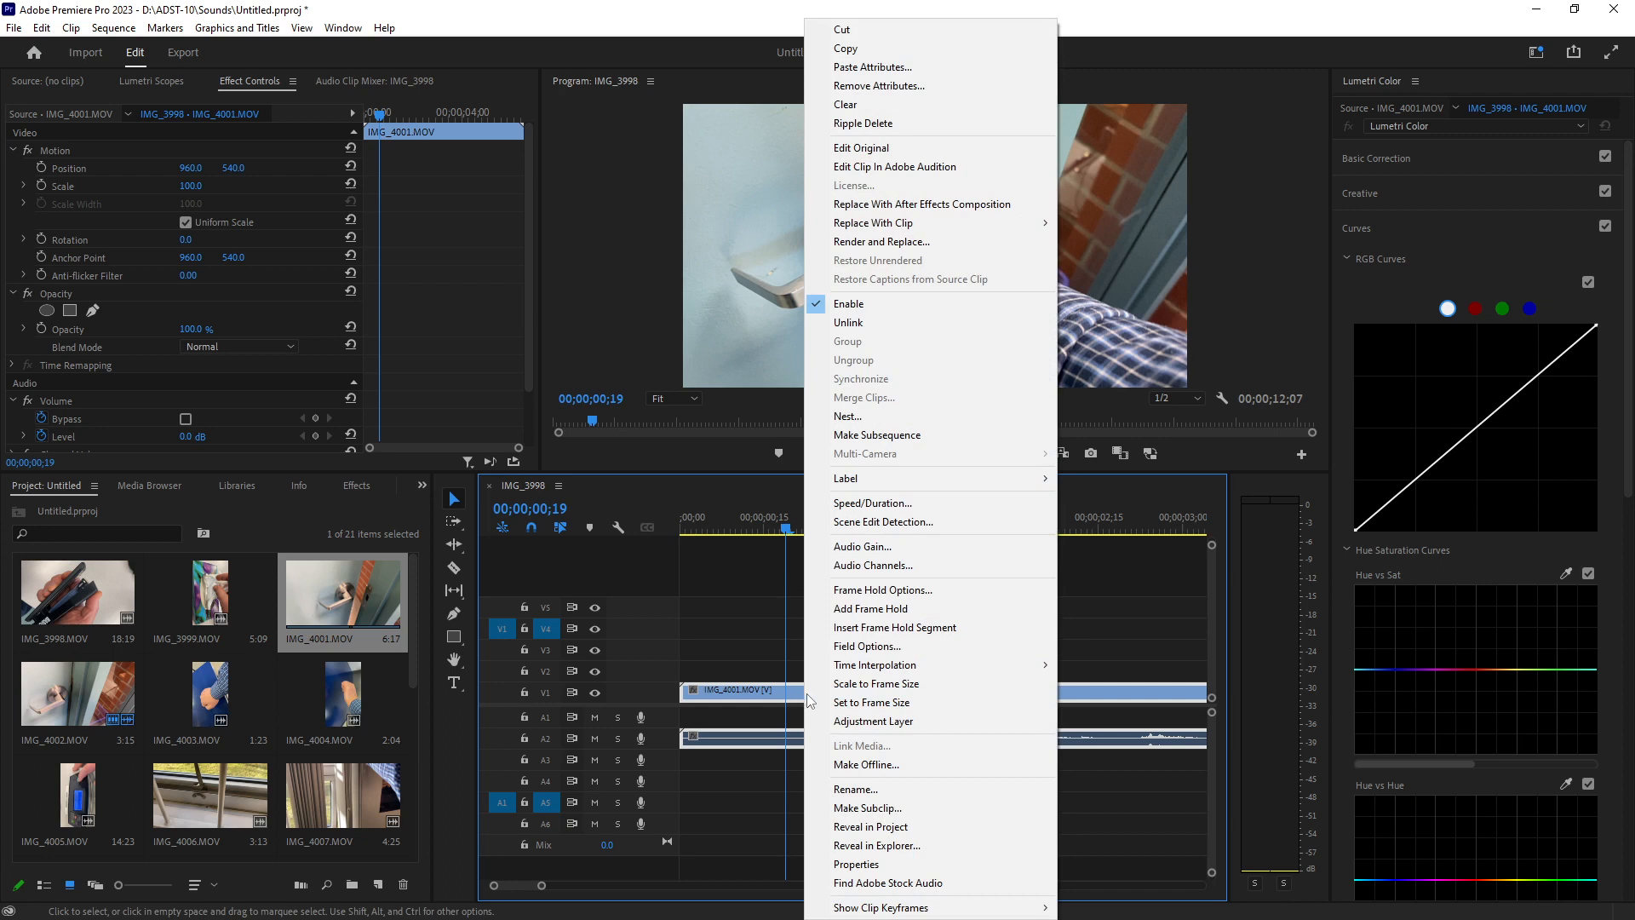
{"action": "left_click", "coordinate": [873, 702]}
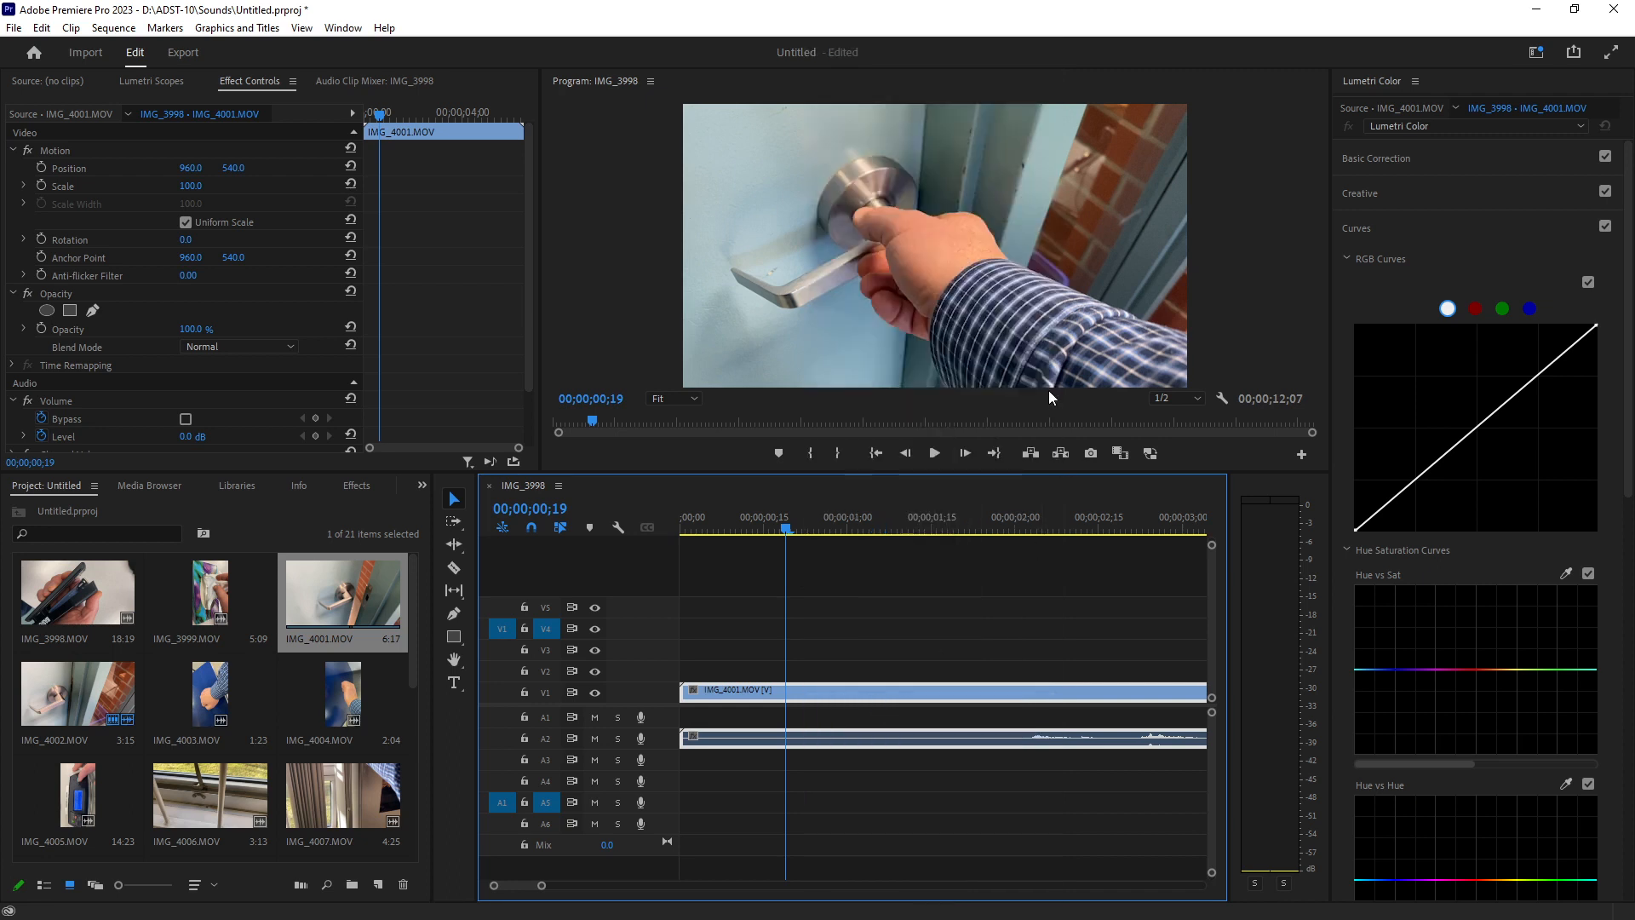
Review the sequence settings again and close them unchanged.
{"action": "left_click_drag", "start_coordinate": [785, 528], "coordinate": [713, 528]}
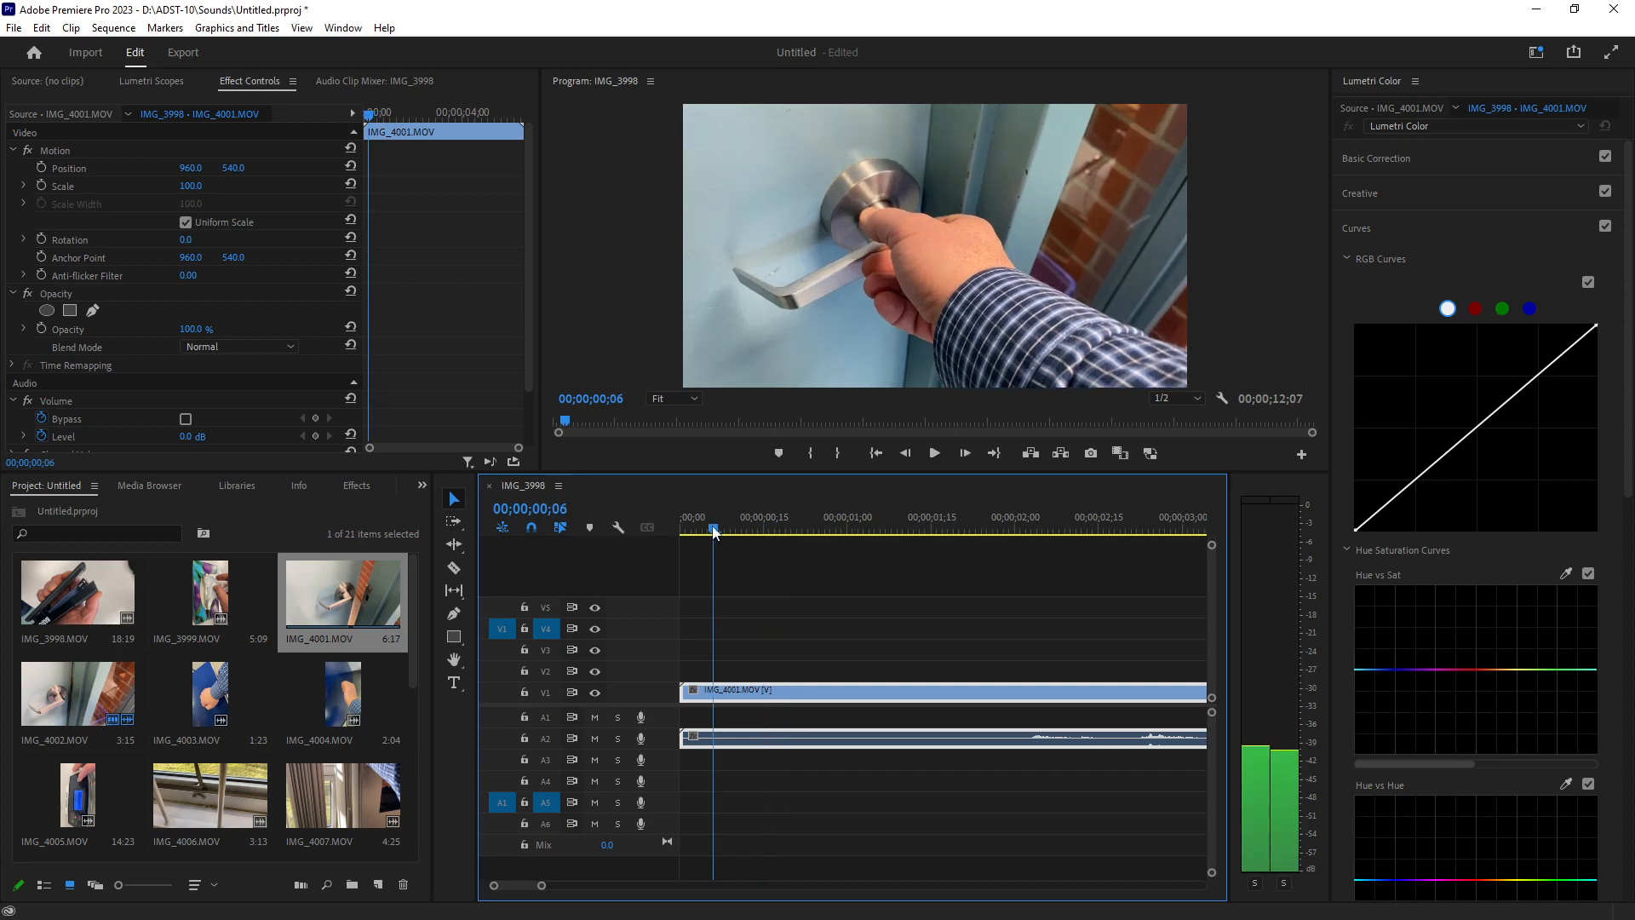
{"action": "left_click", "coordinate": [113, 28]}
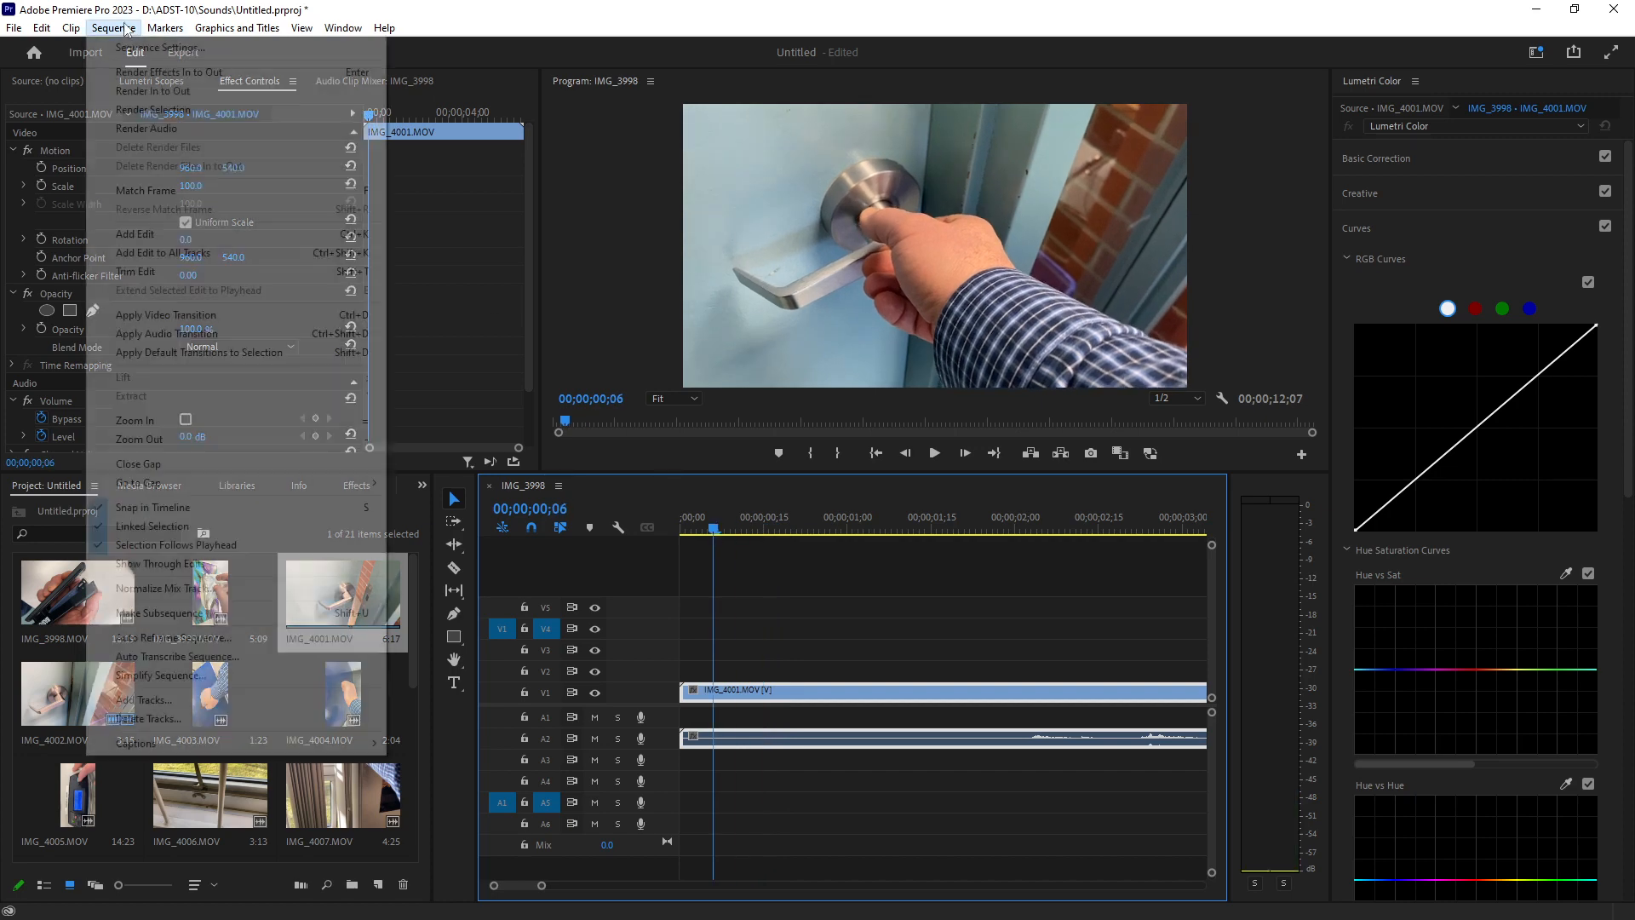
{"action": "left_click", "coordinate": [146, 52]}
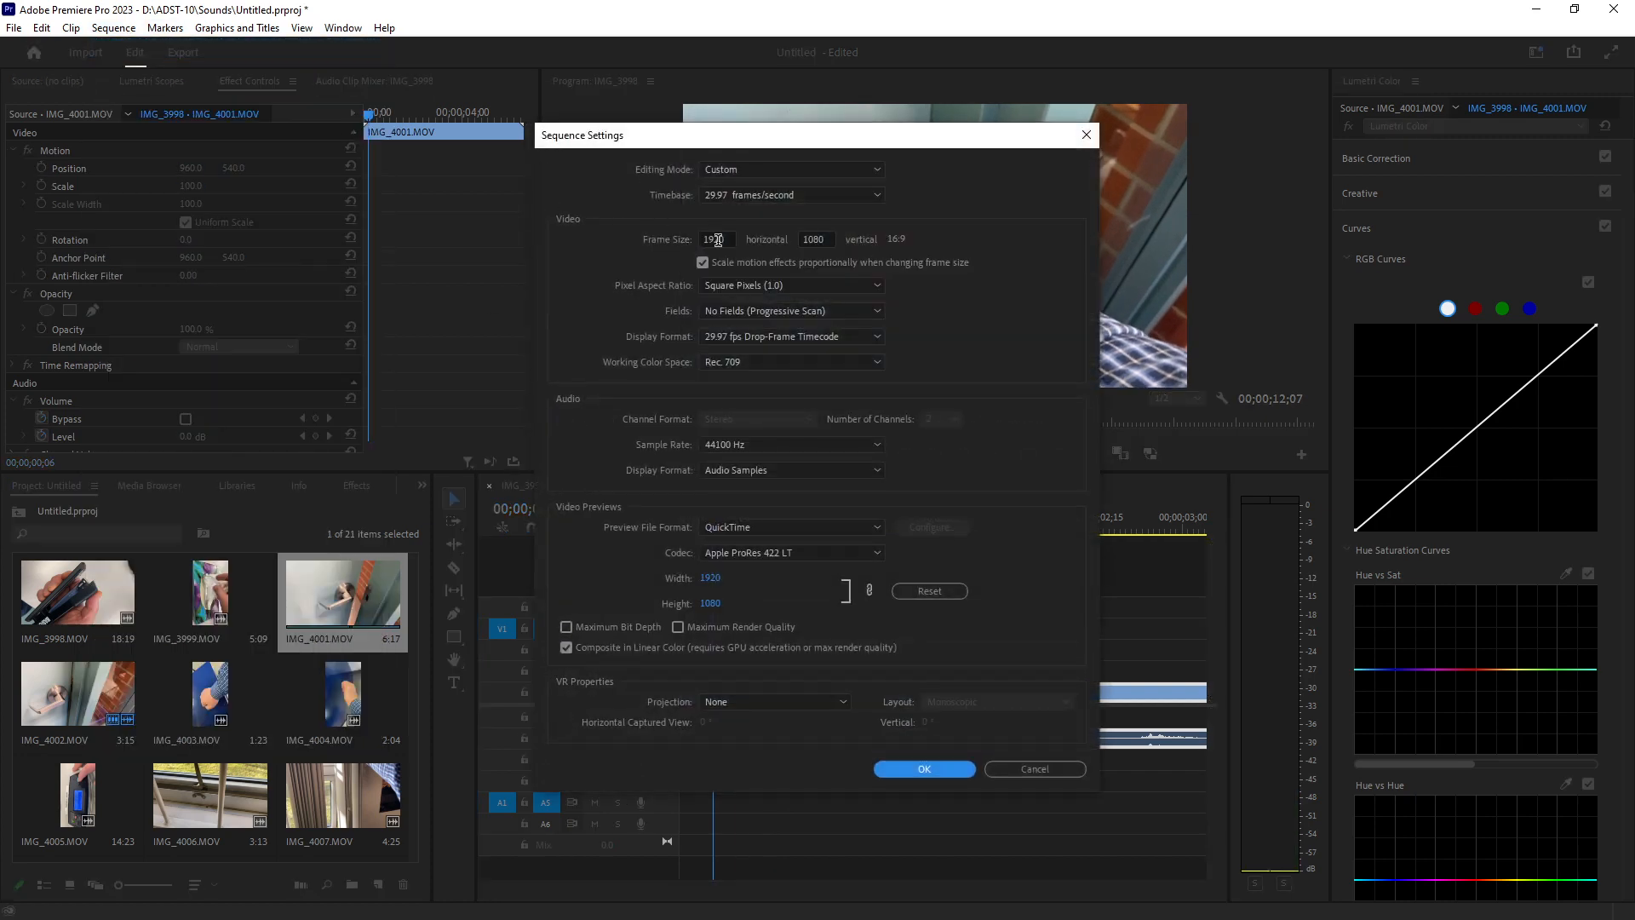
{"action": "left_click", "coordinate": [923, 769]}
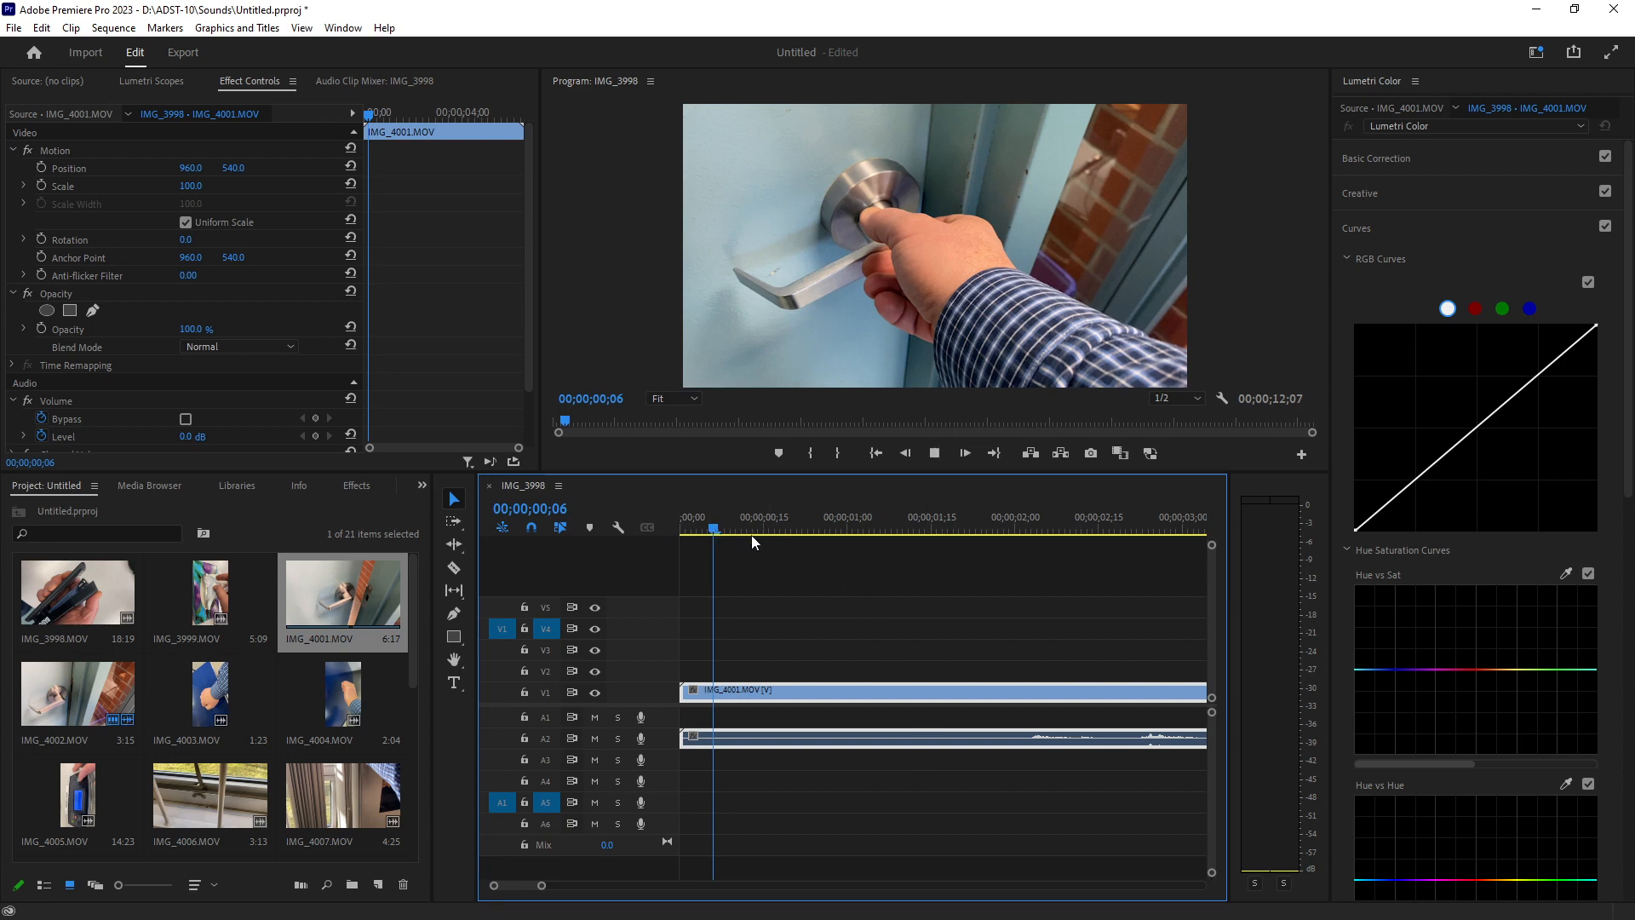
Preview the clip and ripple-trim the start of IMG_4001.MOV to shorten it.
{"action": "key", "text": "space"}
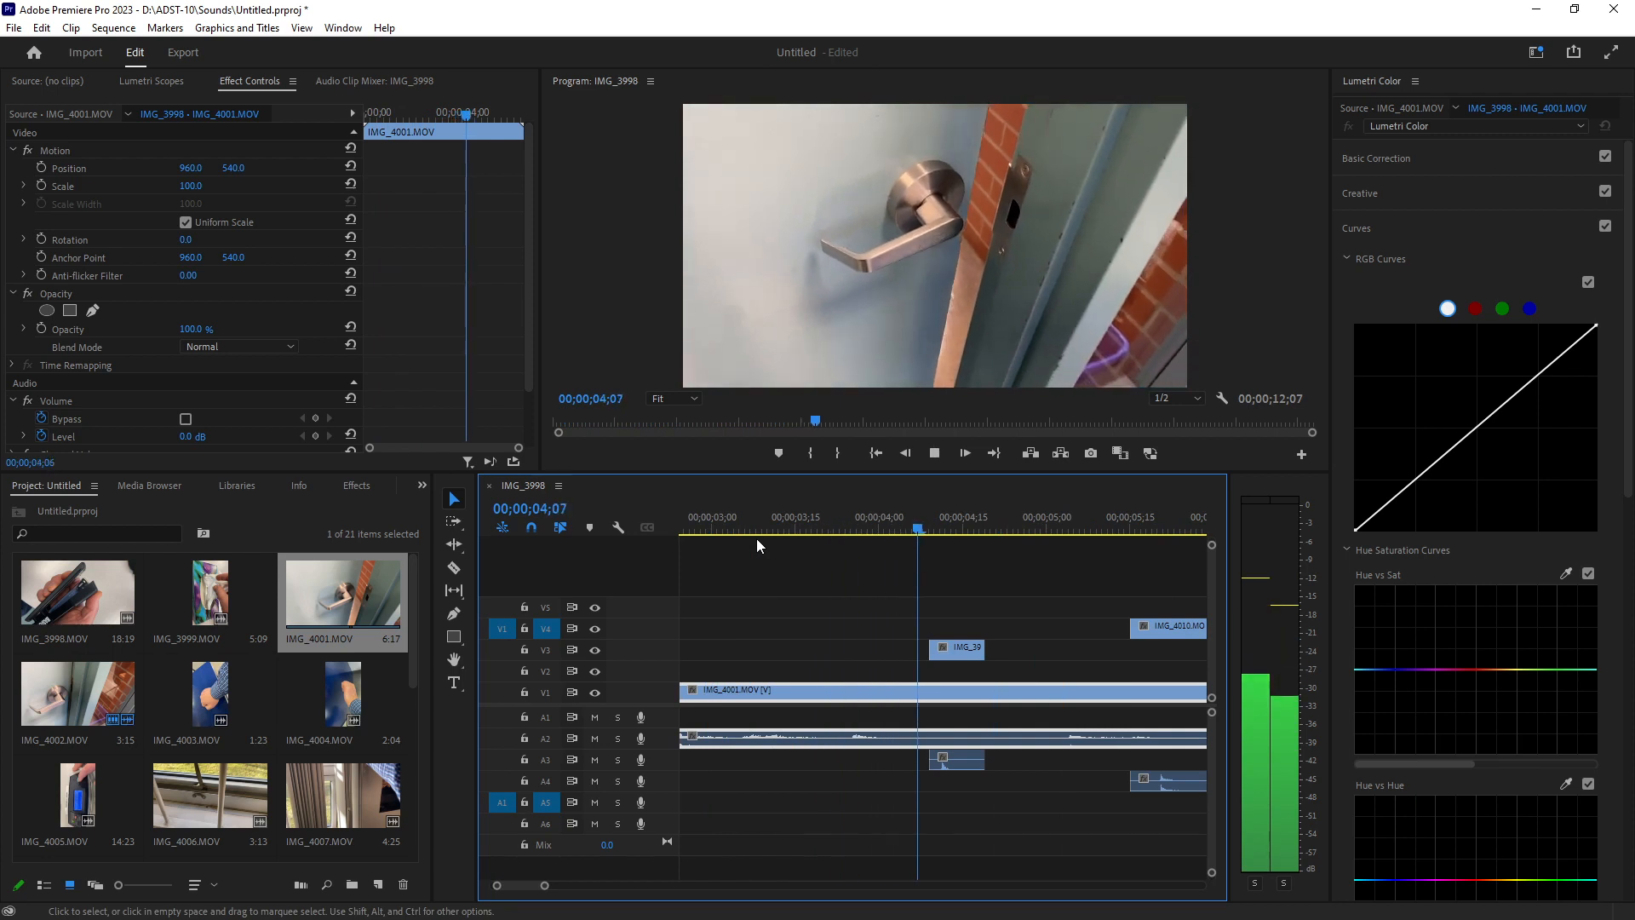
{"action": "key", "text": "space"}
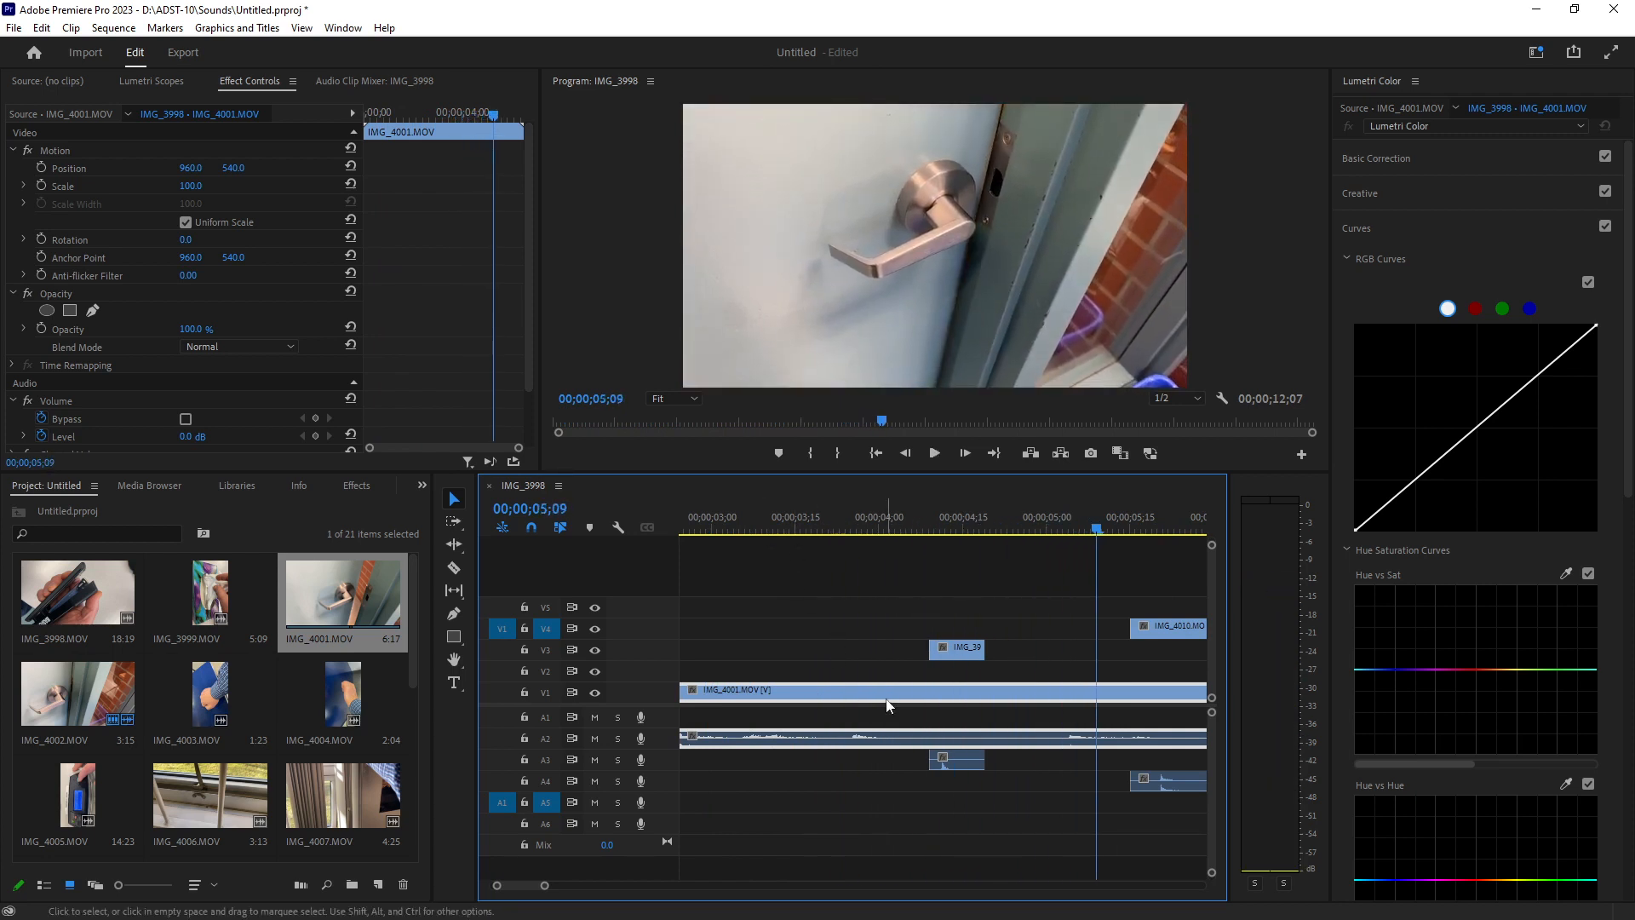
{"action": "left_click_drag", "start_coordinate": [548, 890], "coordinate": [607, 886]}
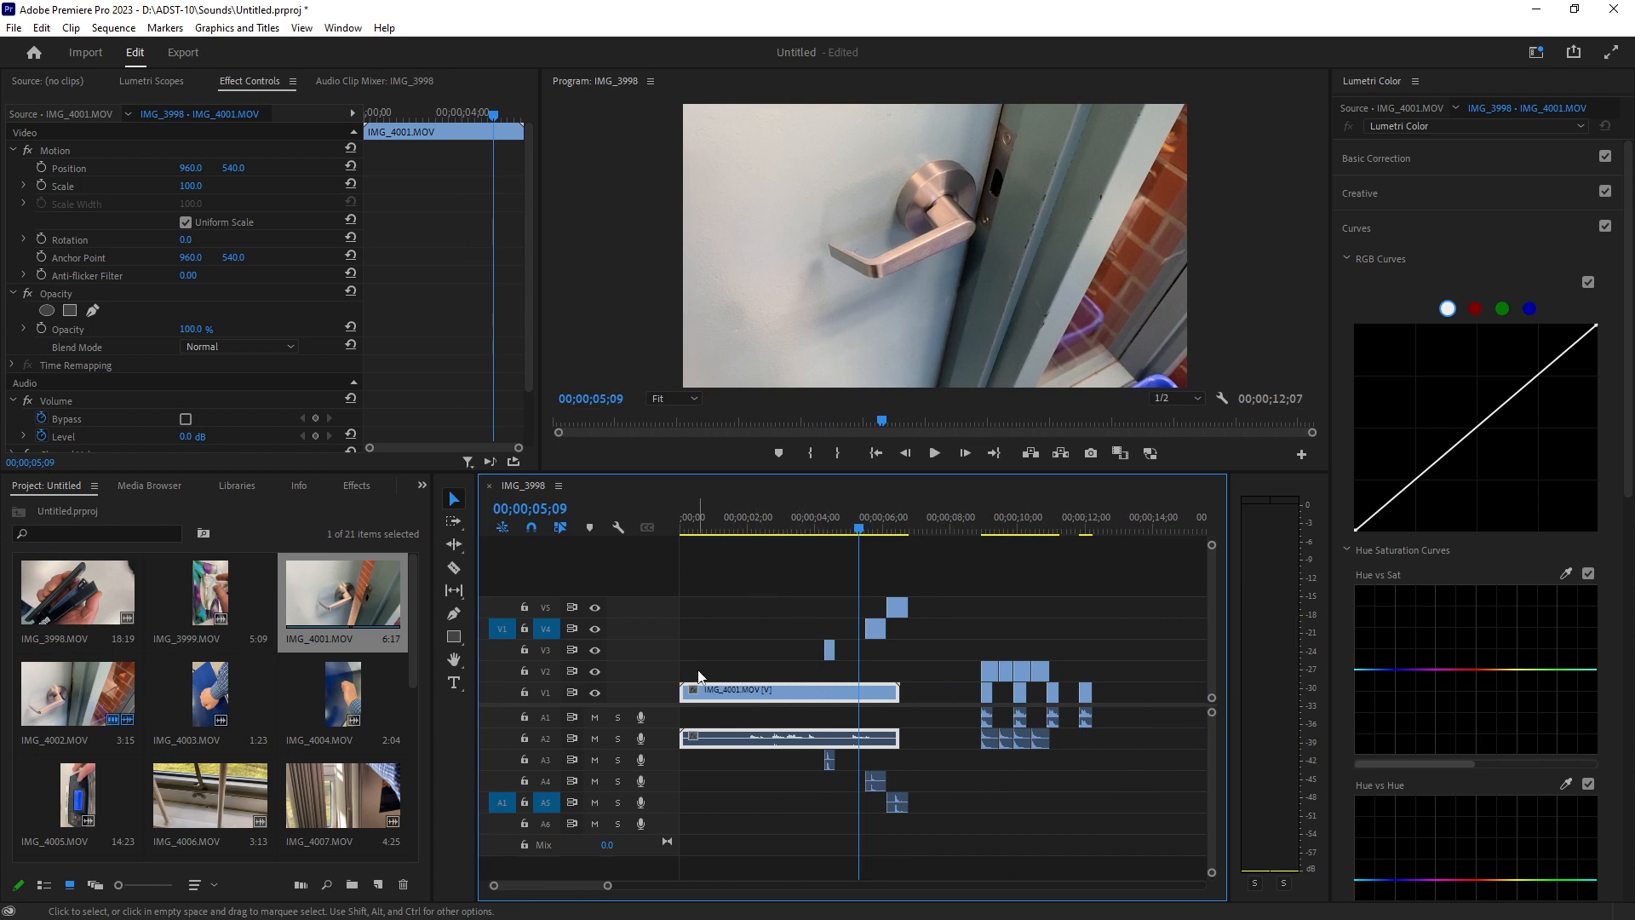
{"action": "left_click_drag", "start_coordinate": [690, 692], "coordinate": [722, 700]}
Play back the trimmed IMG_4001.MOV clip and delete it from the timeline.
{"action": "left_click_drag", "start_coordinate": [716, 516], "coordinate": [649, 517]}
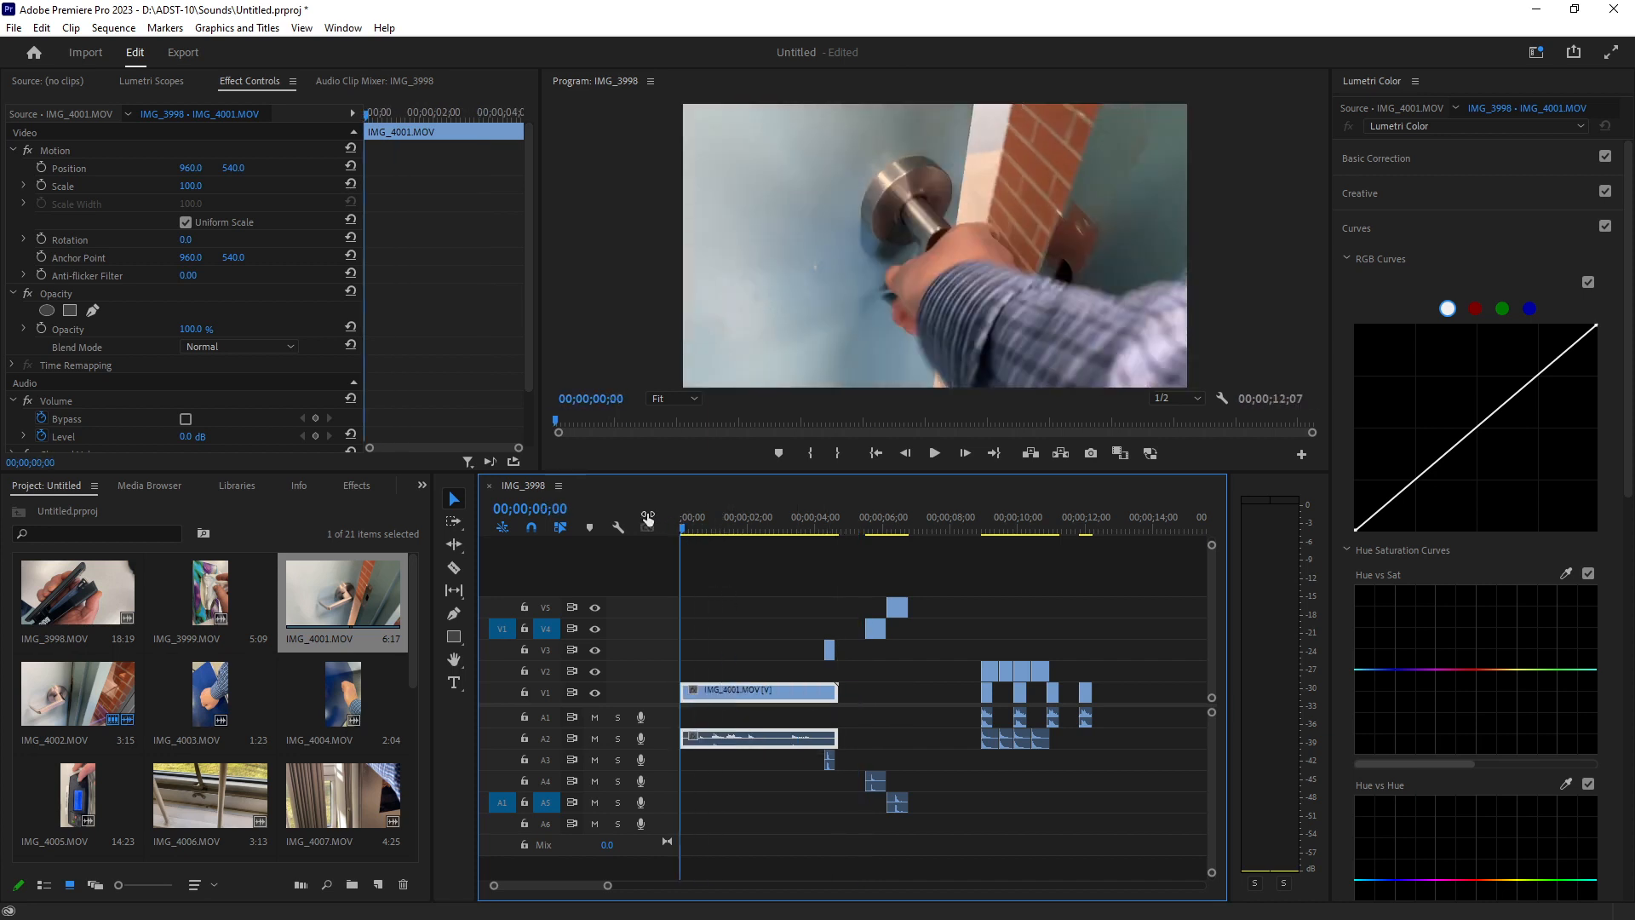
{"action": "key", "text": "space"}
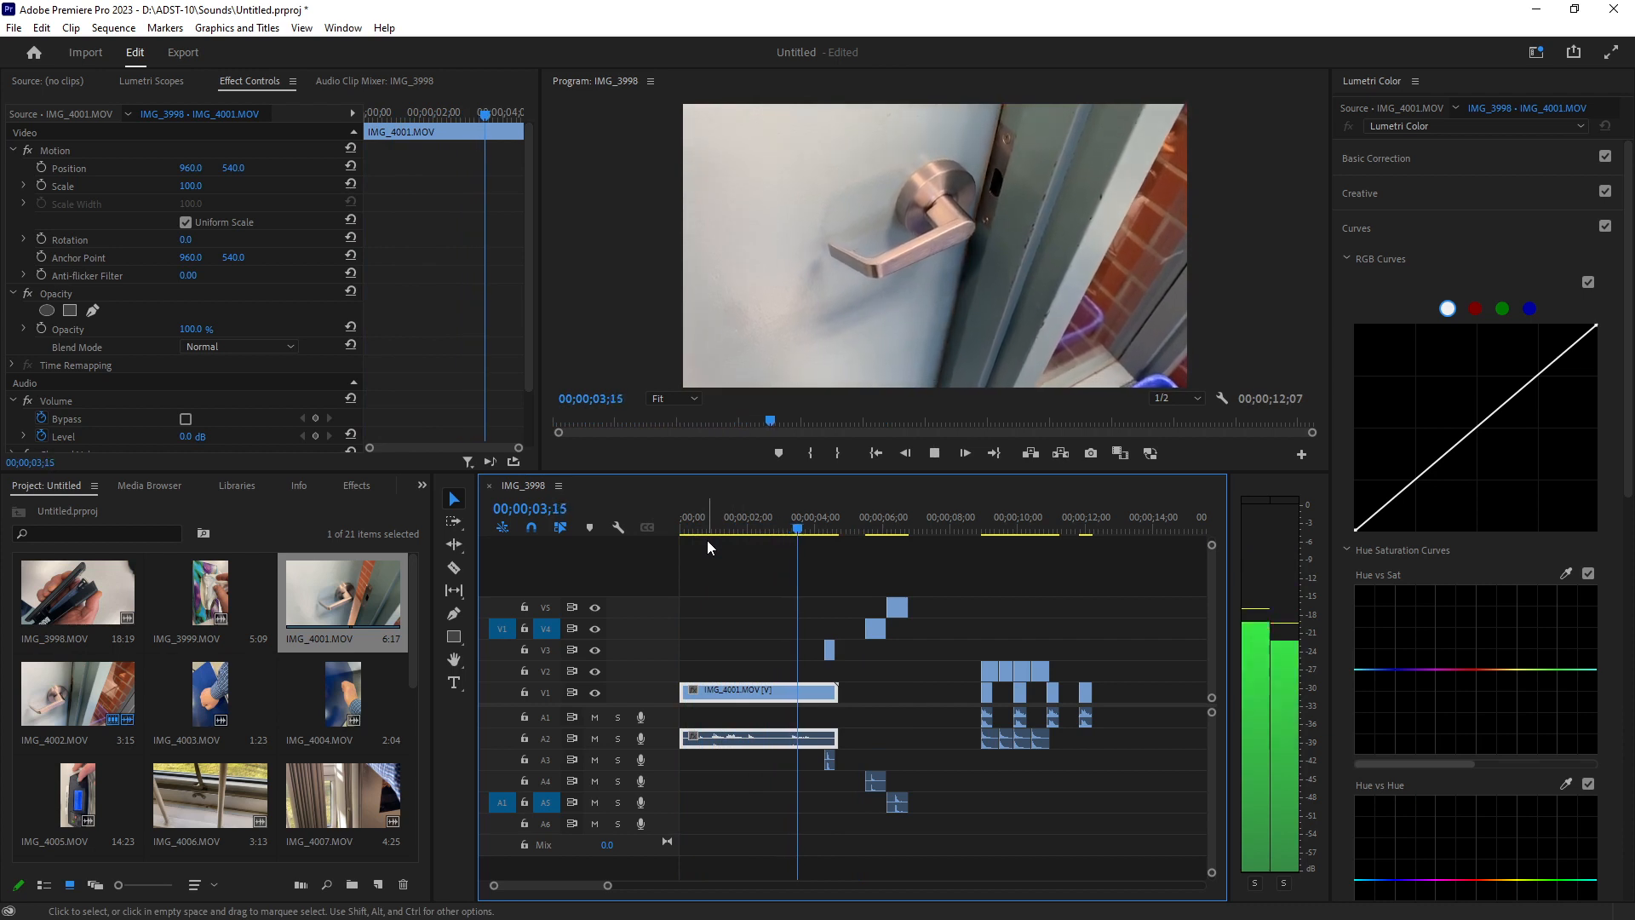
{"action": "key", "text": "space"}
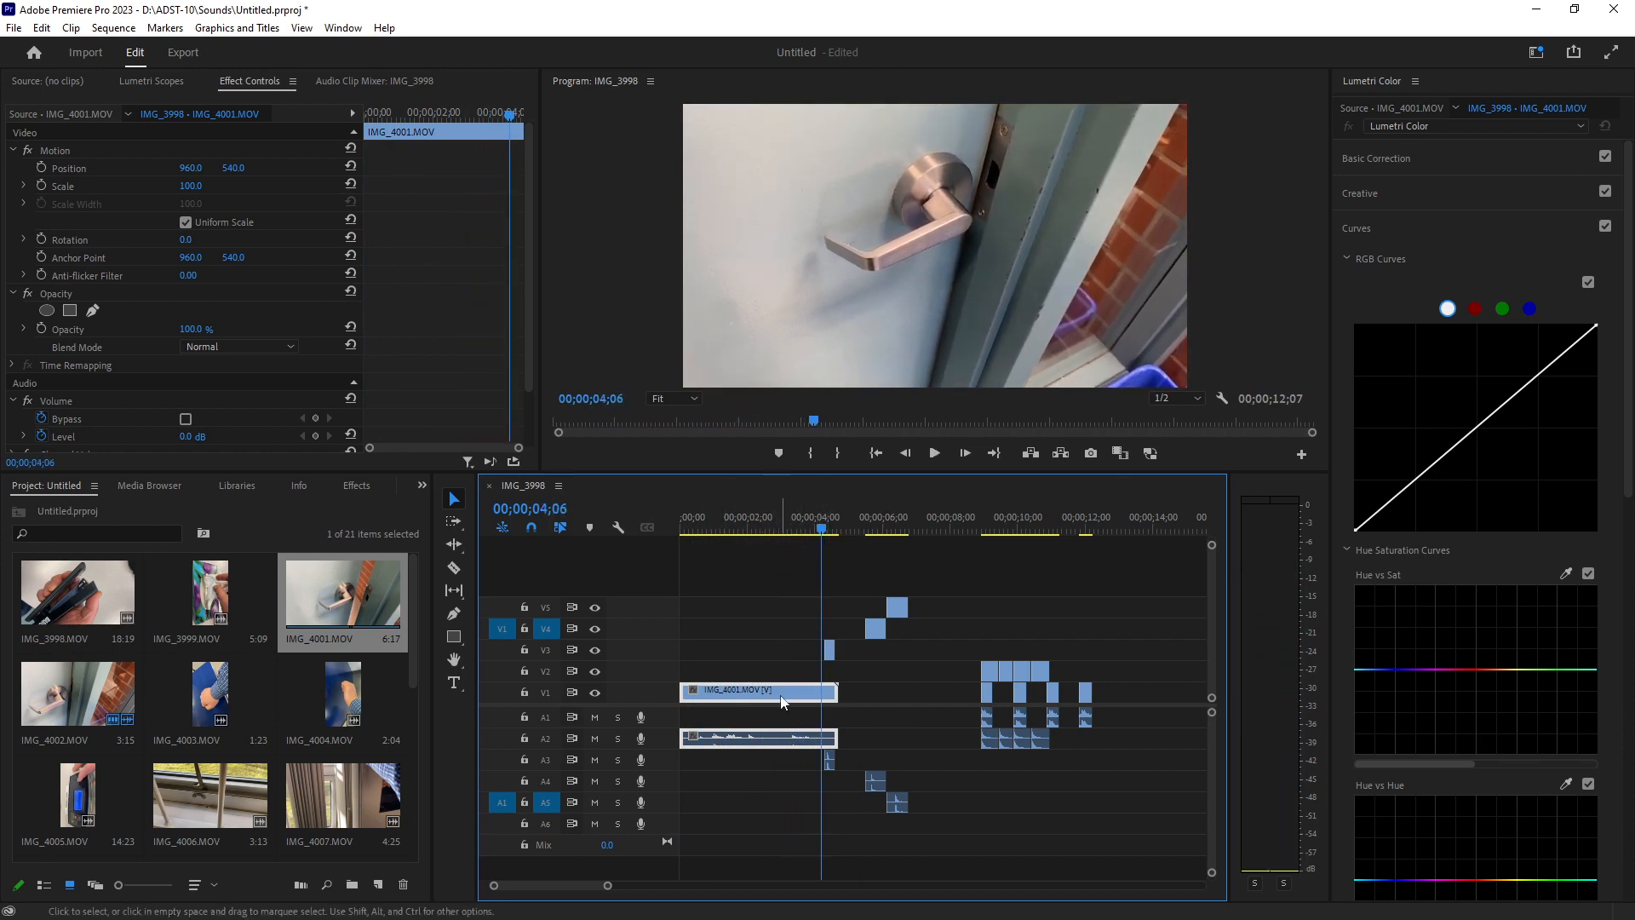
{"action": "key", "text": "Delete"}
Place IMG_4002.MOV at the start of track V1 and play it back from the beginning.
{"action": "left_click_drag", "start_coordinate": [89, 690], "coordinate": [693, 698]}
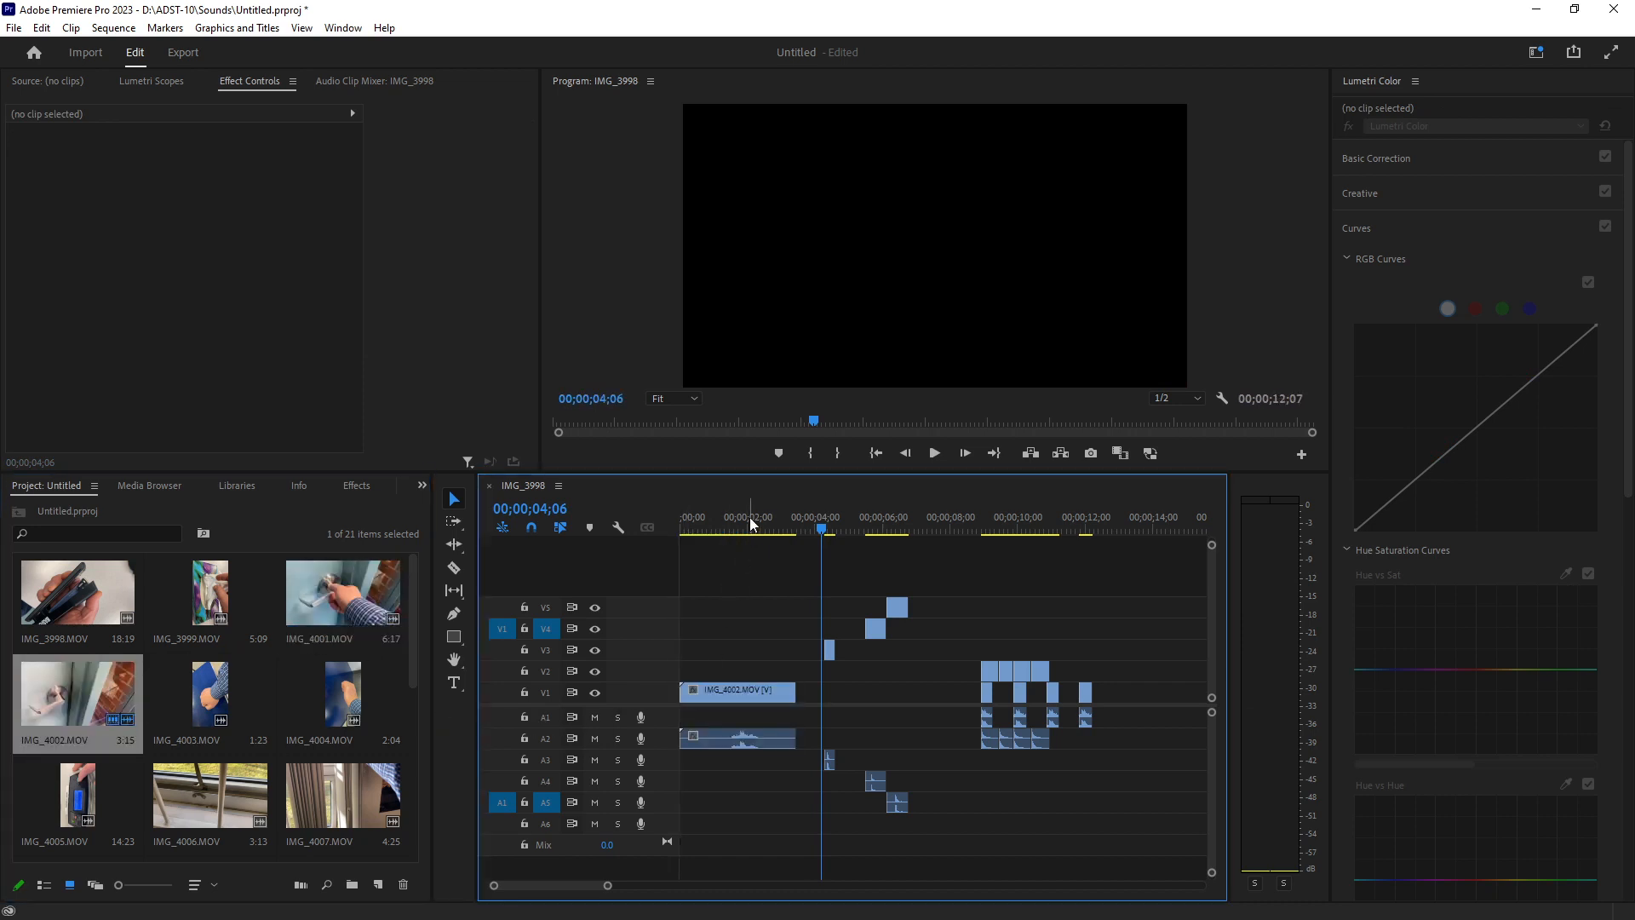
{"action": "left_click_drag", "start_coordinate": [734, 518], "coordinate": [695, 518]}
{"action": "key", "text": "space"}
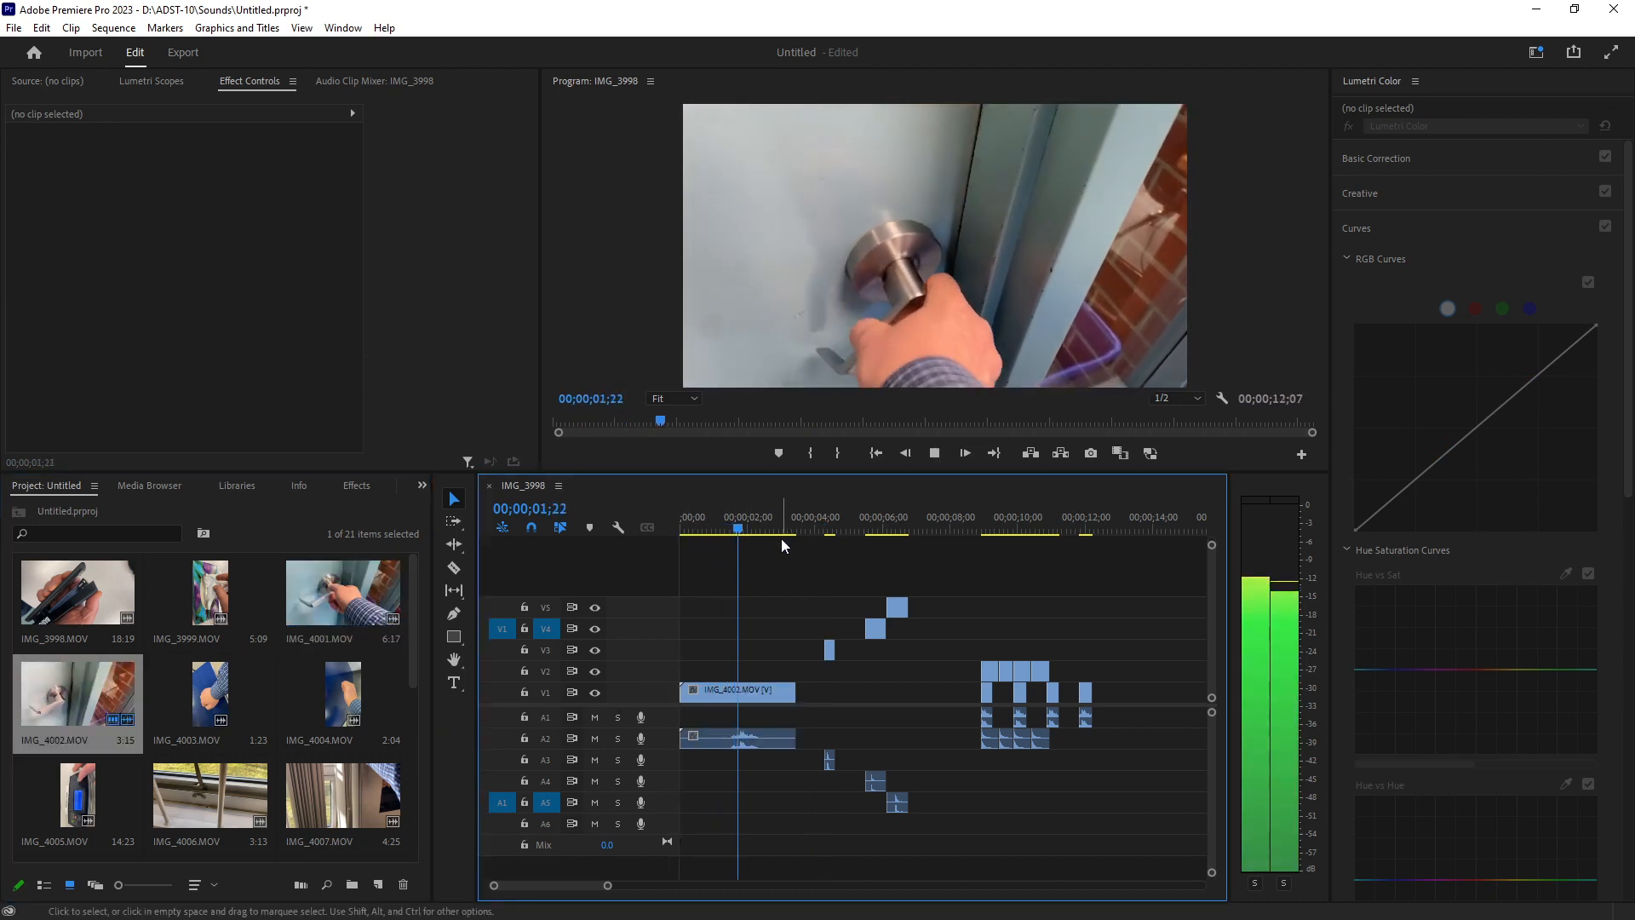
{"action": "key", "text": "space"}
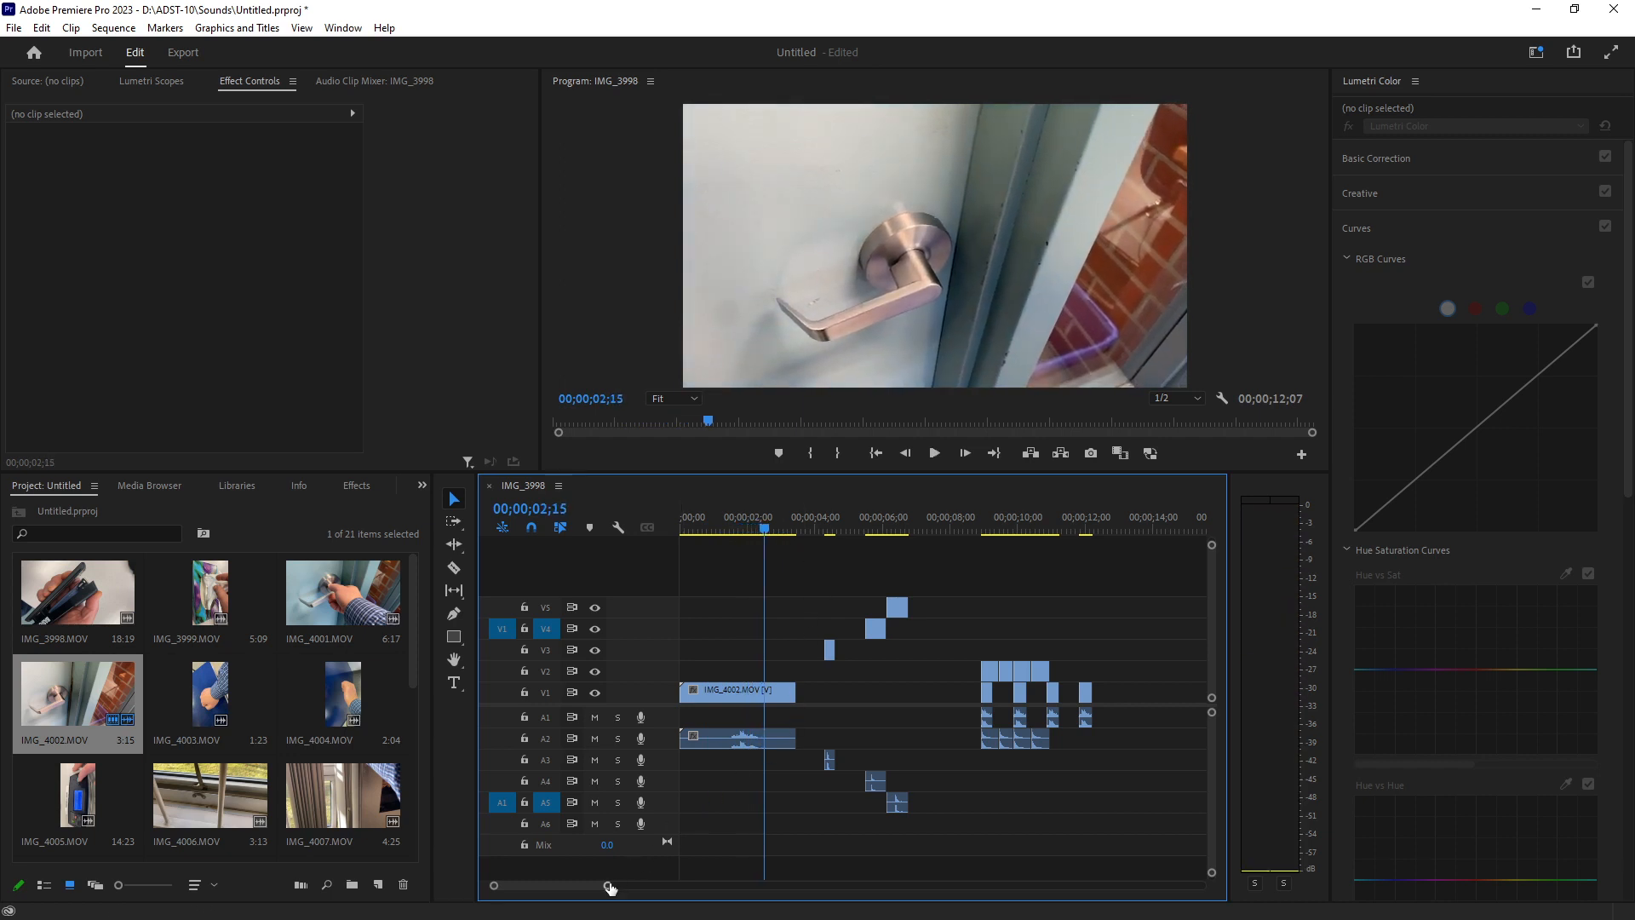
Play through IMG_4002.MOV and trim its beginning so the clip starts later.
{"action": "mouse_move", "coordinate": [606, 884]}
{"action": "left_mouse_down"}
{"action": "mouse_move", "coordinate": [584, 885]}
{"action": "mouse_move", "coordinate": [632, 886]}
{"action": "left_mouse_up"}
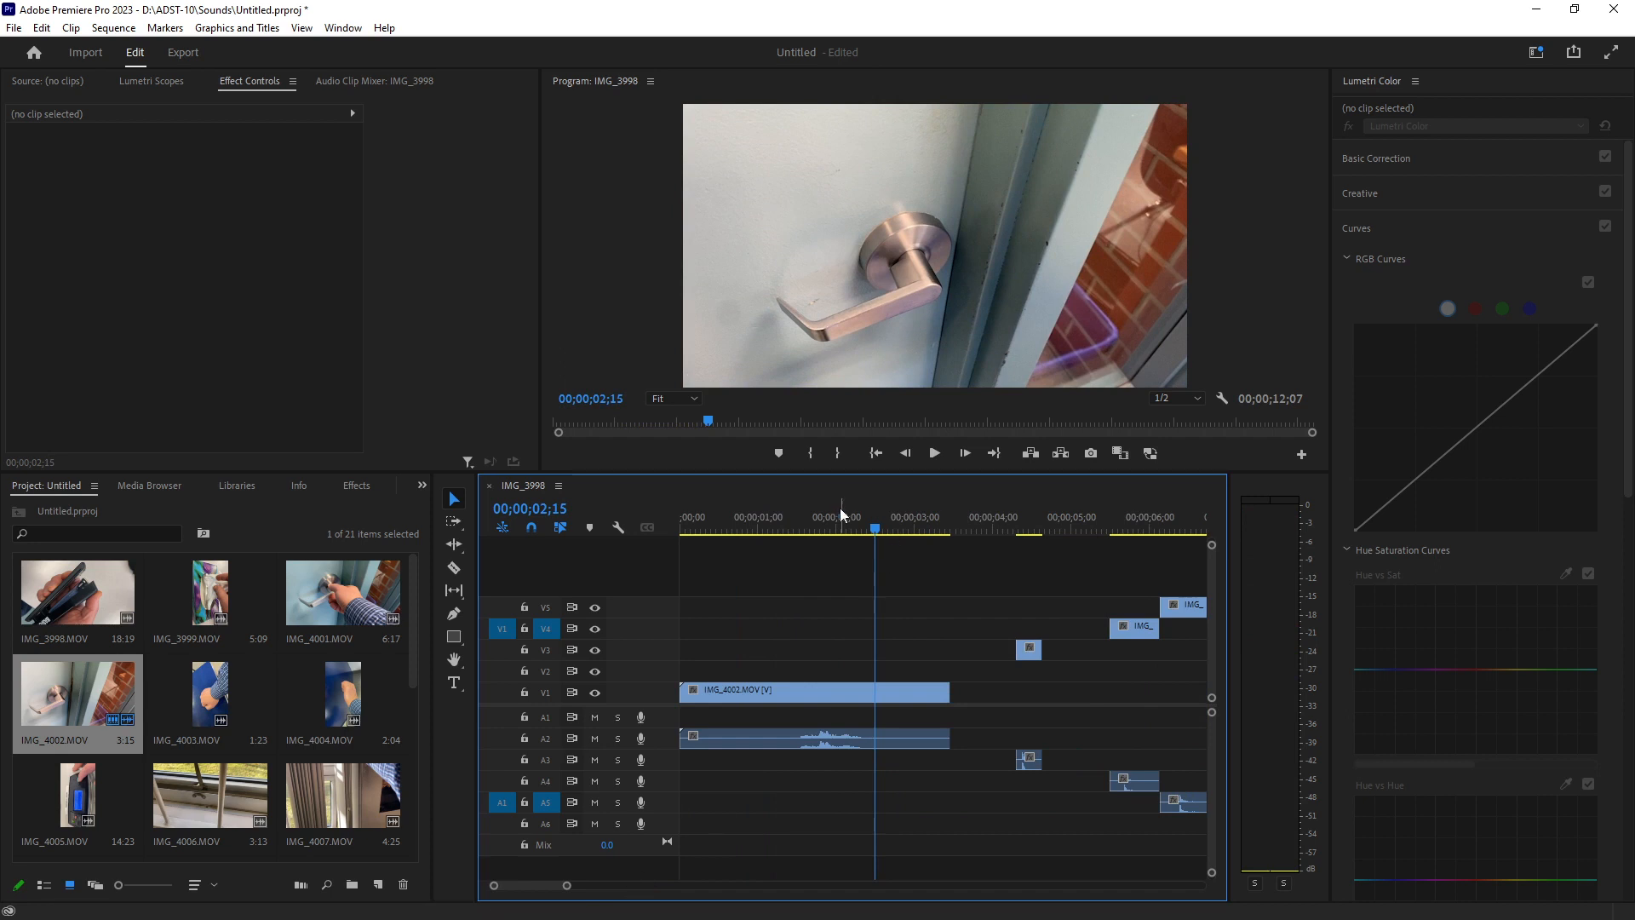
{"action": "left_click", "coordinate": [793, 527]}
{"action": "key", "text": "space"}
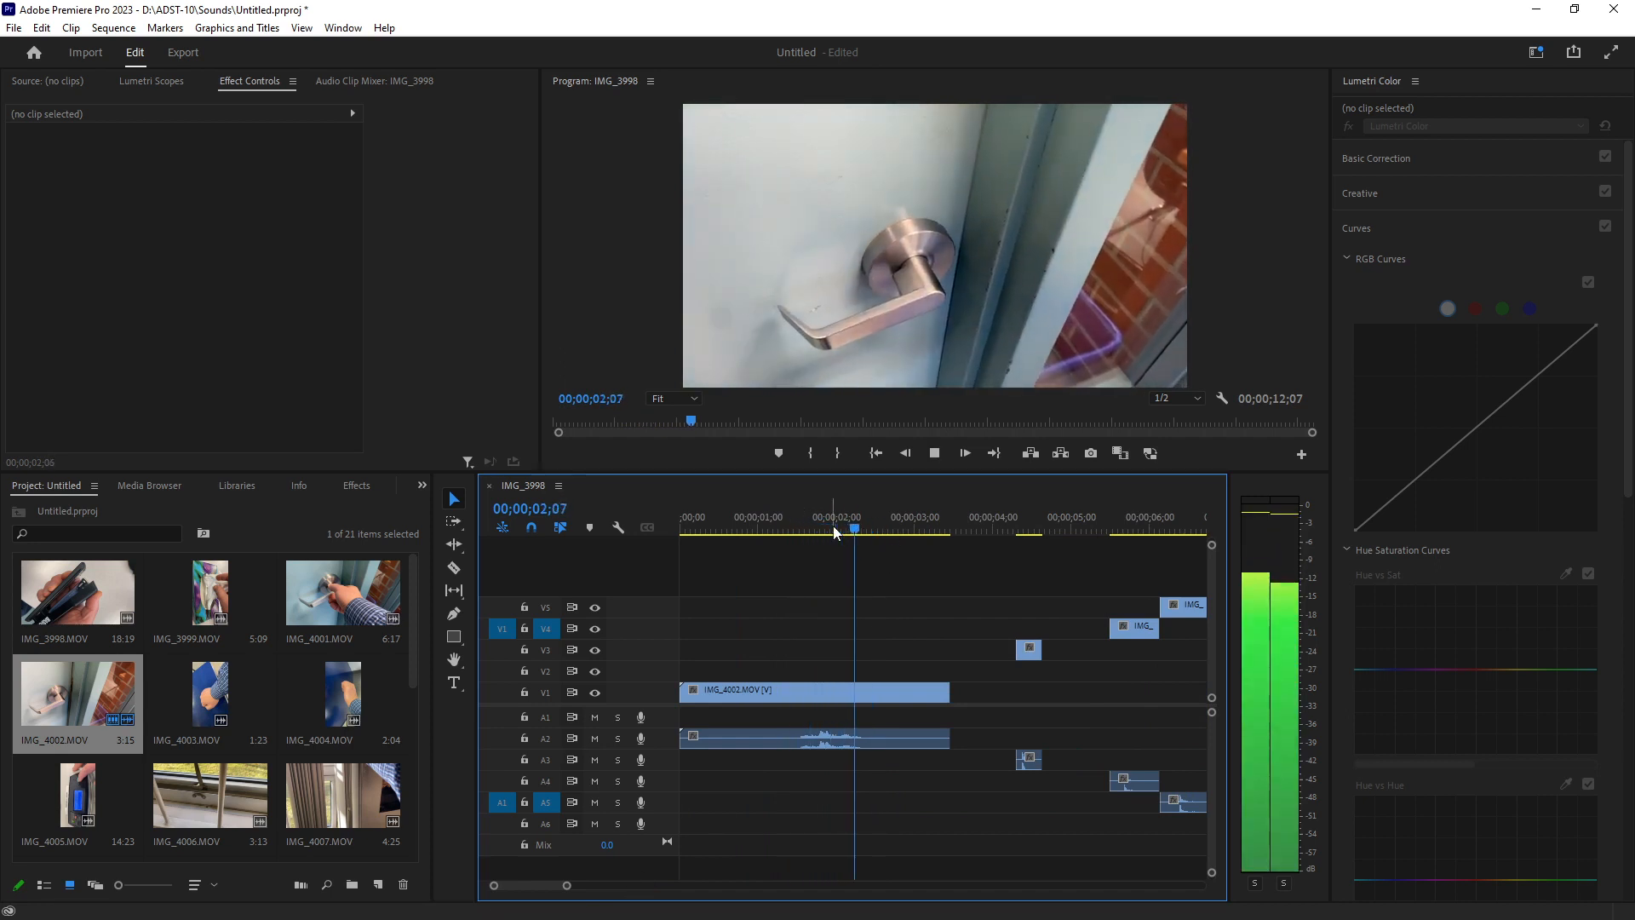
{"action": "key", "text": "space"}
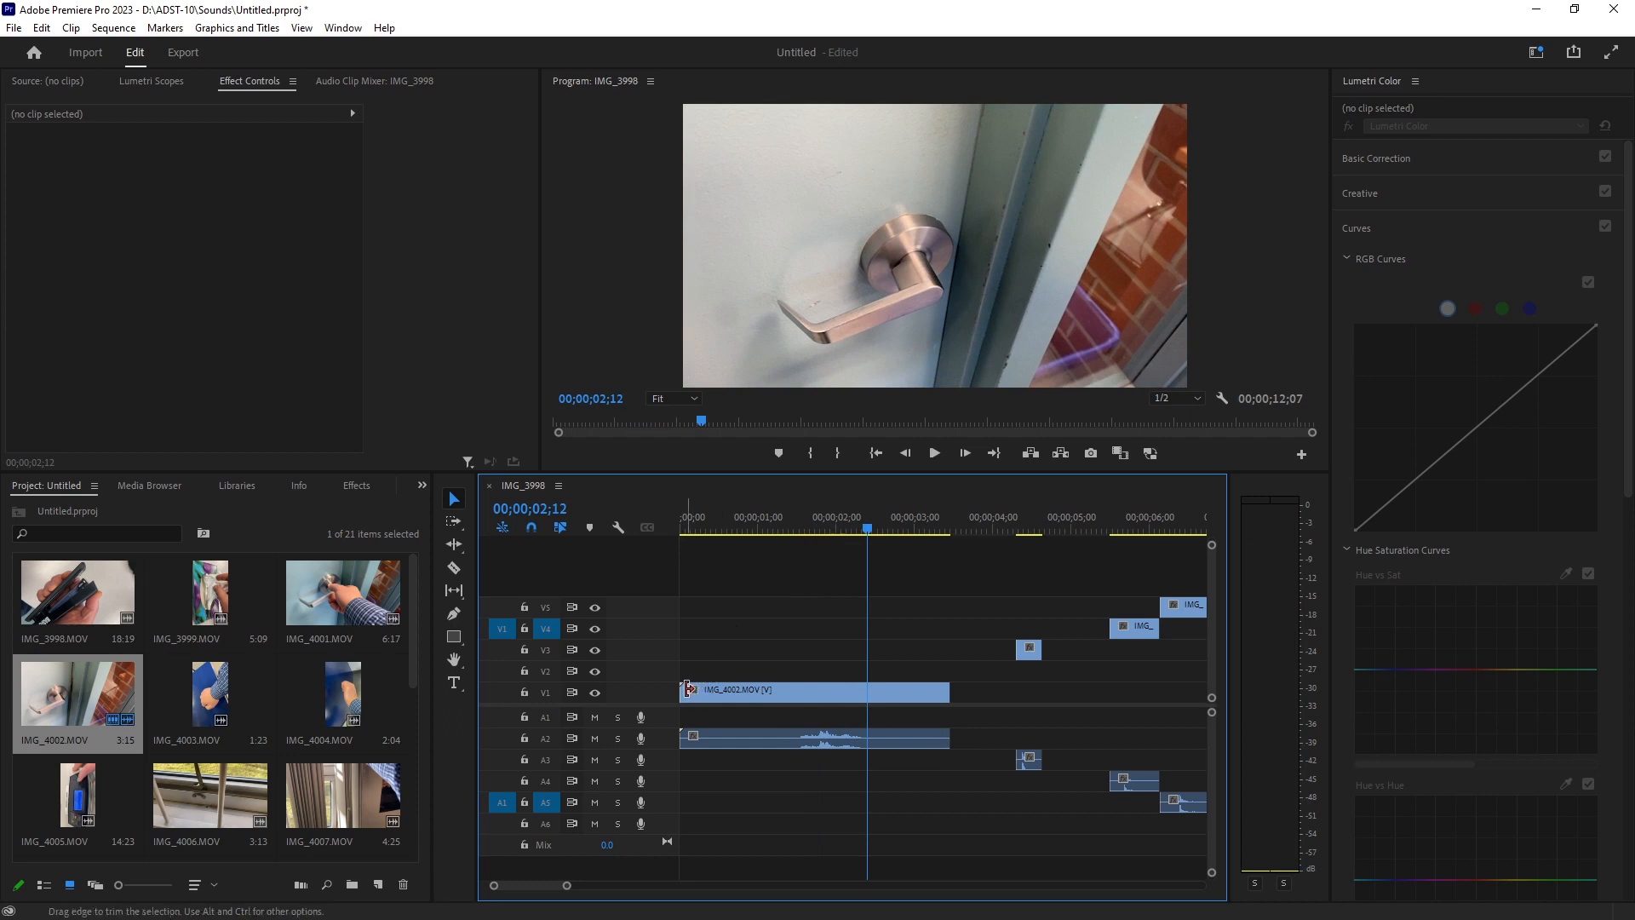
{"action": "left_click_drag", "start_coordinate": [682, 692], "coordinate": [812, 694]}
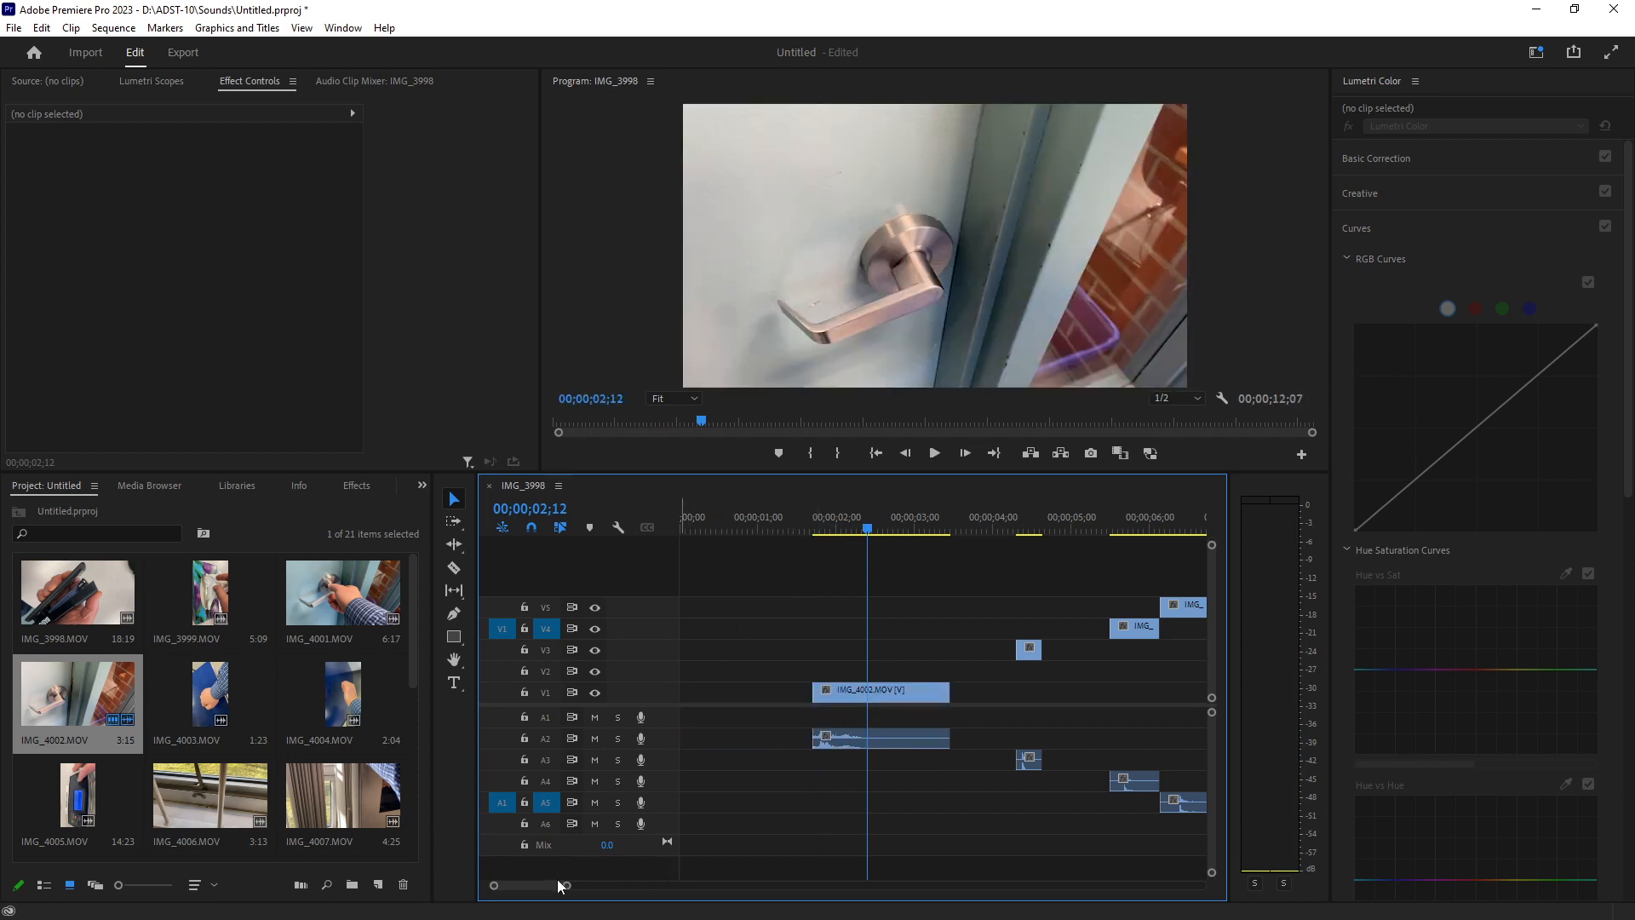
Trim the start of IMG_4002.MOV further to the playhead at 00;00;01;22.
{"action": "mouse_move", "coordinate": [568, 887]}
{"action": "left_mouse_down"}
{"action": "mouse_move", "coordinate": [591, 887]}
{"action": "mouse_move", "coordinate": [559, 887]}
{"action": "left_mouse_up"}
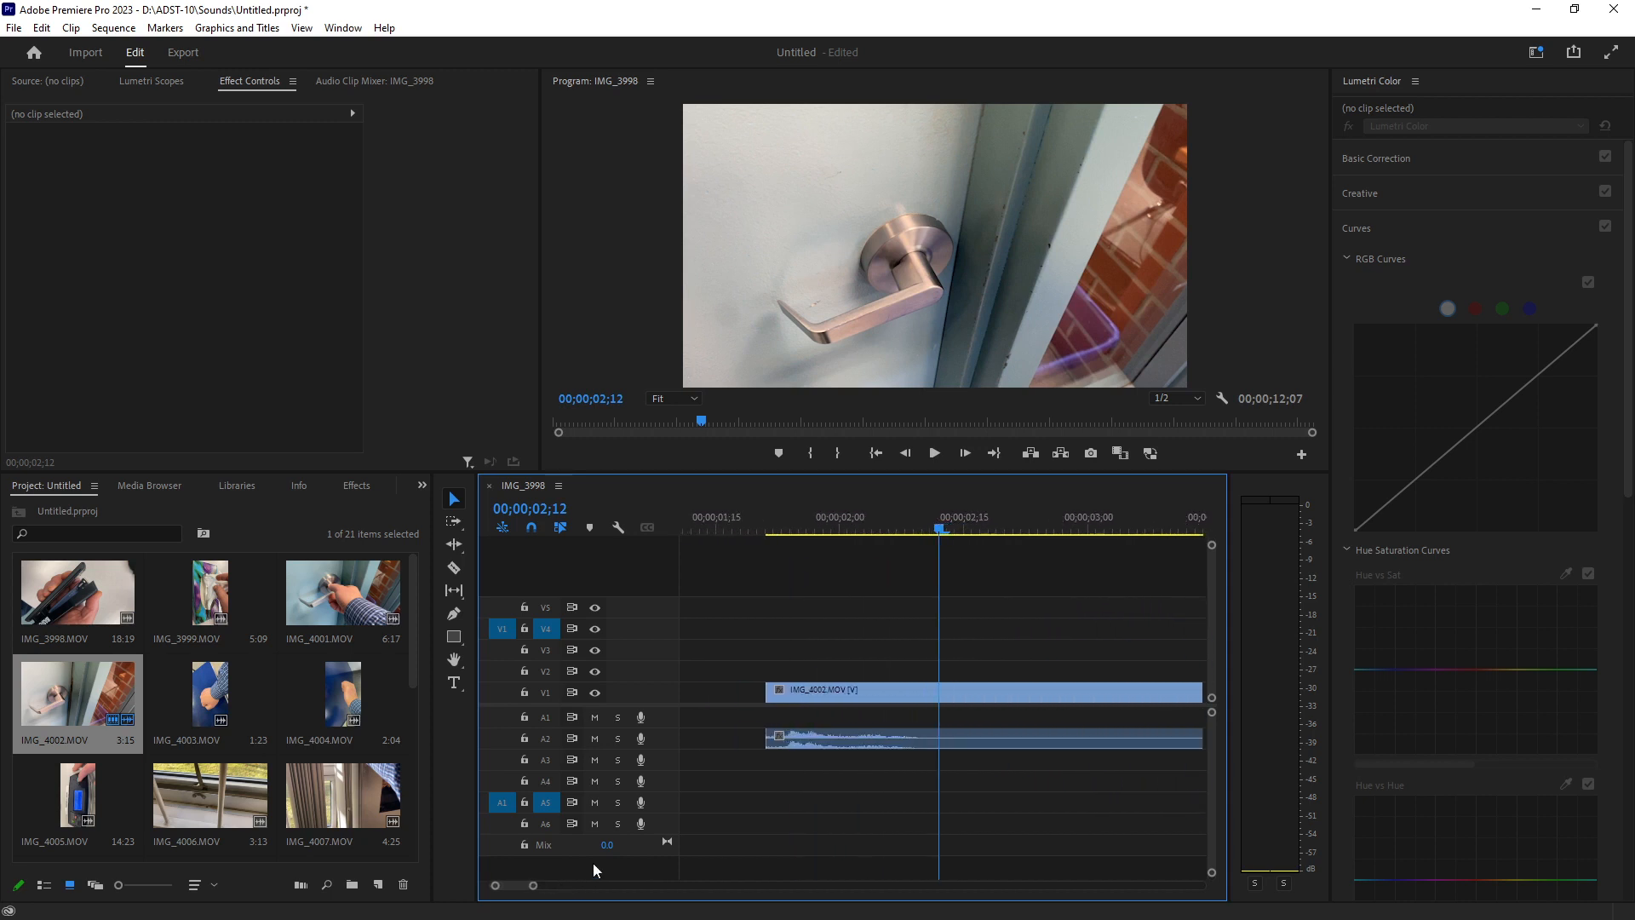
{"action": "left_click", "coordinate": [773, 523]}
{"action": "mouse_move", "coordinate": [773, 523]}
{"action": "left_mouse_down"}
{"action": "mouse_move", "coordinate": [905, 526]}
{"action": "mouse_move", "coordinate": [774, 540]}
{"action": "left_mouse_up"}
{"action": "left_click_drag", "start_coordinate": [770, 692], "coordinate": [777, 691]}
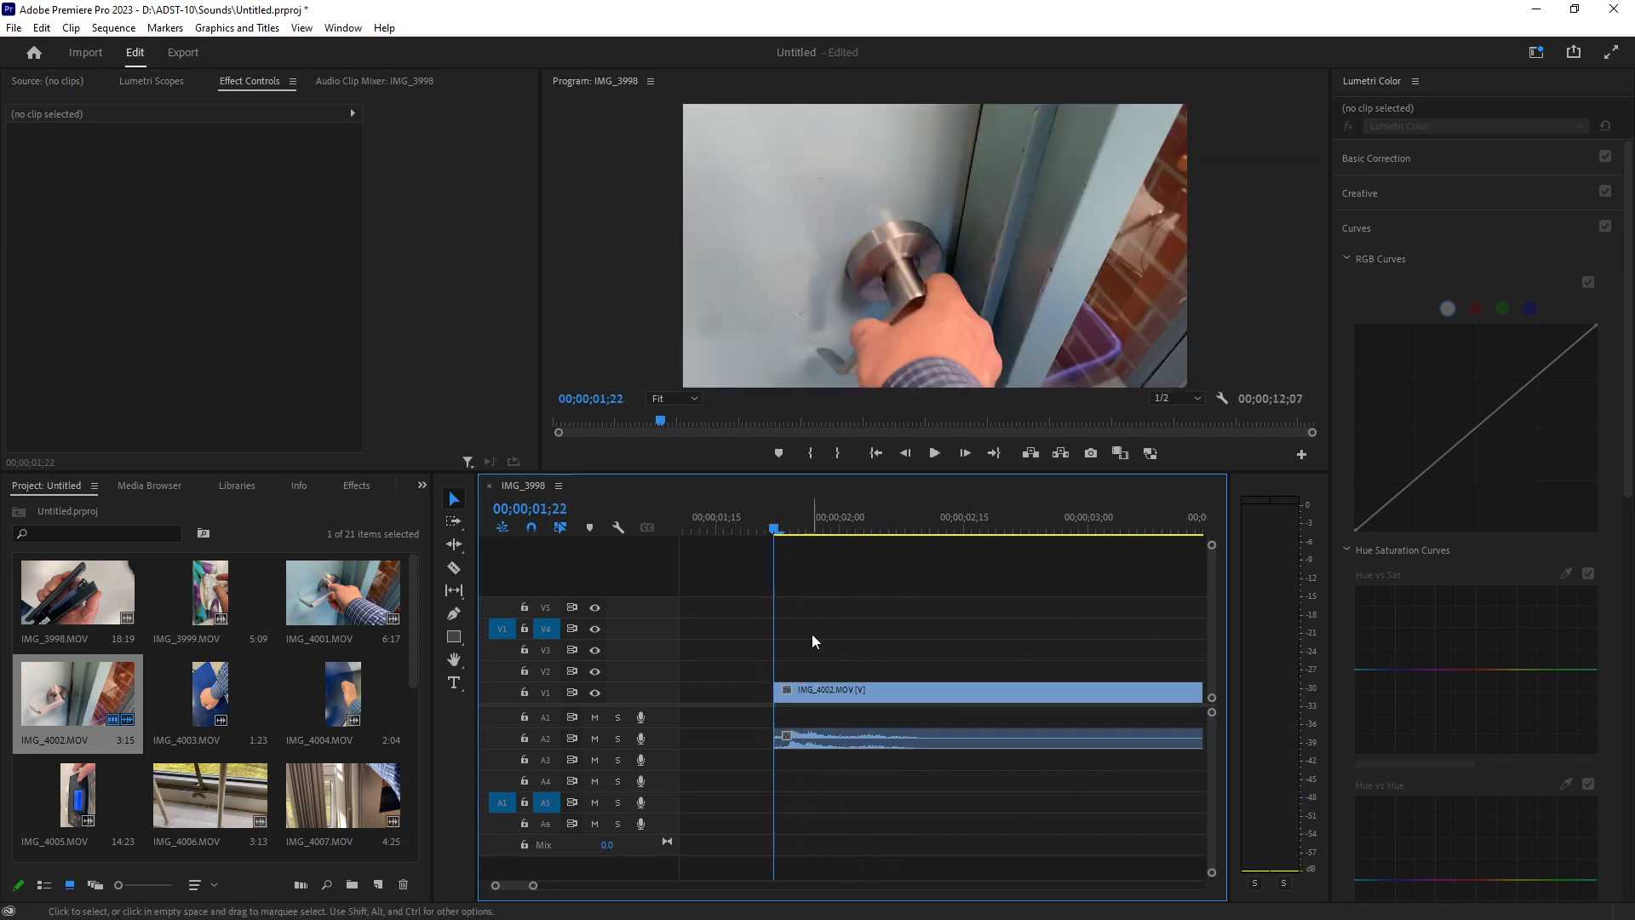
Widen the timeline panel and trim the end of IMG_4002.MOV shorter.
{"action": "left_click", "coordinate": [931, 524]}
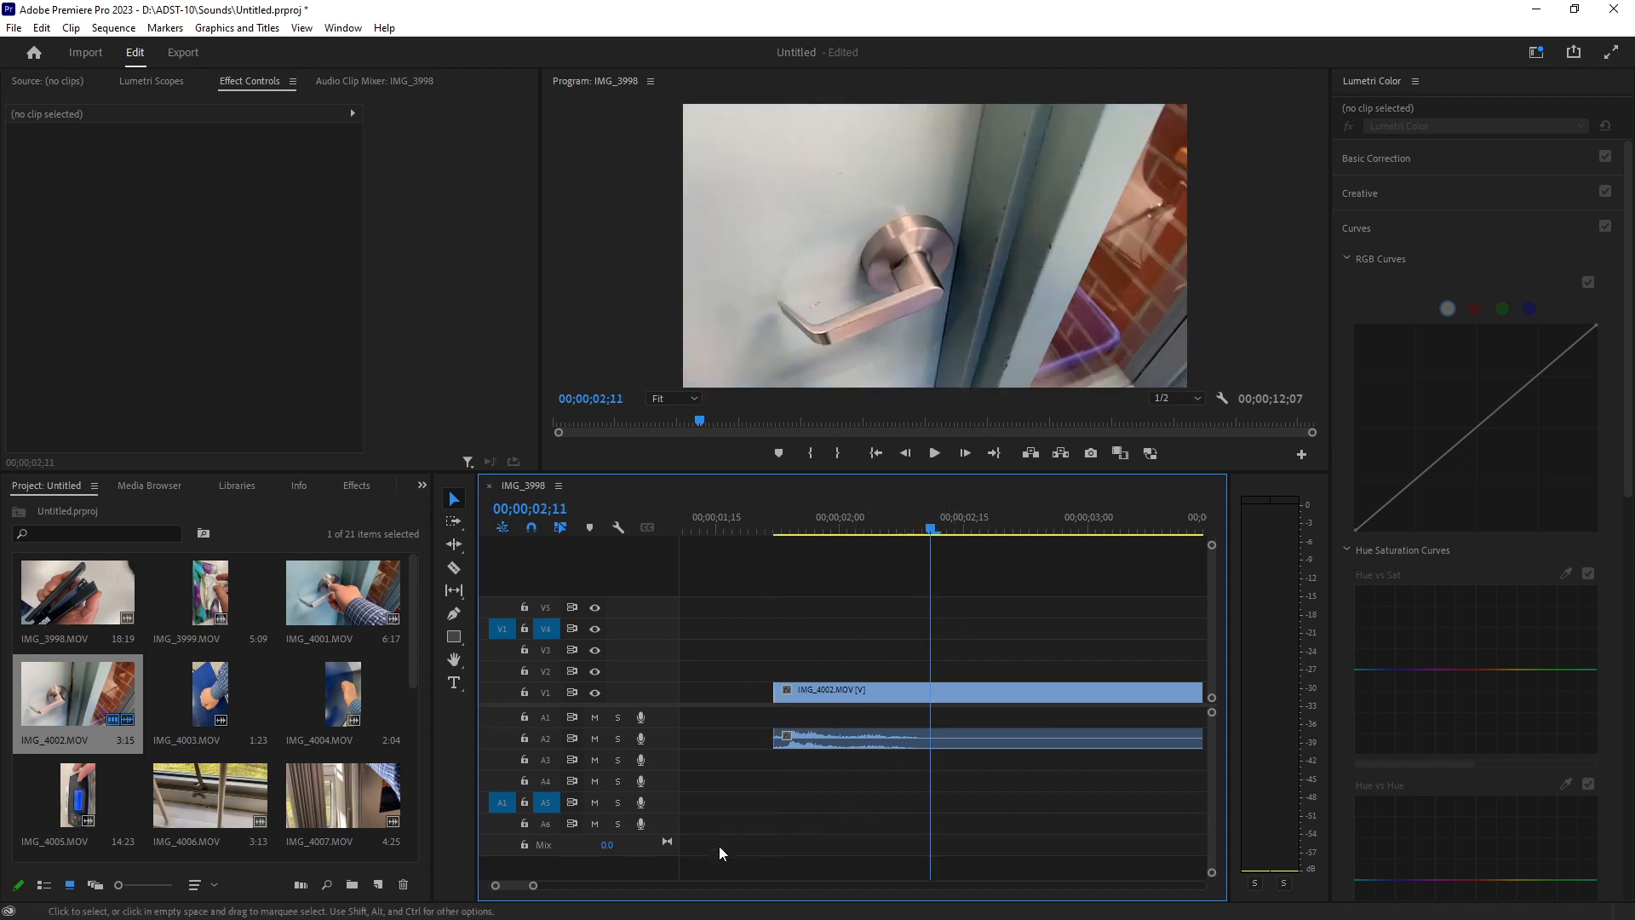
{"action": "scroll", "coordinate": [514, 892], "scroll_direction": "up", "scroll_amount": 3}
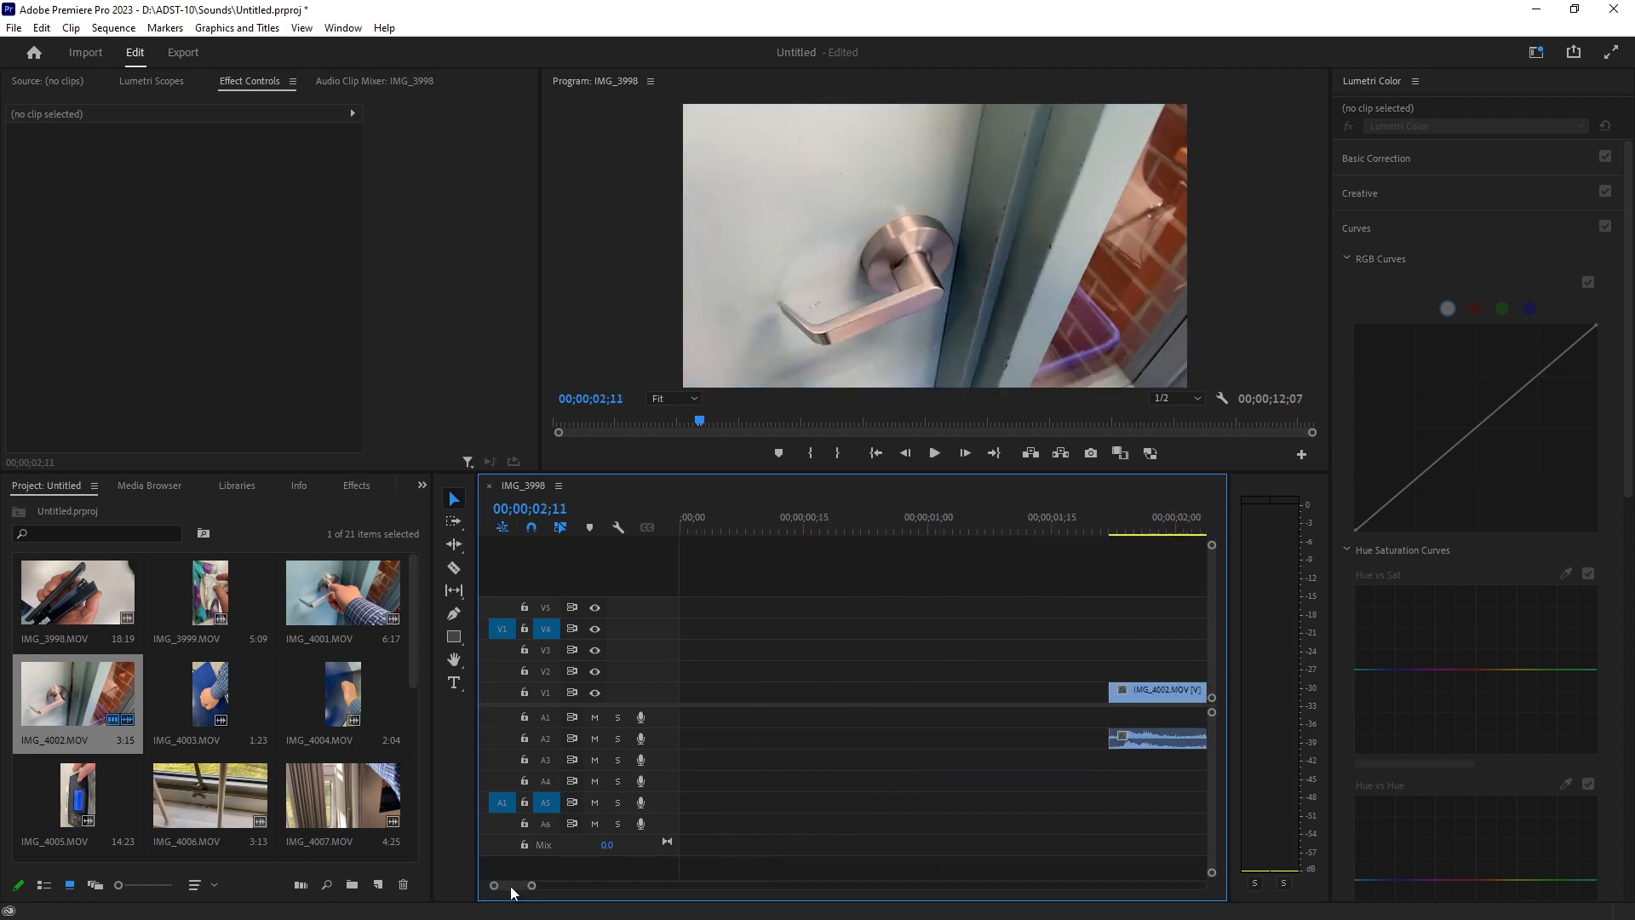
{"action": "left_click_drag", "start_coordinate": [527, 892], "coordinate": [539, 890]}
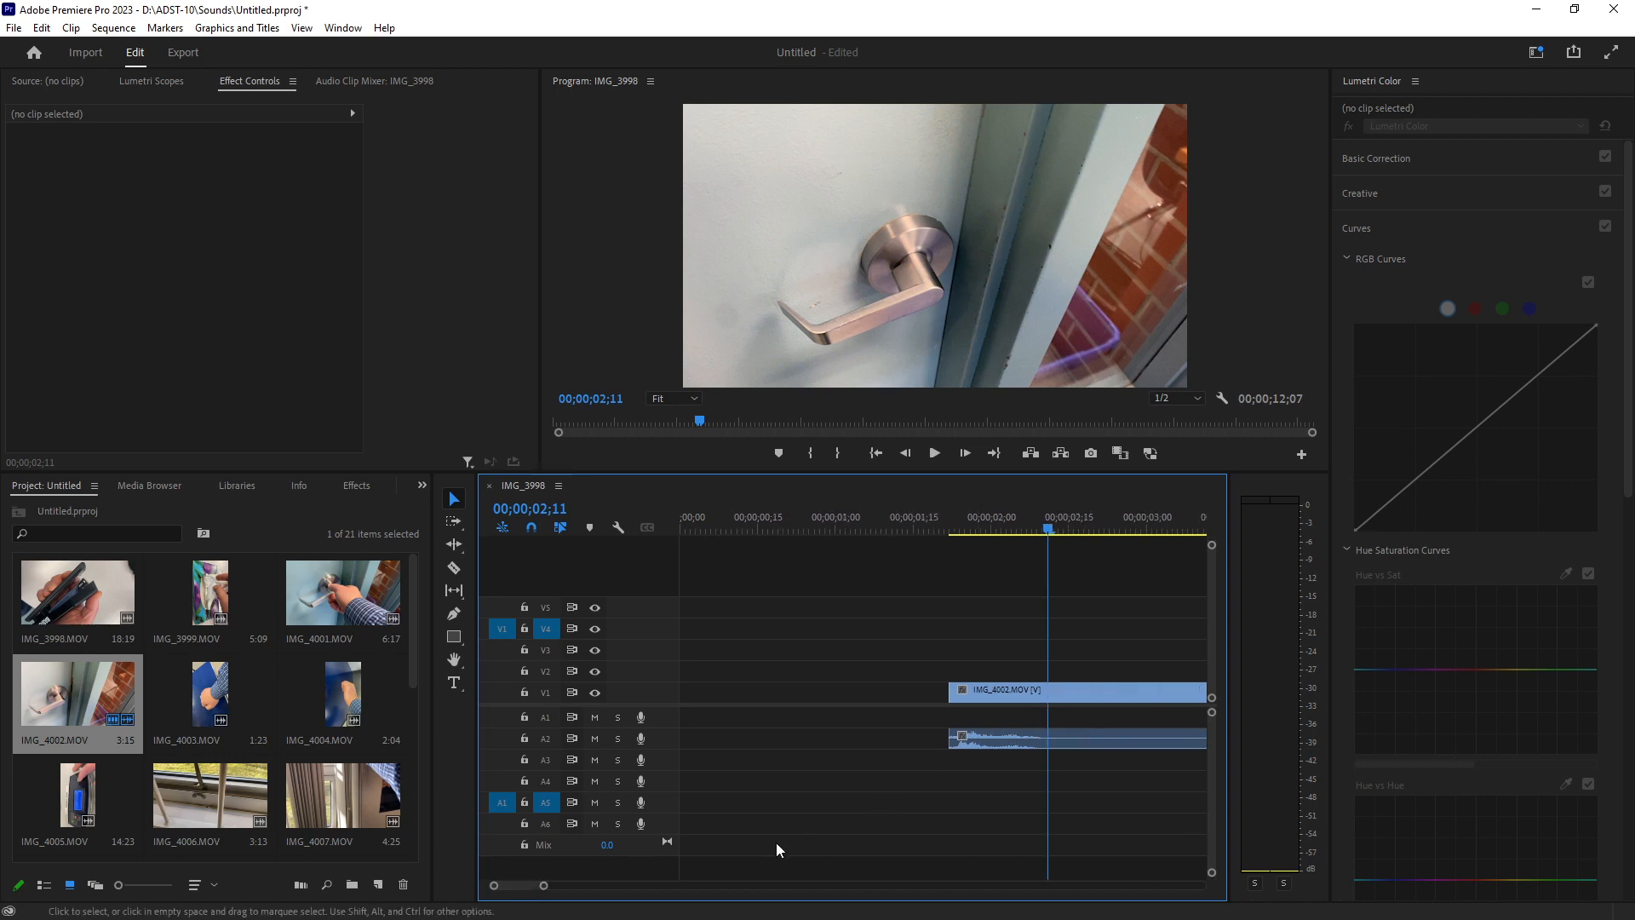
{"action": "scroll", "coordinate": [579, 892], "scroll_direction": "down", "scroll_amount": 4}
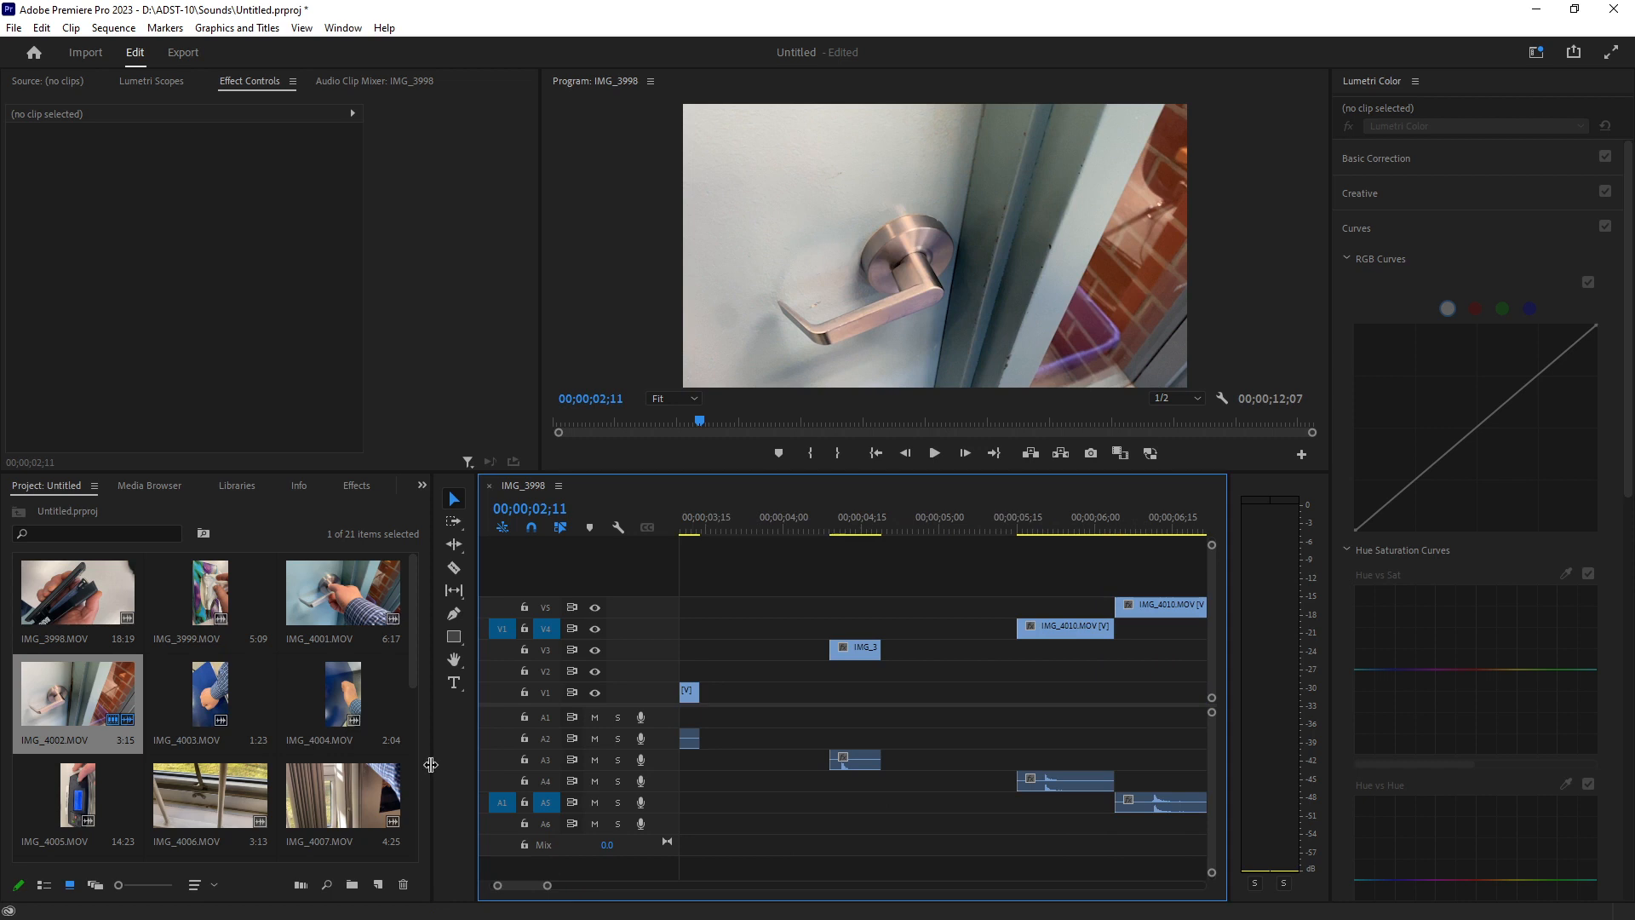
{"action": "mouse_move", "coordinate": [426, 763]}
{"action": "left_mouse_down"}
{"action": "mouse_move", "coordinate": [392, 764]}
{"action": "mouse_move", "coordinate": [420, 743]}
{"action": "left_mouse_up"}
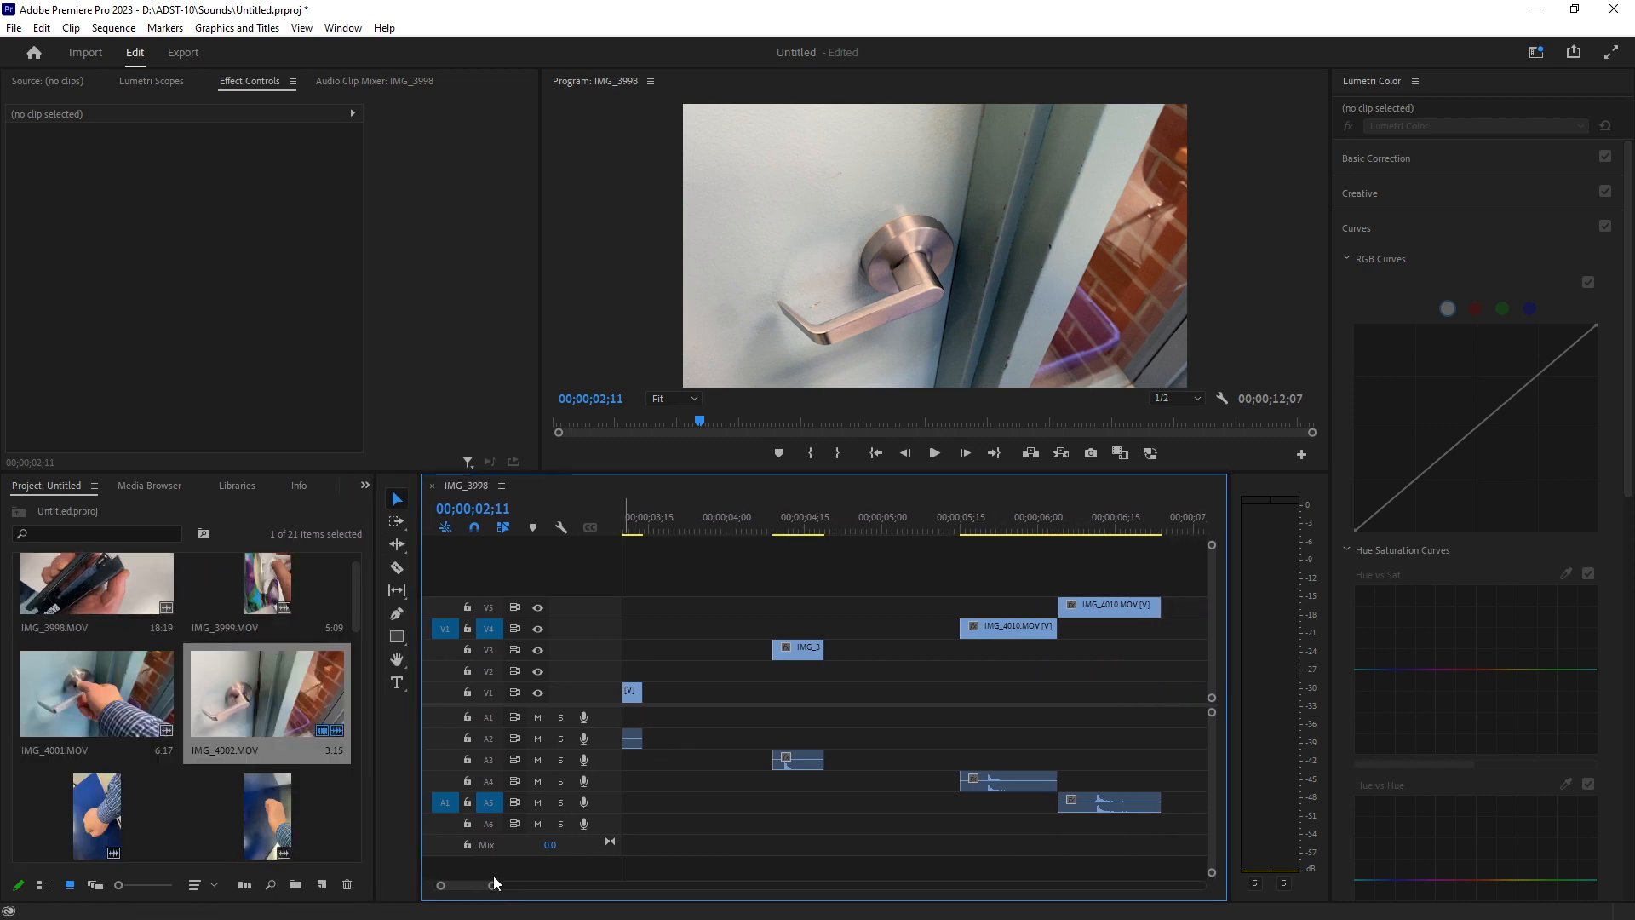
{"action": "left_click_drag", "start_coordinate": [495, 888], "coordinate": [494, 886]}
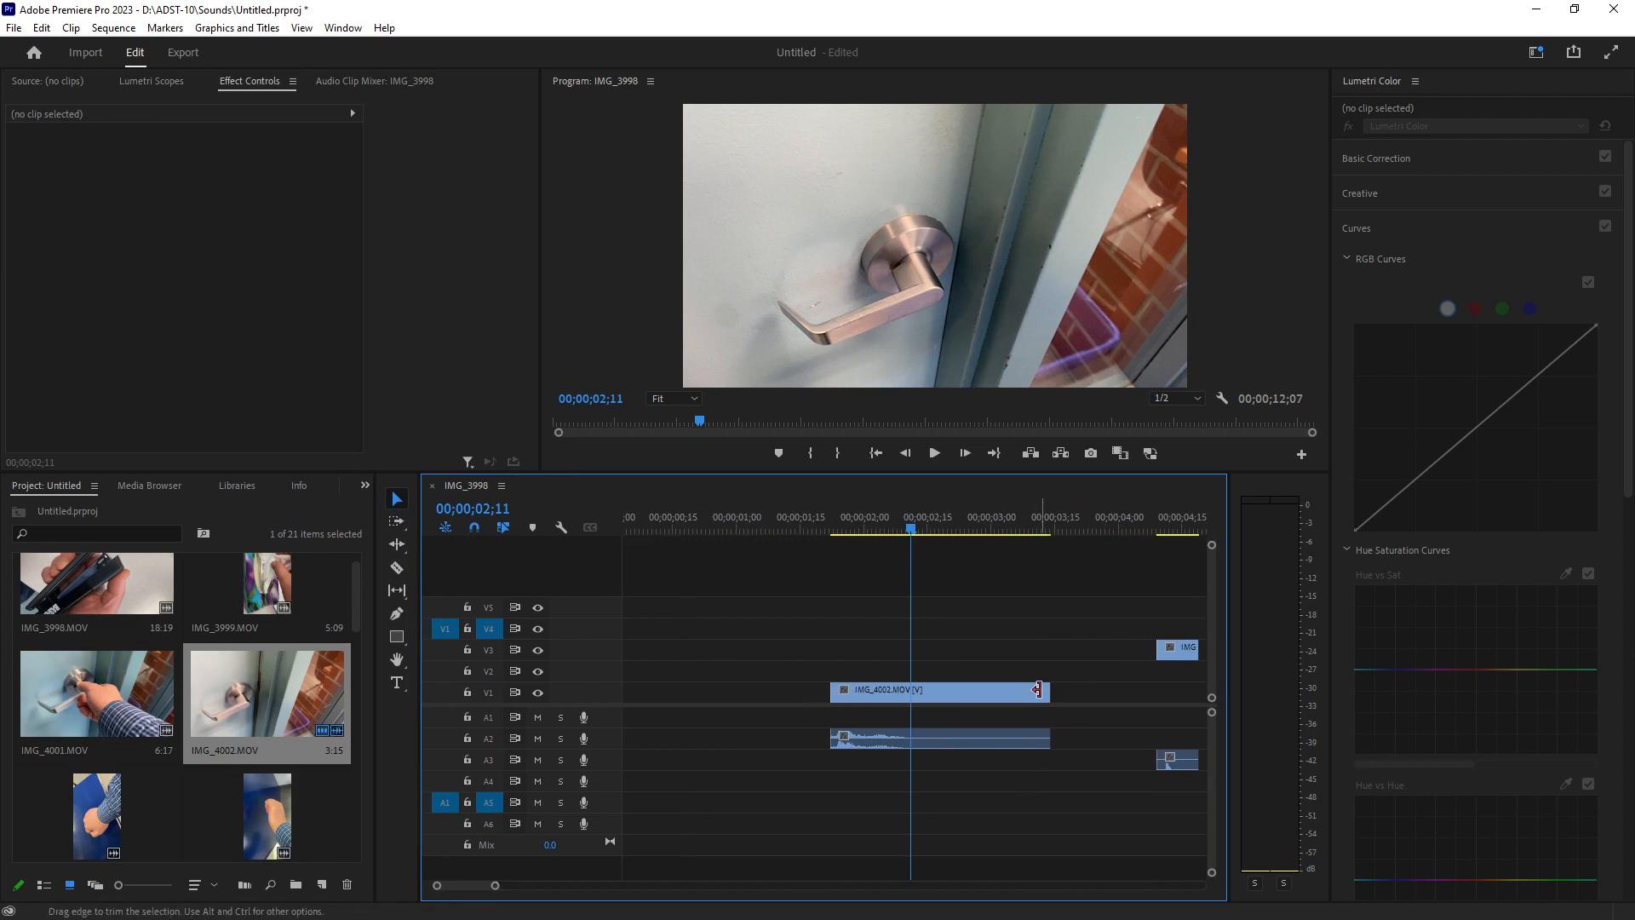
{"action": "left_click_drag", "start_coordinate": [1042, 687], "coordinate": [981, 690]}
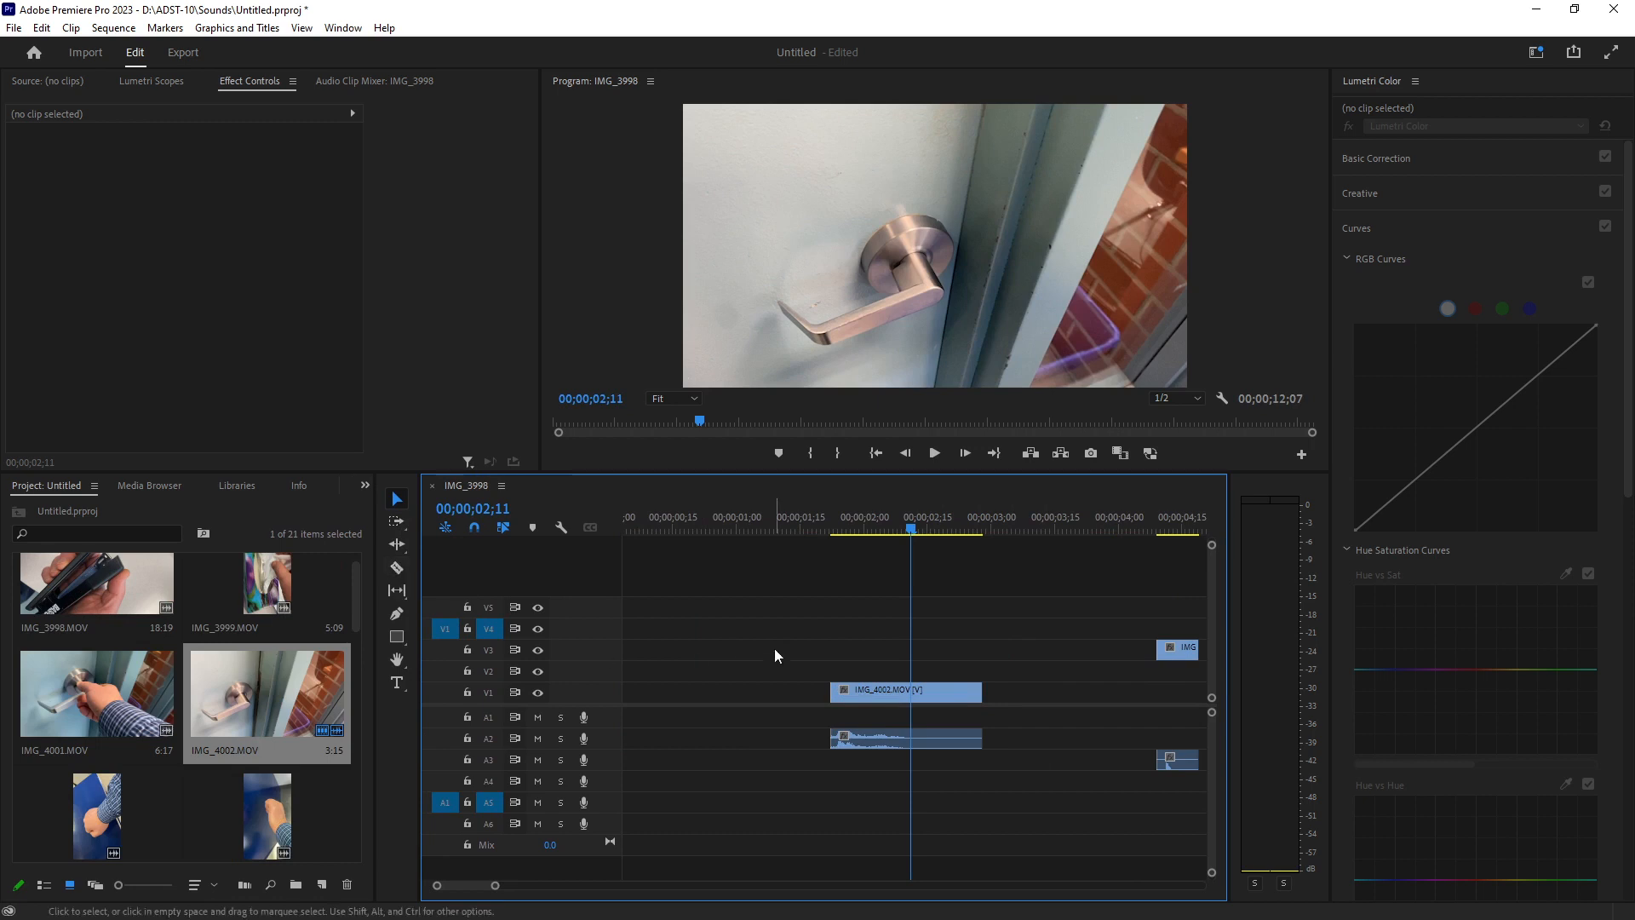
Split IMG_4002.MOV at the playhead with the Razor tool and delete the part after the cut.
{"action": "key", "text": "c"}
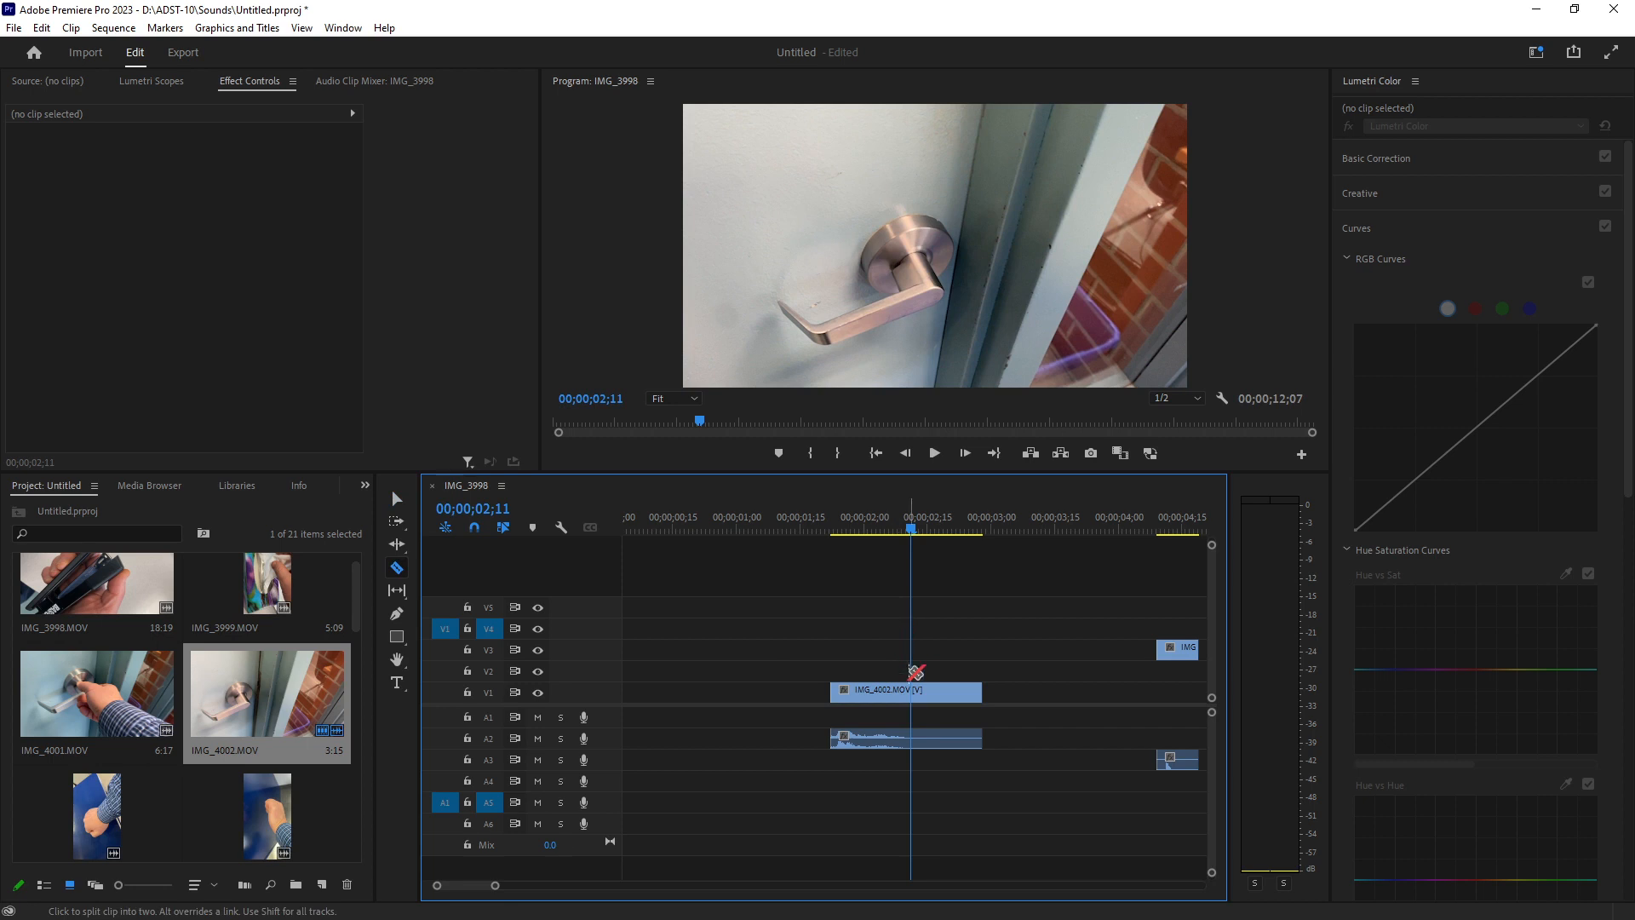
{"action": "left_click", "coordinate": [911, 691]}
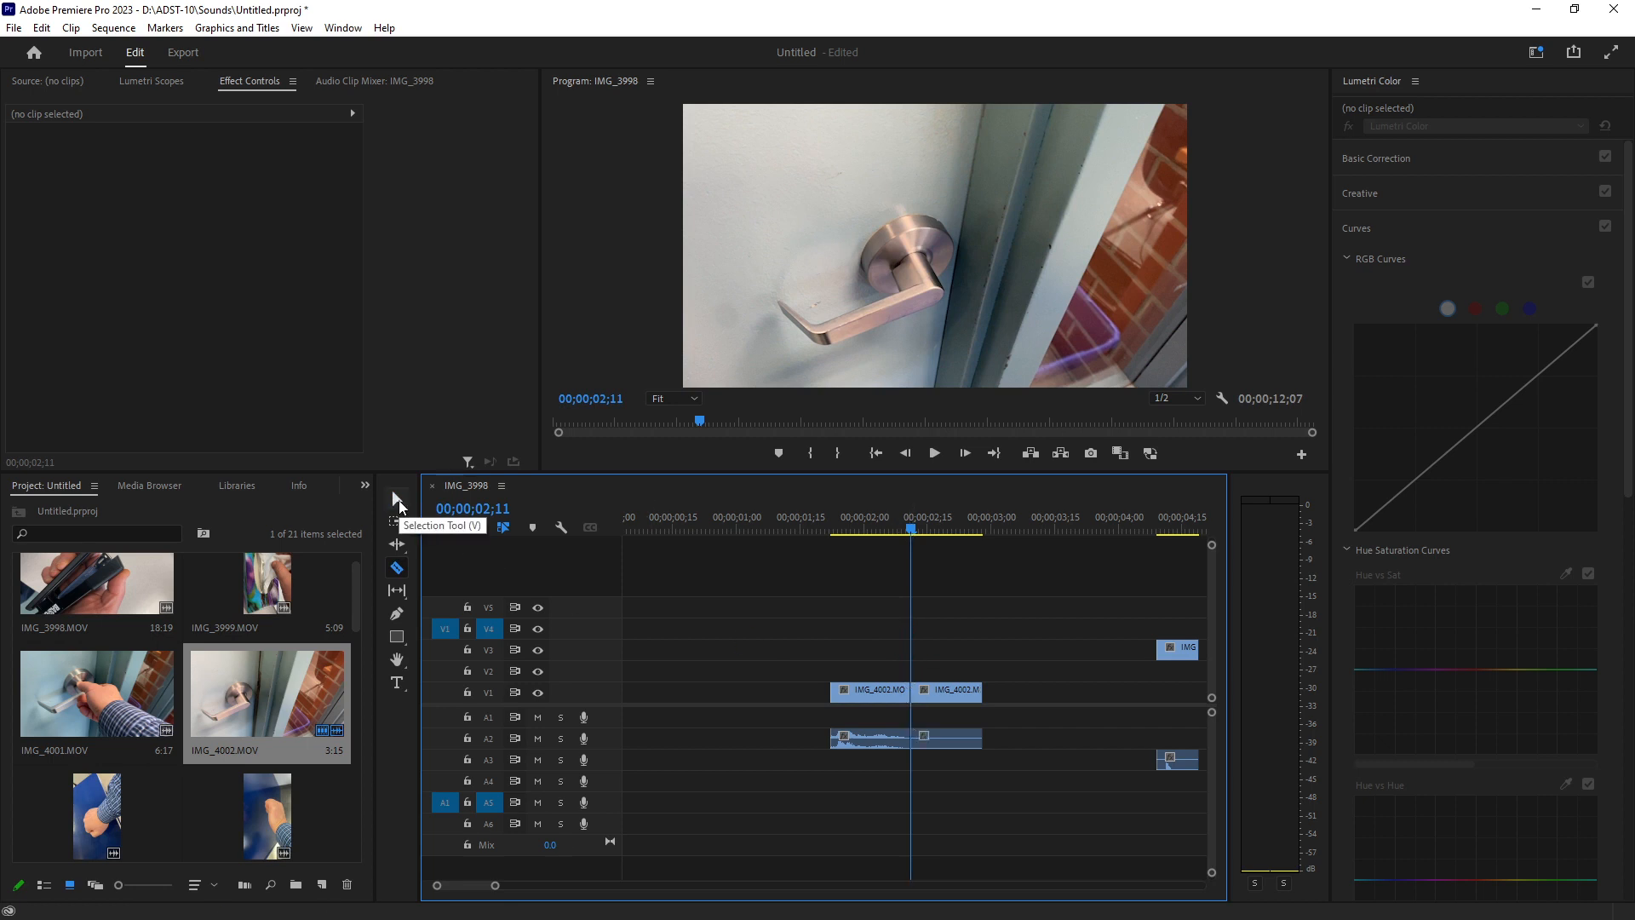
{"action": "left_click", "coordinate": [397, 499]}
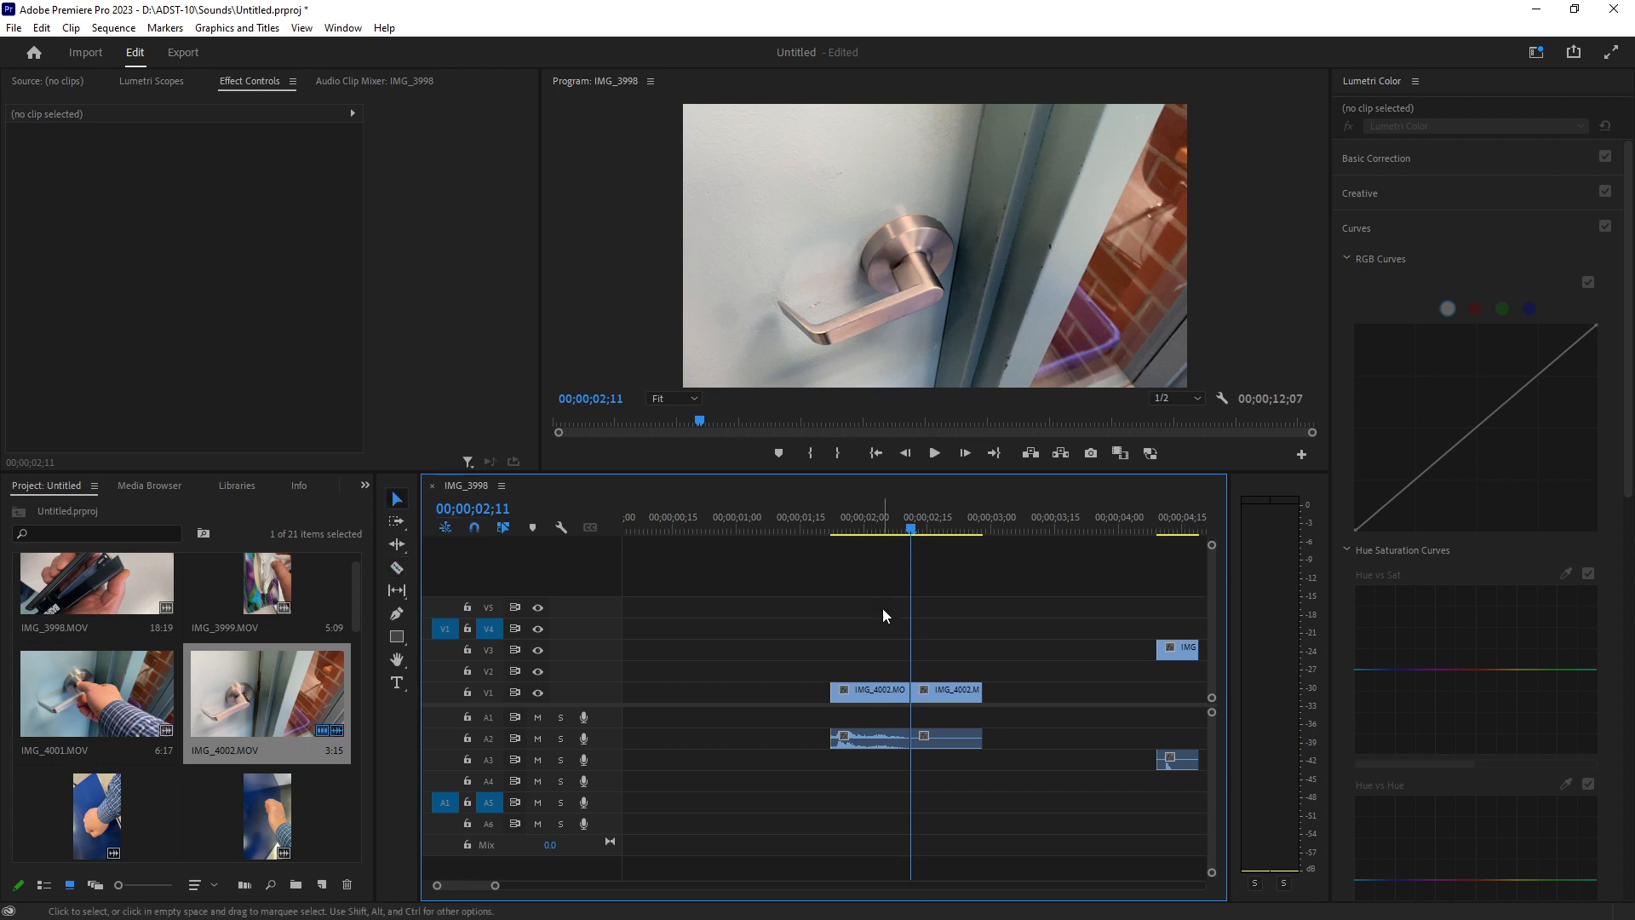
{"action": "left_click", "coordinate": [959, 699]}
{"action": "key", "text": "Delete"}
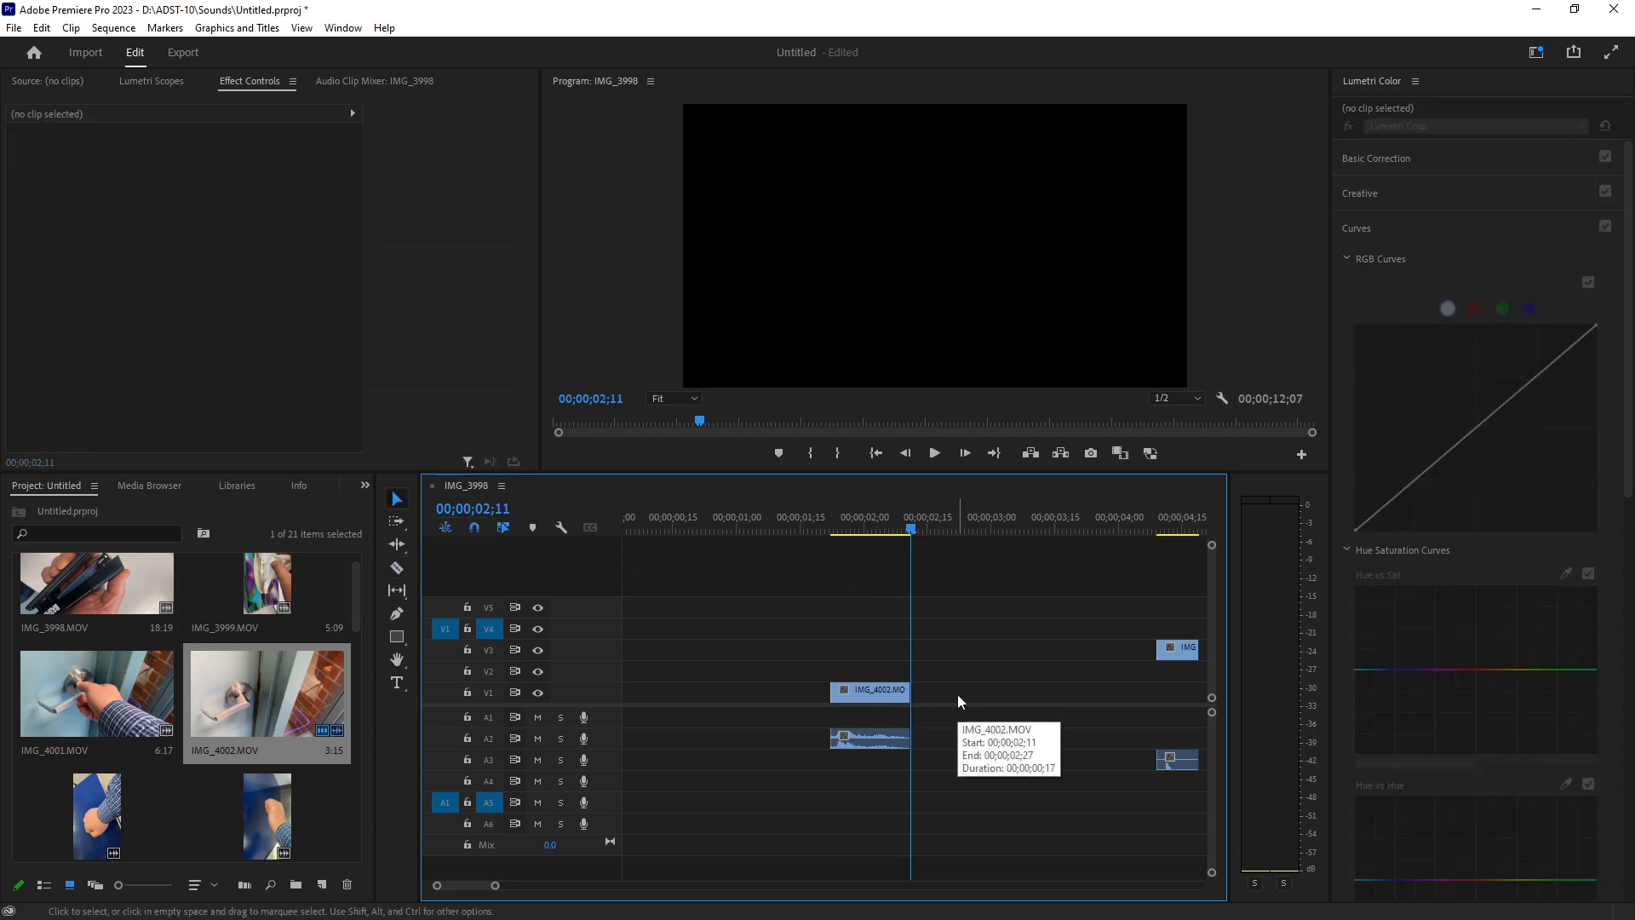
Play back the trimmed clip and move IMG_4002.MOV to the very start of track V1.
{"action": "left_click", "coordinate": [826, 521]}
{"action": "key", "text": "space"}
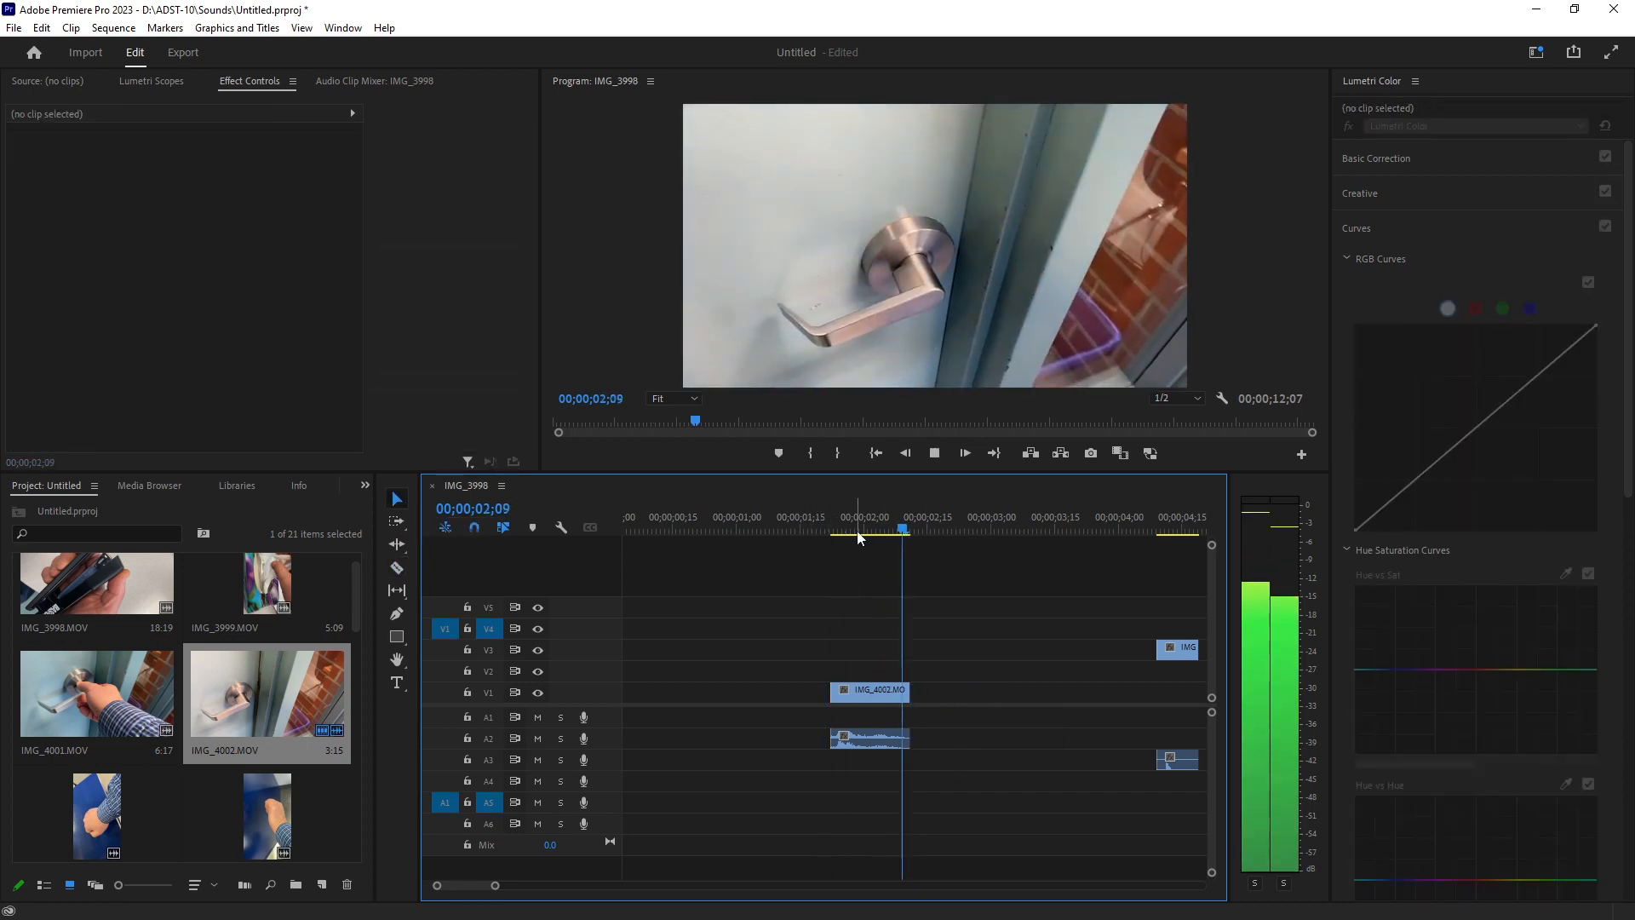
{"action": "key", "text": "space"}
{"action": "left_click", "coordinate": [819, 527]}
{"action": "key", "text": "space"}
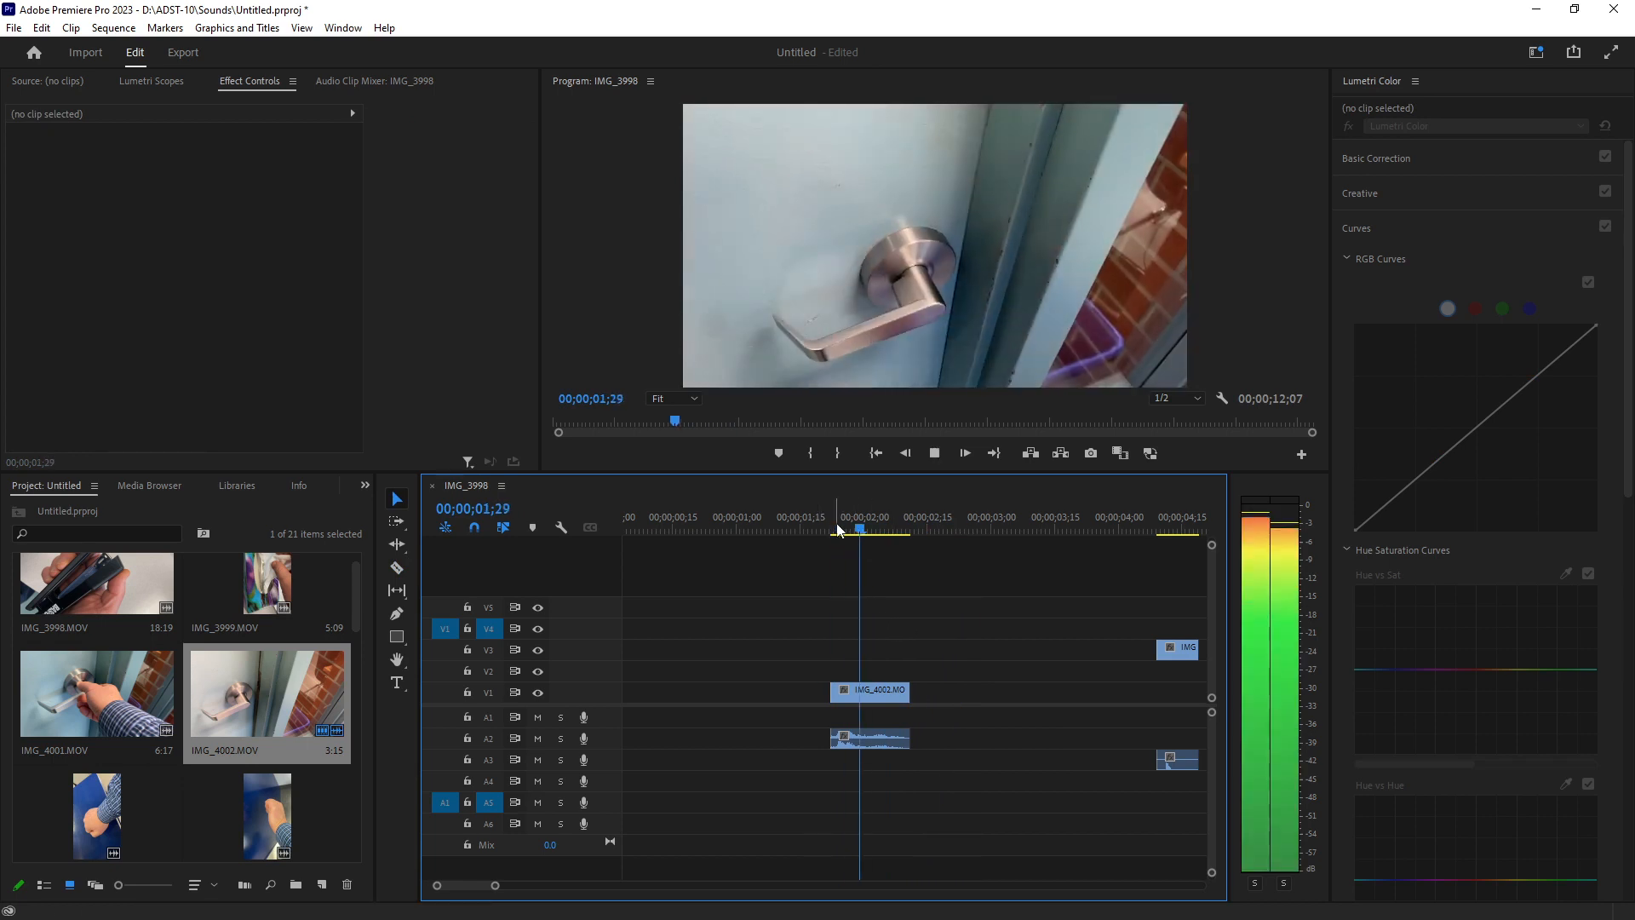
{"action": "key", "text": "space"}
{"action": "left_click_drag", "start_coordinate": [882, 693], "coordinate": [667, 717]}
{"action": "key", "text": "Home"}
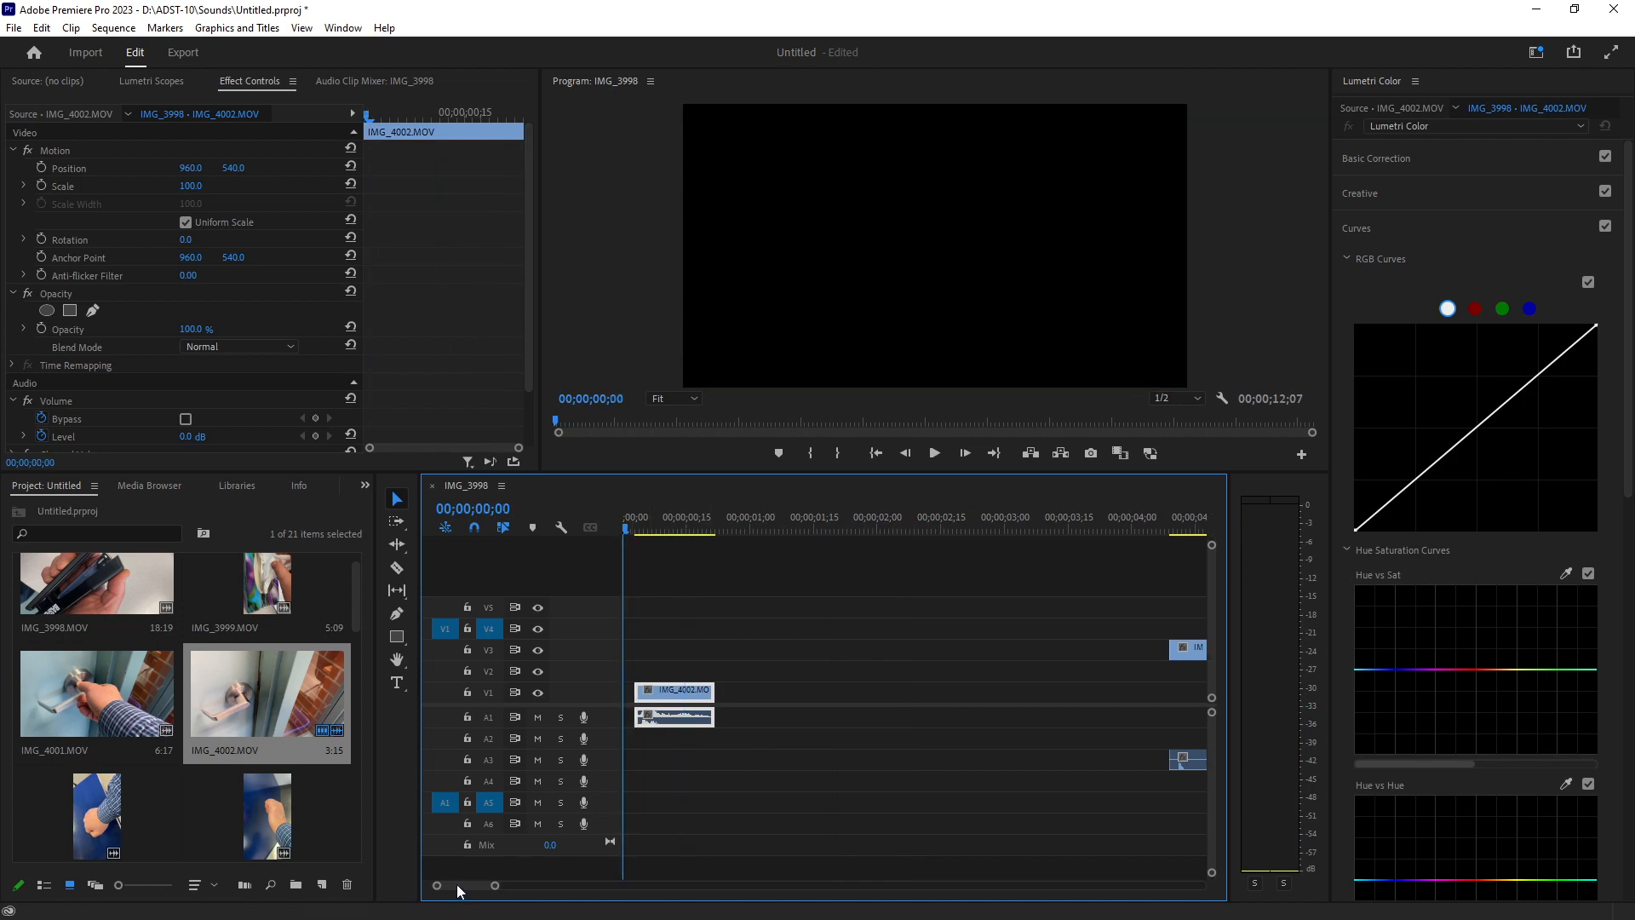
{"action": "left_click_drag", "start_coordinate": [697, 691], "coordinate": [685, 691]}
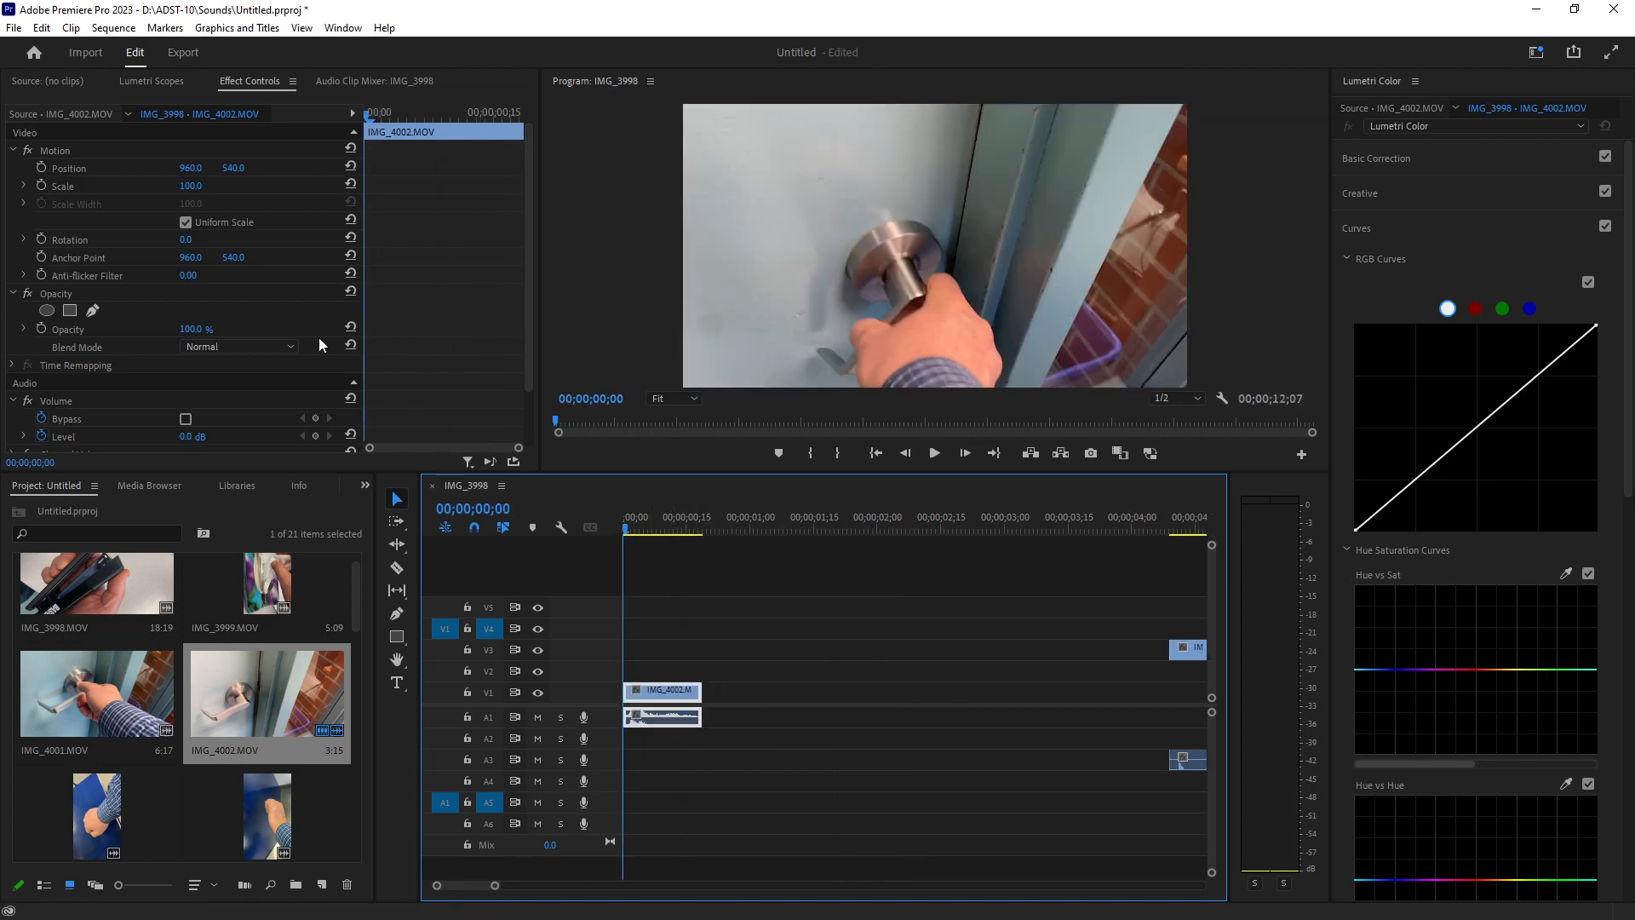
Add audio Level keyframes on the clip at 00;00;00;03 and at 00;00;00;05 set to -11.2 dB.
{"action": "left_click", "coordinate": [83, 432]}
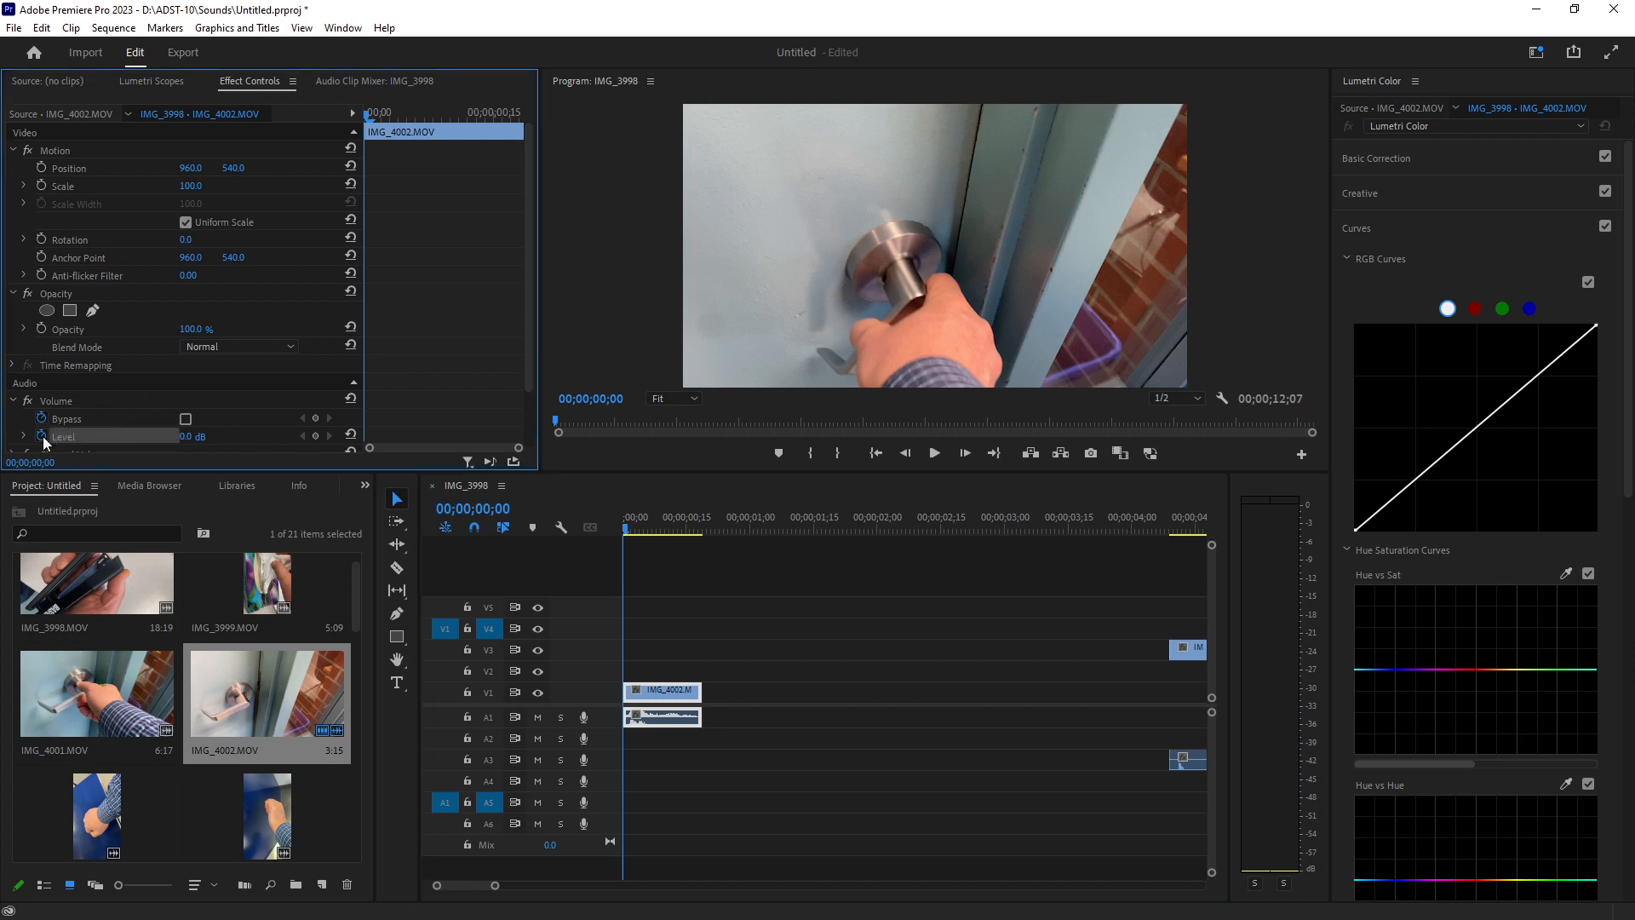
{"action": "key", "text": "space"}
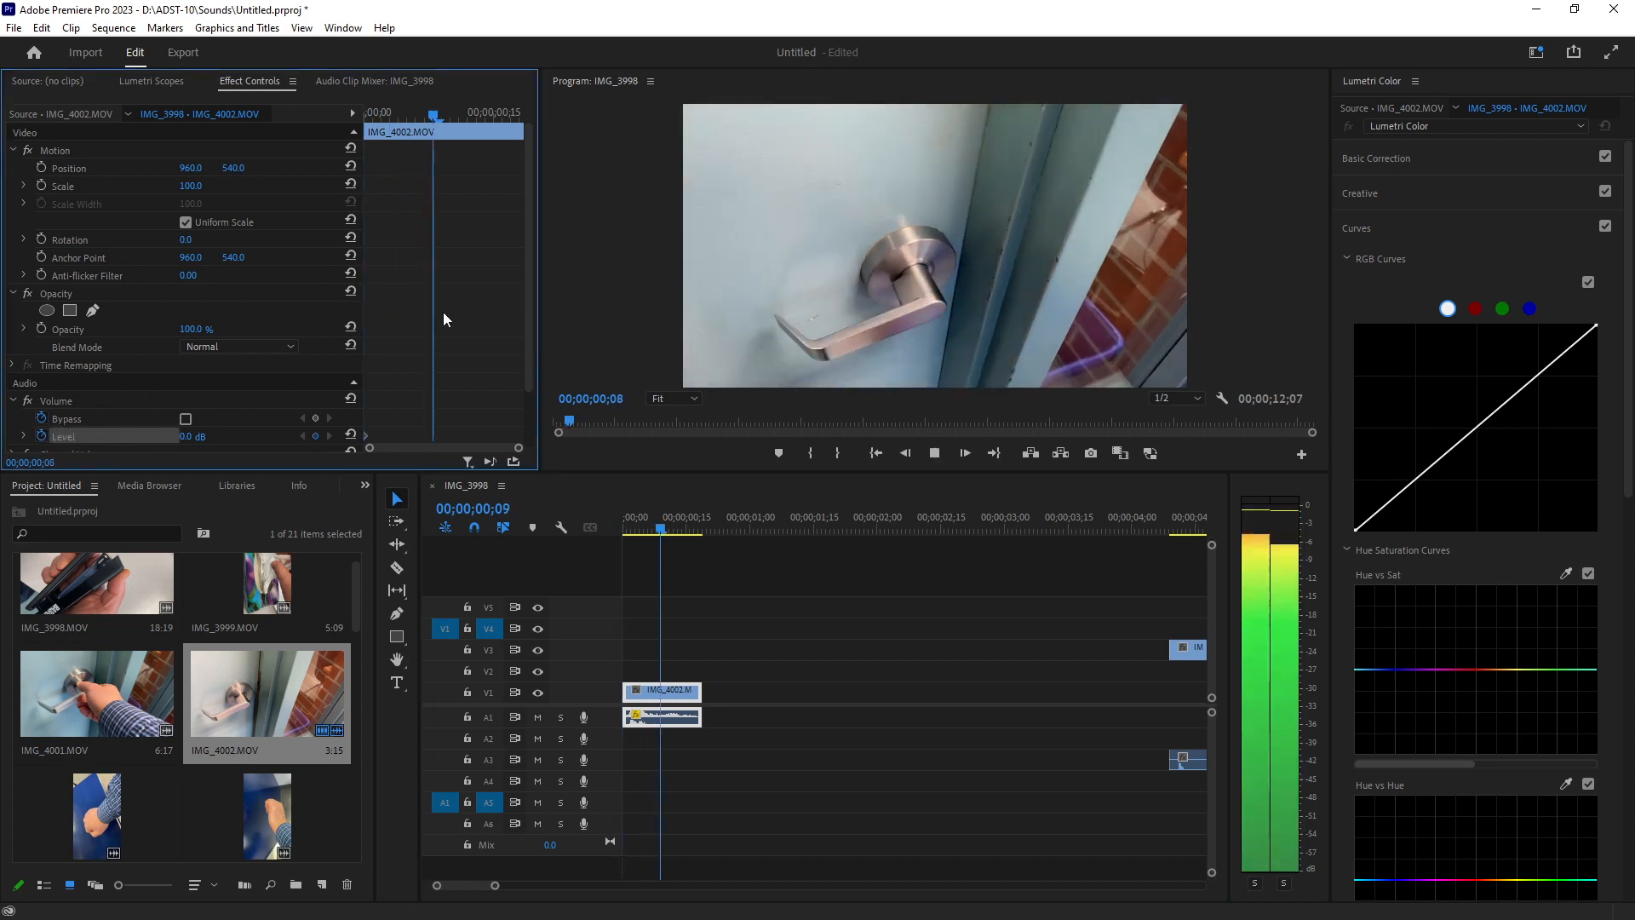
{"action": "key", "text": "space"}
{"action": "left_click_drag", "start_coordinate": [459, 117], "coordinate": [396, 128]}
{"action": "left_click_drag", "start_coordinate": [495, 886], "coordinate": [477, 889]}
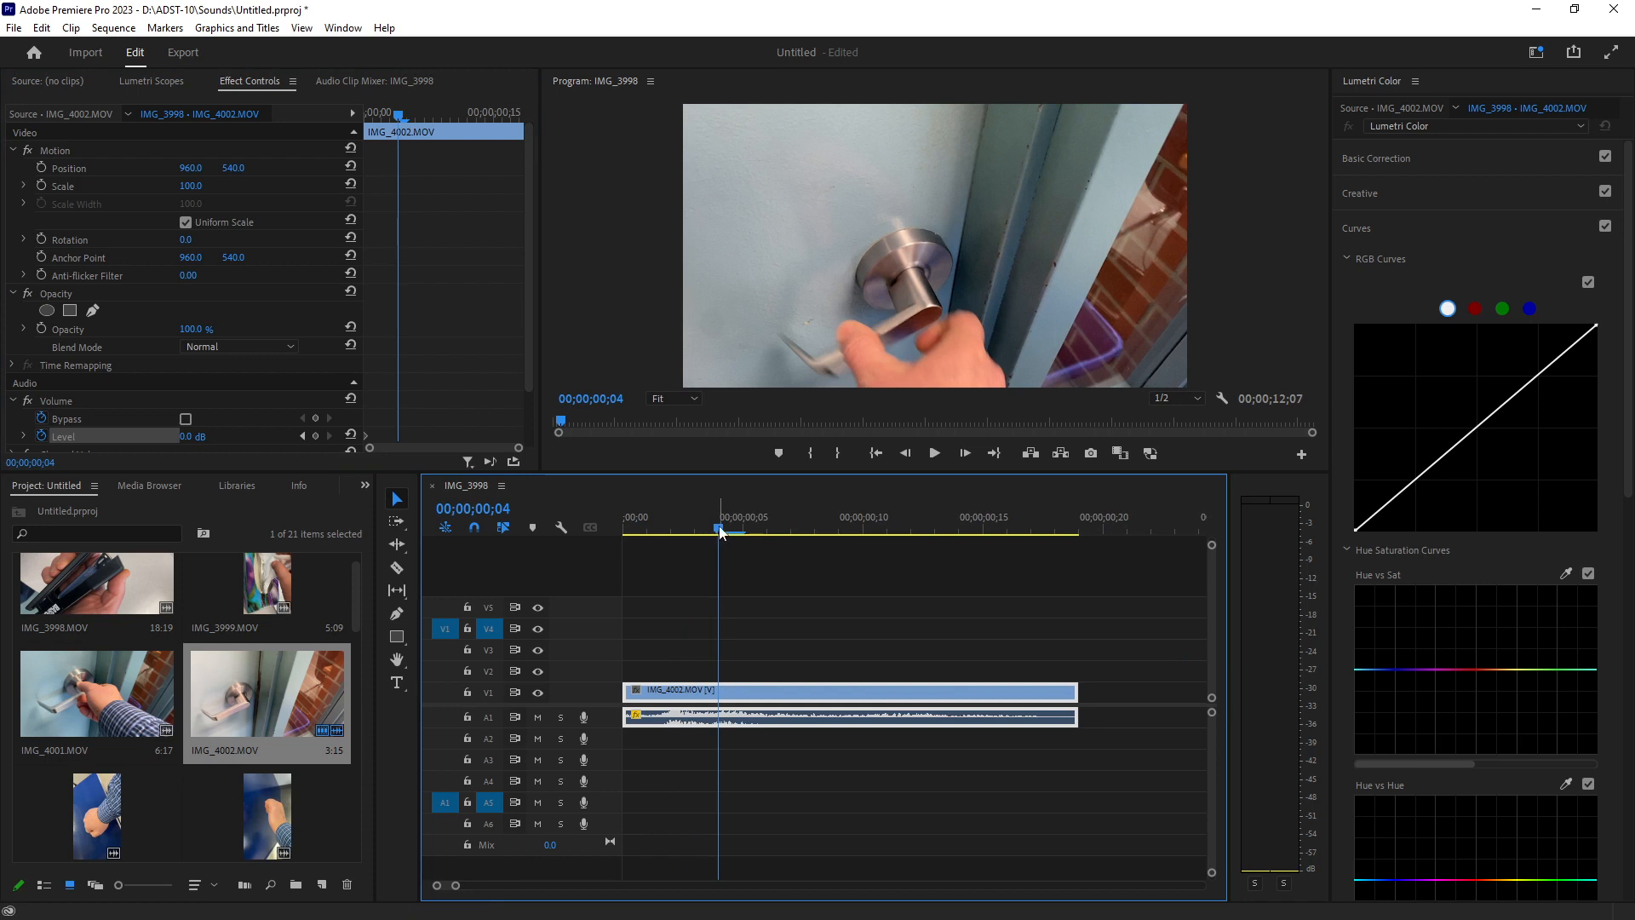
{"action": "left_click_drag", "start_coordinate": [700, 530], "coordinate": [684, 532]}
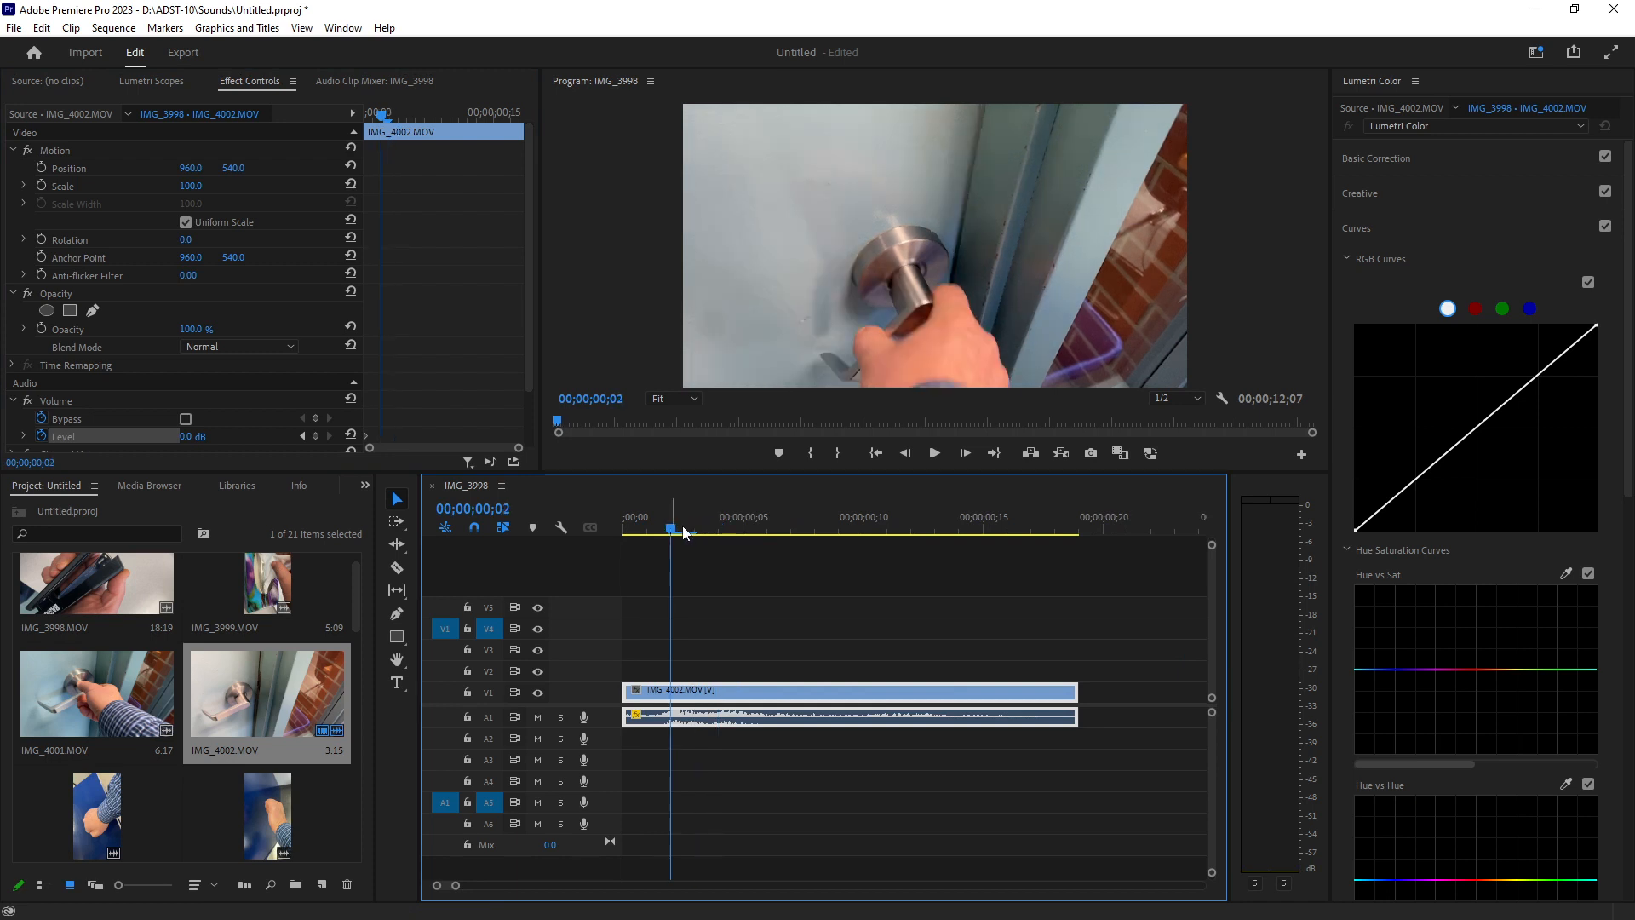
{"action": "key", "text": "space"}
{"action": "key", "text": "space"}
{"action": "left_click", "coordinate": [699, 521]}
{"action": "left_click", "coordinate": [316, 436]}
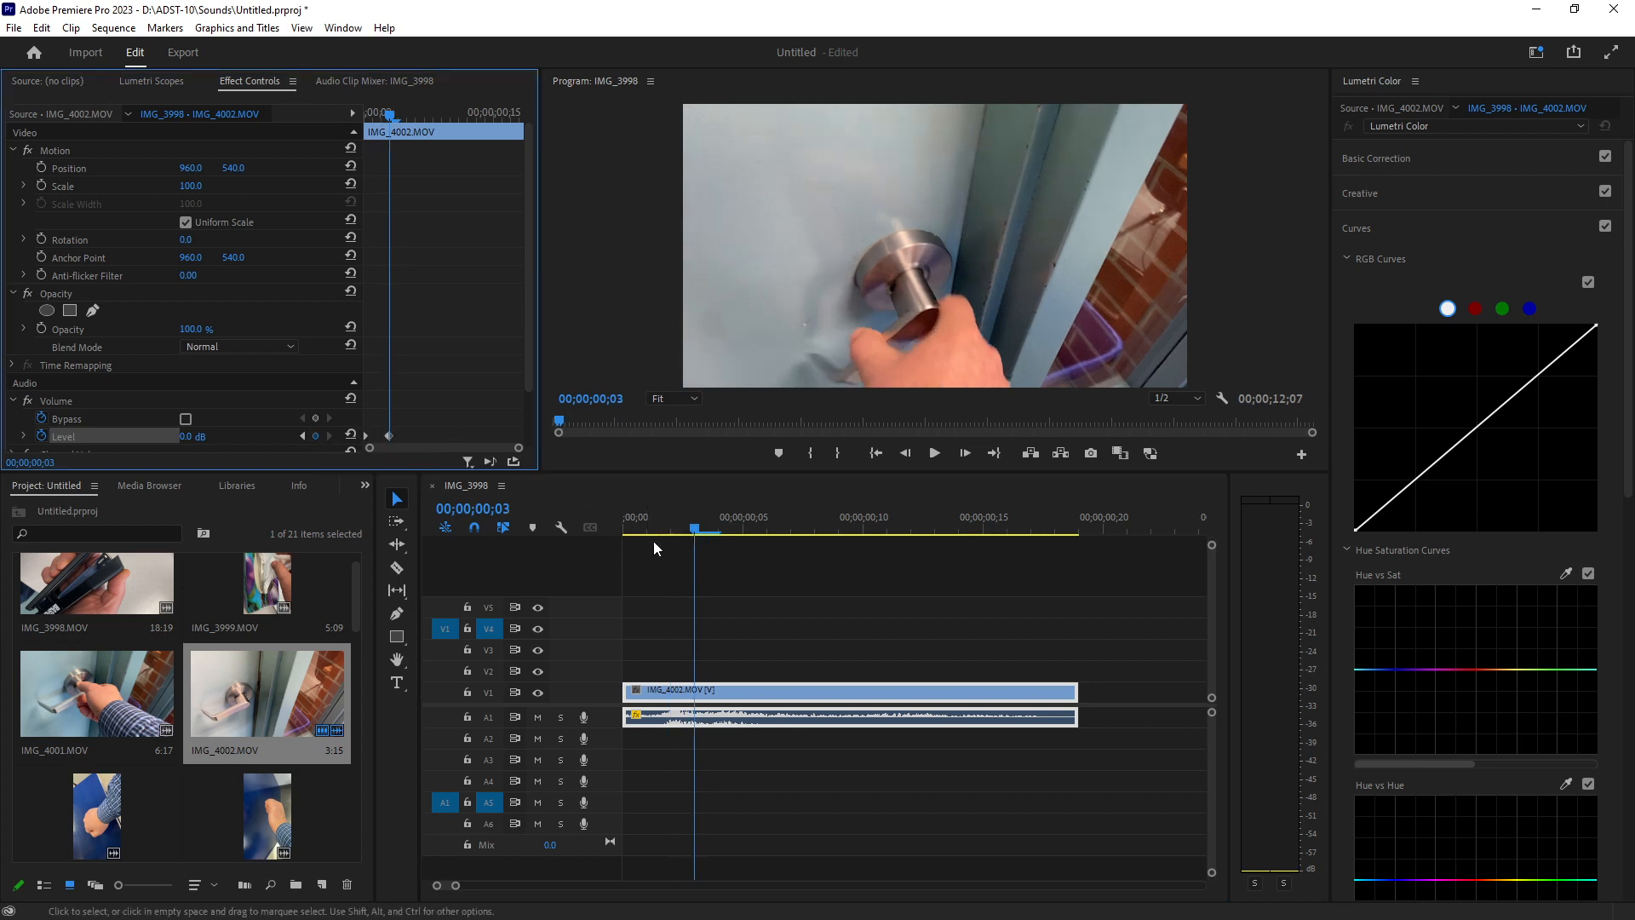
{"action": "left_click_drag", "start_coordinate": [695, 529], "coordinate": [738, 531]}
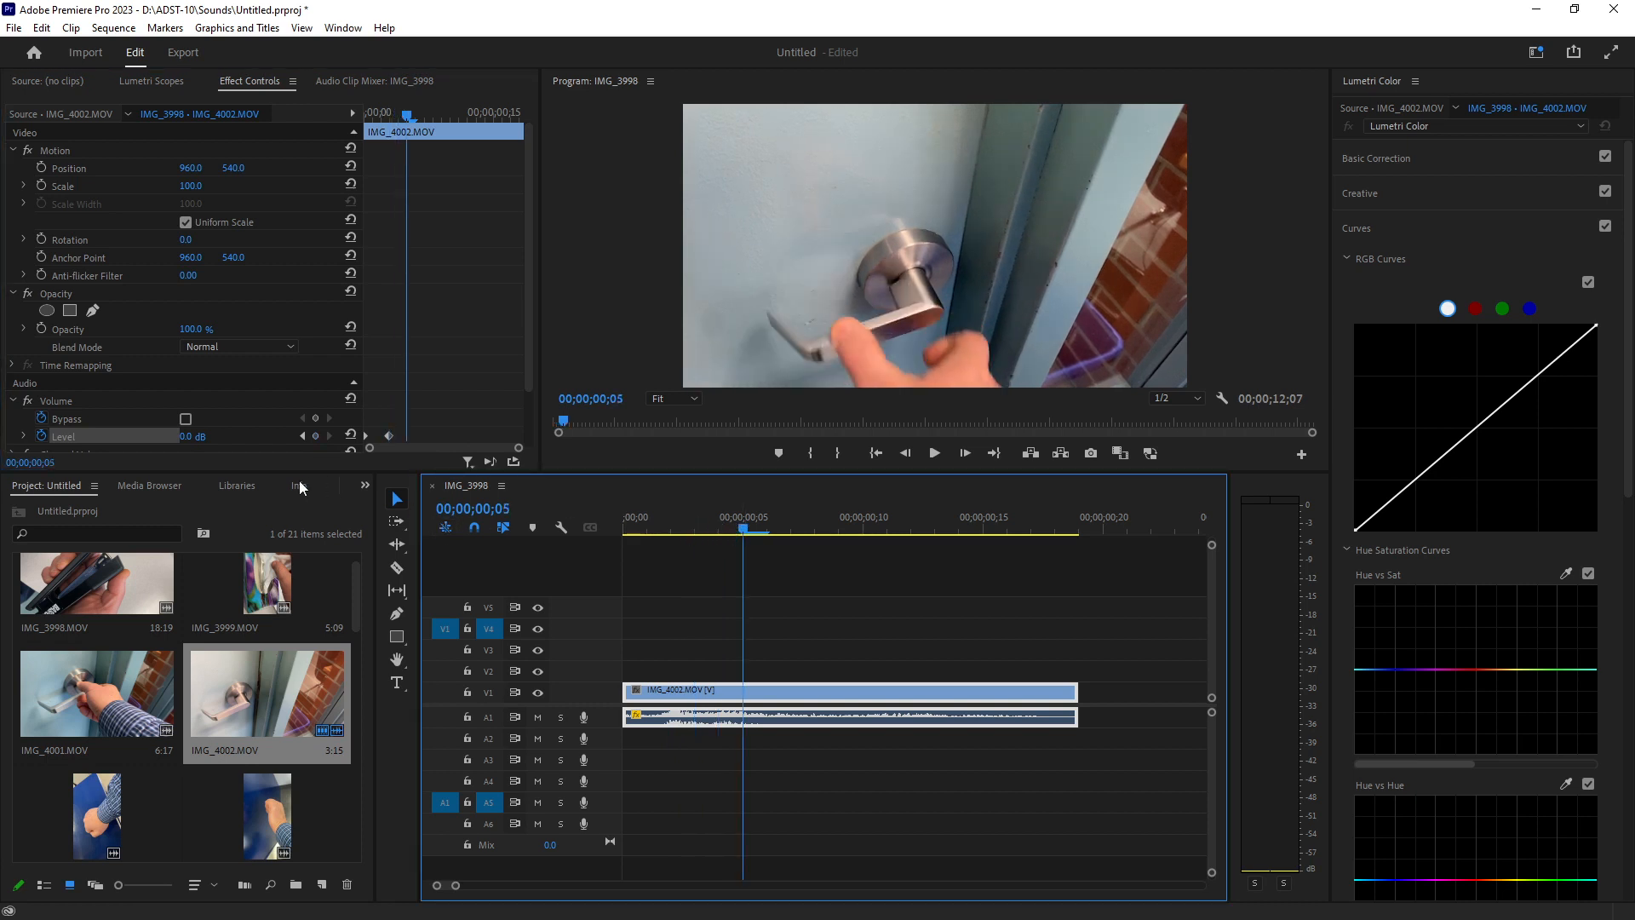
{"action": "left_click_drag", "start_coordinate": [213, 439], "coordinate": [162, 439]}
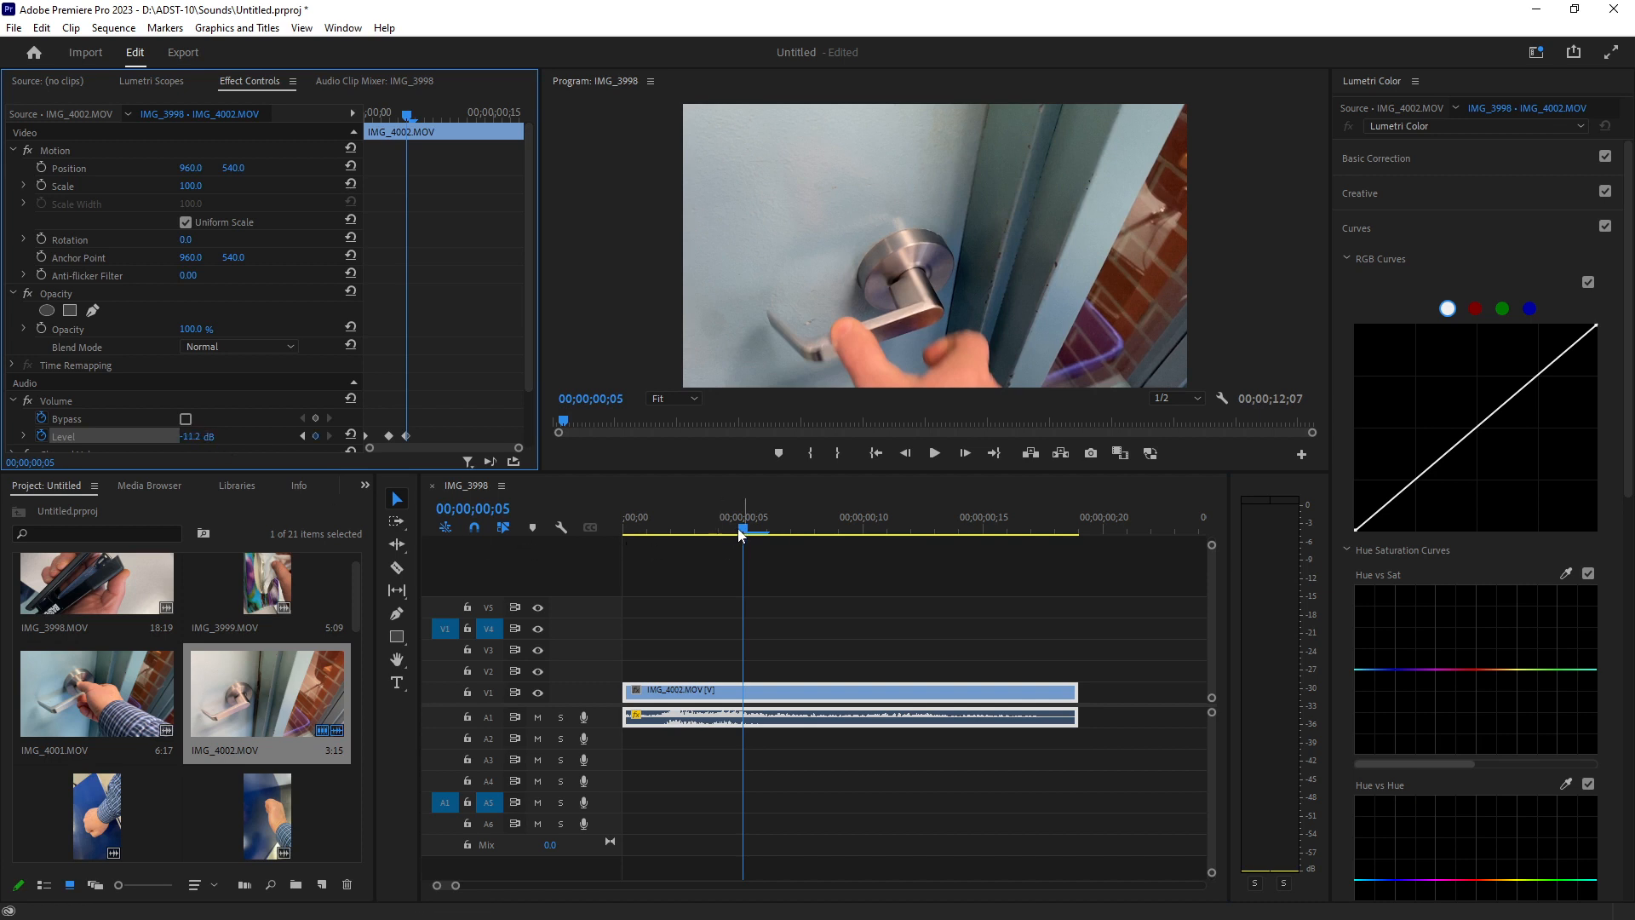
Add a Level keyframe at 00;00;00;17 set to -281.1 dB and play the clip back from the start.
{"action": "left_click_drag", "start_coordinate": [744, 532], "coordinate": [1024, 539]}
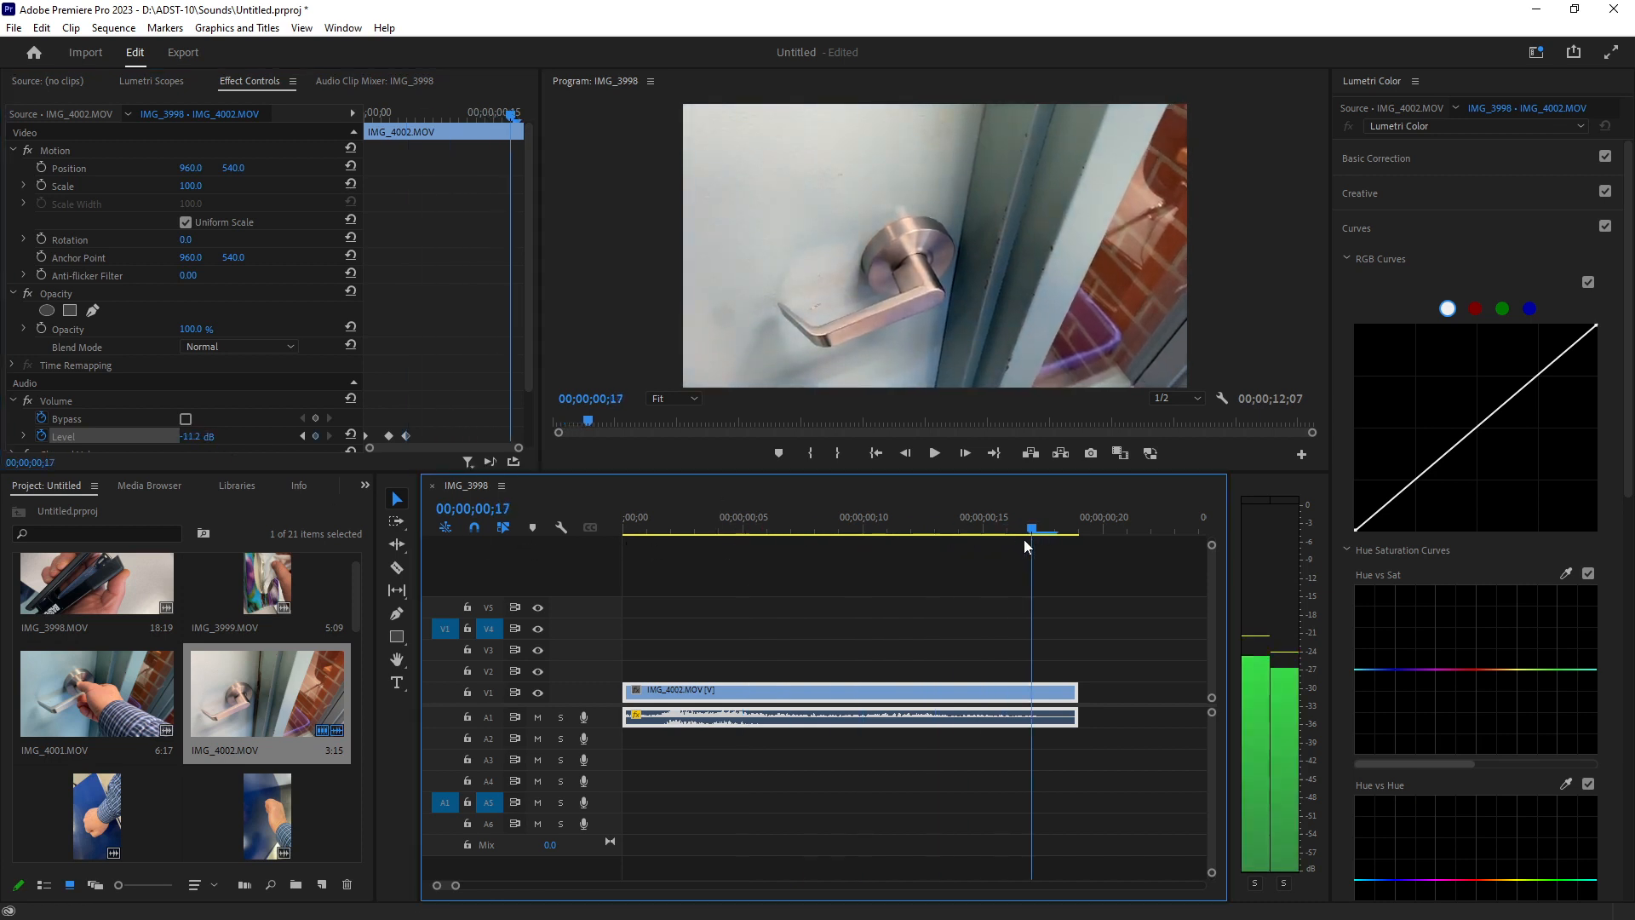
{"action": "left_click_drag", "start_coordinate": [195, 440], "coordinate": [162, 440]}
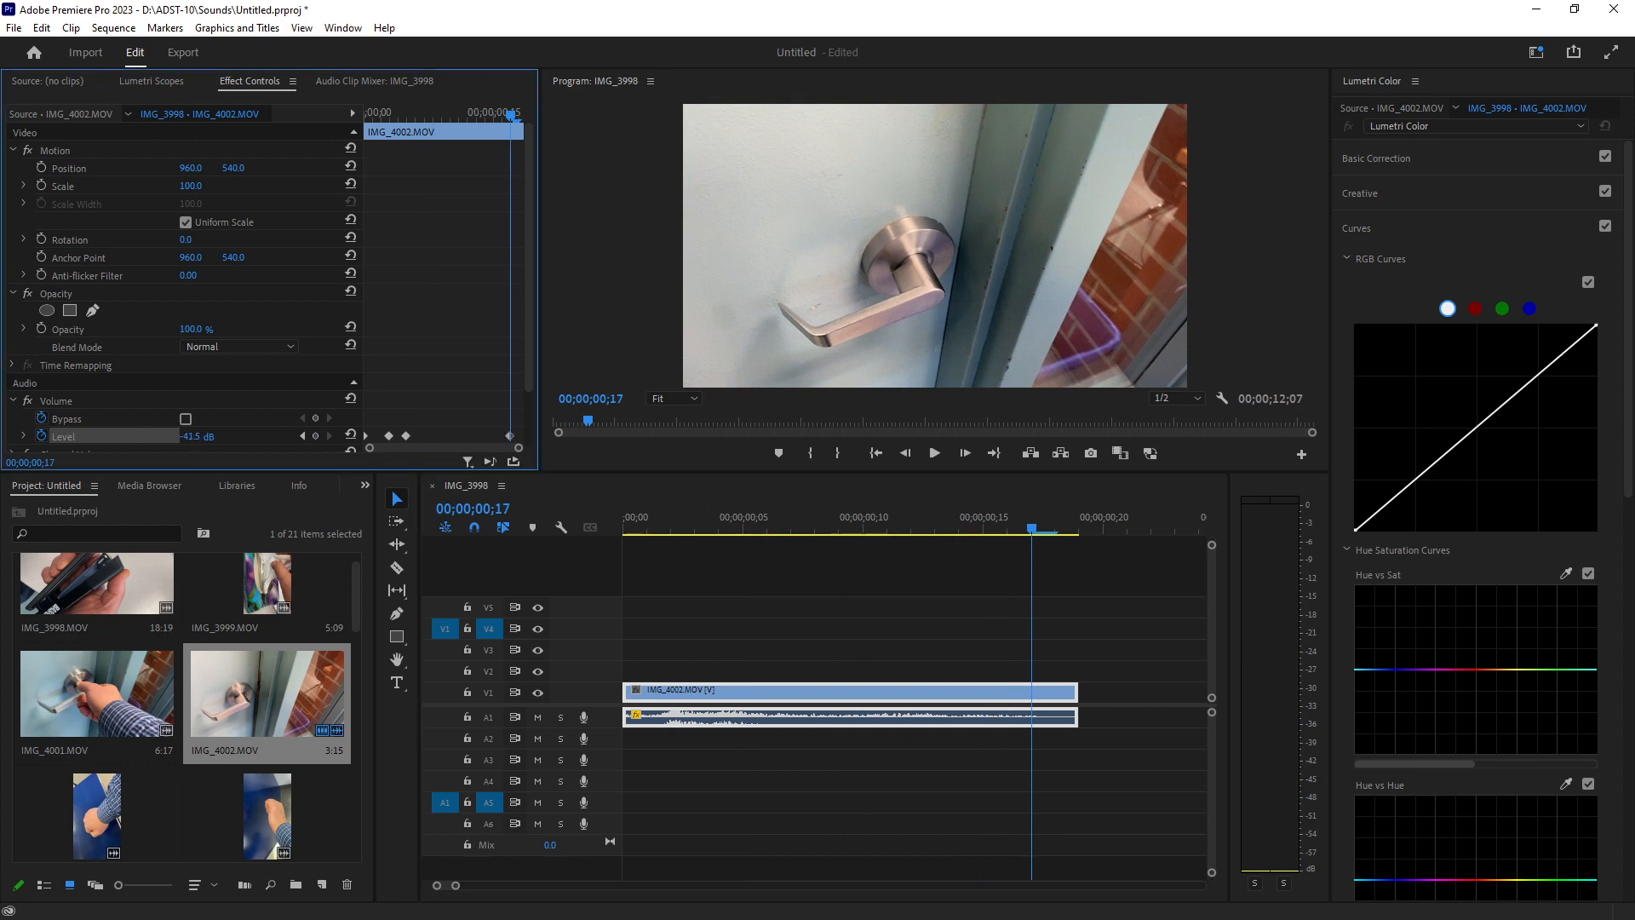
{"action": "left_click", "coordinate": [649, 513]}
{"action": "key", "text": "space"}
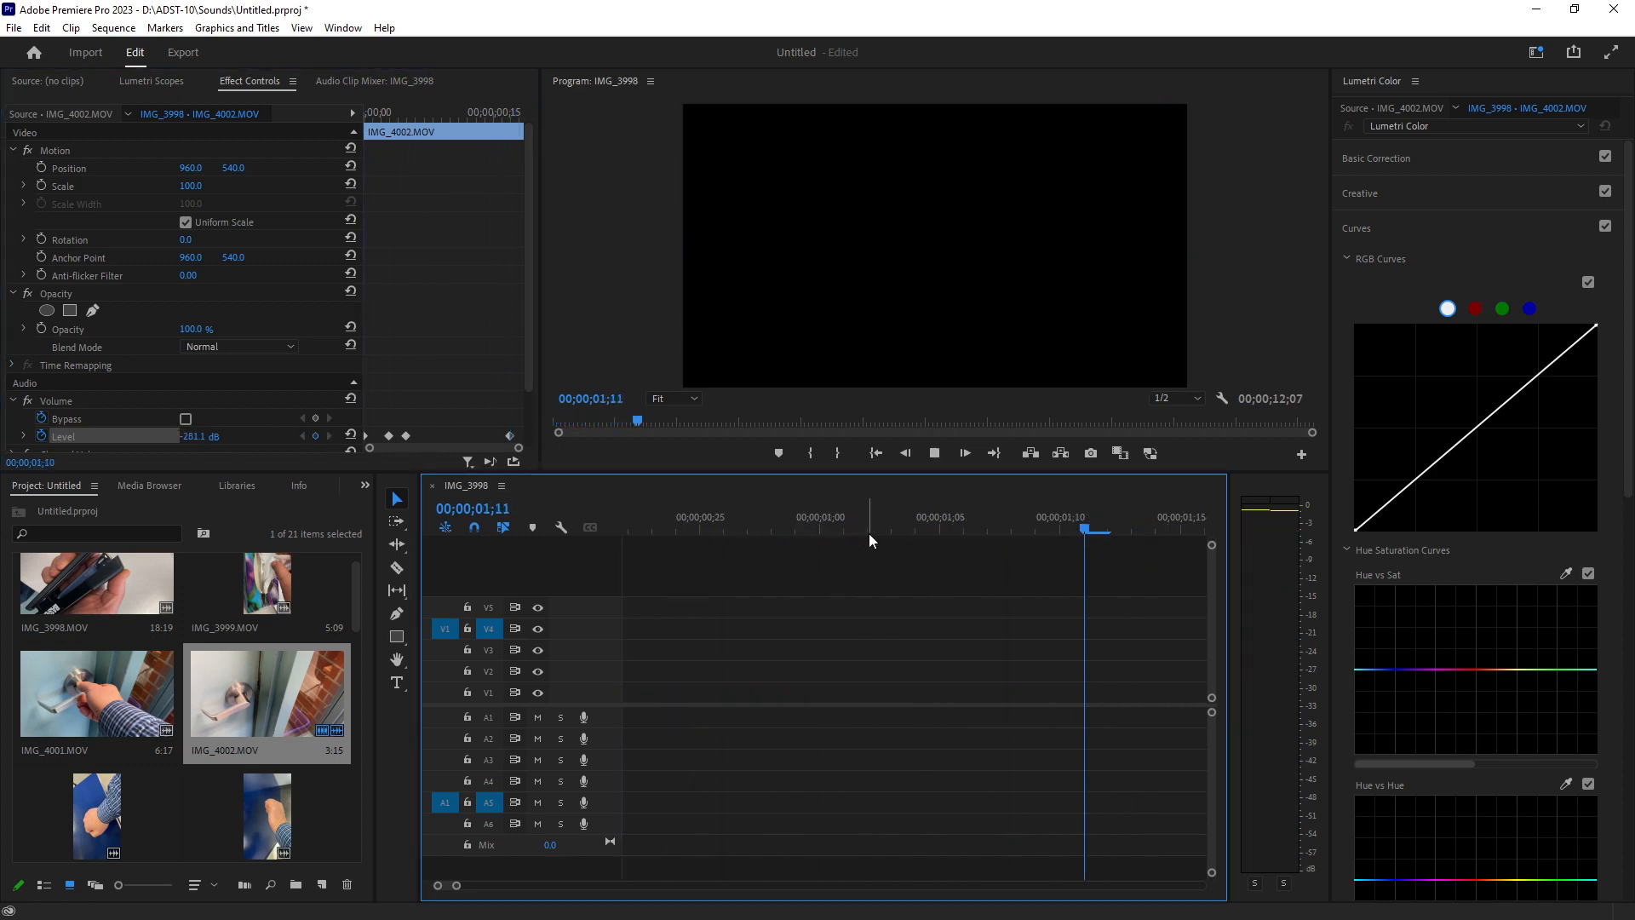
{"action": "key", "text": "space"}
Step through the clip's Level keyframes and play back the audio fade from the beginning.
{"action": "left_click_drag", "start_coordinate": [457, 887], "coordinate": [487, 886]}
{"action": "left_click_drag", "start_coordinate": [860, 527], "coordinate": [607, 526]}
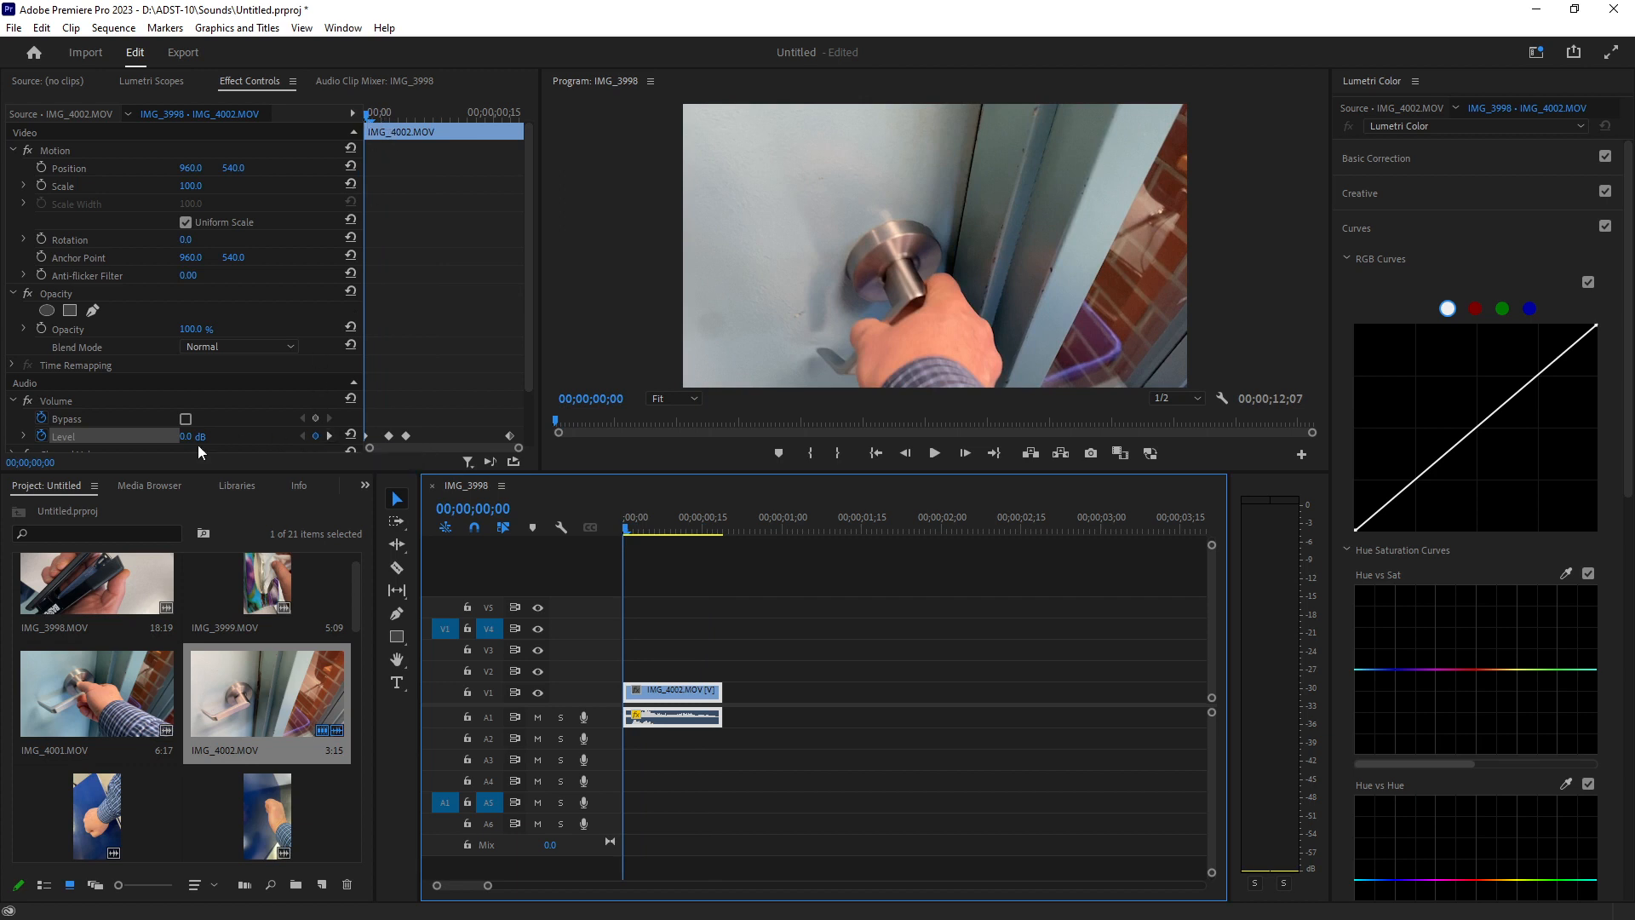
{"action": "left_click", "coordinate": [330, 436]}
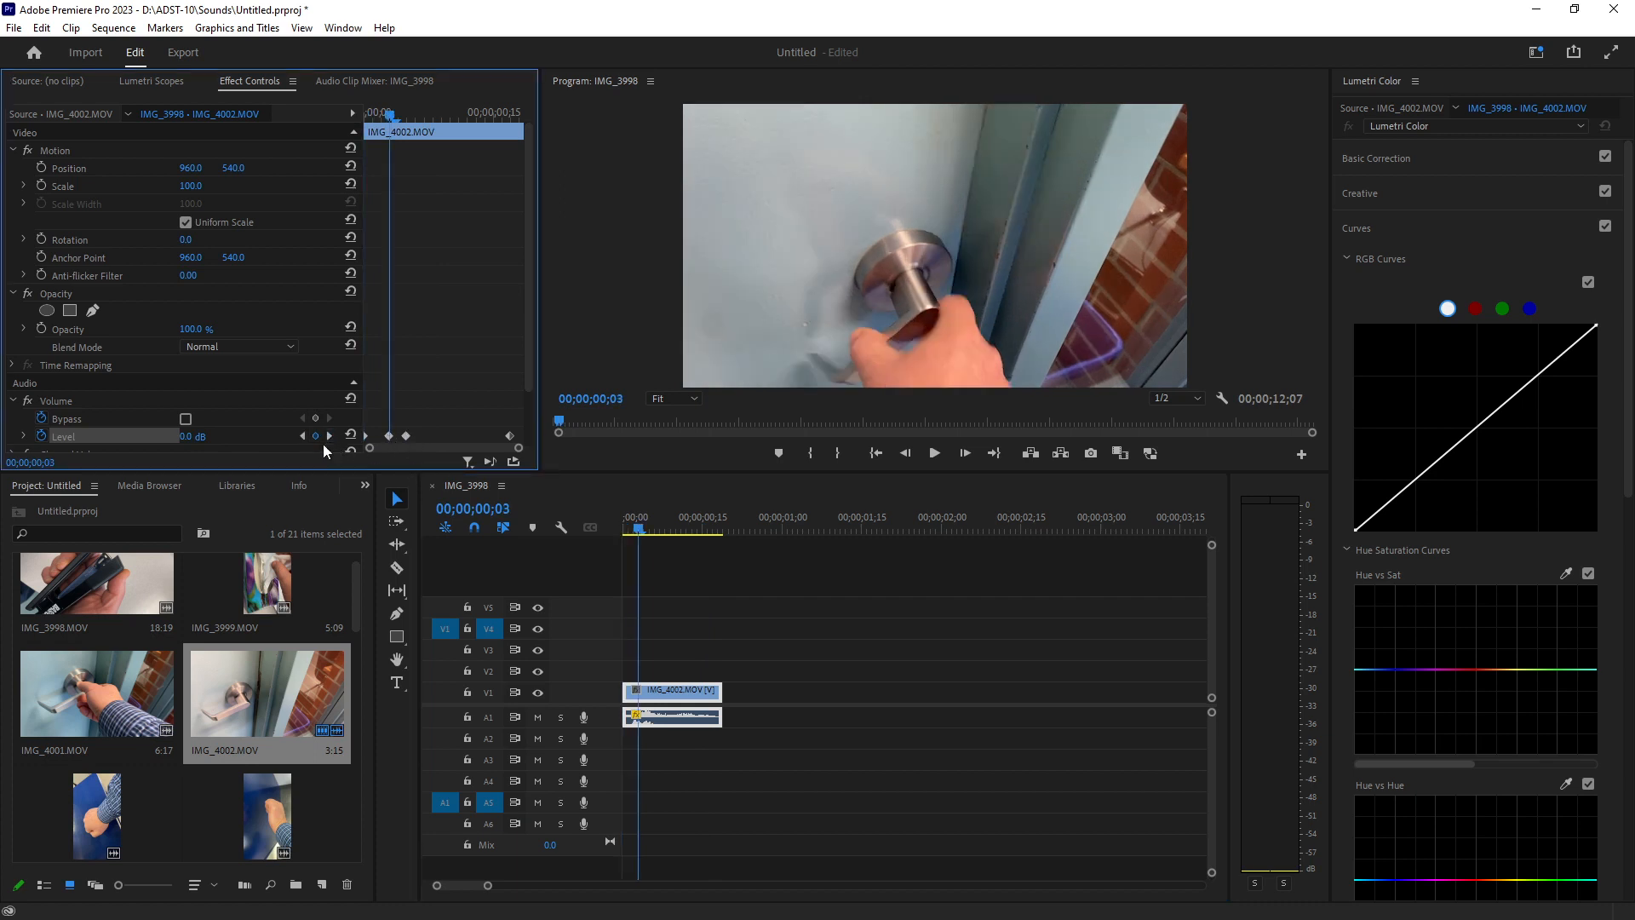
{"action": "left_click", "coordinate": [329, 436]}
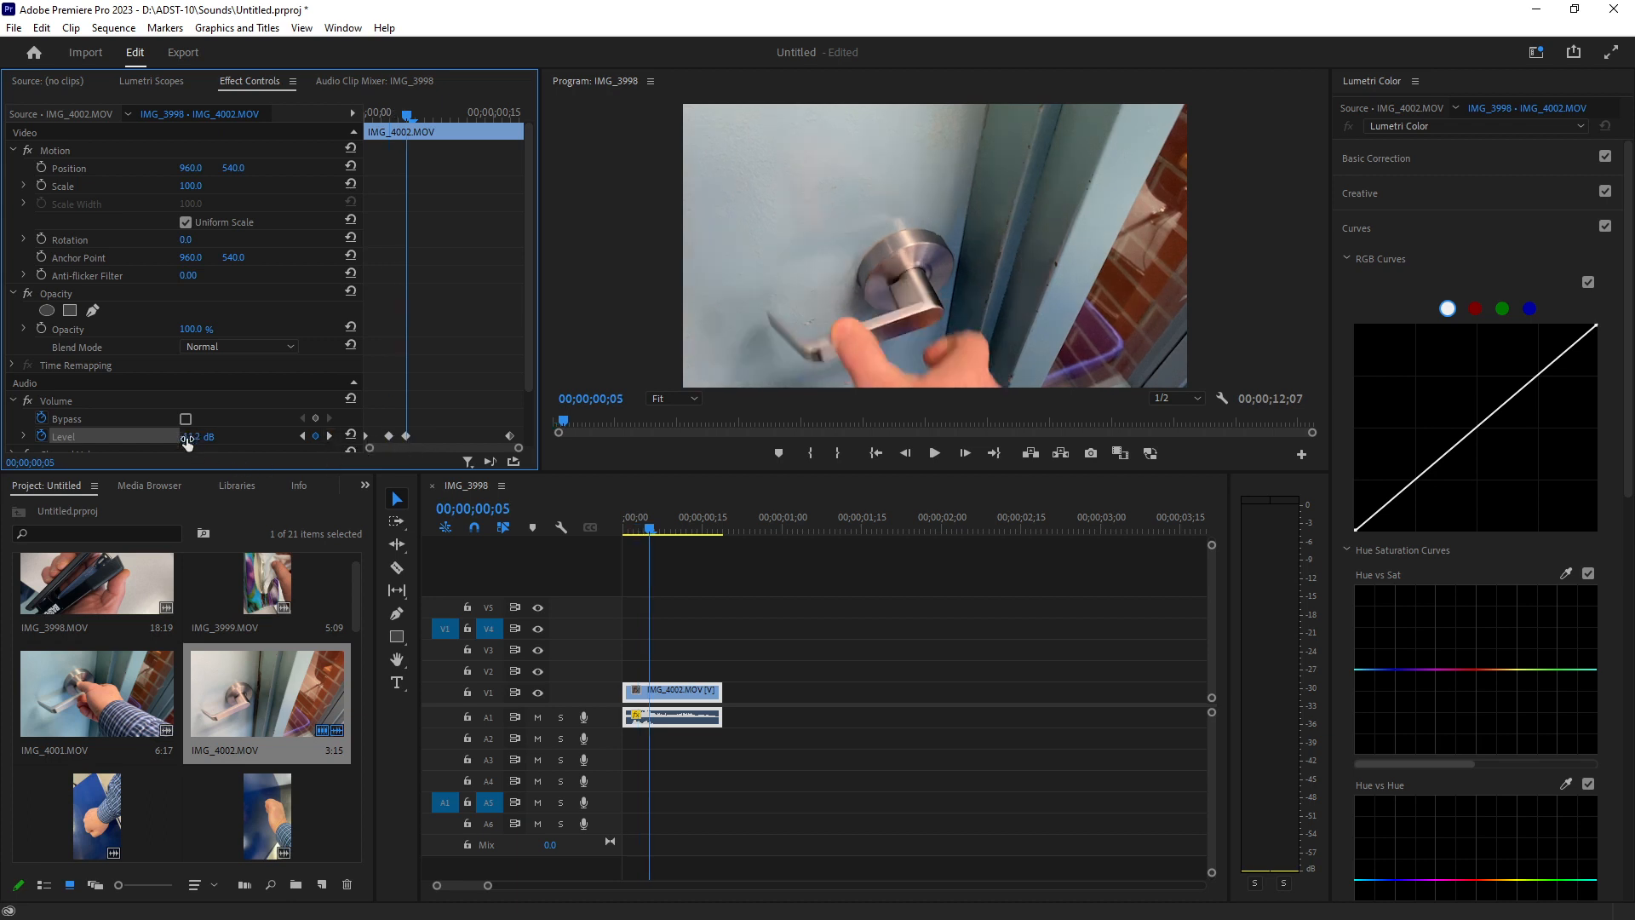
{"action": "left_click", "coordinate": [332, 436]}
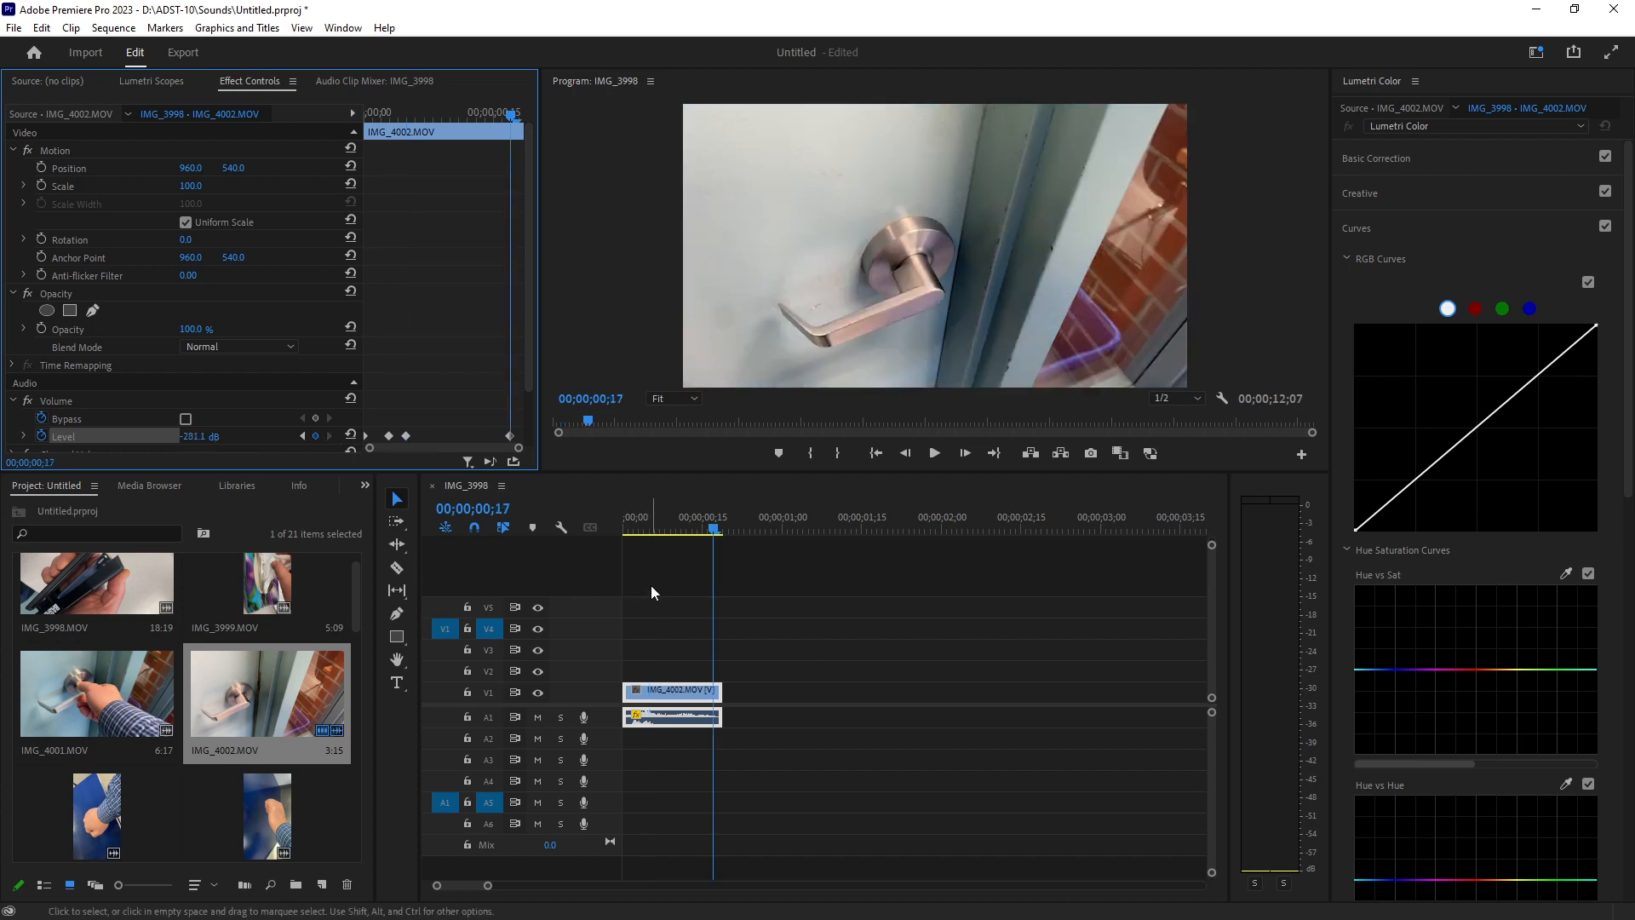
{"action": "left_click_drag", "start_coordinate": [713, 529], "coordinate": [620, 527]}
{"action": "key", "text": "space"}
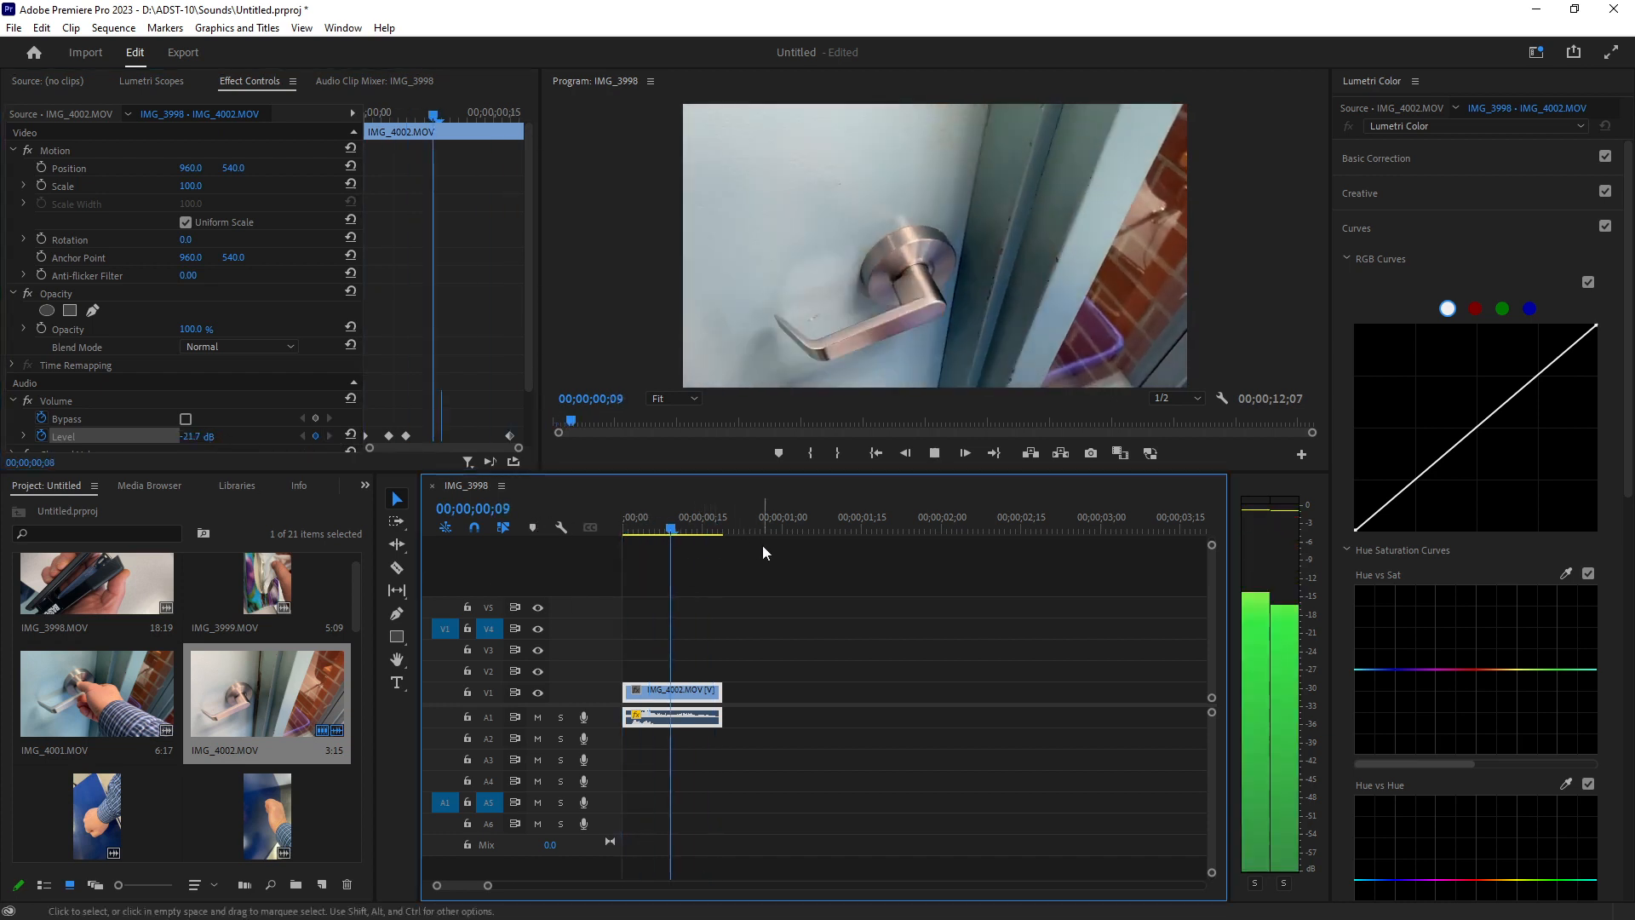
{"action": "key", "text": "space"}
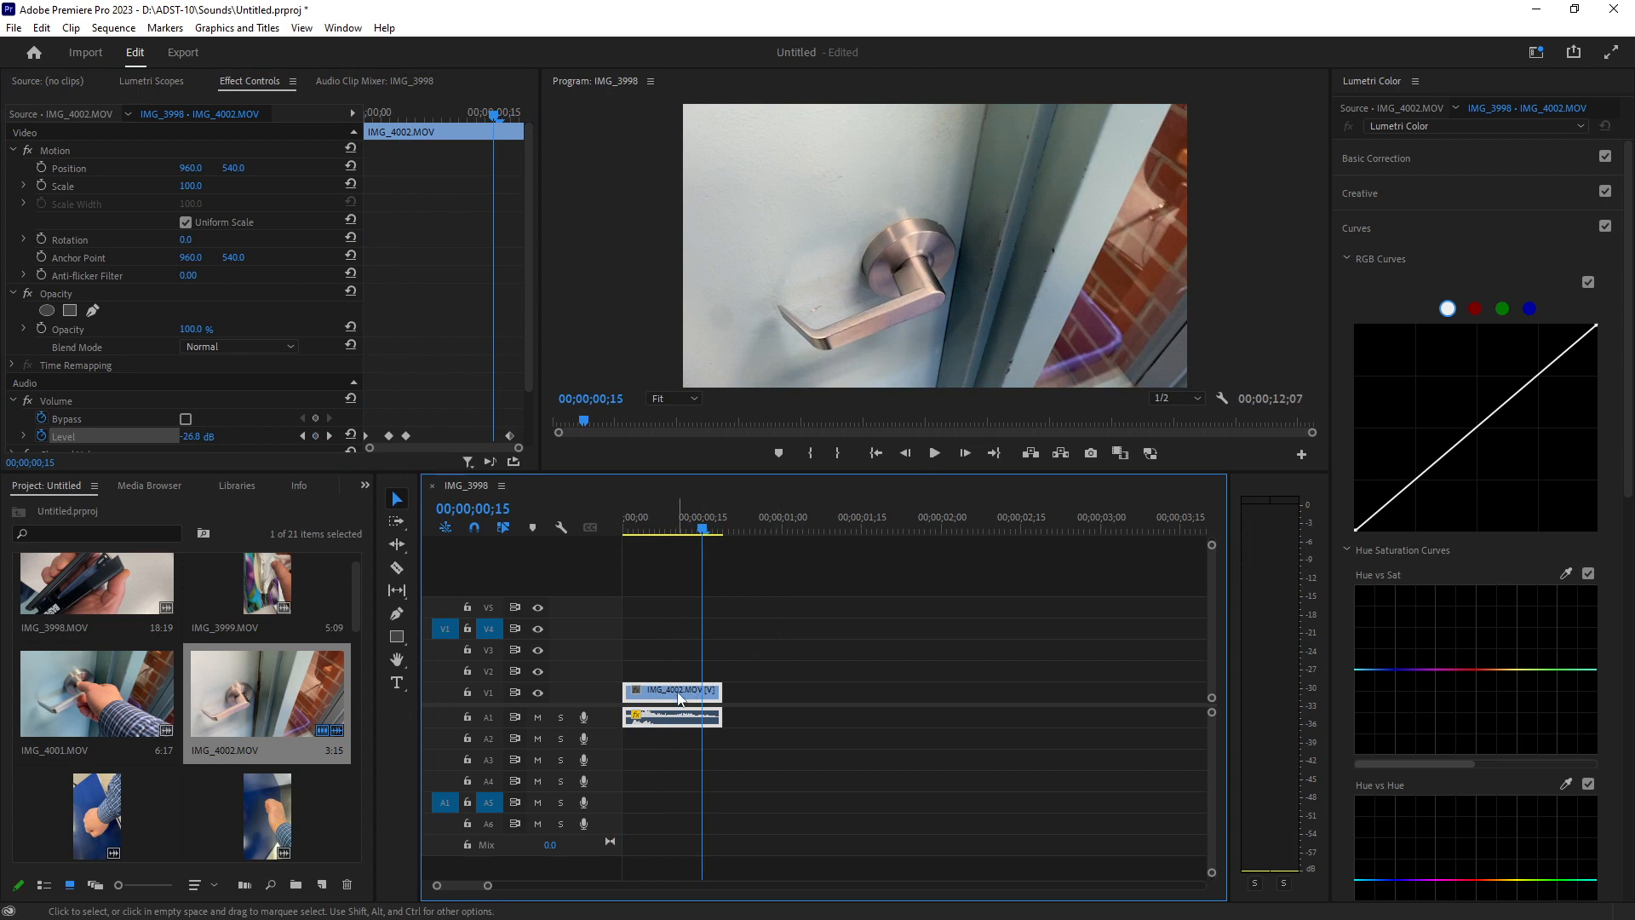
Set the clip's Scale to 33 and move it to the top-left corner of the program frame.
{"action": "left_click", "coordinate": [196, 186]}
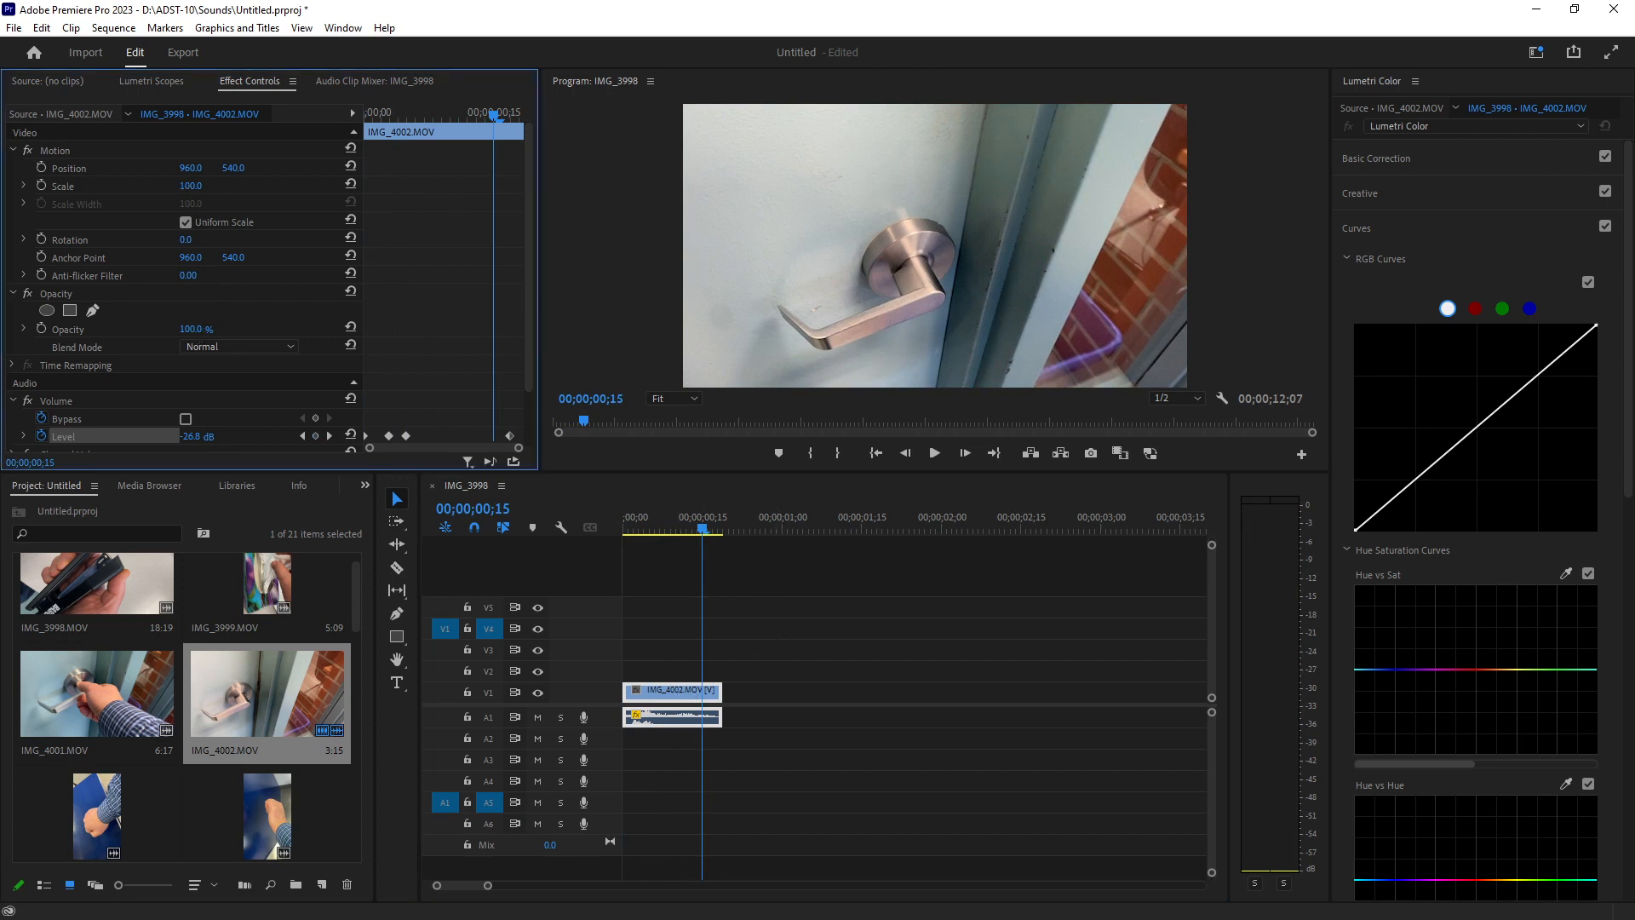
{"action": "type", "text": "33"}
{"action": "key", "text": "Return"}
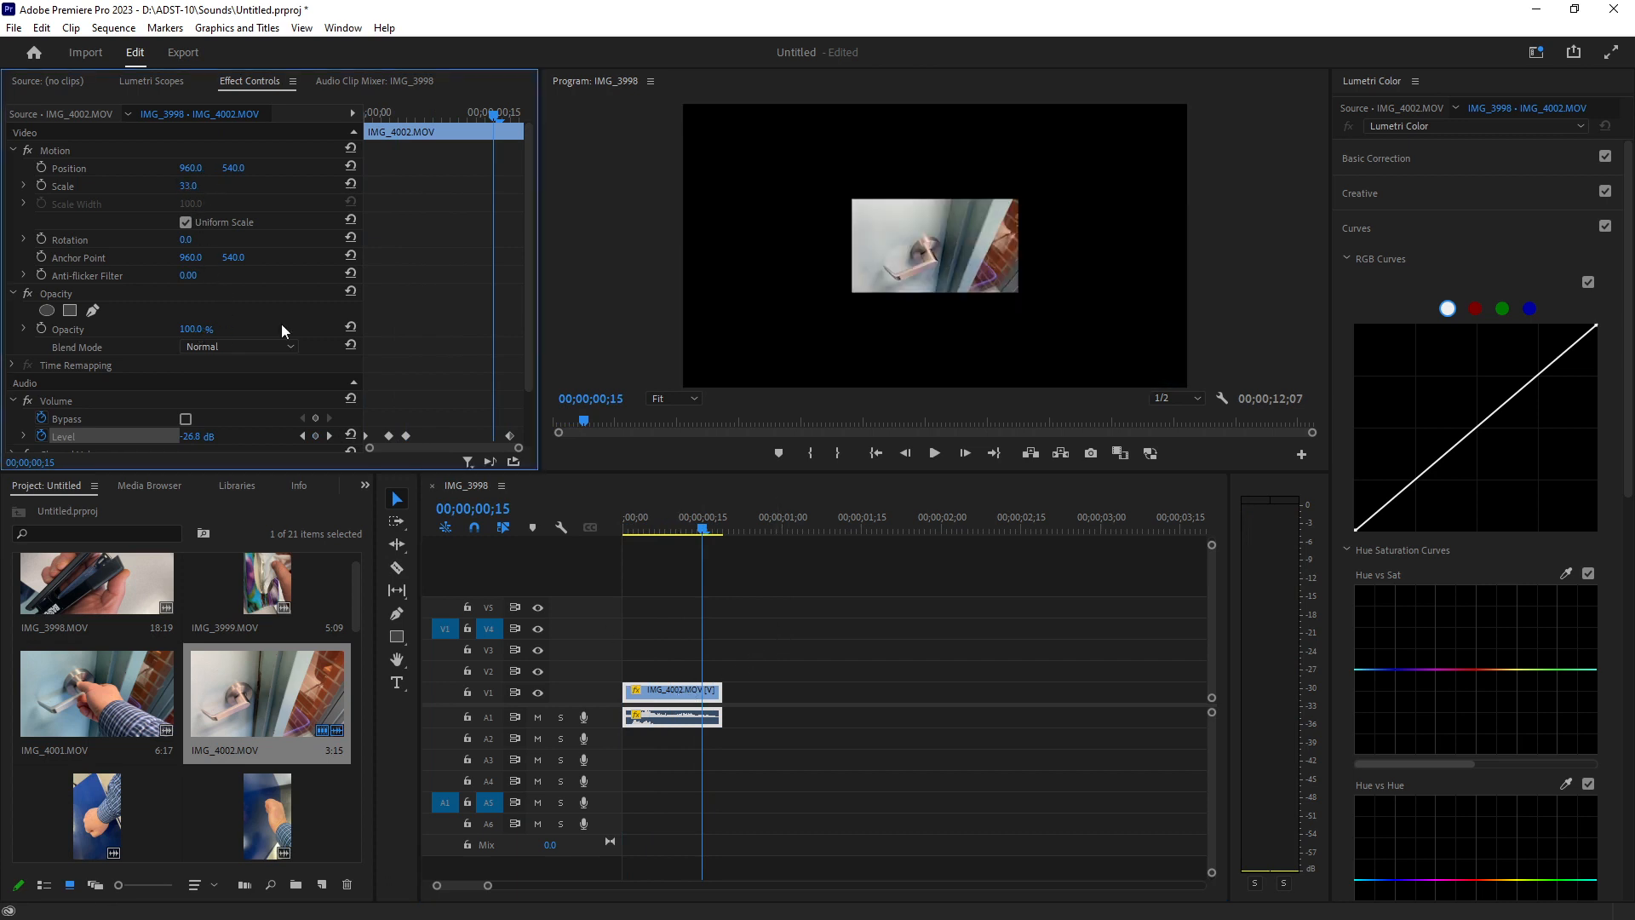
{"action": "left_click", "coordinate": [979, 256]}
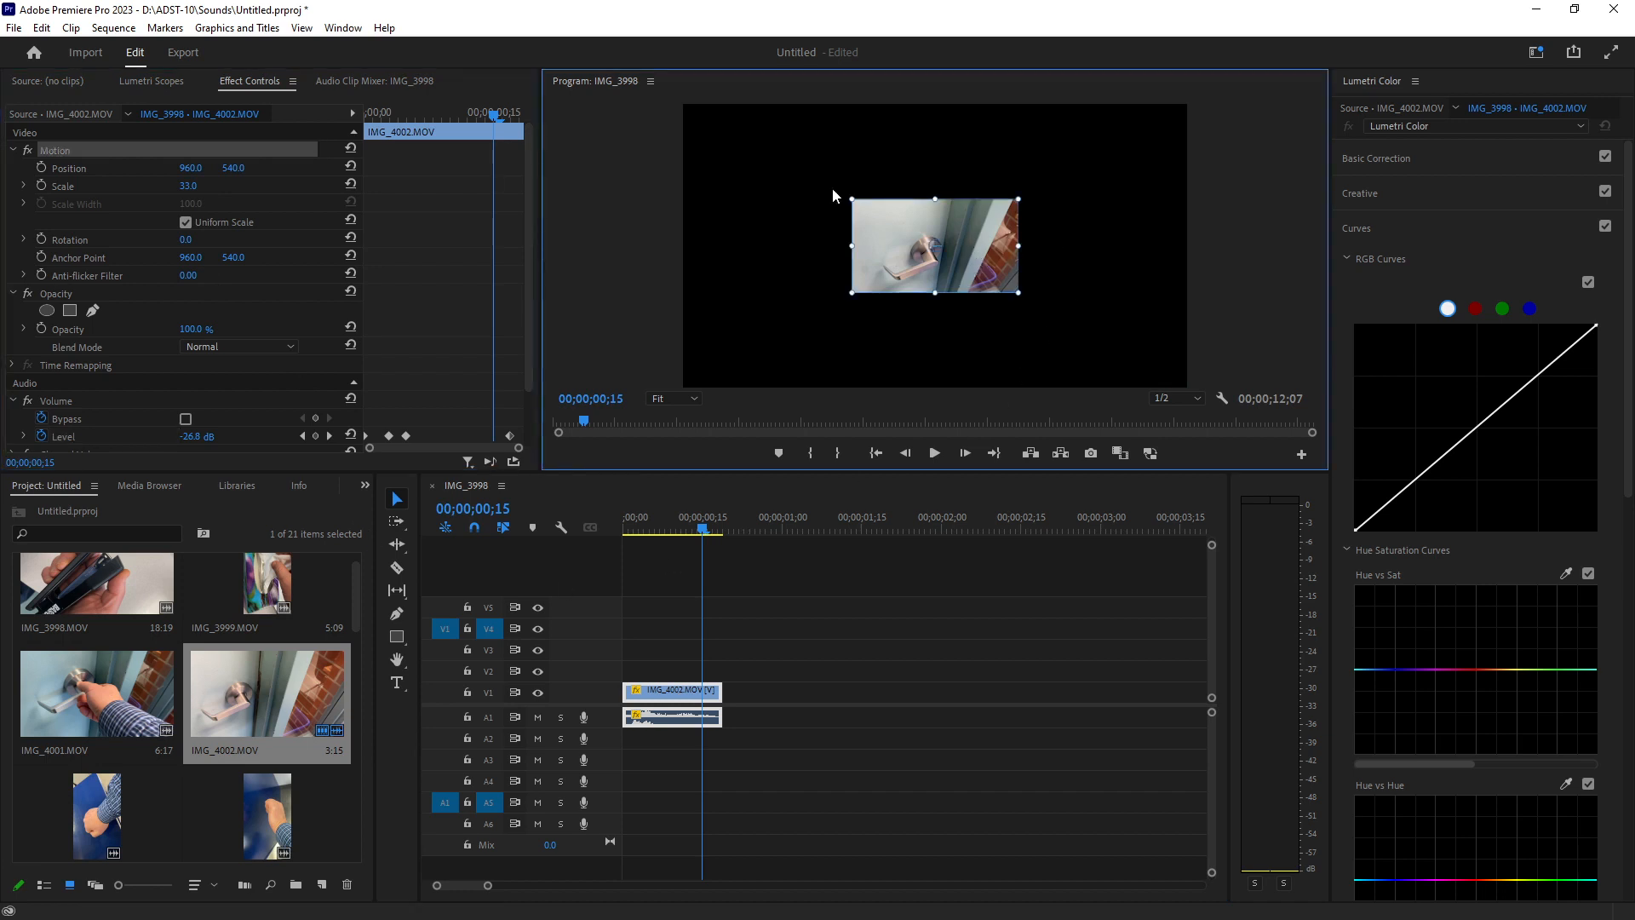
{"action": "left_click_drag", "start_coordinate": [876, 216], "coordinate": [758, 149]}
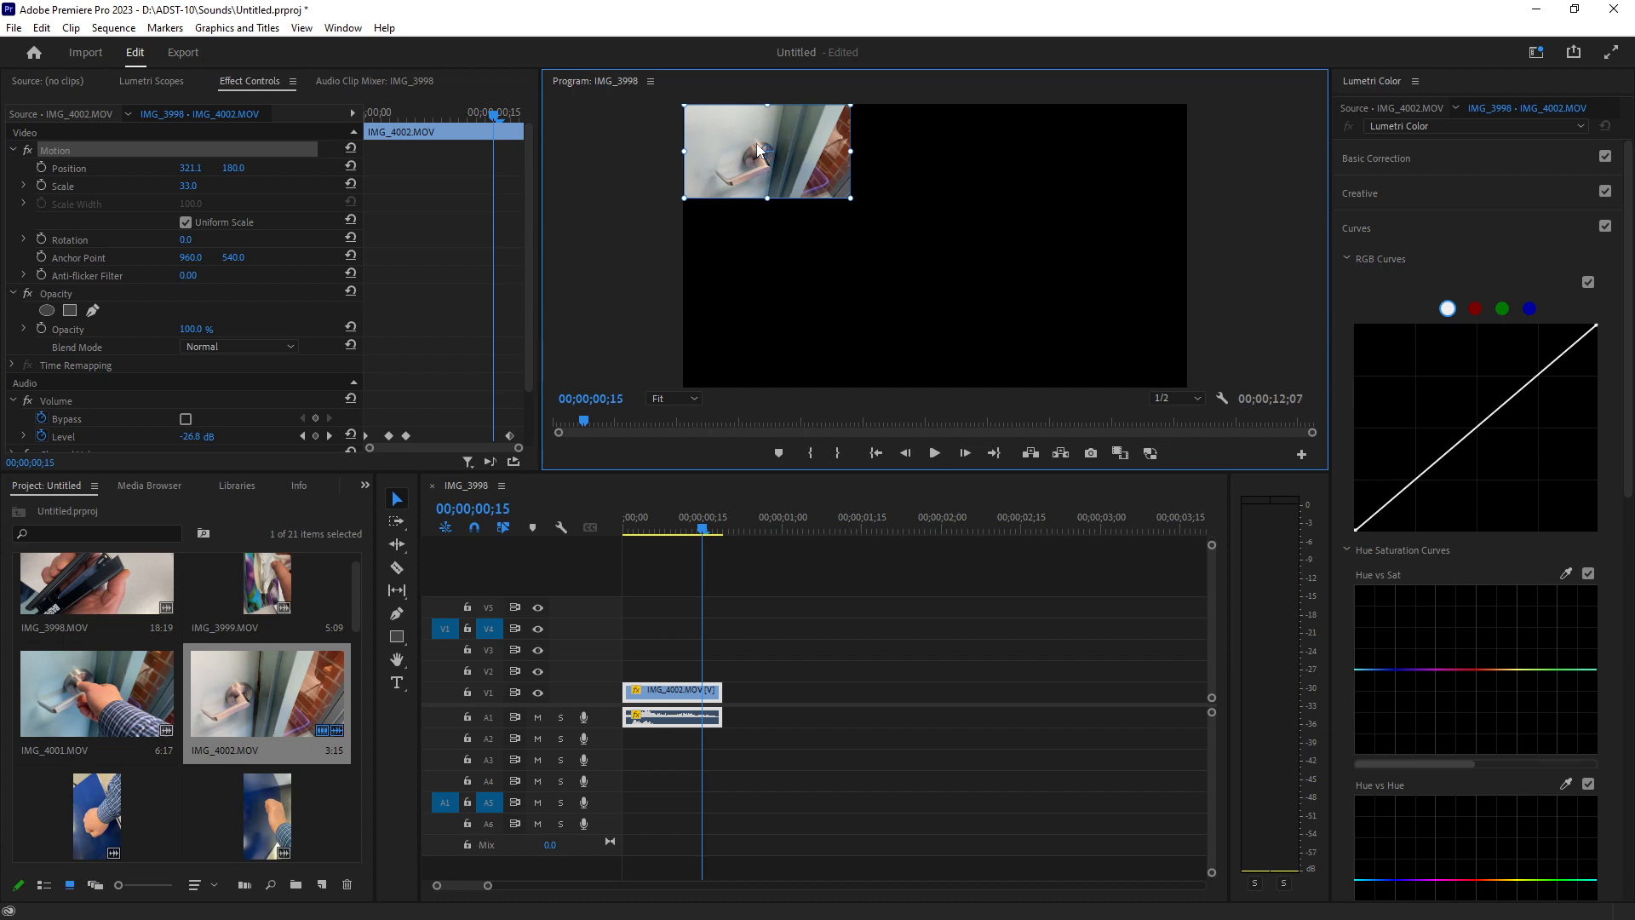
{"action": "left_click", "coordinate": [906, 268]}
{"action": "mouse_move", "coordinate": [692, 539]}
{"action": "left_mouse_down"}
{"action": "mouse_move", "coordinate": [614, 519]}
{"action": "mouse_move", "coordinate": [724, 545]}
{"action": "mouse_move", "coordinate": [698, 536]}
{"action": "left_mouse_up"}
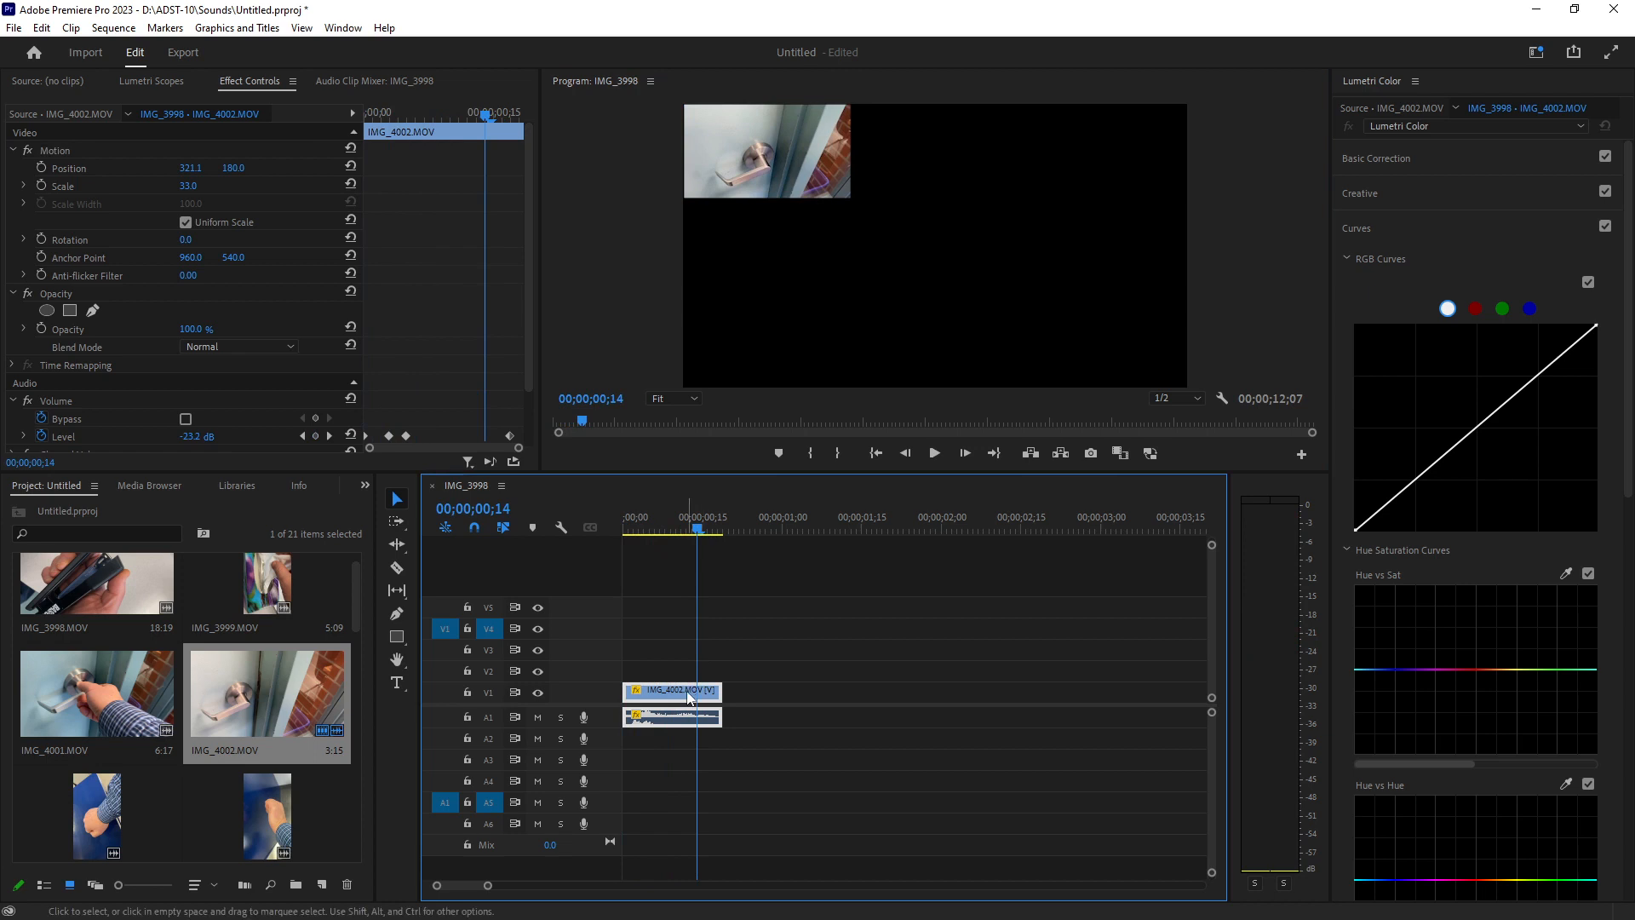
{"action": "left_click", "coordinate": [740, 518]}
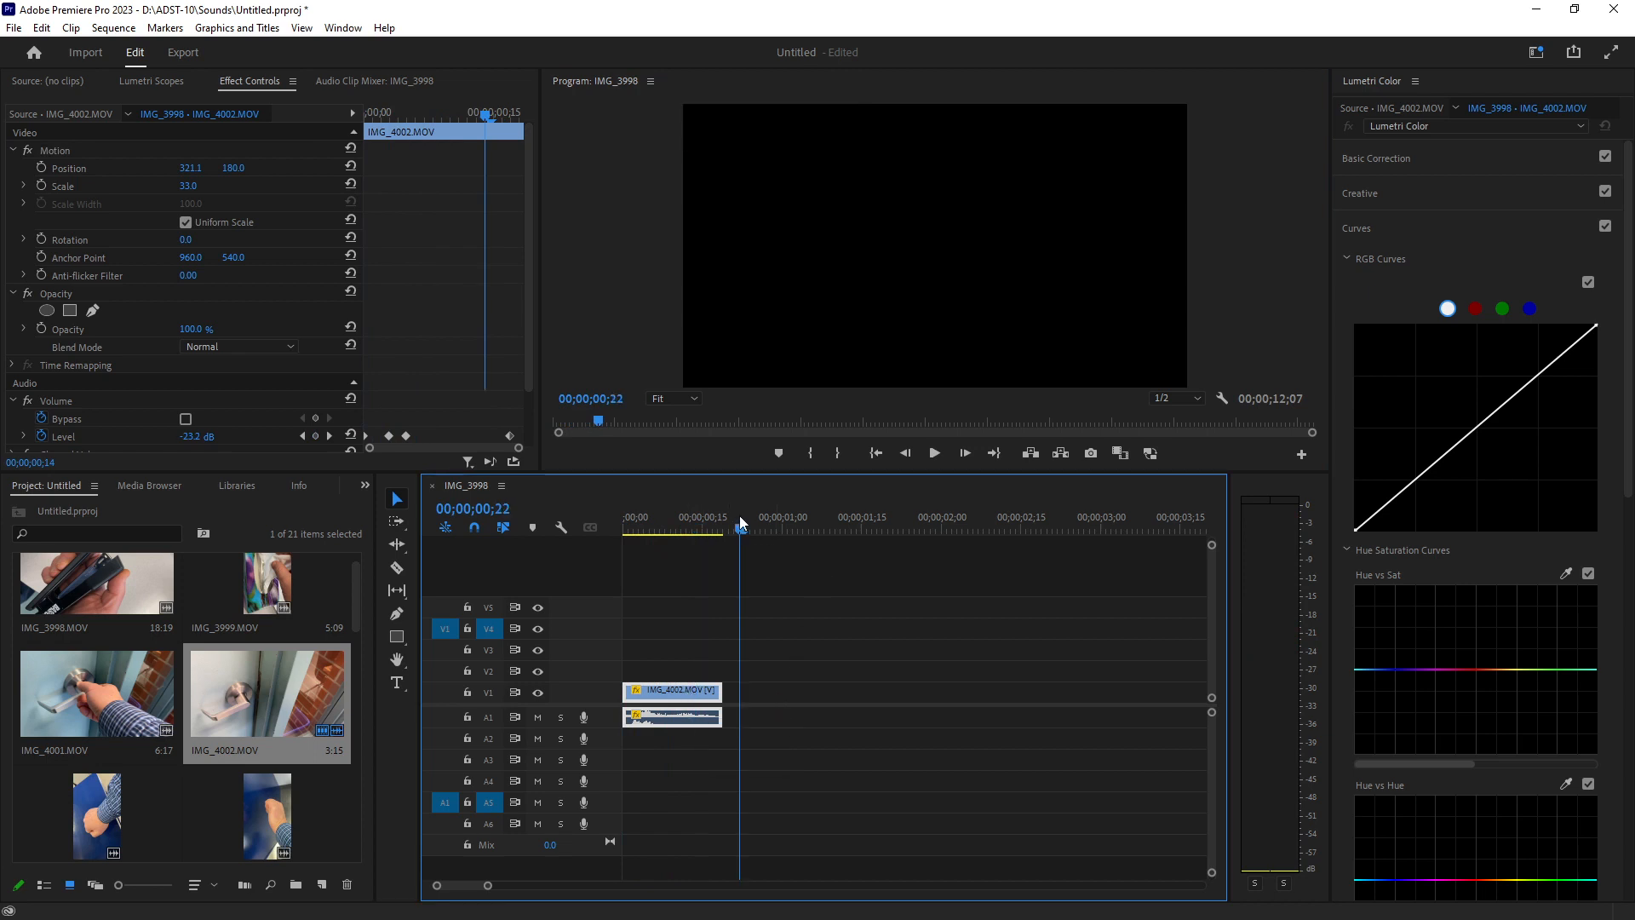
{"action": "key", "text": "ctrl+v"}
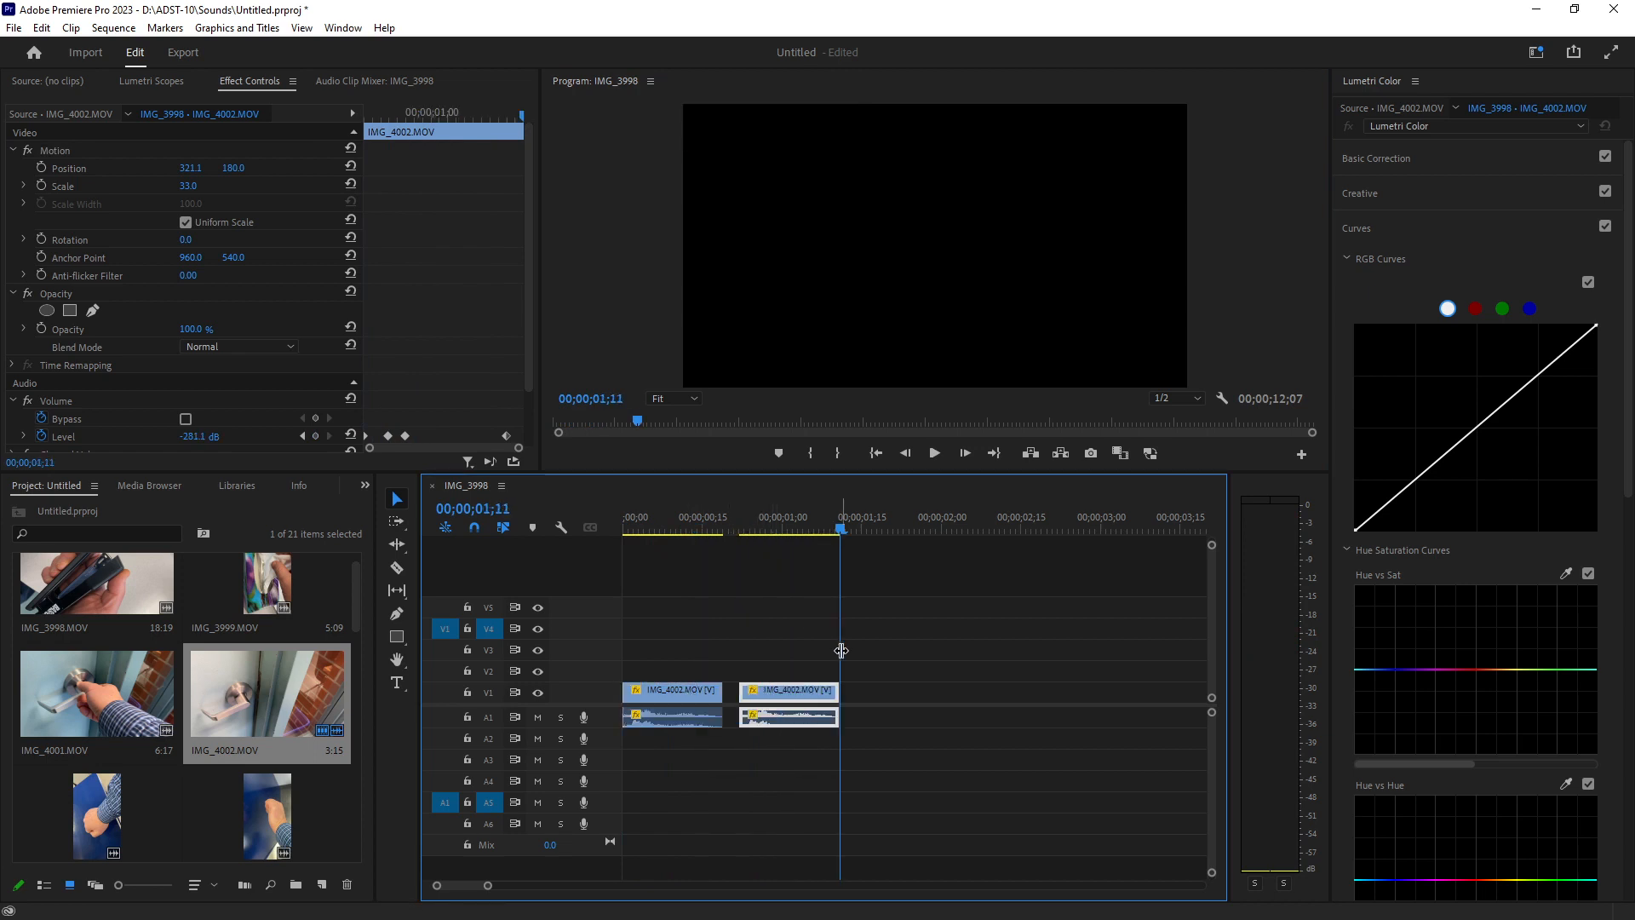
{"action": "key", "text": "ctrl+z"}
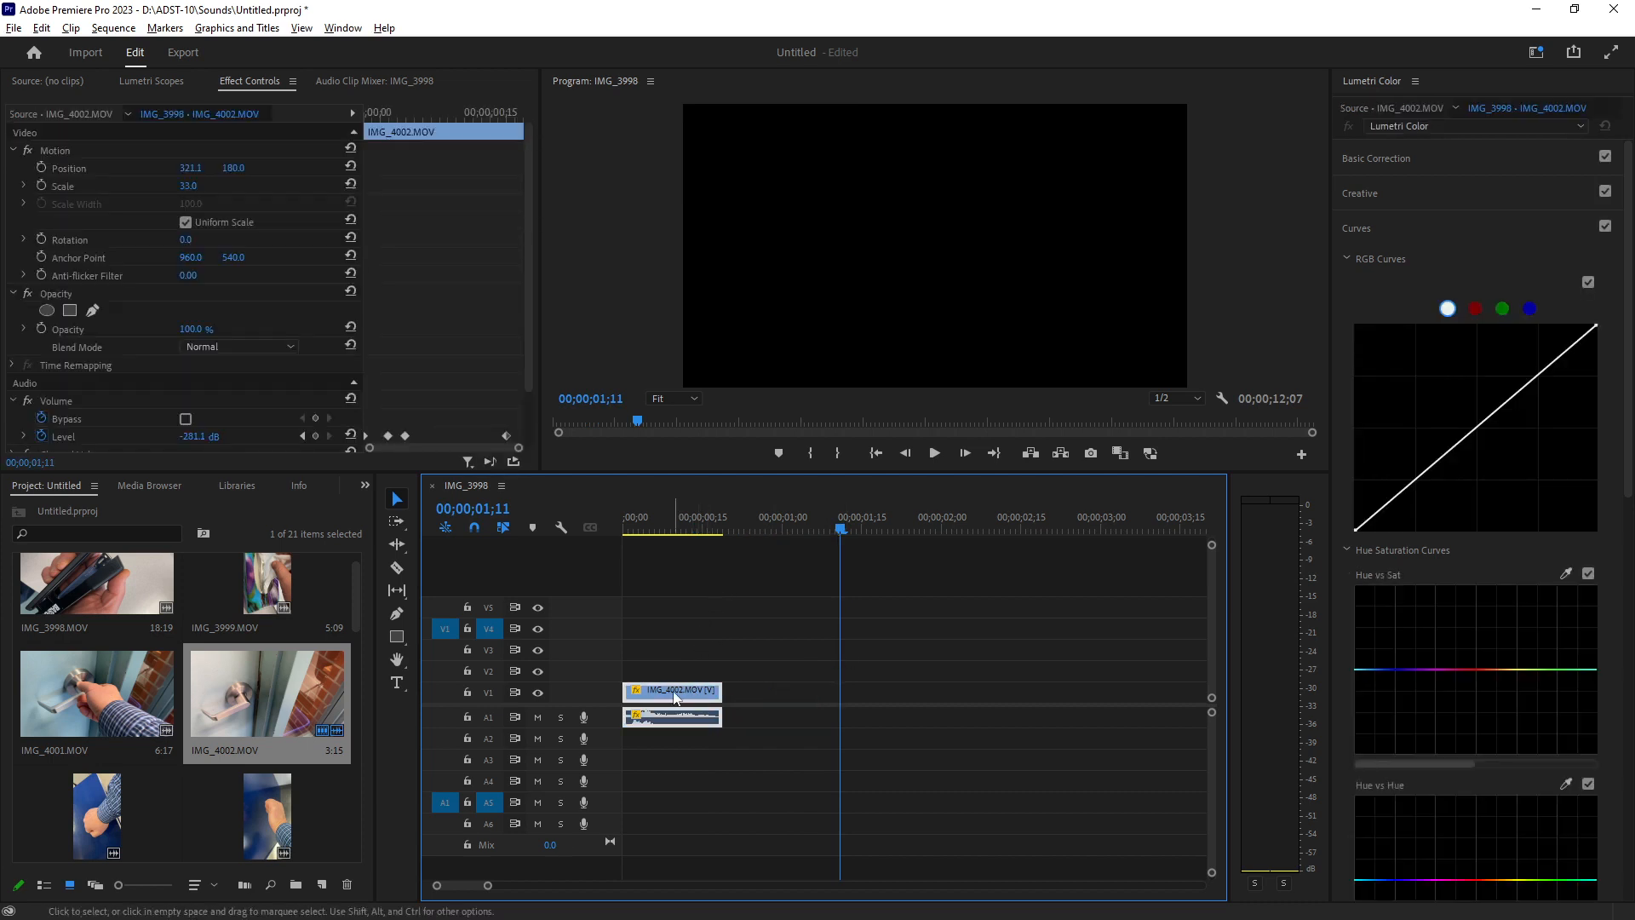
Duplicate IMG_4002.MOV directly after itself on V1 and place the playhead at the copy's start.
{"action": "left_click_drag", "start_coordinate": [669, 692], "coordinate": [770, 685]}
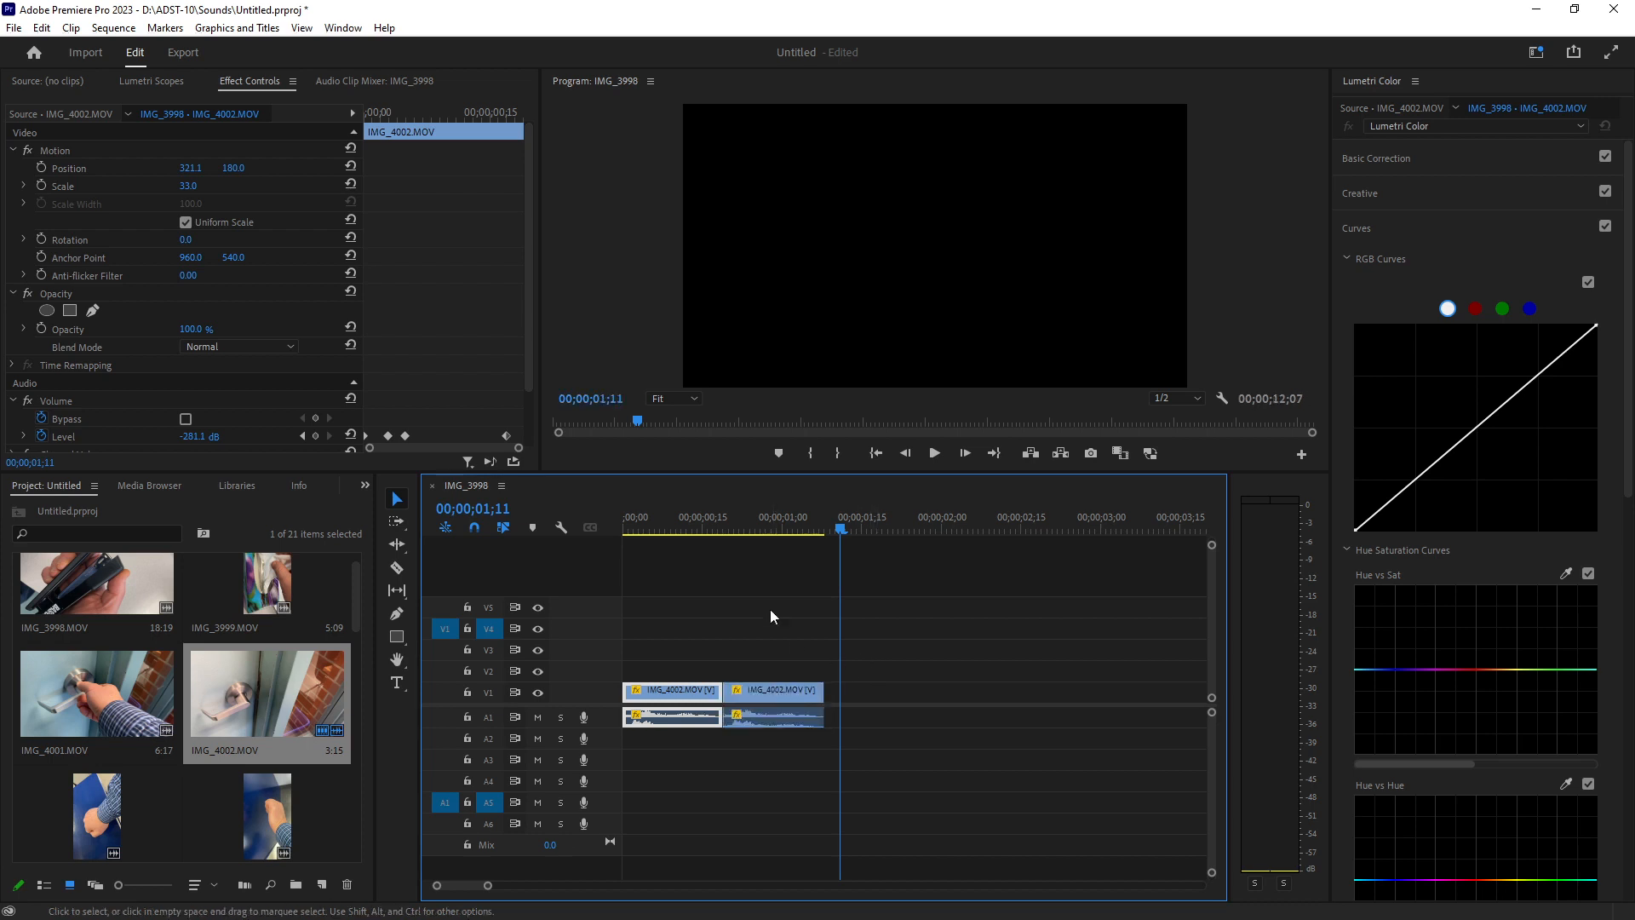
{"action": "left_click", "coordinate": [726, 515]}
{"action": "mouse_move", "coordinate": [486, 886]}
{"action": "left_mouse_down"}
{"action": "mouse_move", "coordinate": [457, 886]}
{"action": "mouse_move", "coordinate": [490, 886]}
{"action": "left_mouse_up"}
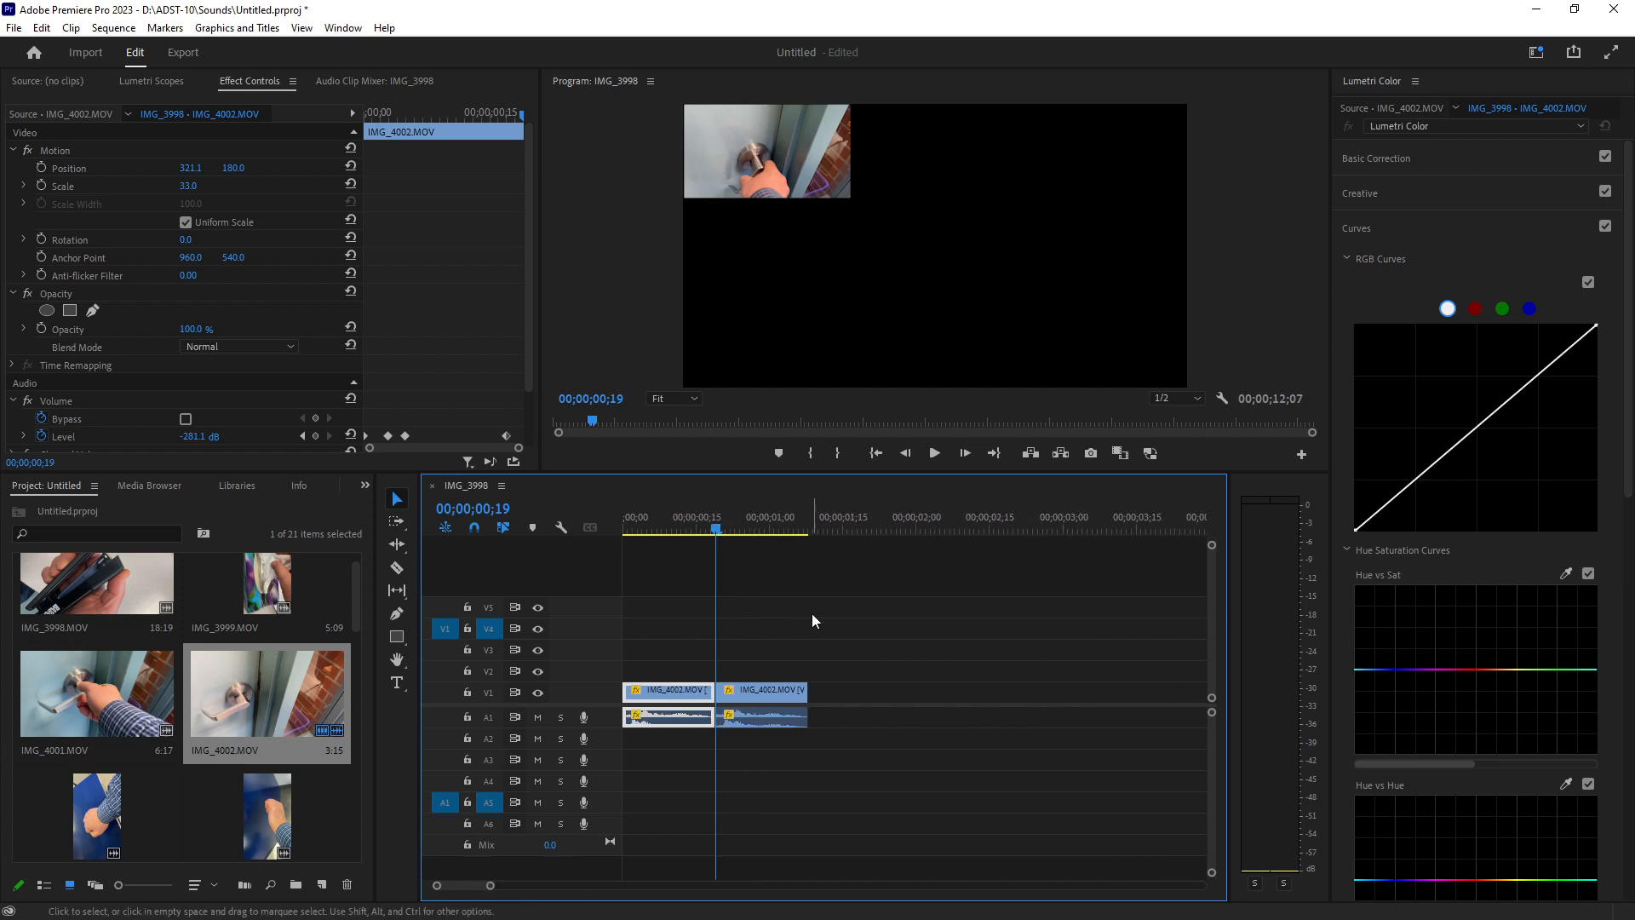
Select both IMG_4002 clips on V1 and A1, duplicate them directly after themselves, and return the playhead to the start.
{"action": "left_click_drag", "start_coordinate": [813, 617], "coordinate": [621, 743]}
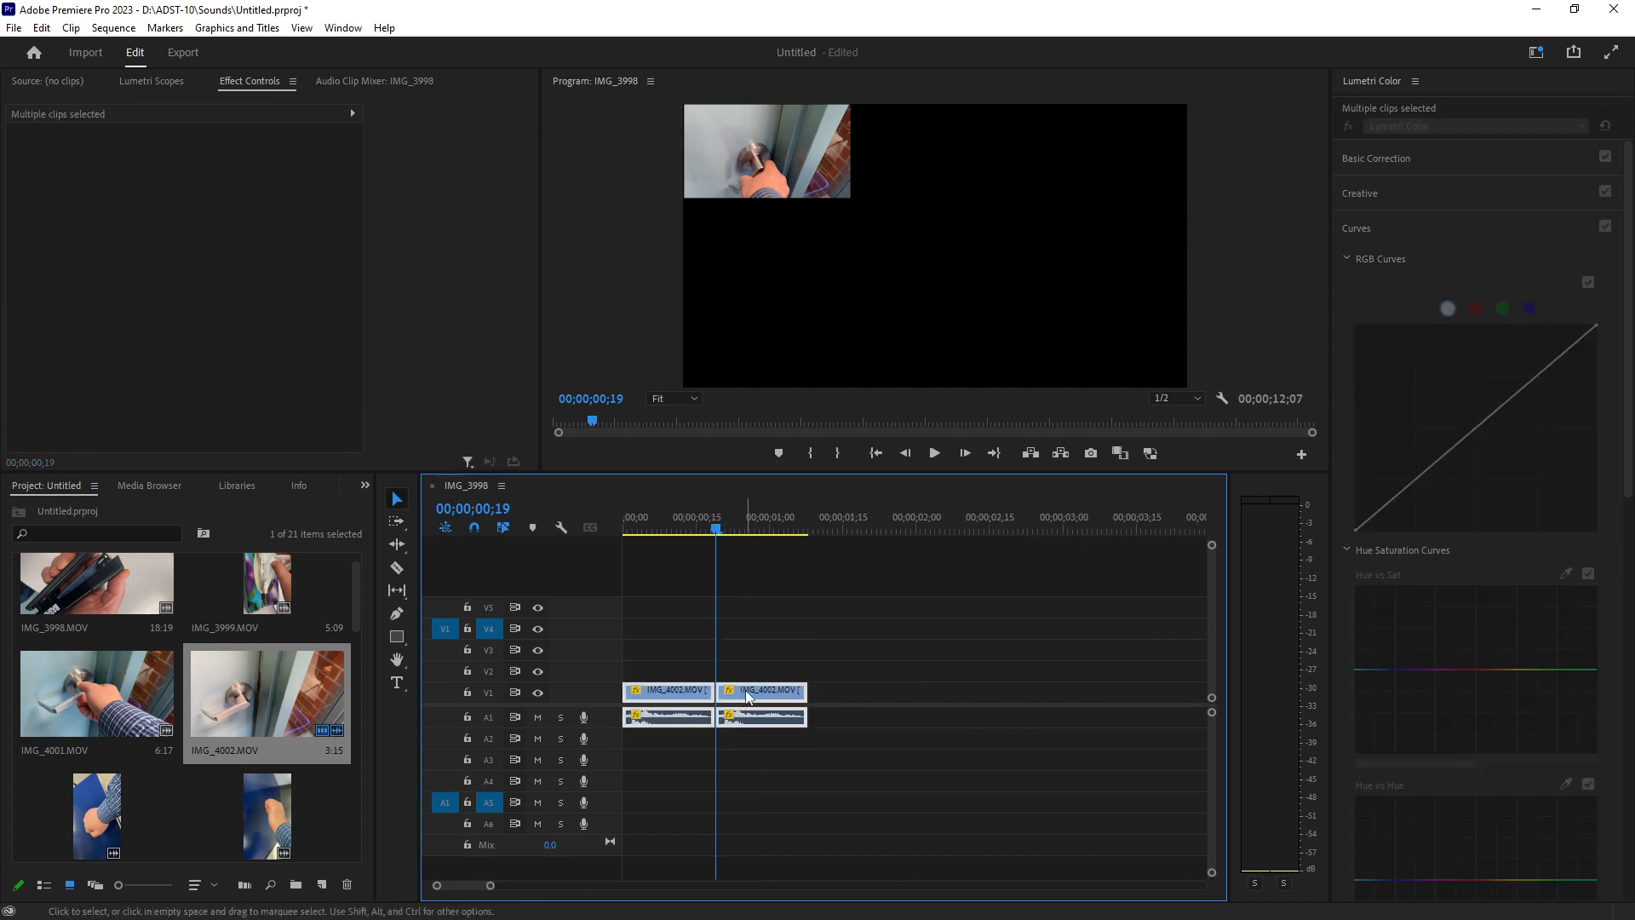
{"action": "left_click_drag", "start_coordinate": [753, 697], "coordinate": [934, 687]}
{"action": "left_click_drag", "start_coordinate": [718, 528], "coordinate": [596, 529]}
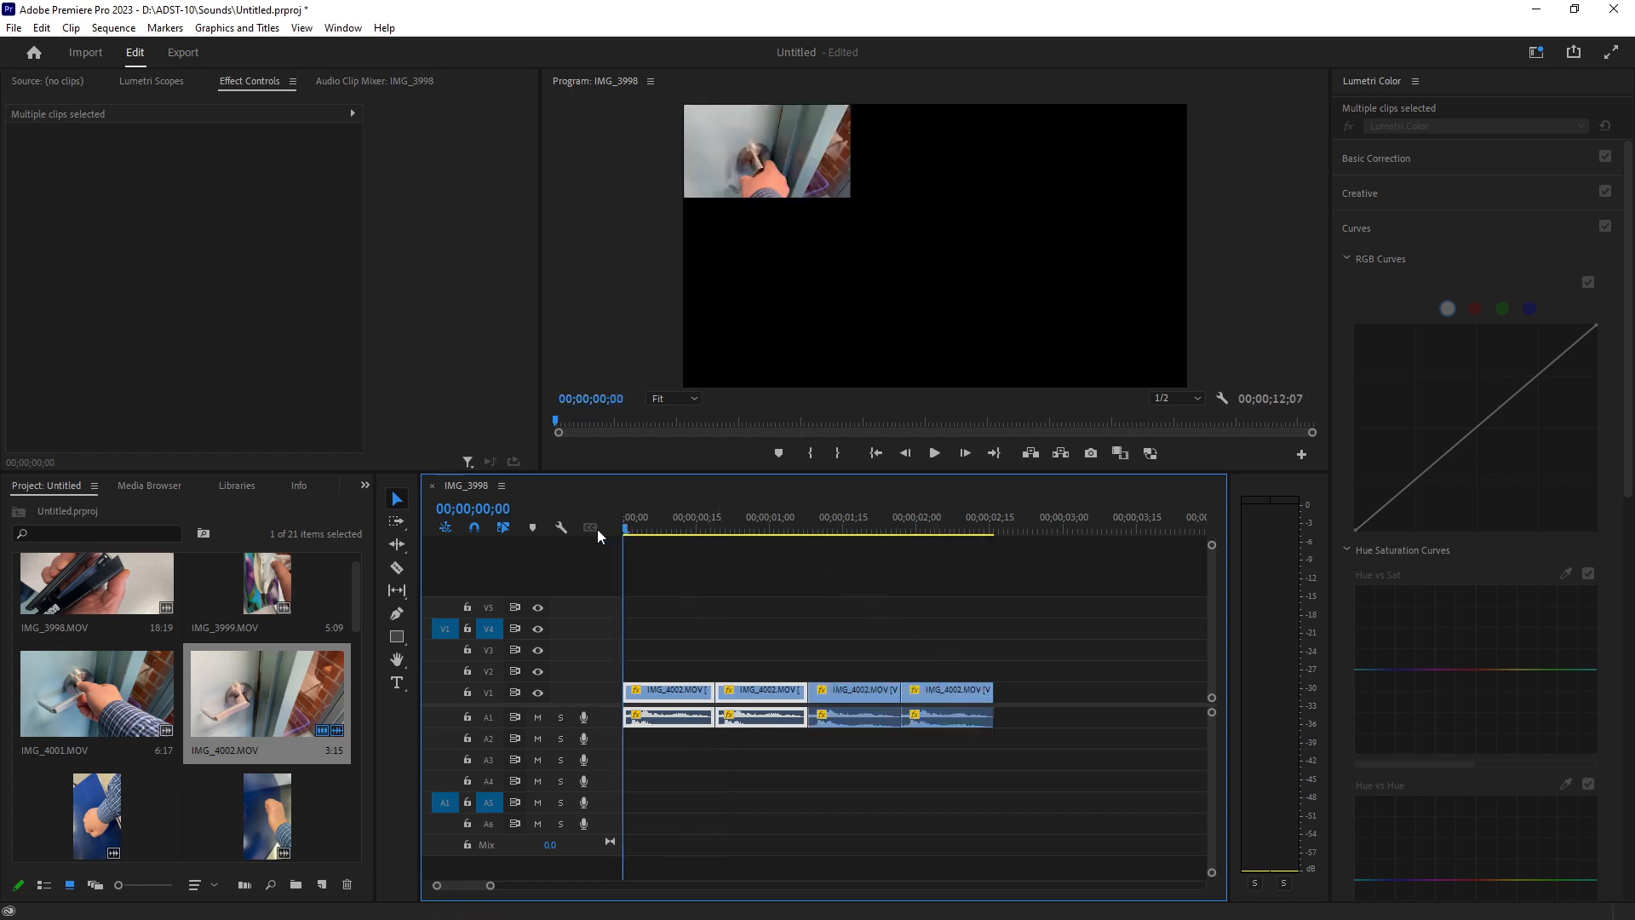
Play back the sequence across all tracks to review the clips.
{"action": "key", "text": "space"}
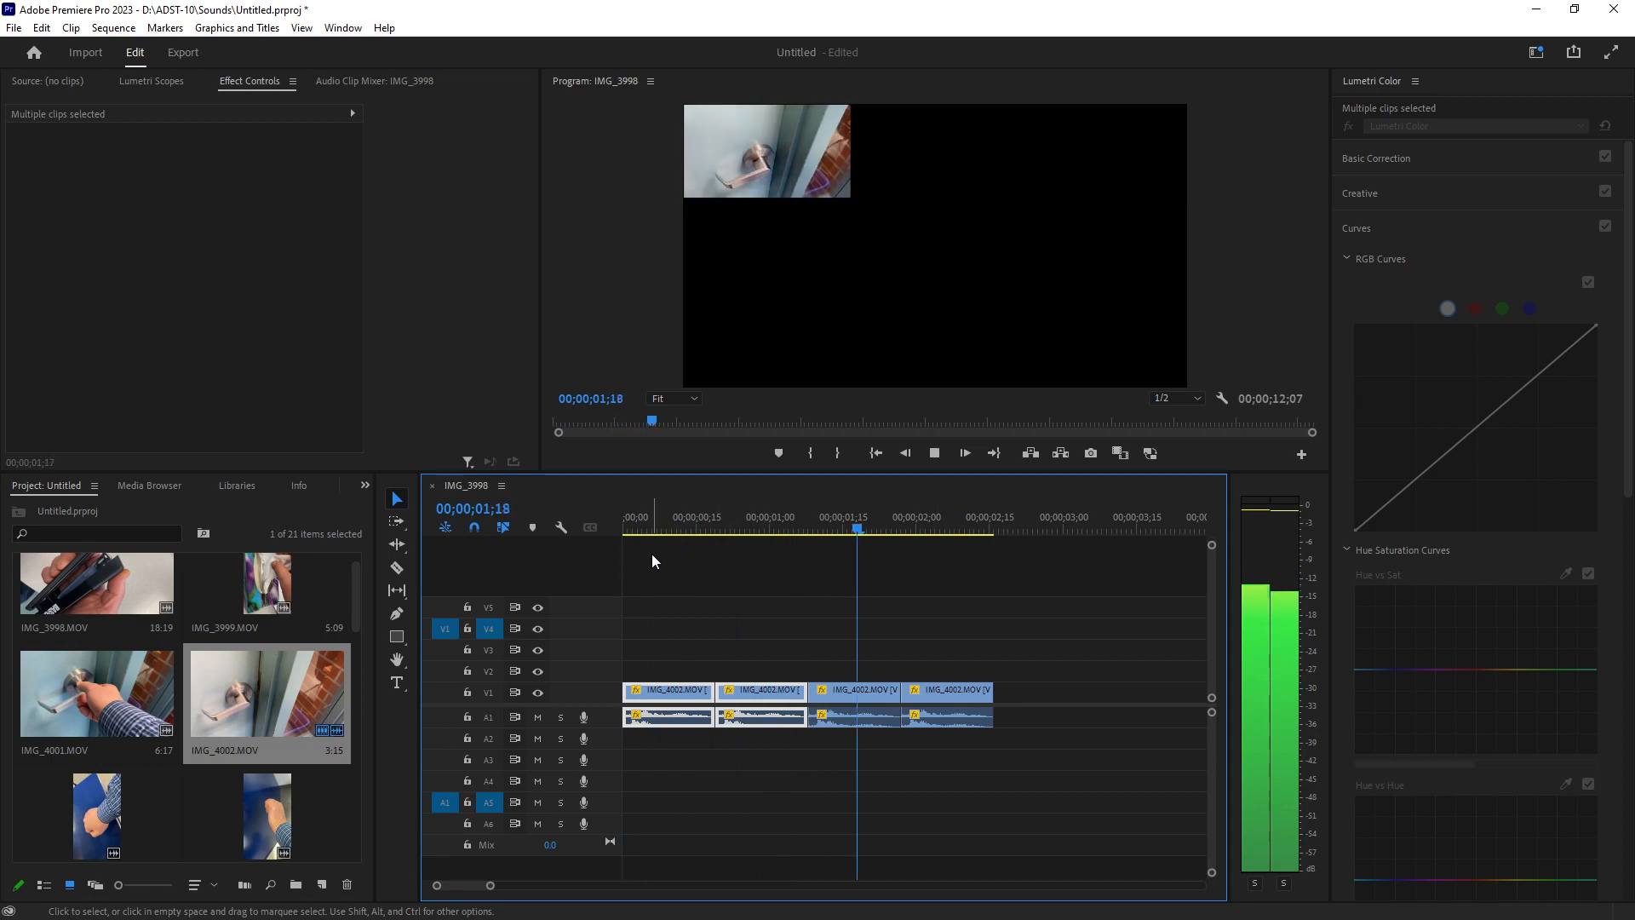
{"action": "key", "text": "space"}
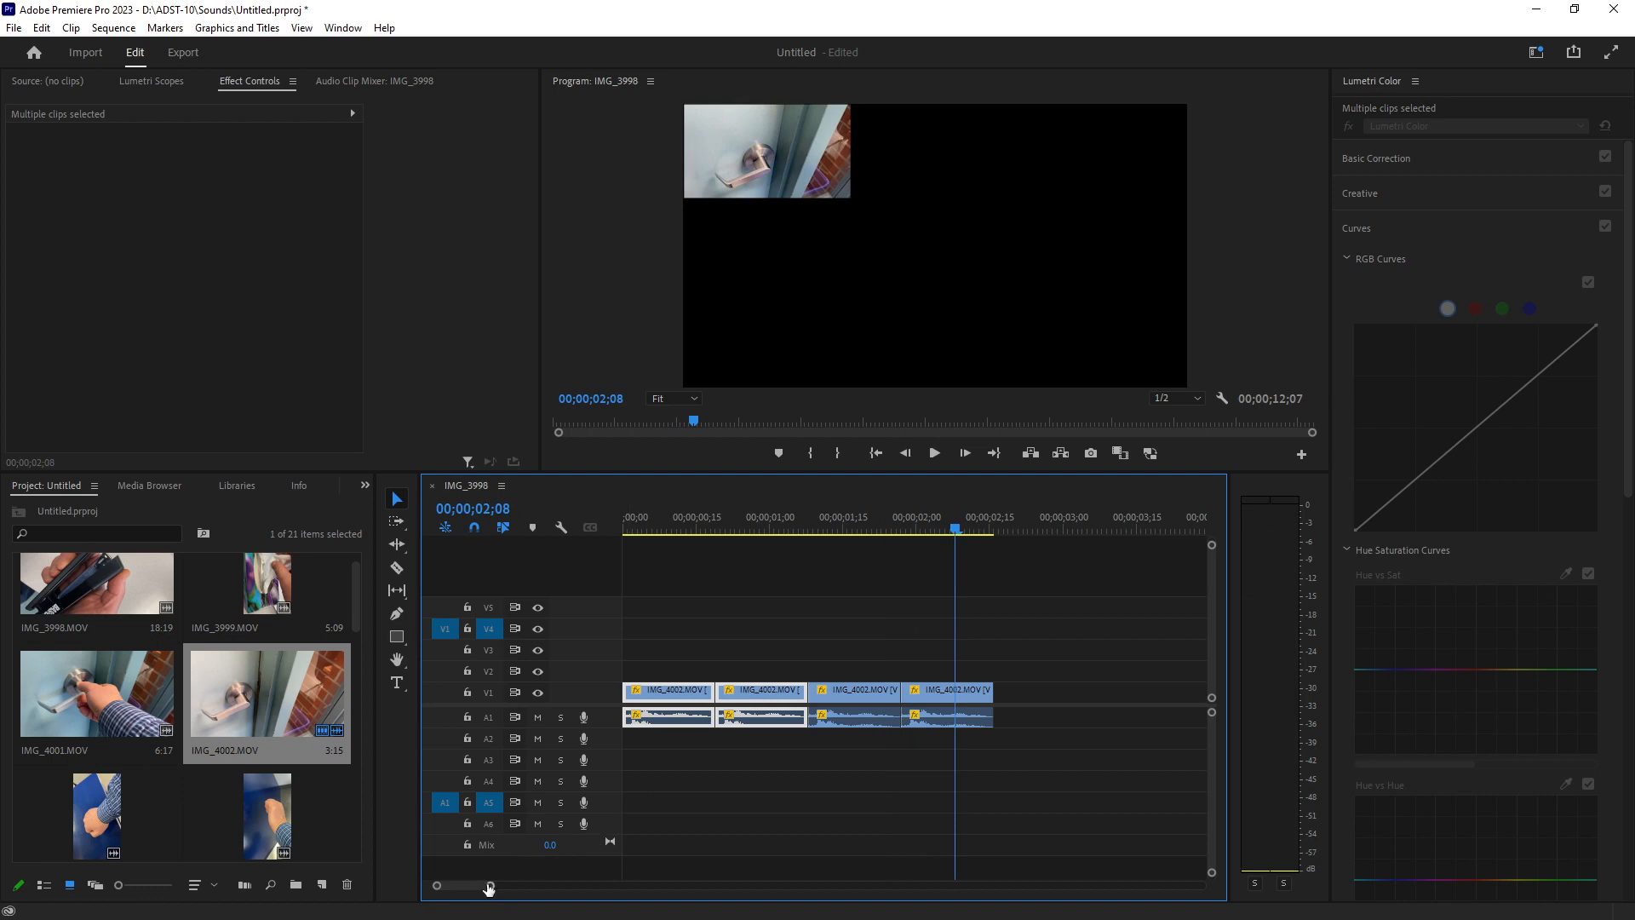
{"action": "left_click_drag", "start_coordinate": [489, 888], "coordinate": [533, 886]}
{"action": "left_click", "coordinate": [822, 518]}
{"action": "key", "text": "space"}
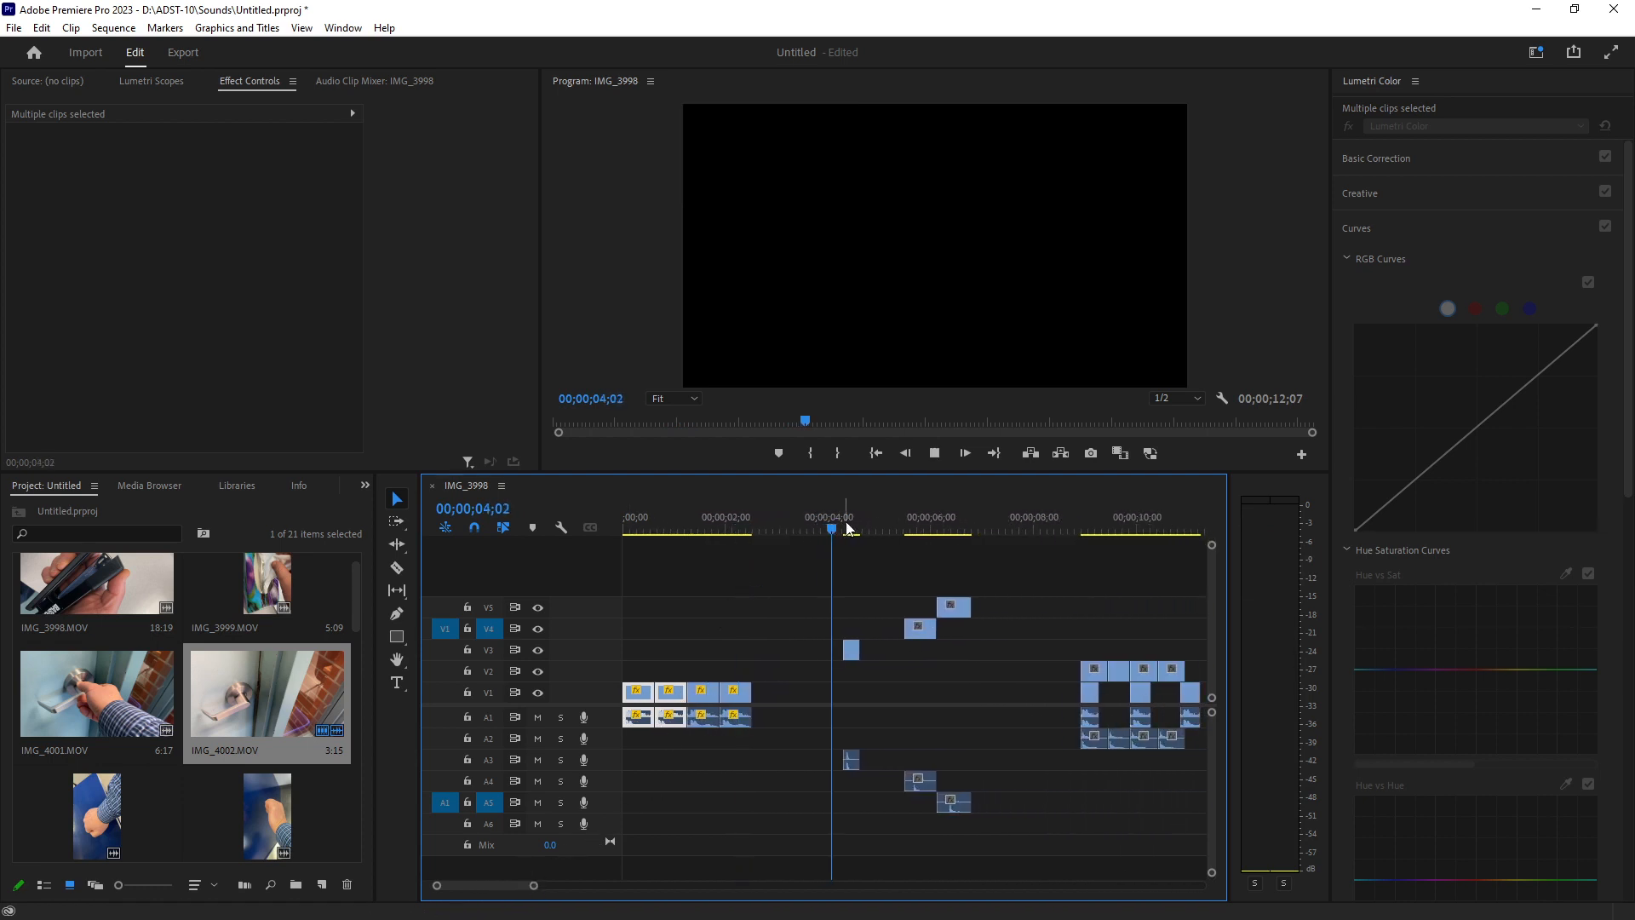
{"action": "key", "text": "space"}
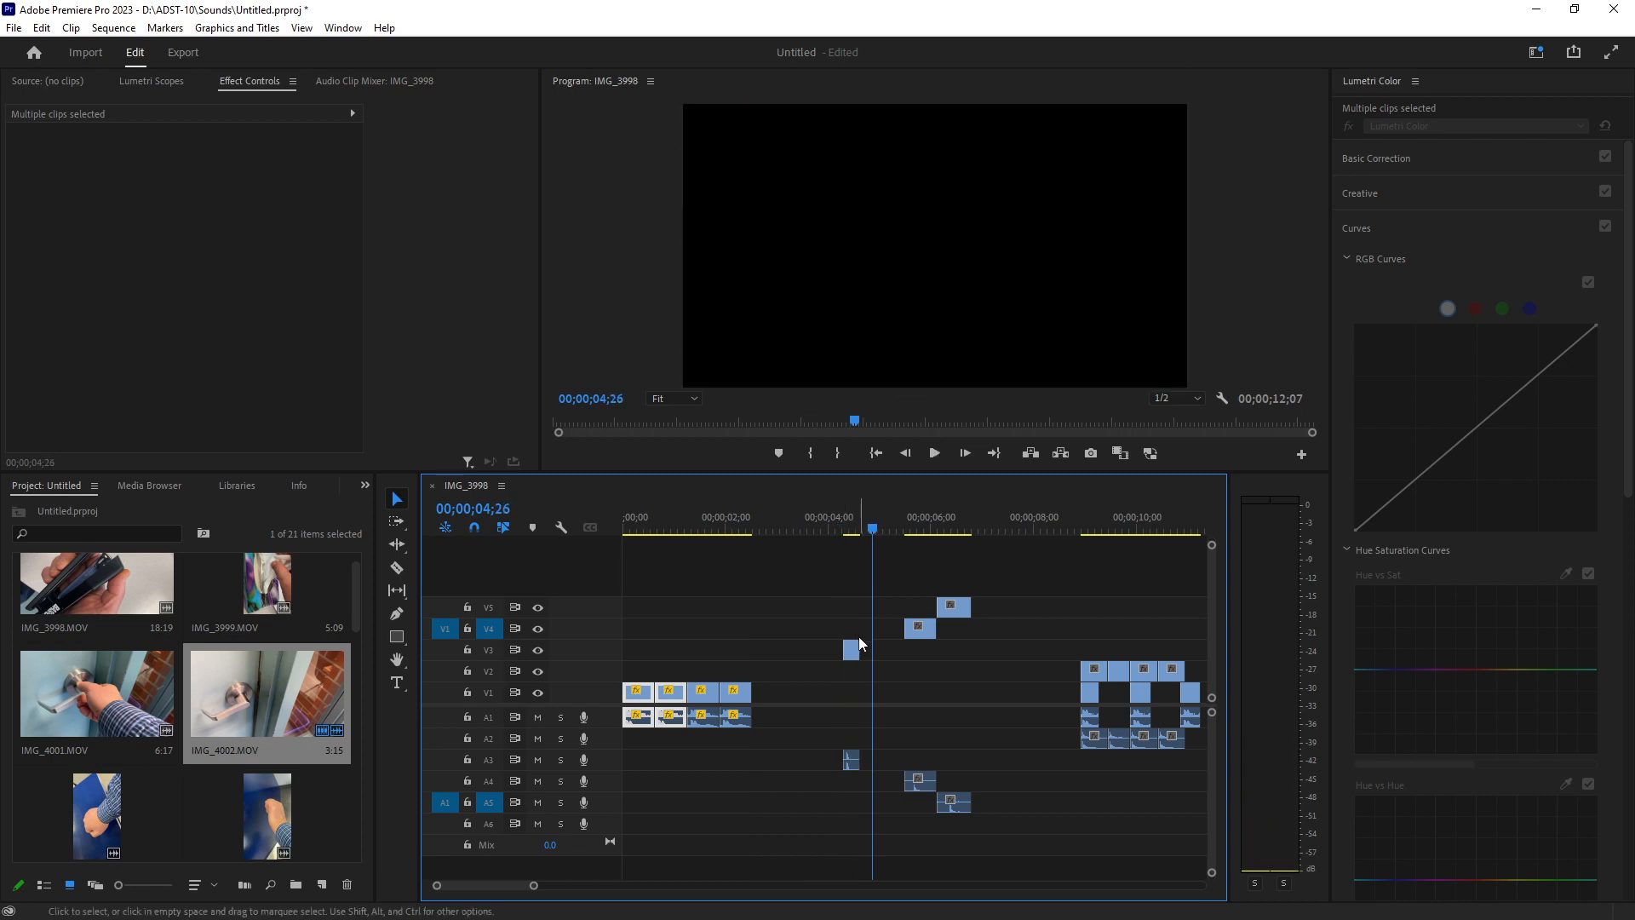
{"action": "key", "text": "space"}
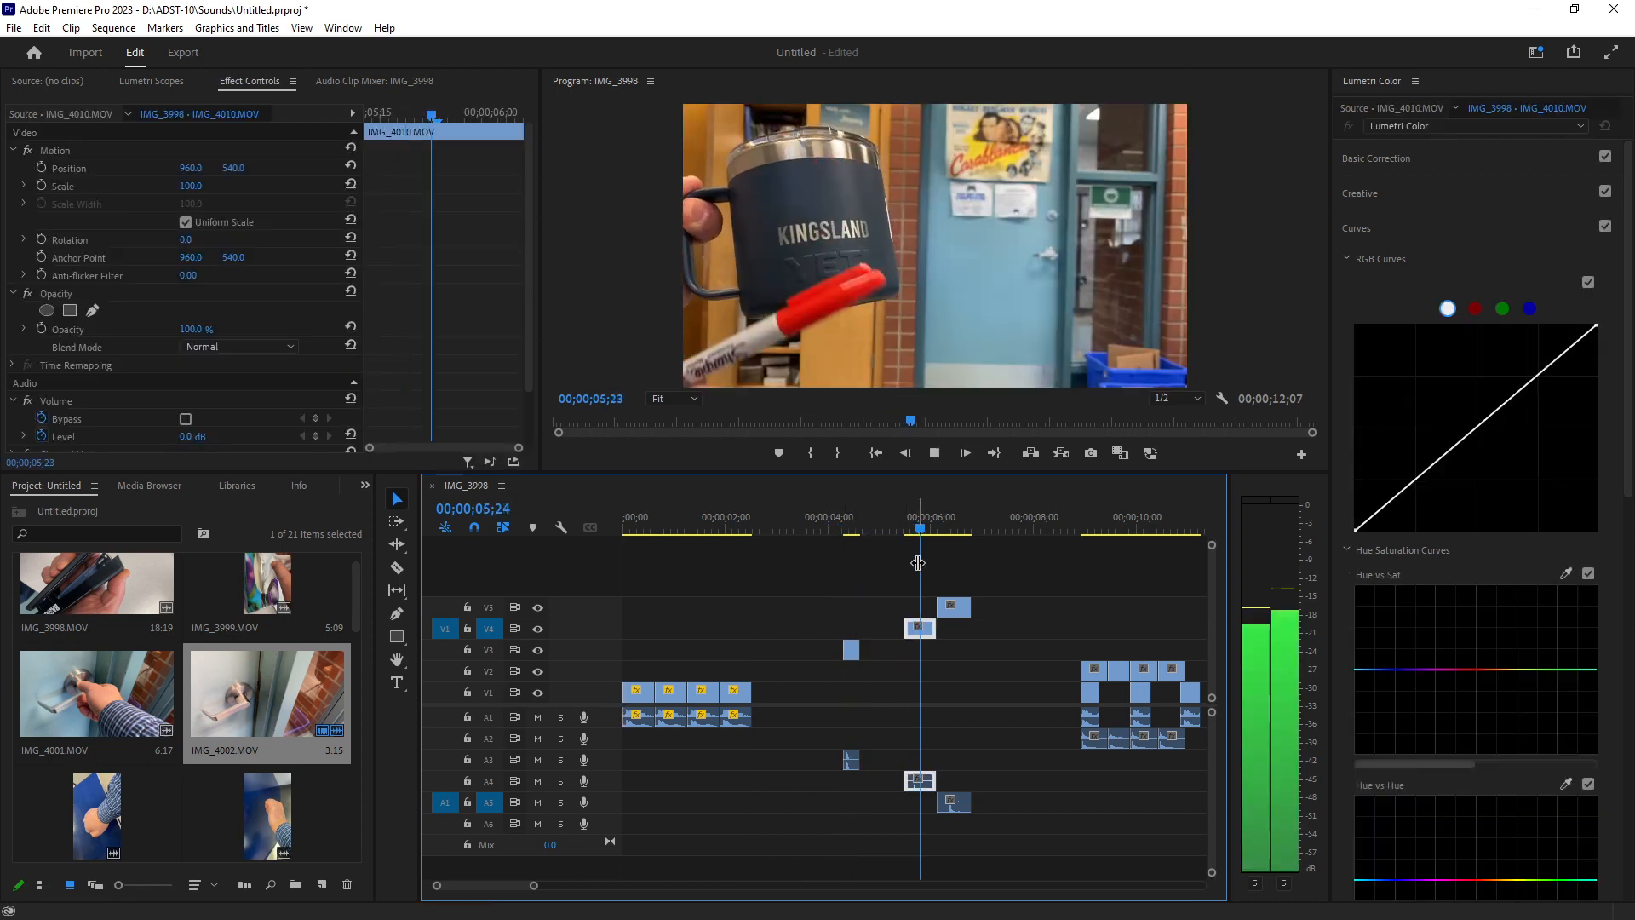
{"action": "key", "text": "space"}
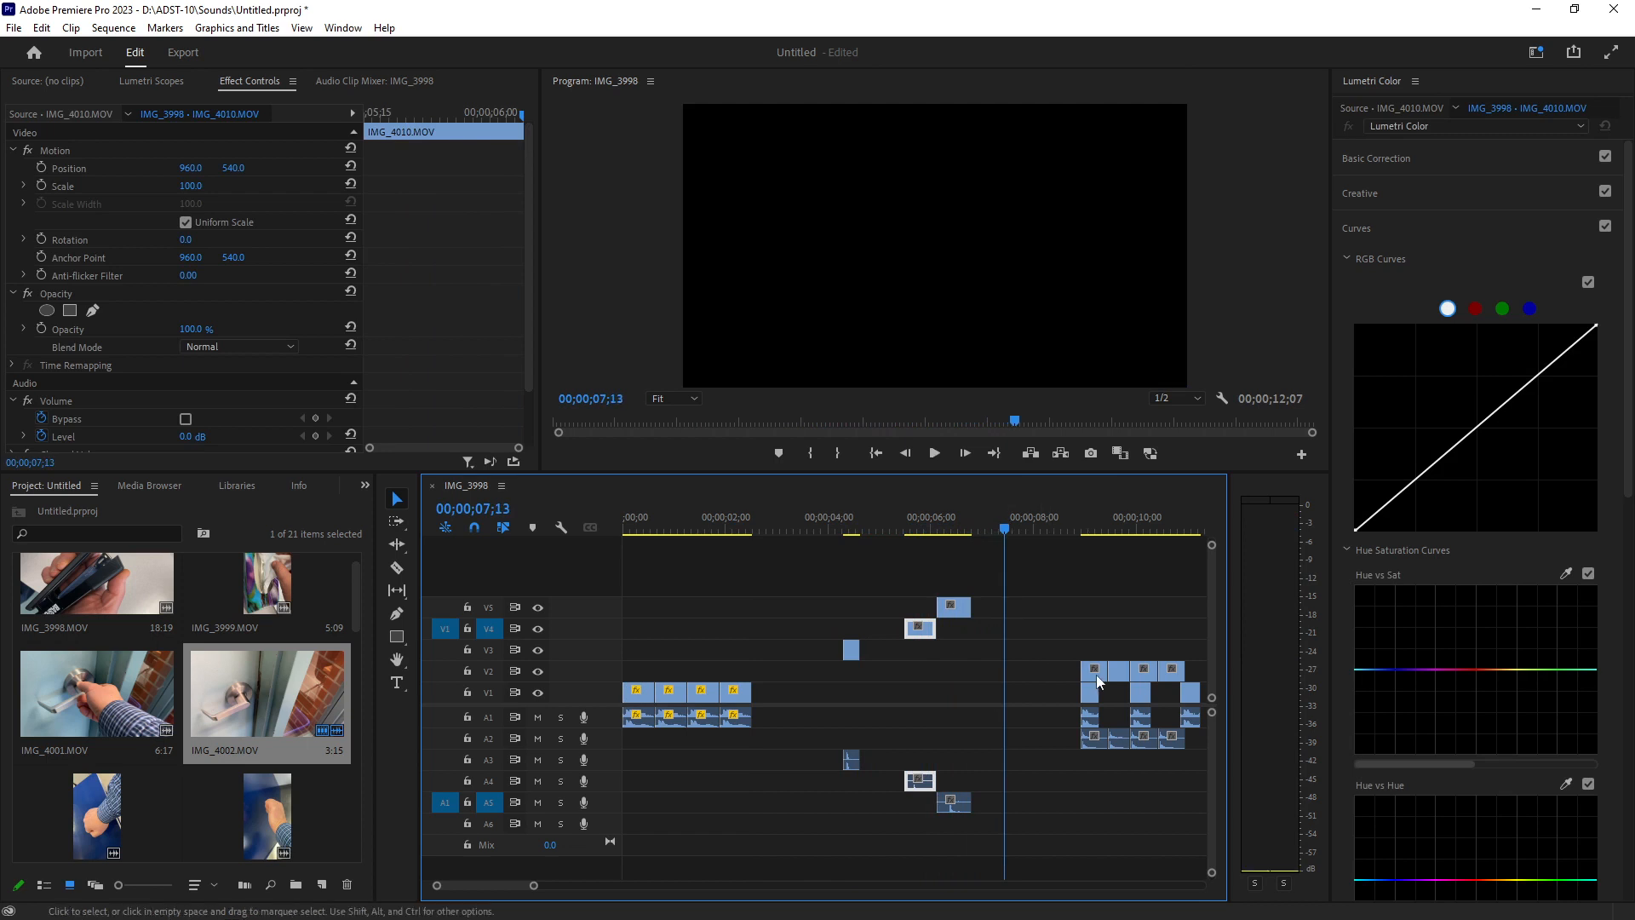
Move the IMG_4010 clip on V2 to just after the IMG_4002 clips and preview it.
{"action": "left_click_drag", "start_coordinate": [1096, 674], "coordinate": [770, 674]}
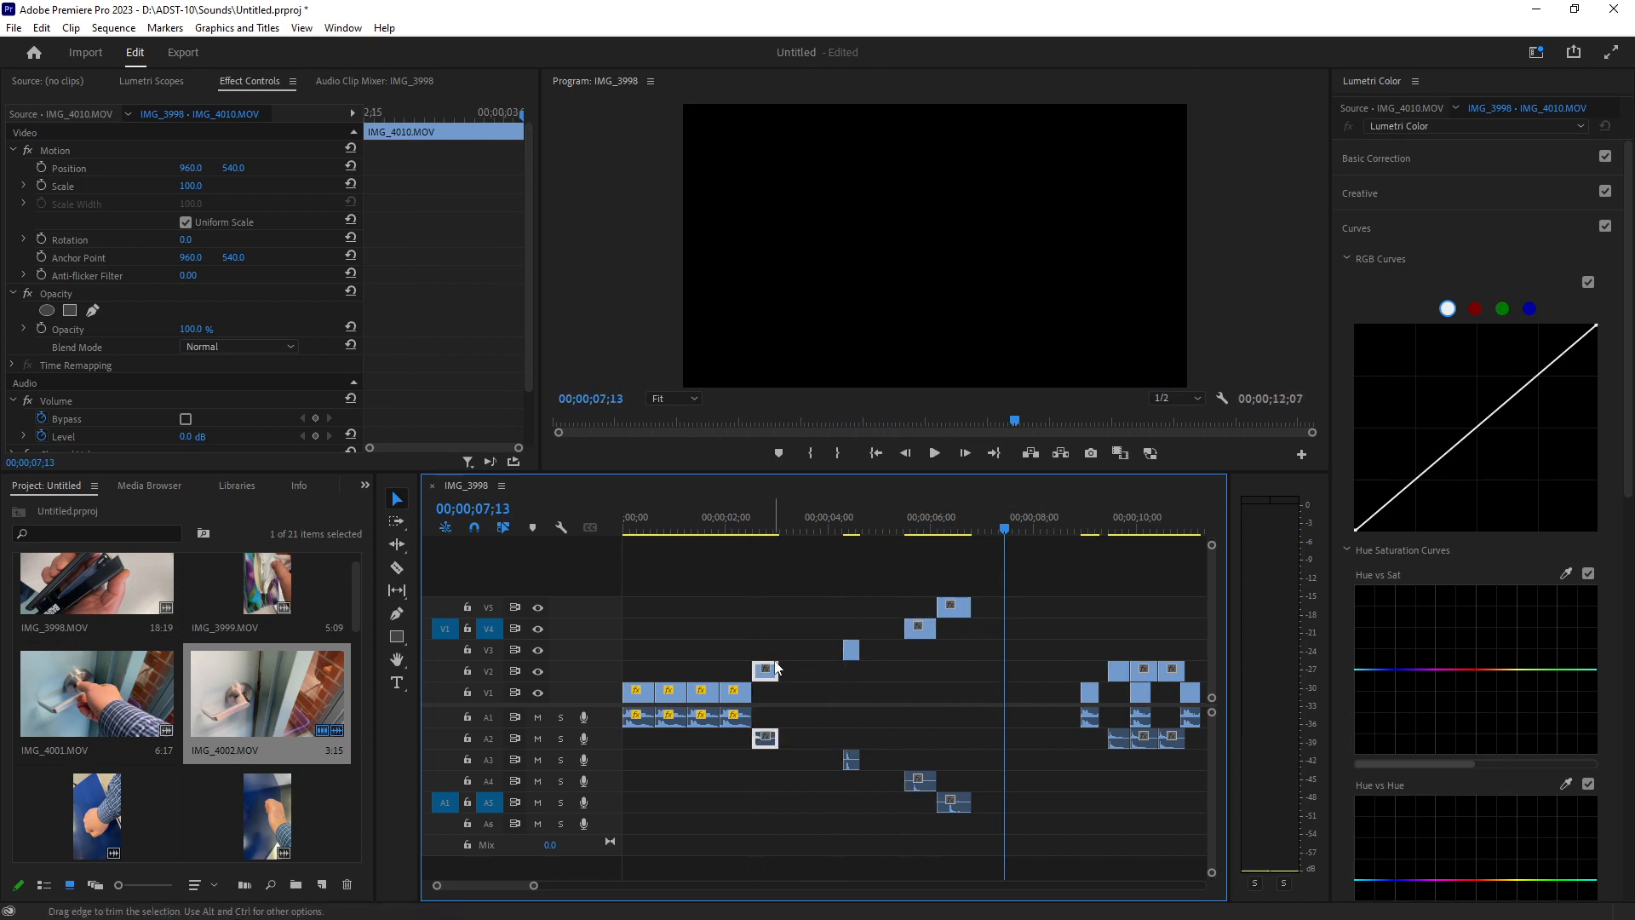
{"action": "left_click", "coordinate": [748, 528]}
{"action": "key", "text": "space"}
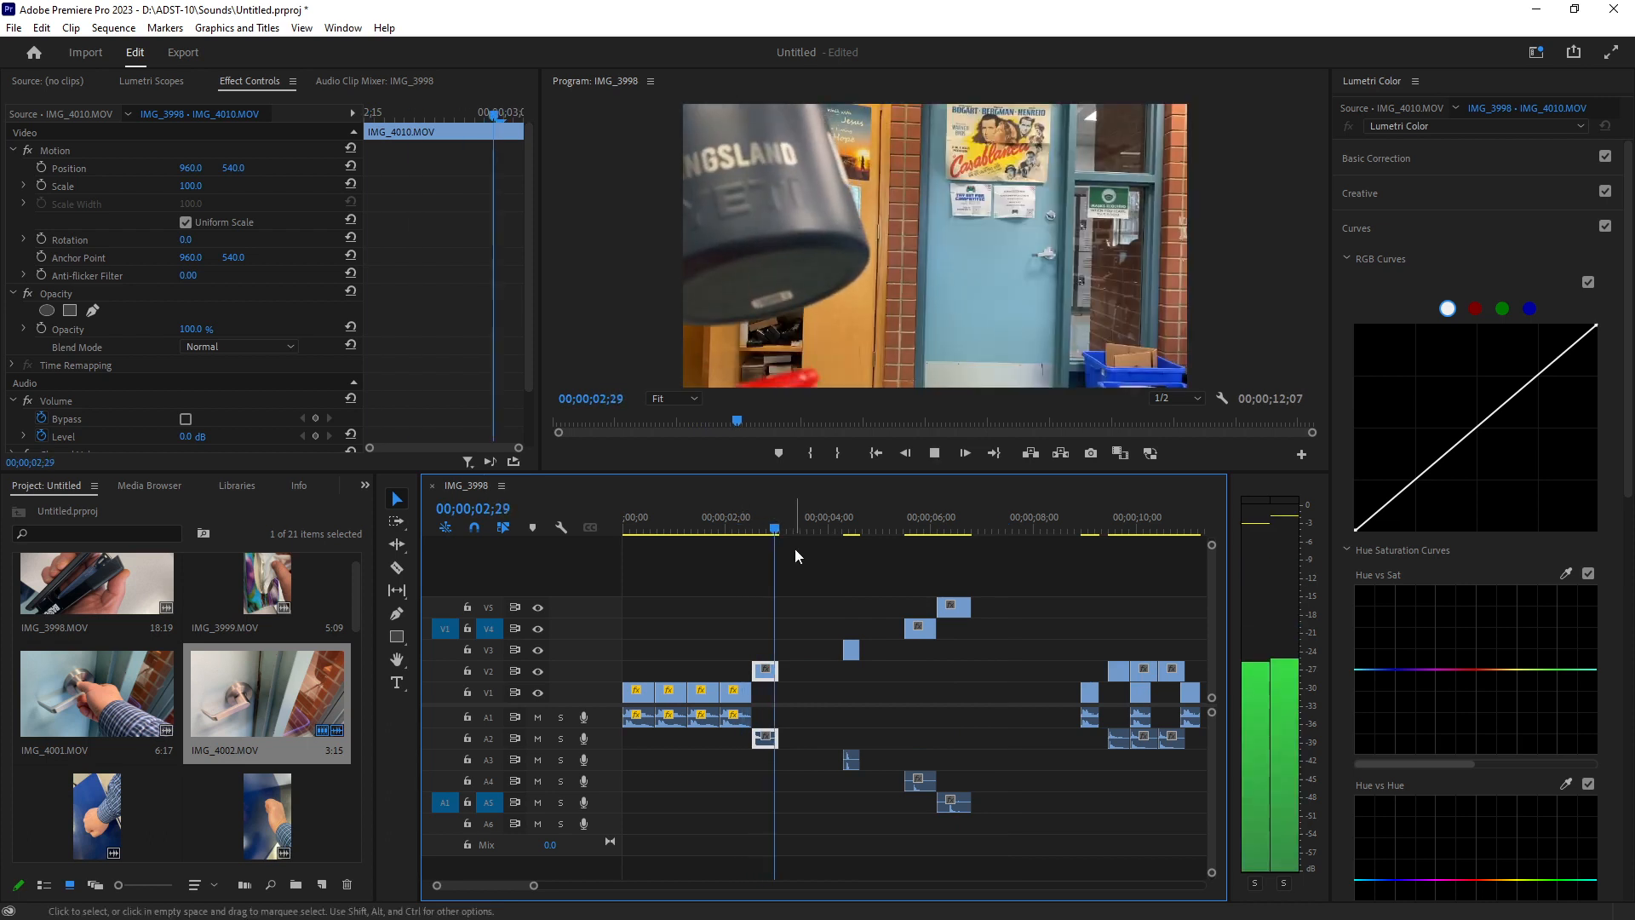
{"action": "key", "text": "space"}
Move the IMG_4010 clip to the start of V2 and play the sequence from the beginning.
{"action": "left_click_drag", "start_coordinate": [767, 672], "coordinate": [628, 681]}
{"action": "left_click_drag", "start_coordinate": [533, 886], "coordinate": [509, 885]}
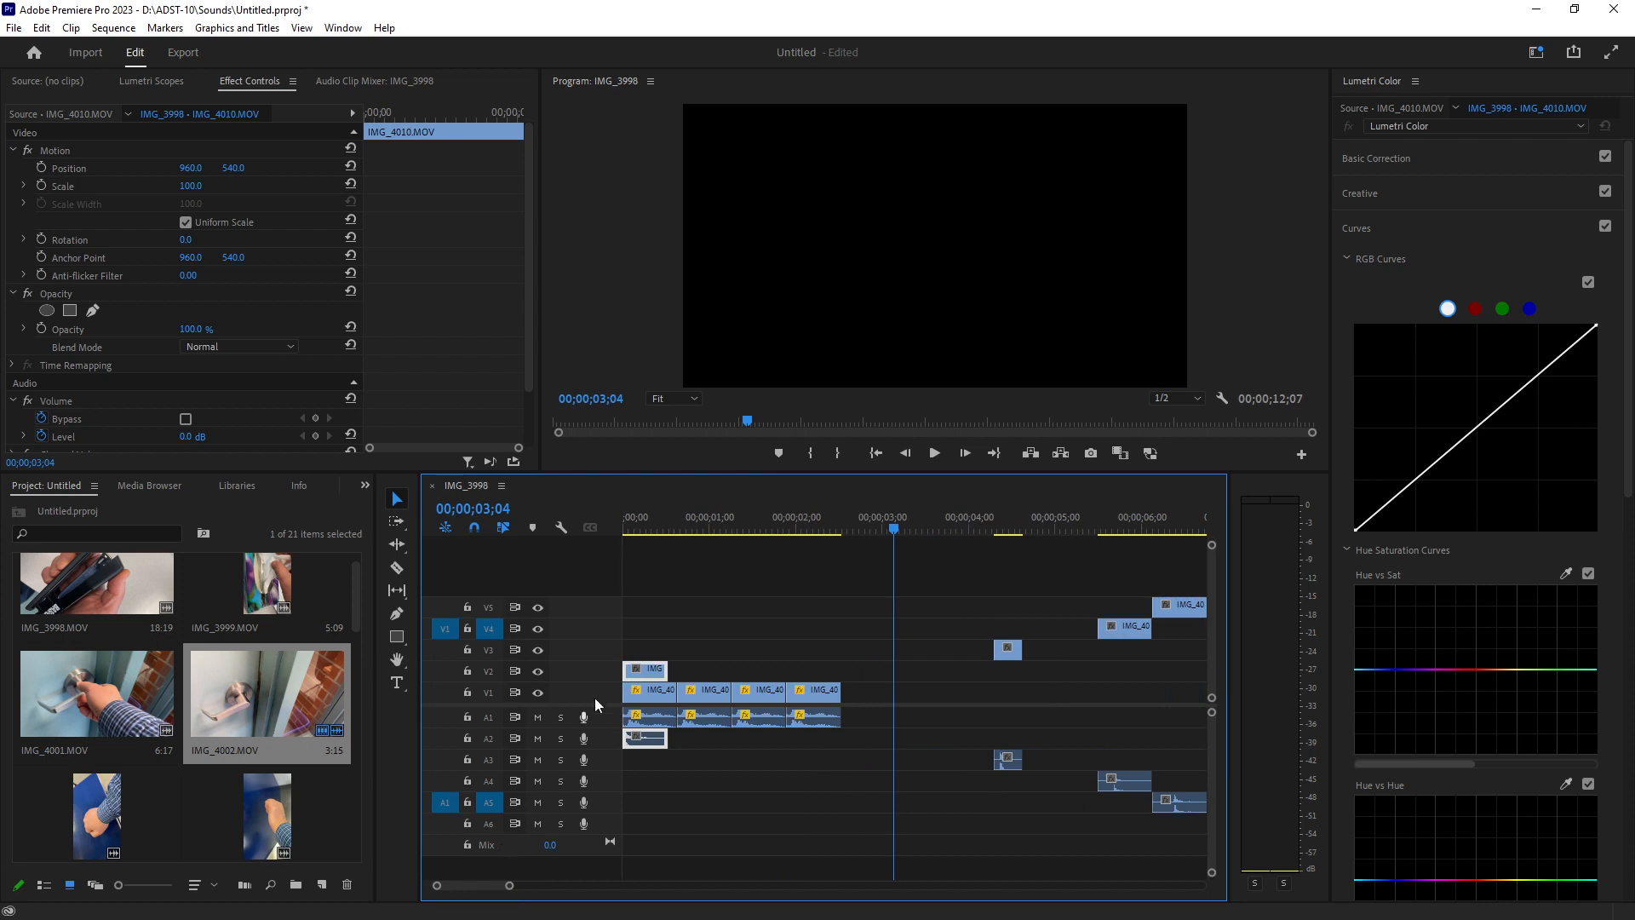
{"action": "left_click", "coordinate": [631, 522]}
{"action": "key", "text": "space"}
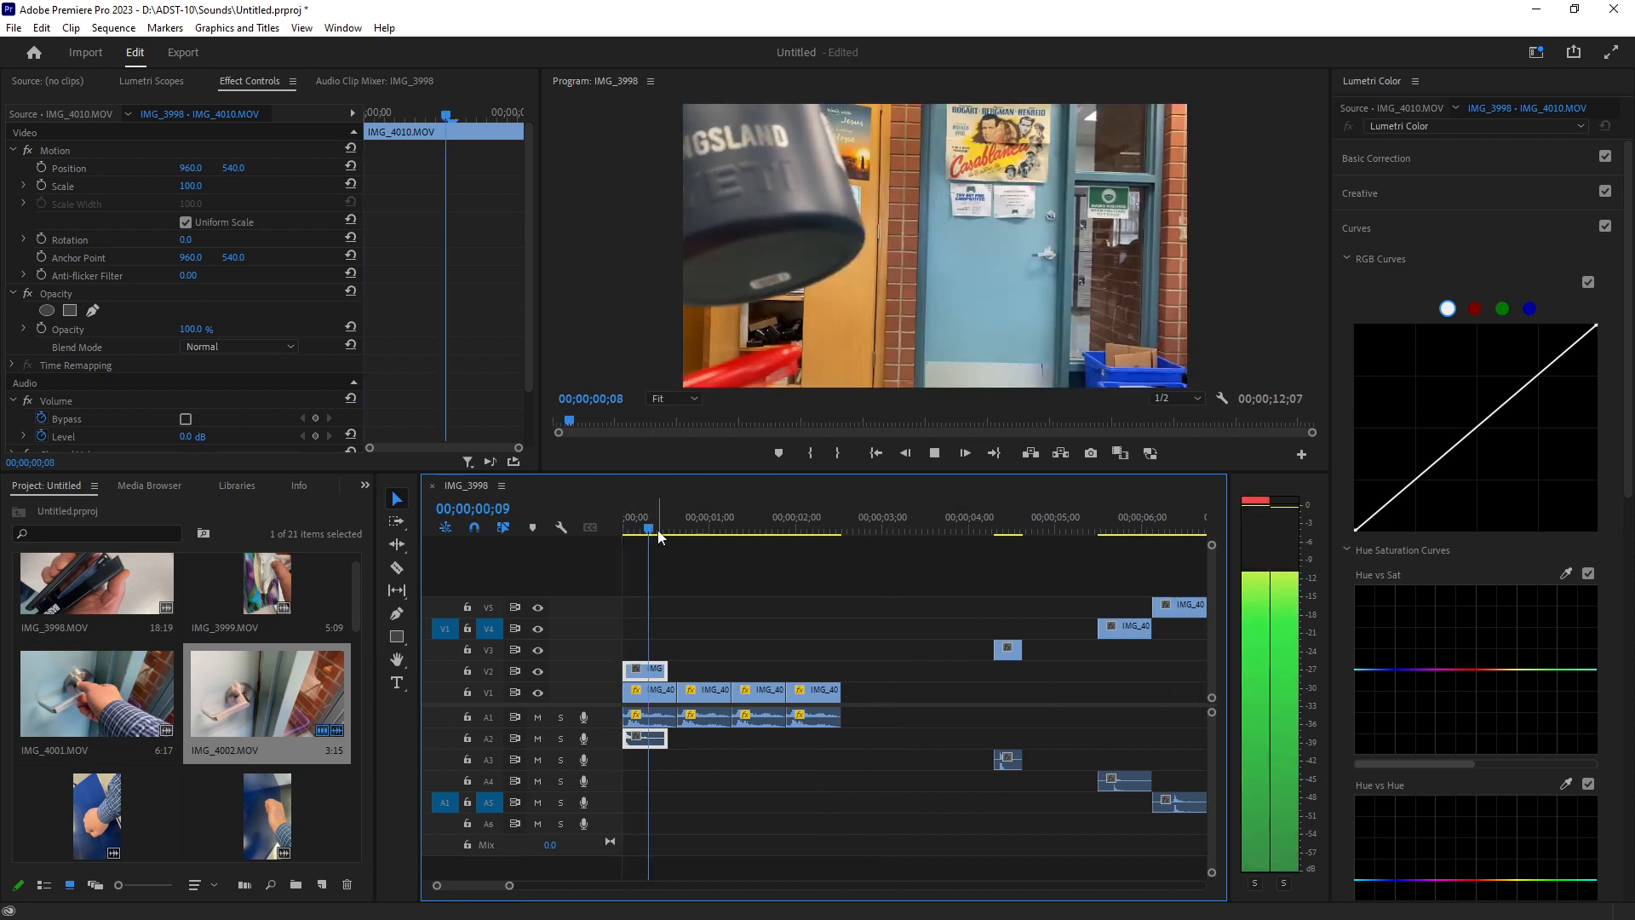
{"action": "key", "text": "space"}
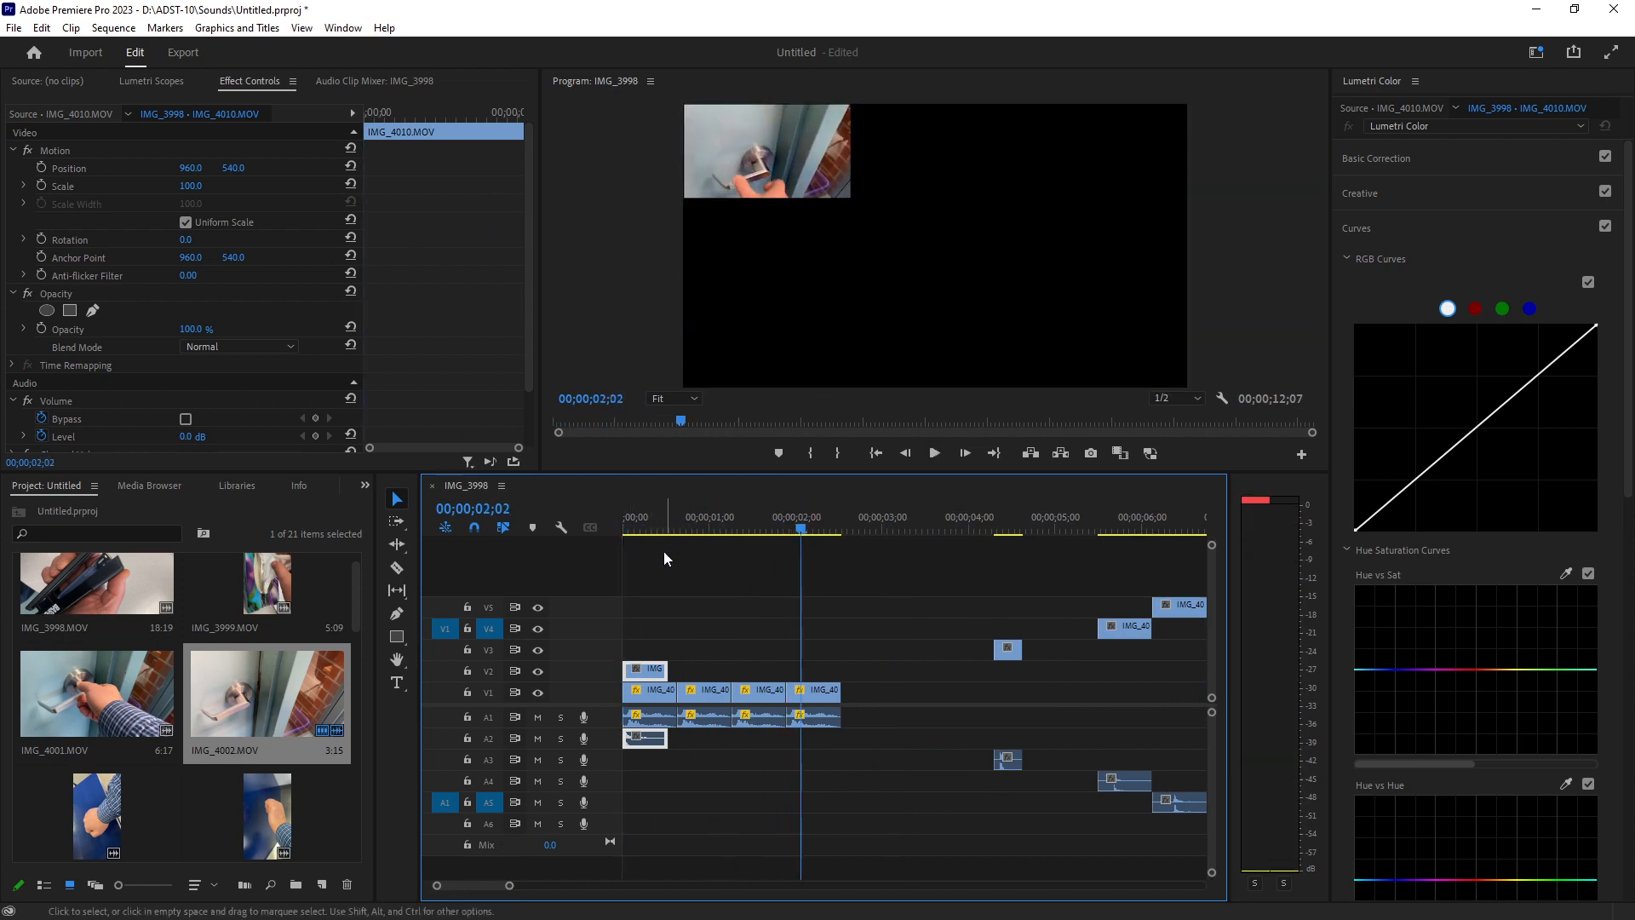
Delete the second and fourth IMG_4002 clips from V1.
{"action": "left_click", "coordinate": [703, 694]}
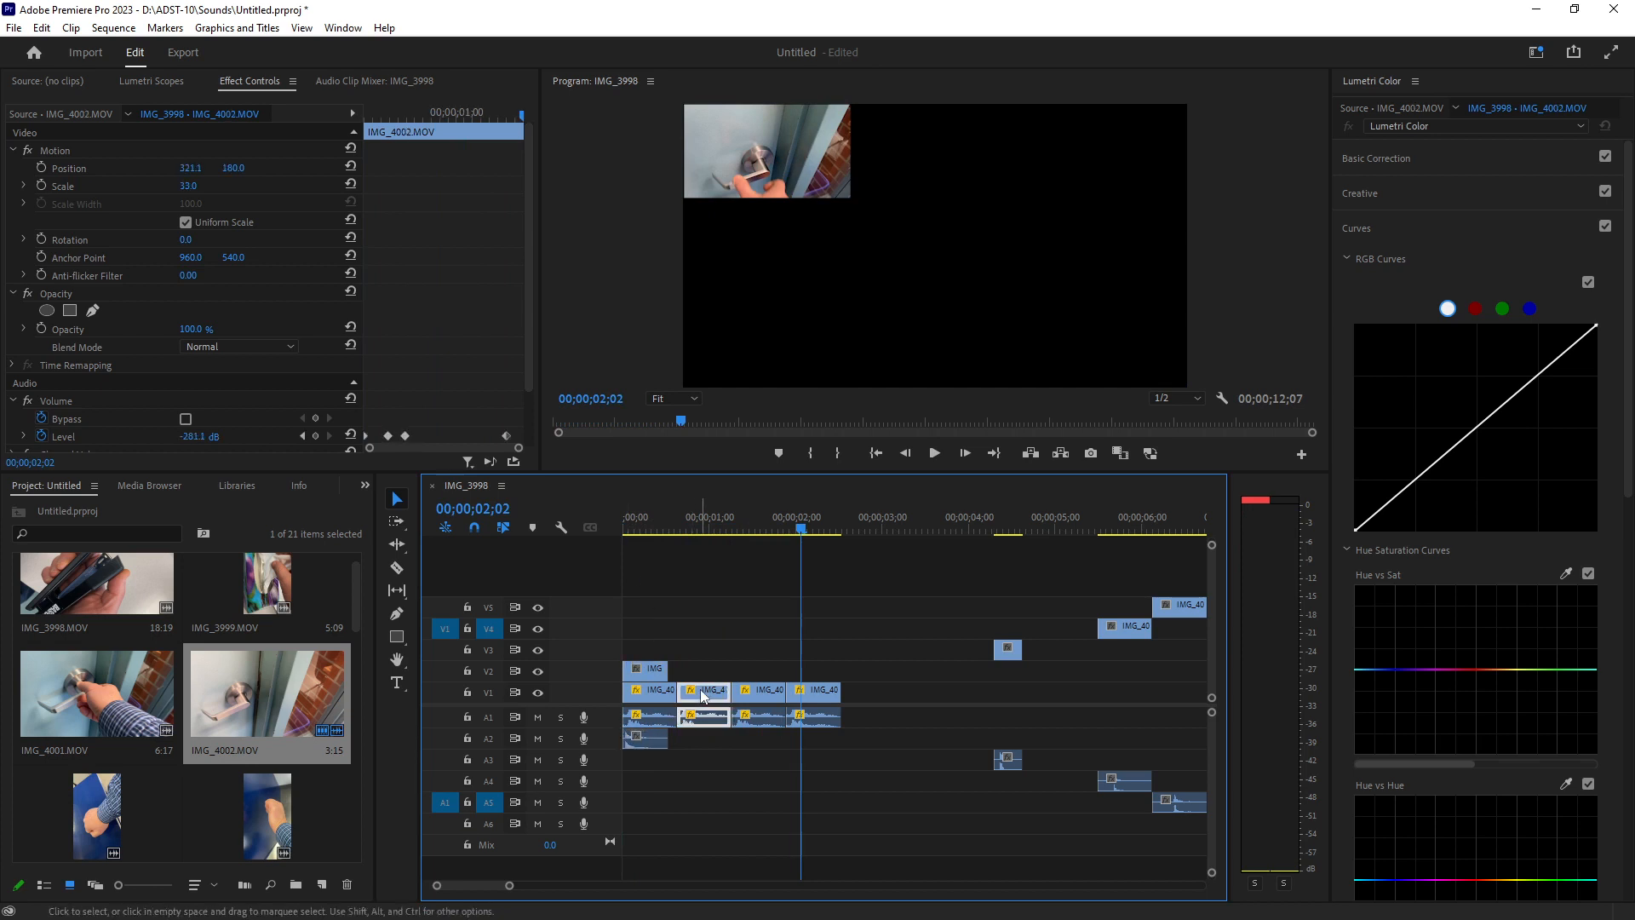
{"action": "key", "text": "Delete"}
{"action": "left_click", "coordinate": [823, 692]}
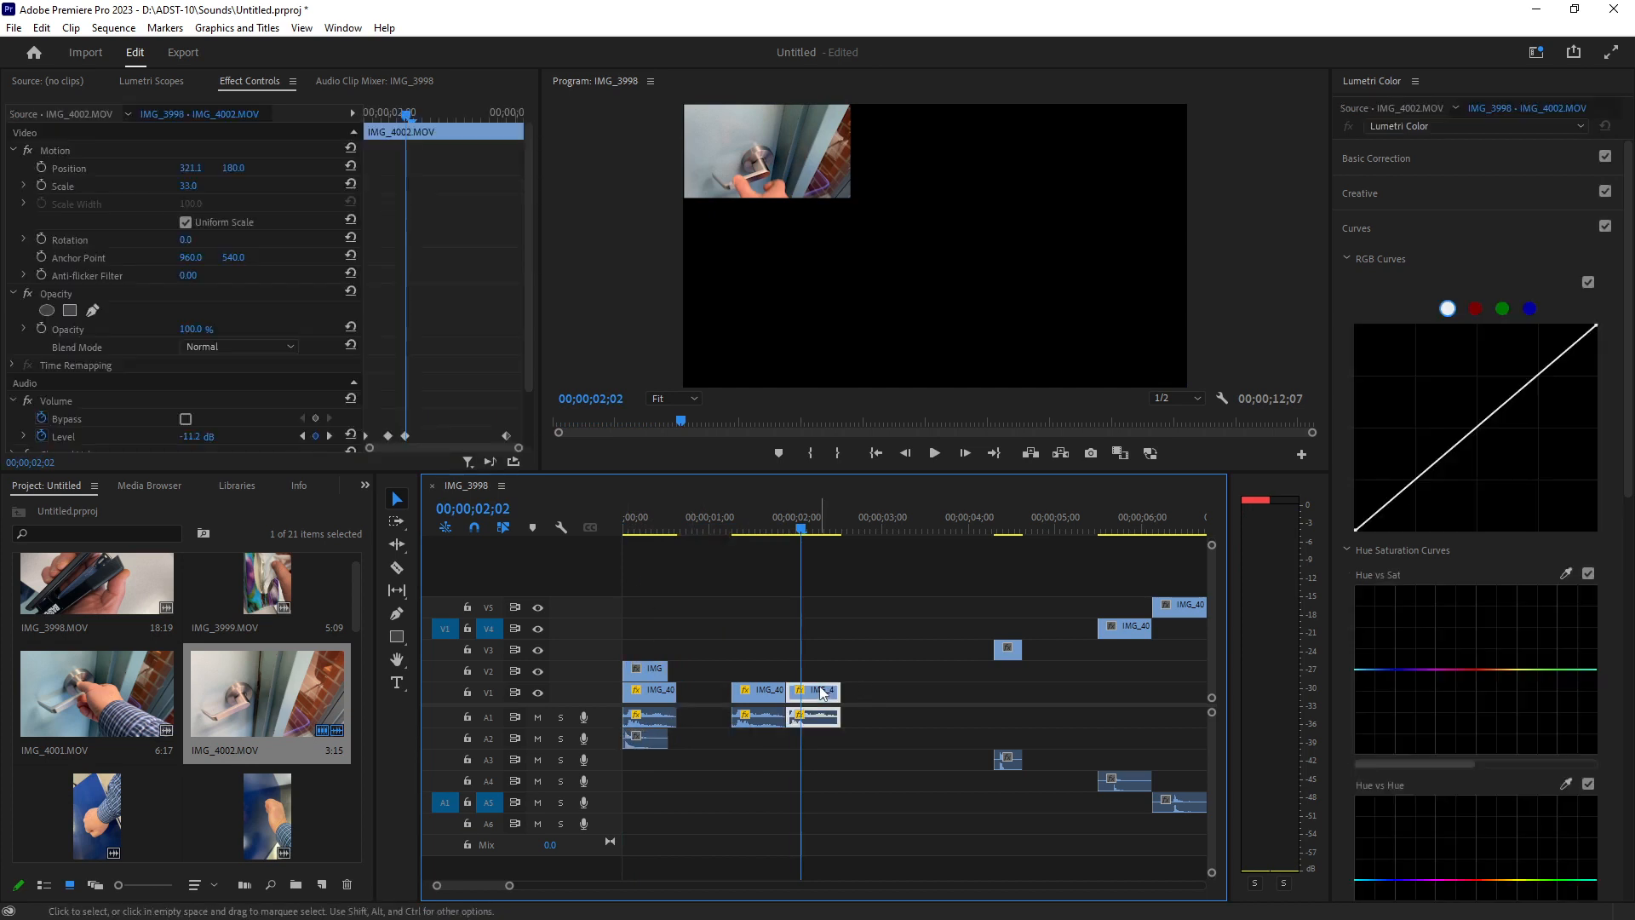
{"action": "key", "text": "Delete"}
Select the IMG_4010 clip and play the sequence from the start.
{"action": "left_click", "coordinate": [649, 667]}
{"action": "key", "text": "Home"}
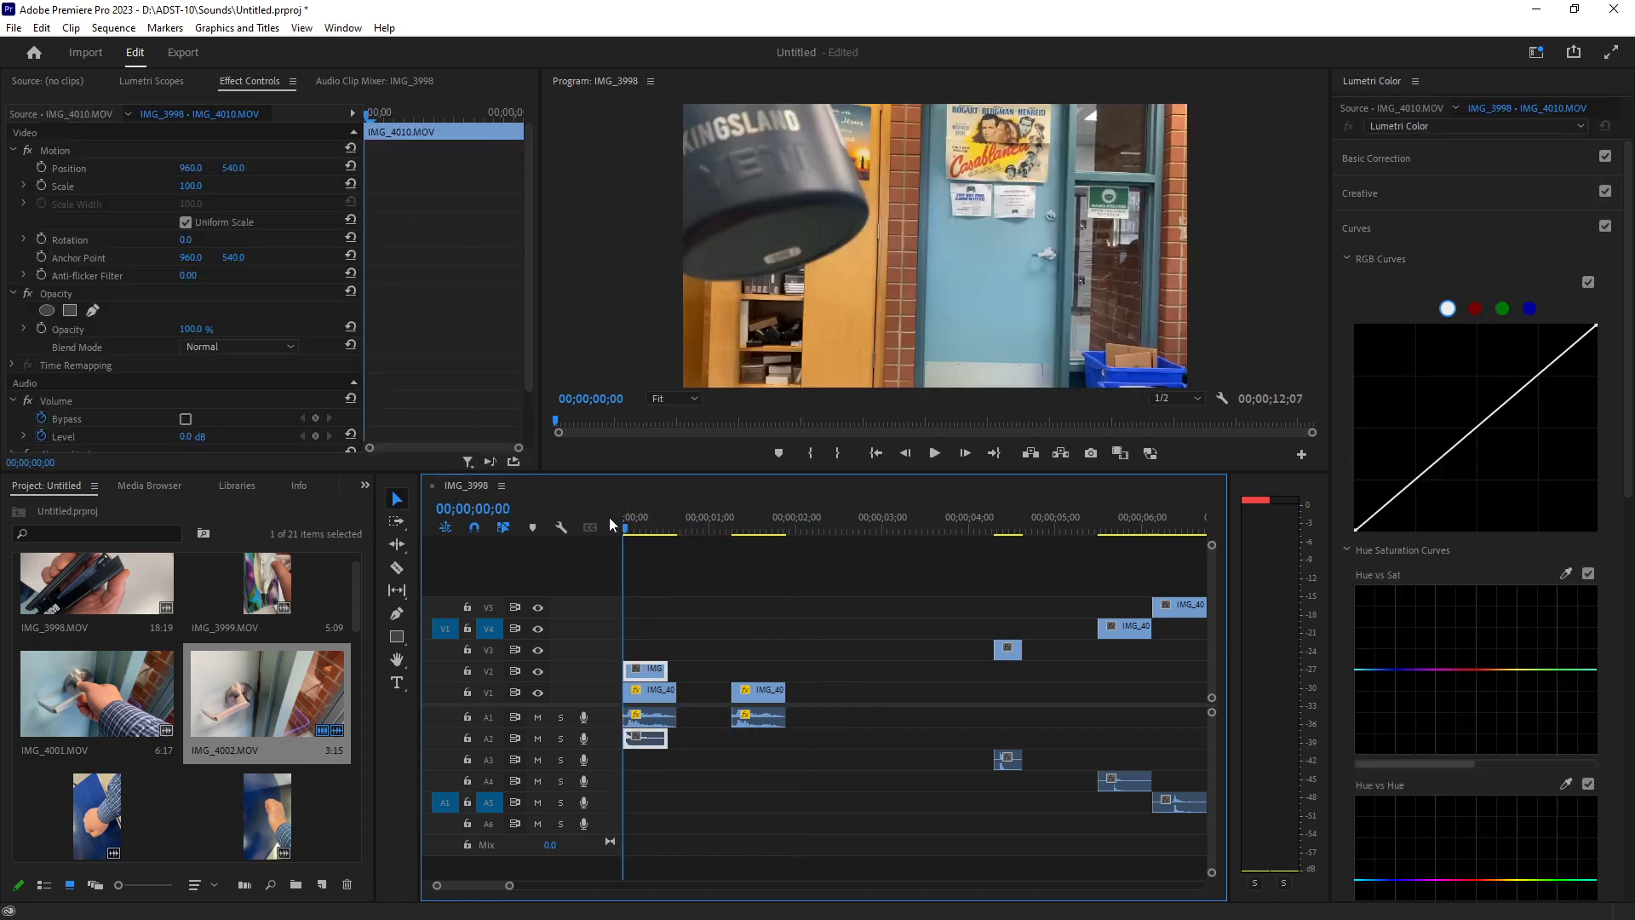
{"action": "key", "text": "space"}
{"action": "left_click_drag", "start_coordinate": [706, 529], "coordinate": [616, 528]}
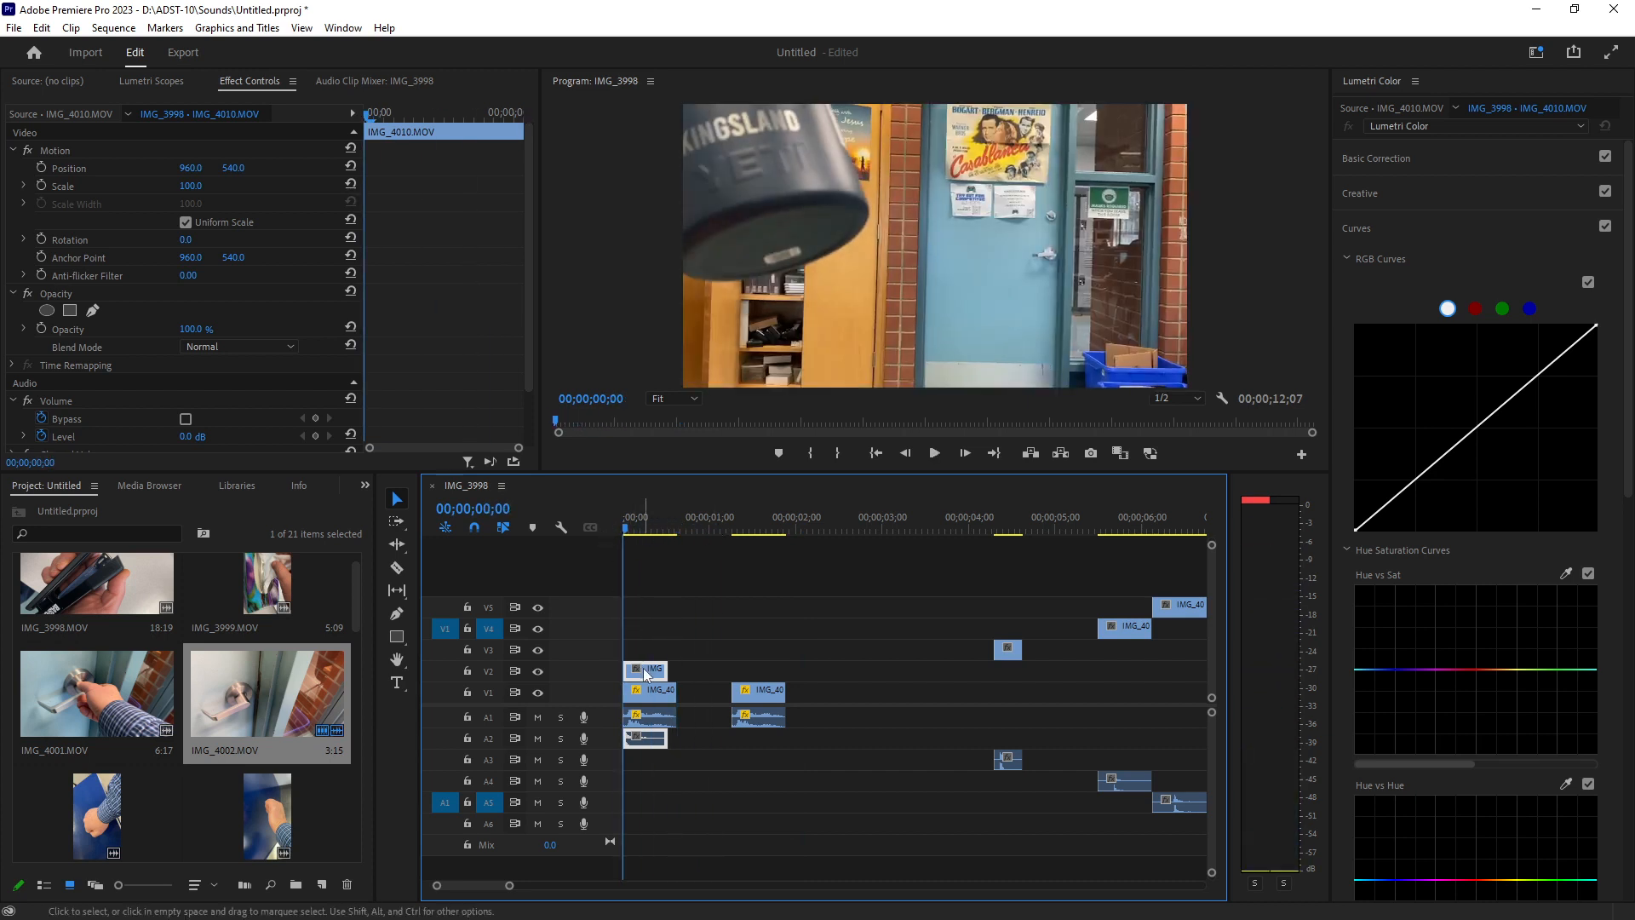
Duplicate the IMG_4010 clip on V2 so four copies run back to back from the start.
{"action": "left_click_drag", "start_coordinate": [645, 676], "coordinate": [686, 677]}
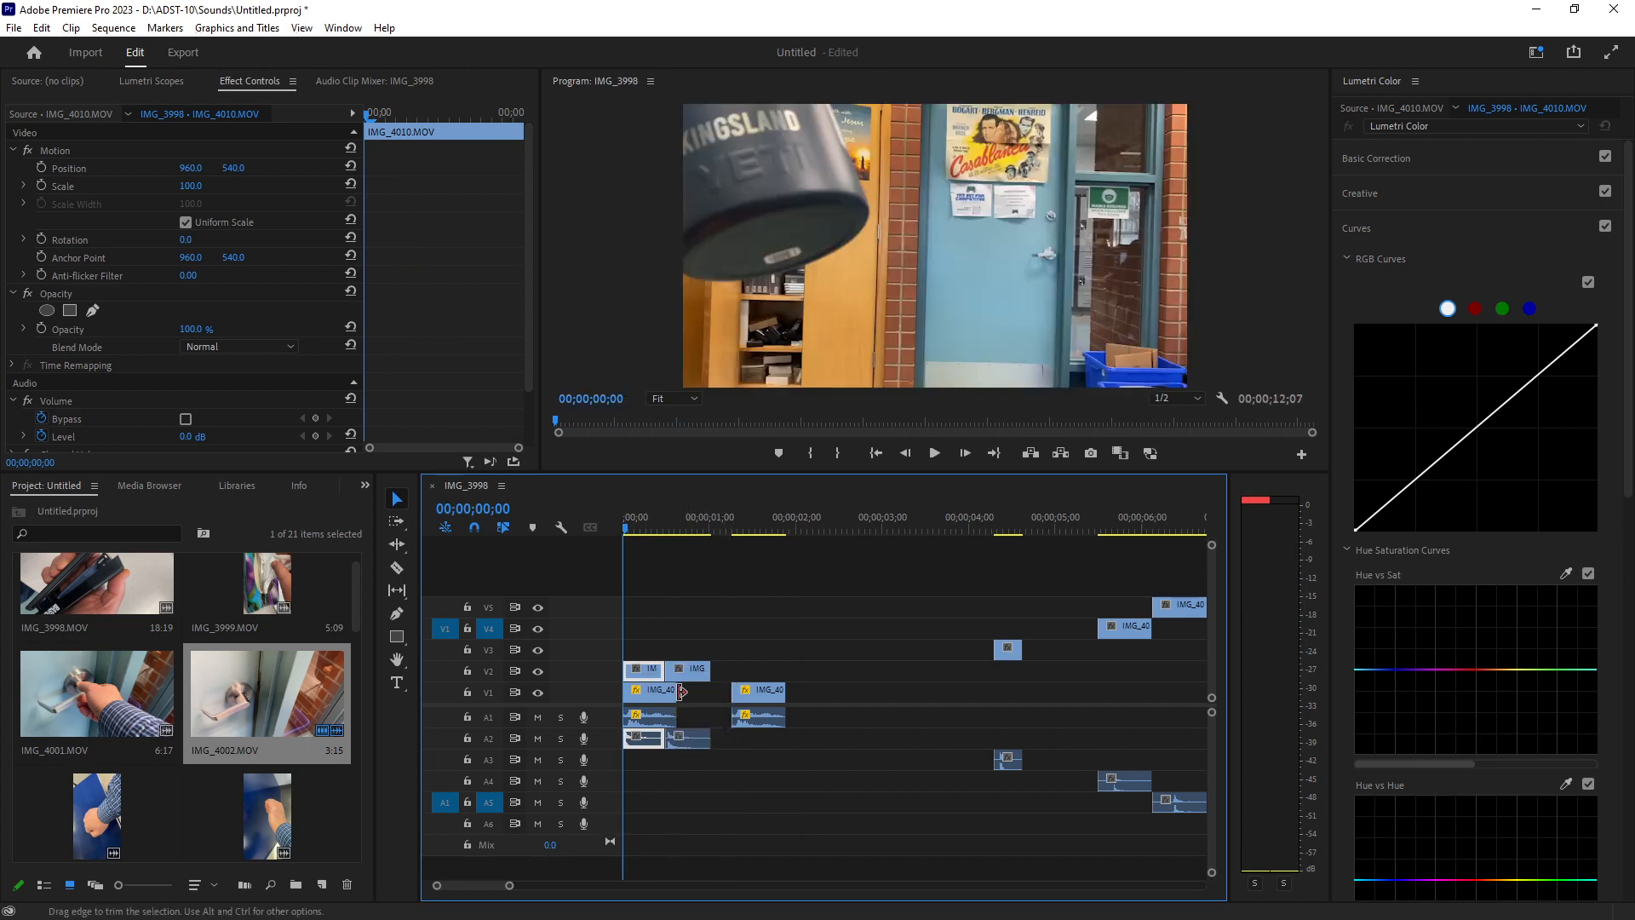
{"action": "mouse_move", "coordinate": [510, 888]}
{"action": "left_mouse_down"}
{"action": "mouse_move", "coordinate": [529, 886]}
{"action": "mouse_move", "coordinate": [498, 886]}
{"action": "left_mouse_up"}
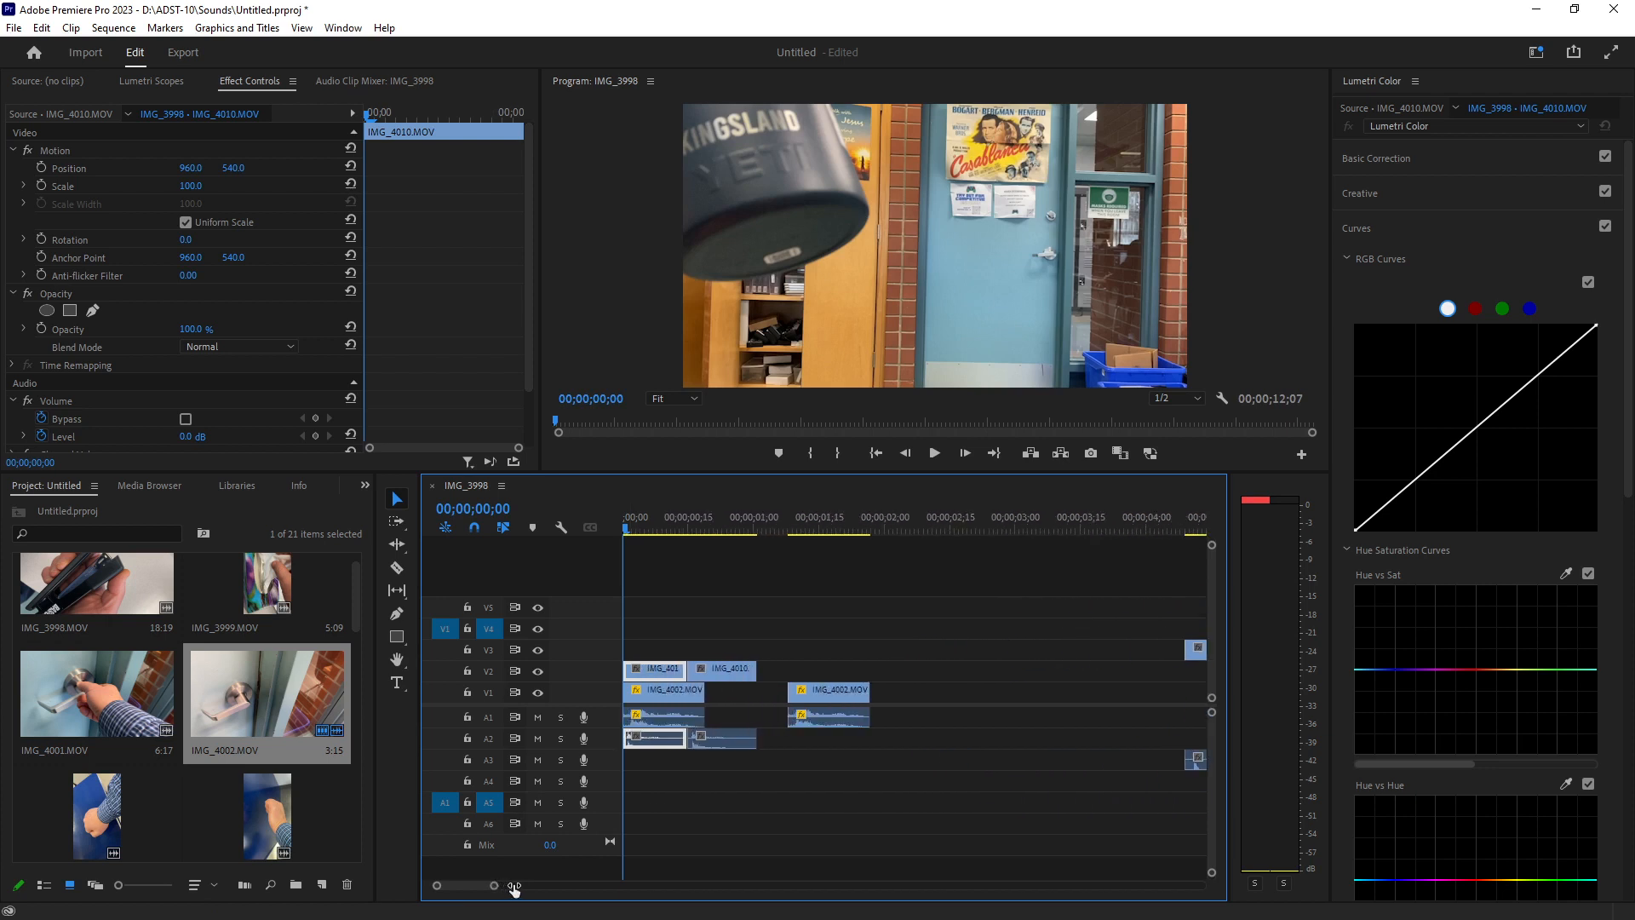
{"action": "mouse_move", "coordinate": [735, 615]}
{"action": "left_mouse_down"}
{"action": "mouse_move", "coordinate": [656, 677]}
{"action": "mouse_move", "coordinate": [864, 677]}
{"action": "mouse_move", "coordinate": [819, 695]}
{"action": "left_mouse_up"}
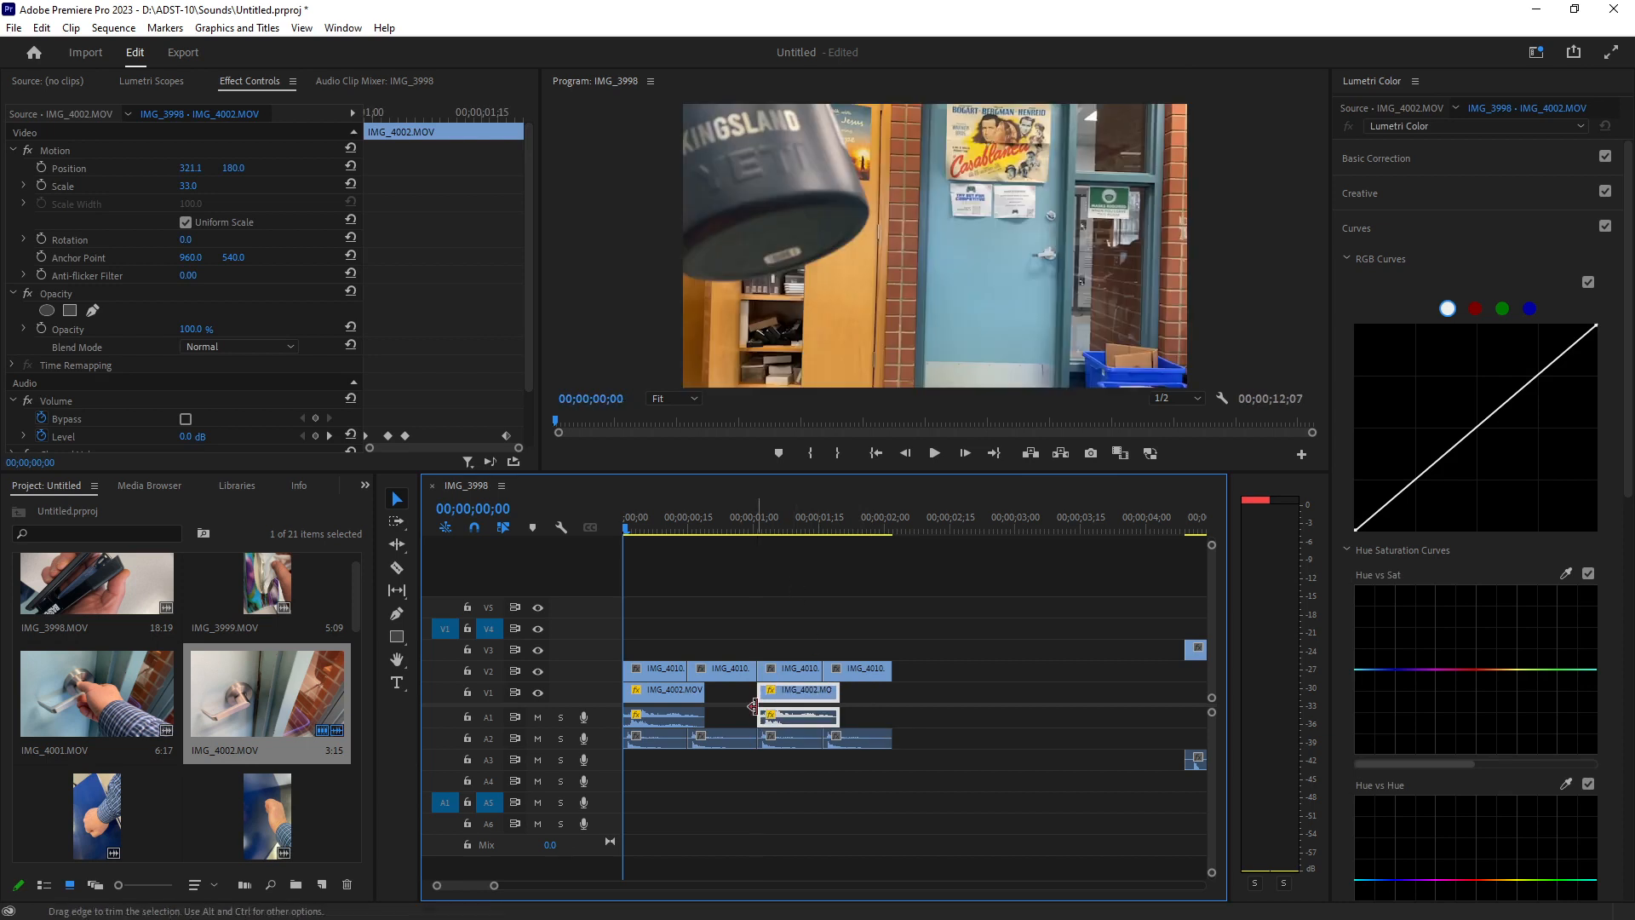
Play back the opening of the sequence with the stacked clips.
{"action": "left_click_drag", "start_coordinate": [912, 589], "coordinate": [626, 779]}
{"action": "left_click", "coordinate": [856, 589]}
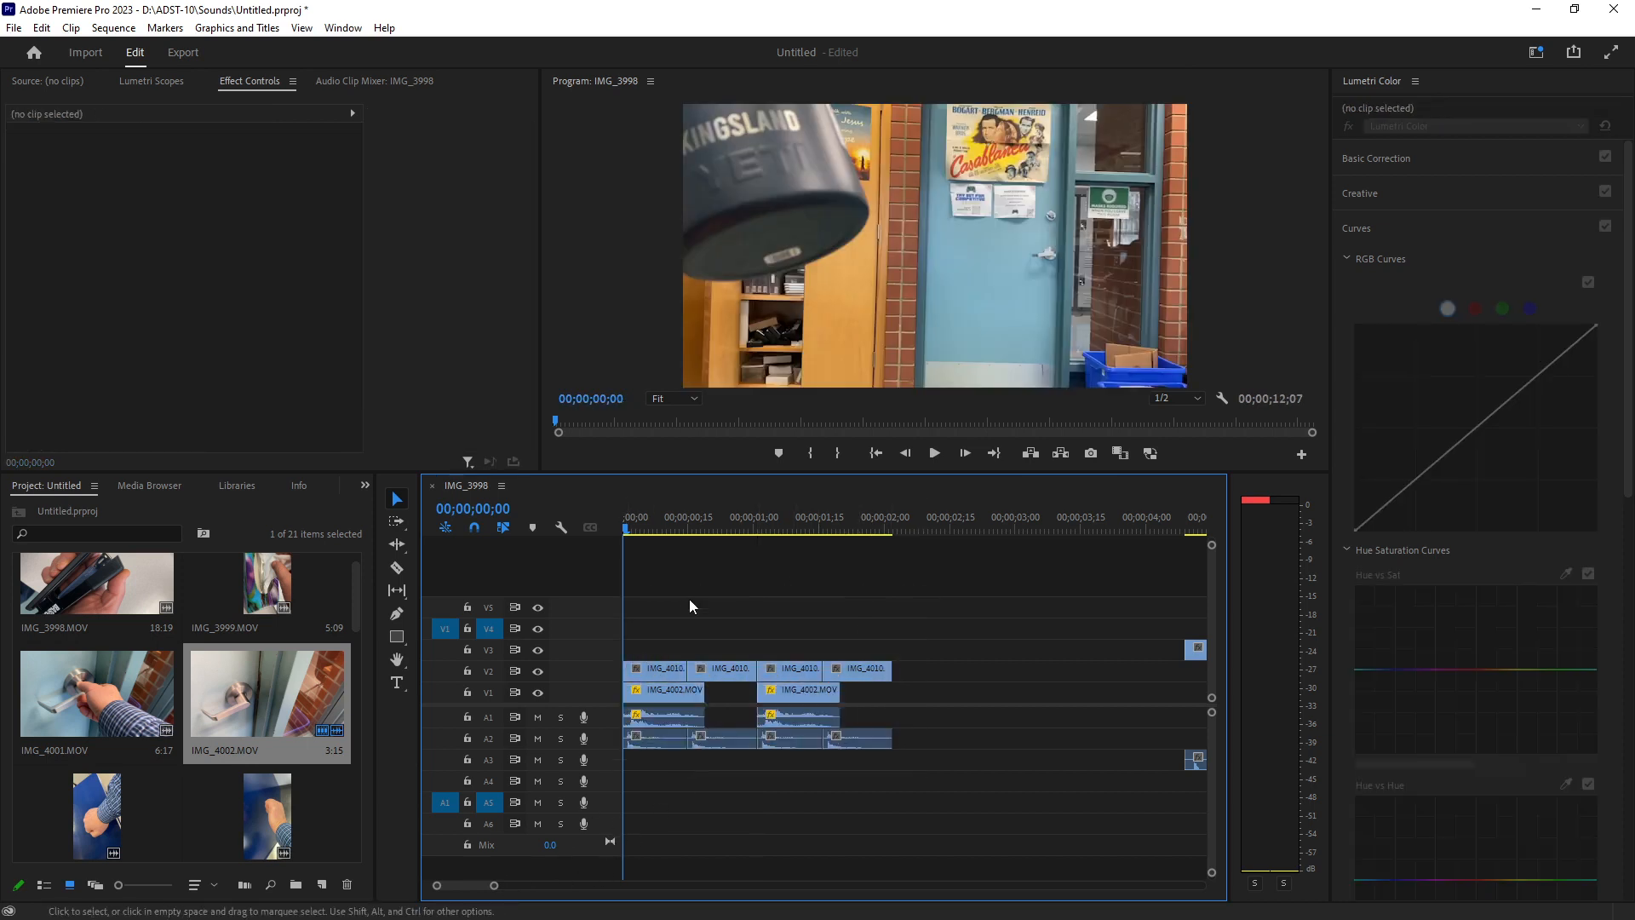
{"action": "key", "text": "space"}
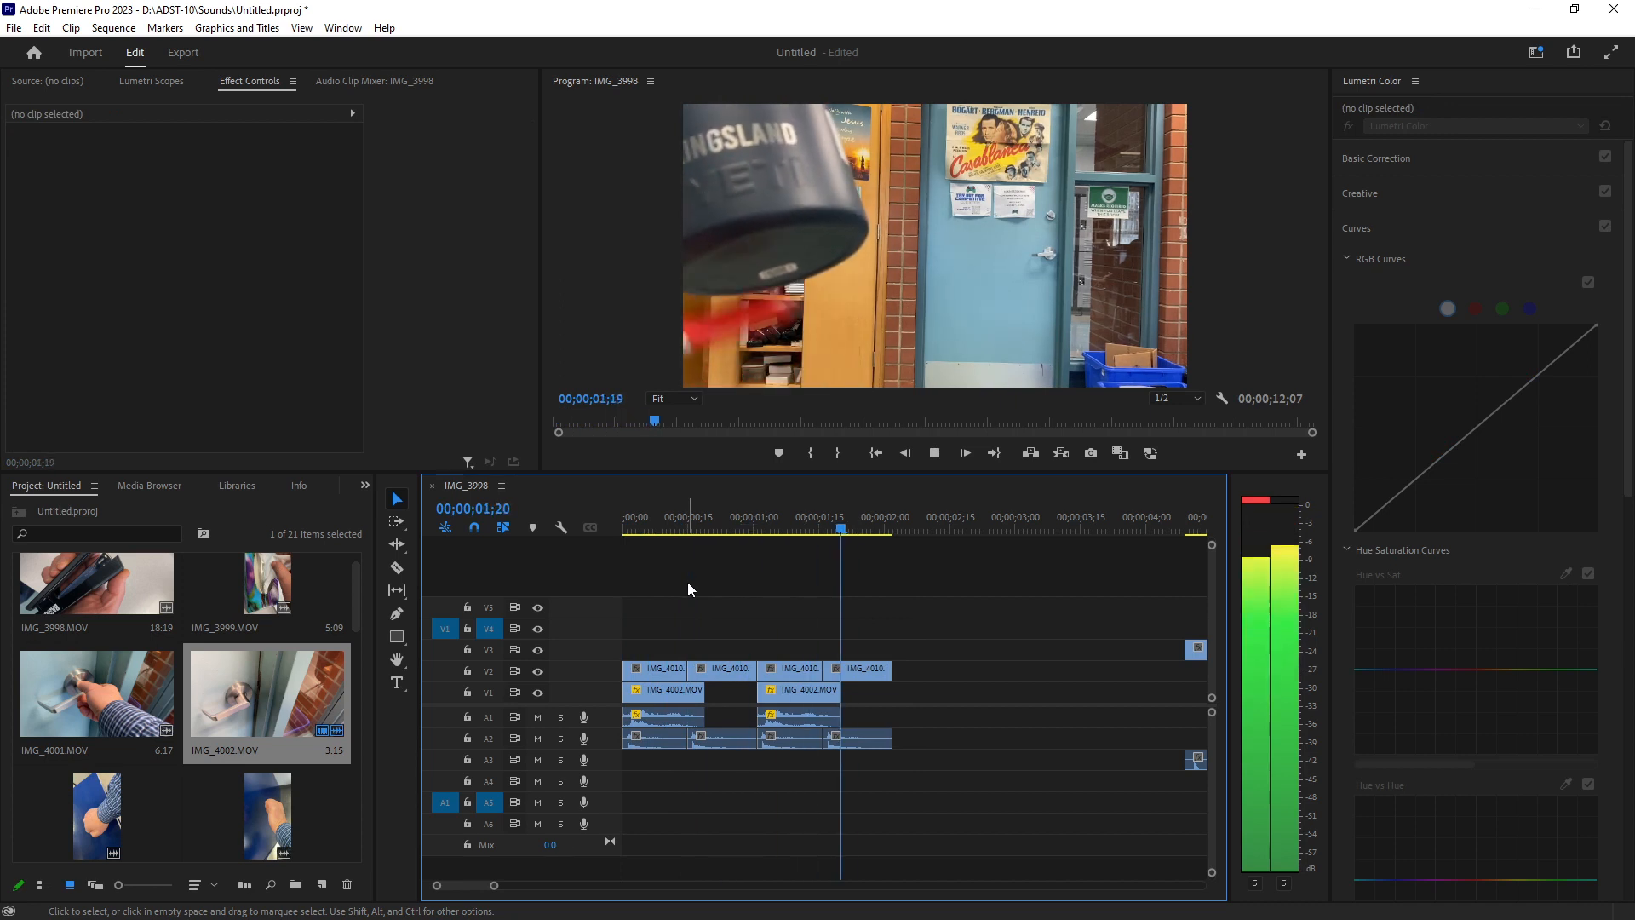
{"action": "key", "text": "space"}
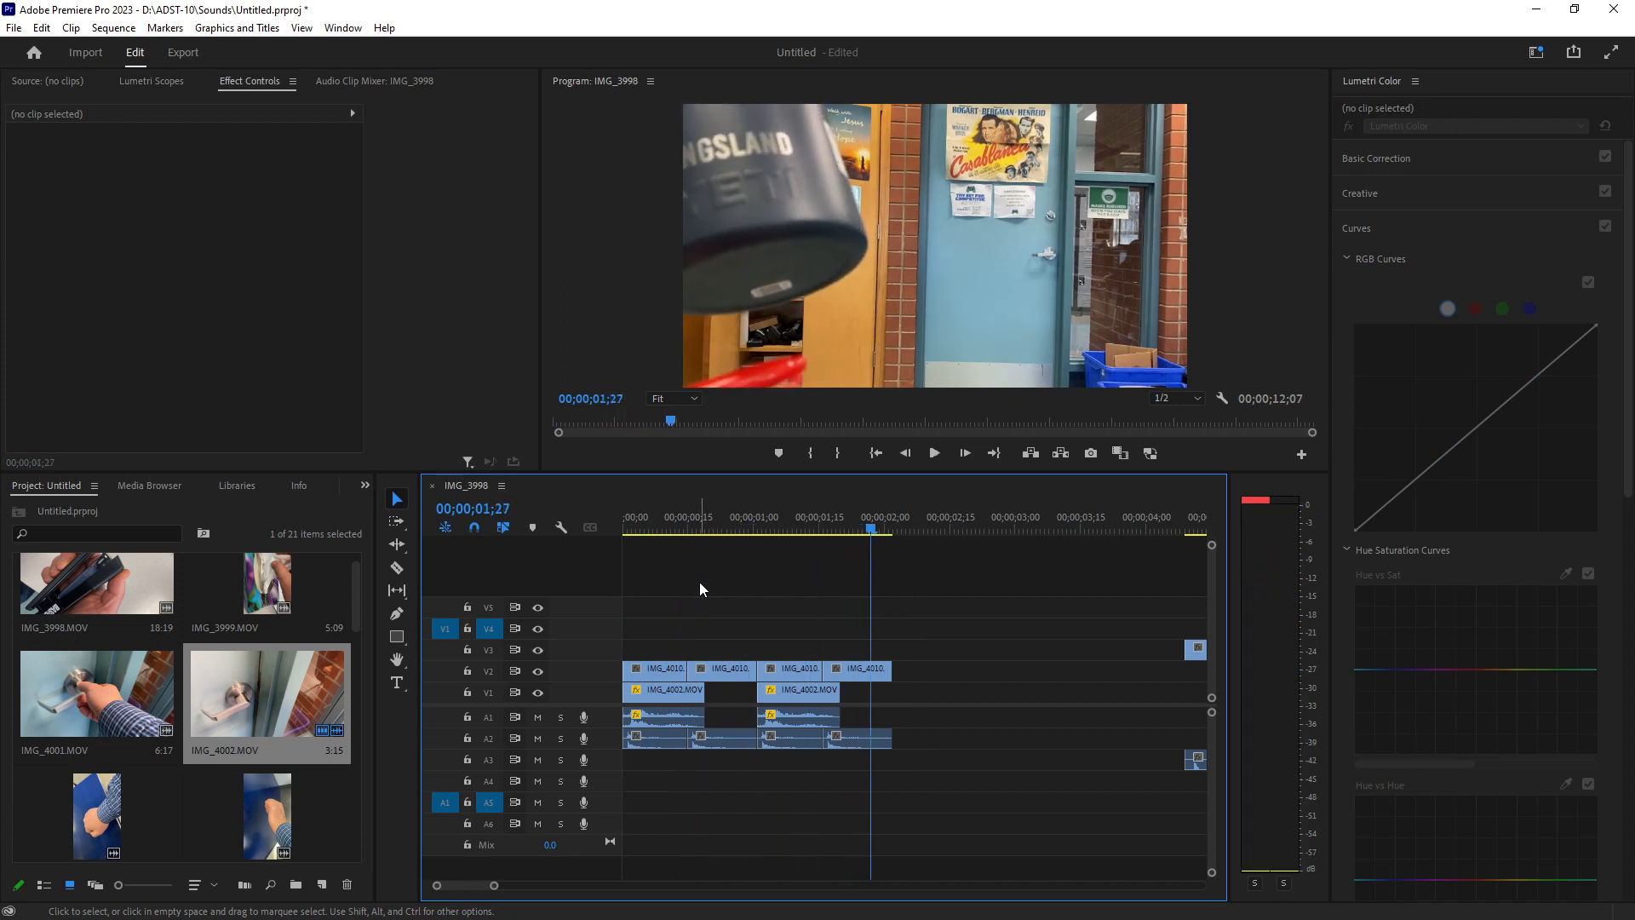
Delete the three later IMG_4010 copies on V2, keeping only the first.
{"action": "left_click", "coordinate": [665, 670]}
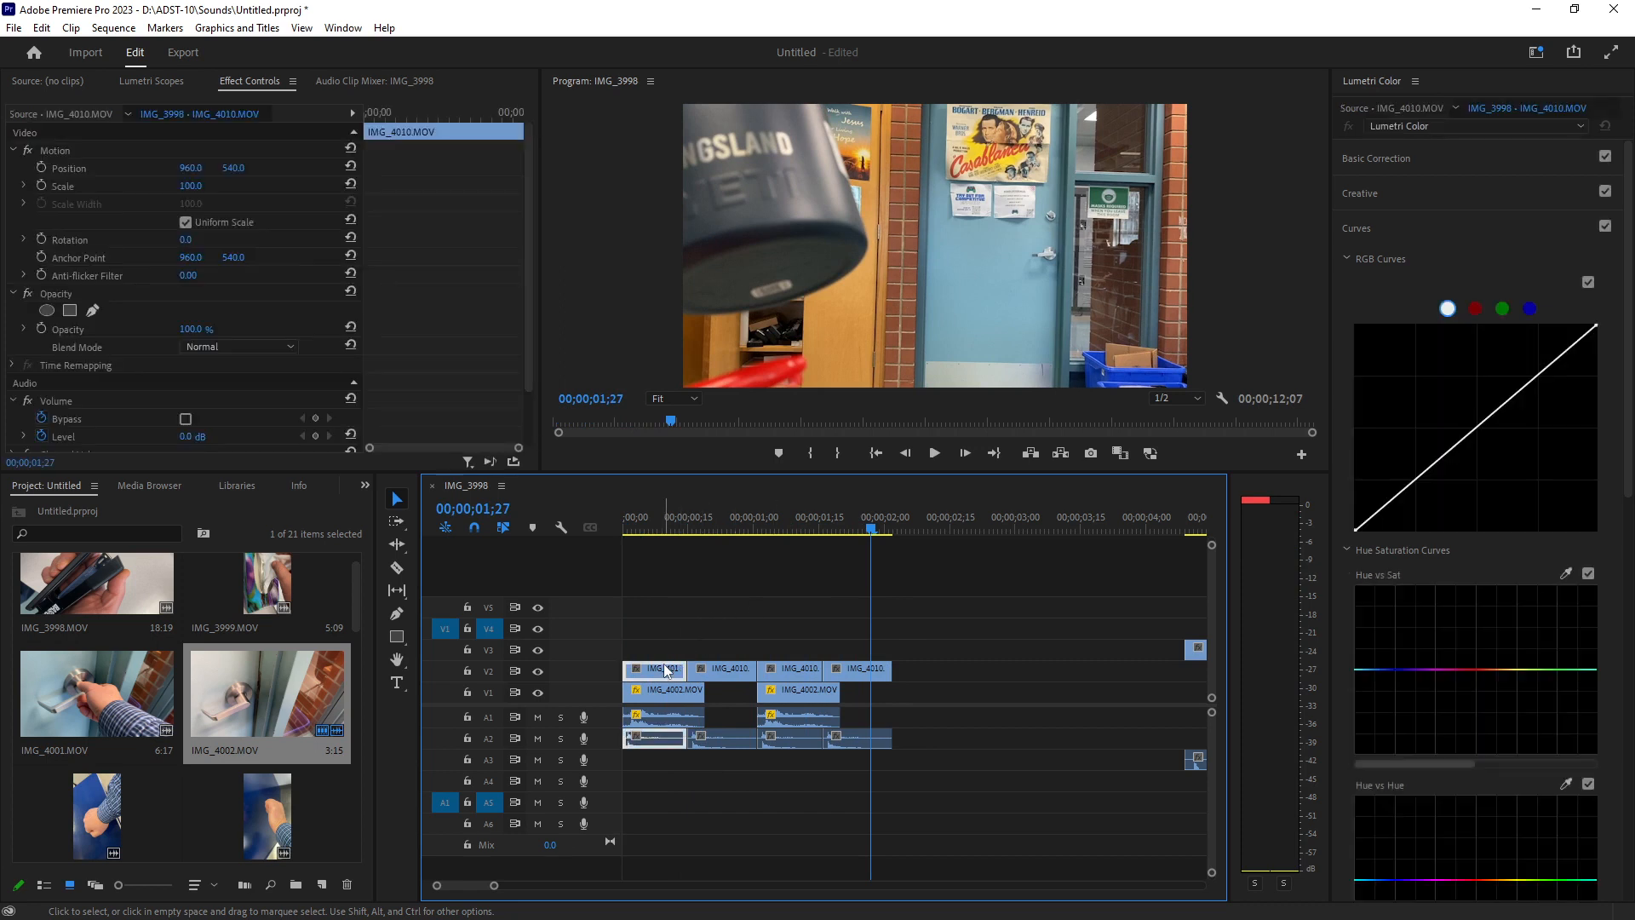
{"action": "left_click_drag", "start_coordinate": [886, 611], "coordinate": [710, 675]}
{"action": "key", "text": "Delete"}
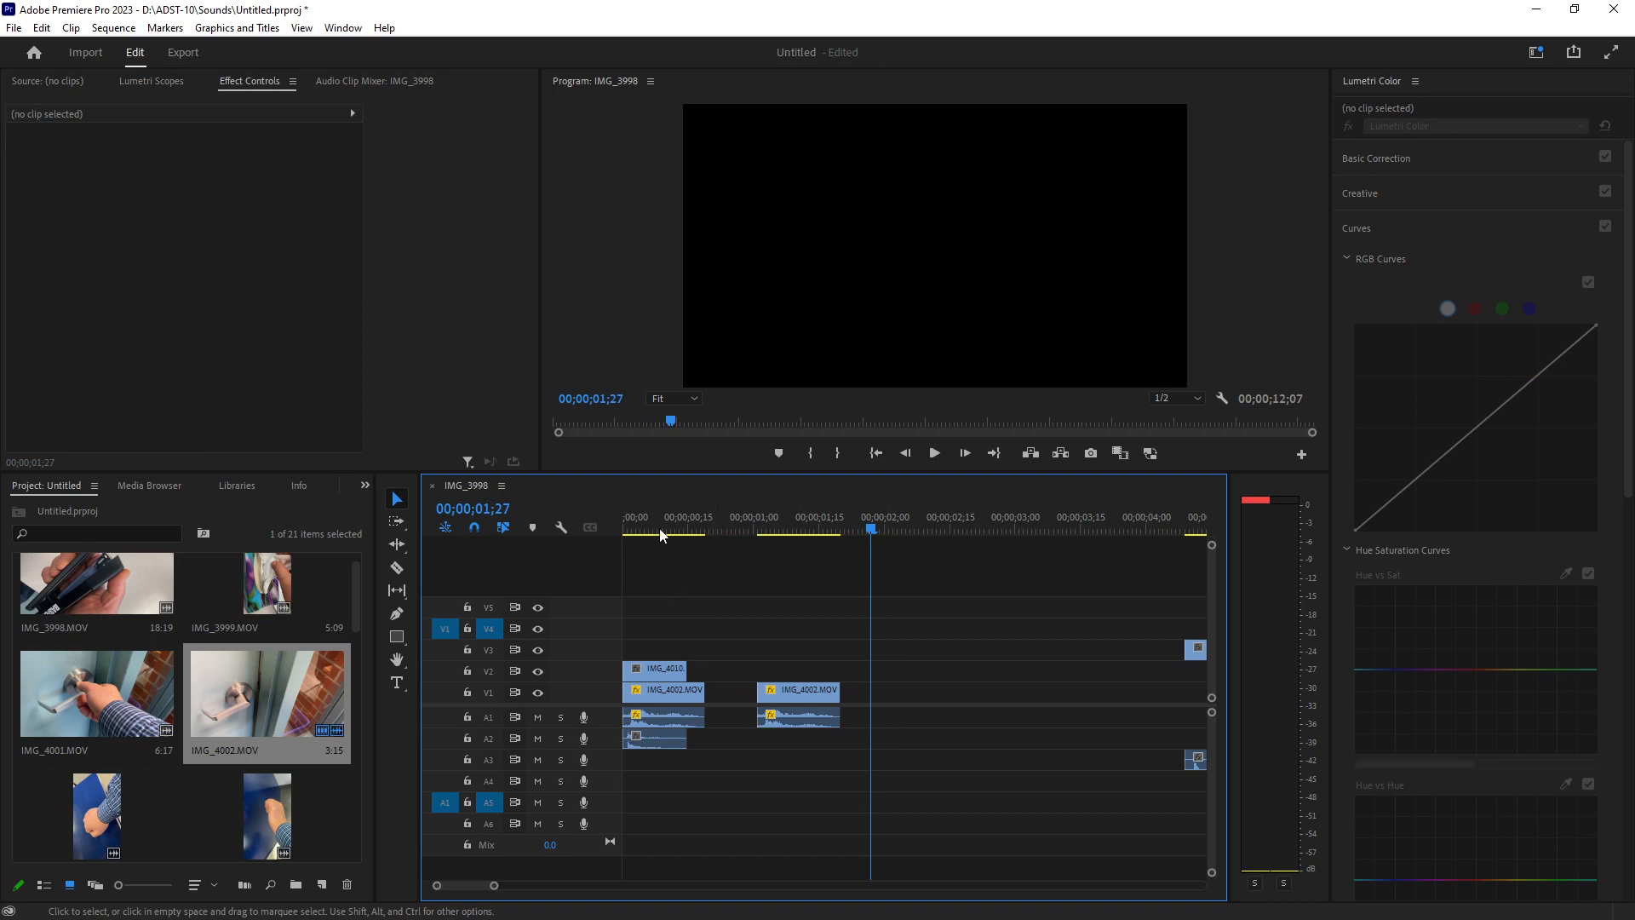
Set the first IMG_4010 clip's Scale to 33.
{"action": "left_click", "coordinate": [659, 528]}
{"action": "left_click", "coordinate": [666, 667]}
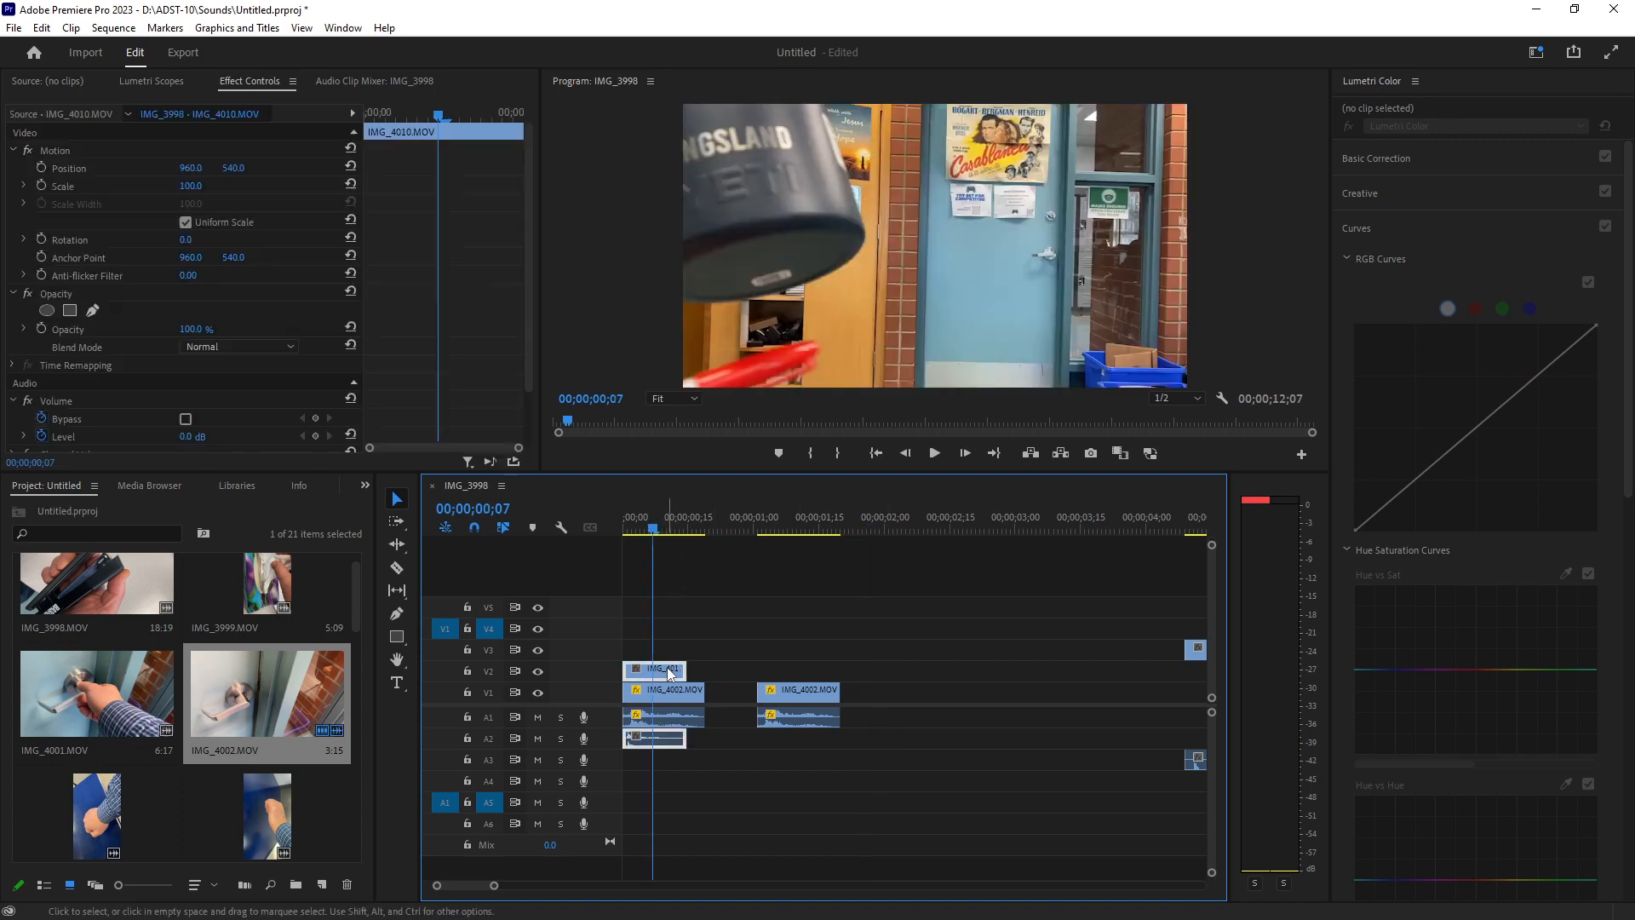
{"action": "left_click", "coordinate": [190, 187]}
{"action": "type", "text": "33"}
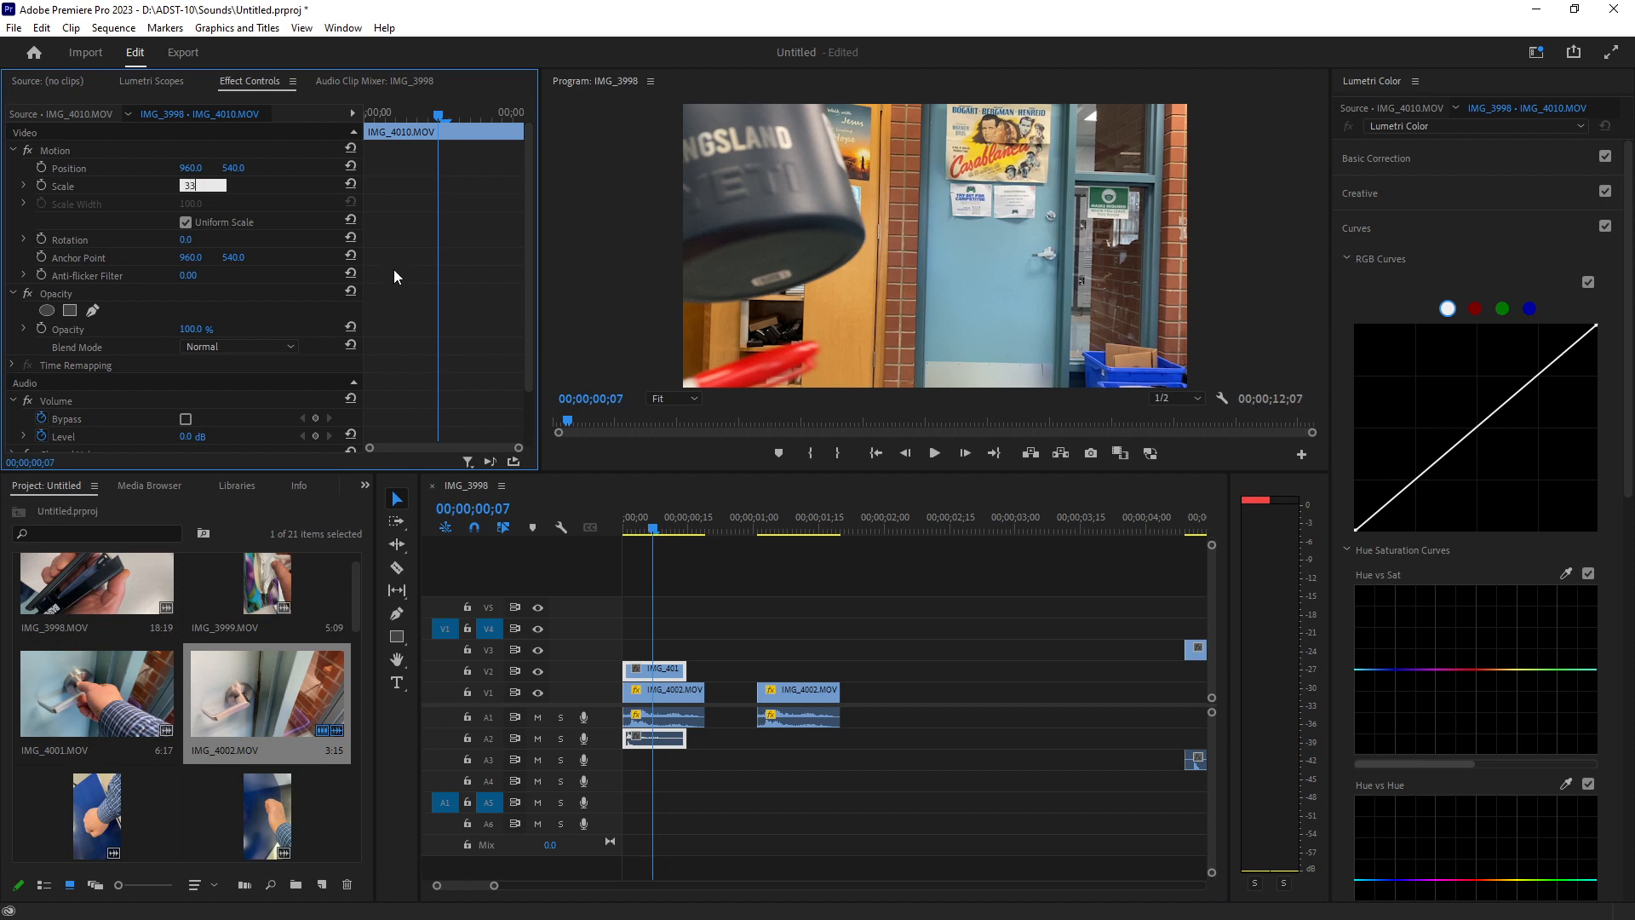
{"action": "key", "text": "Return"}
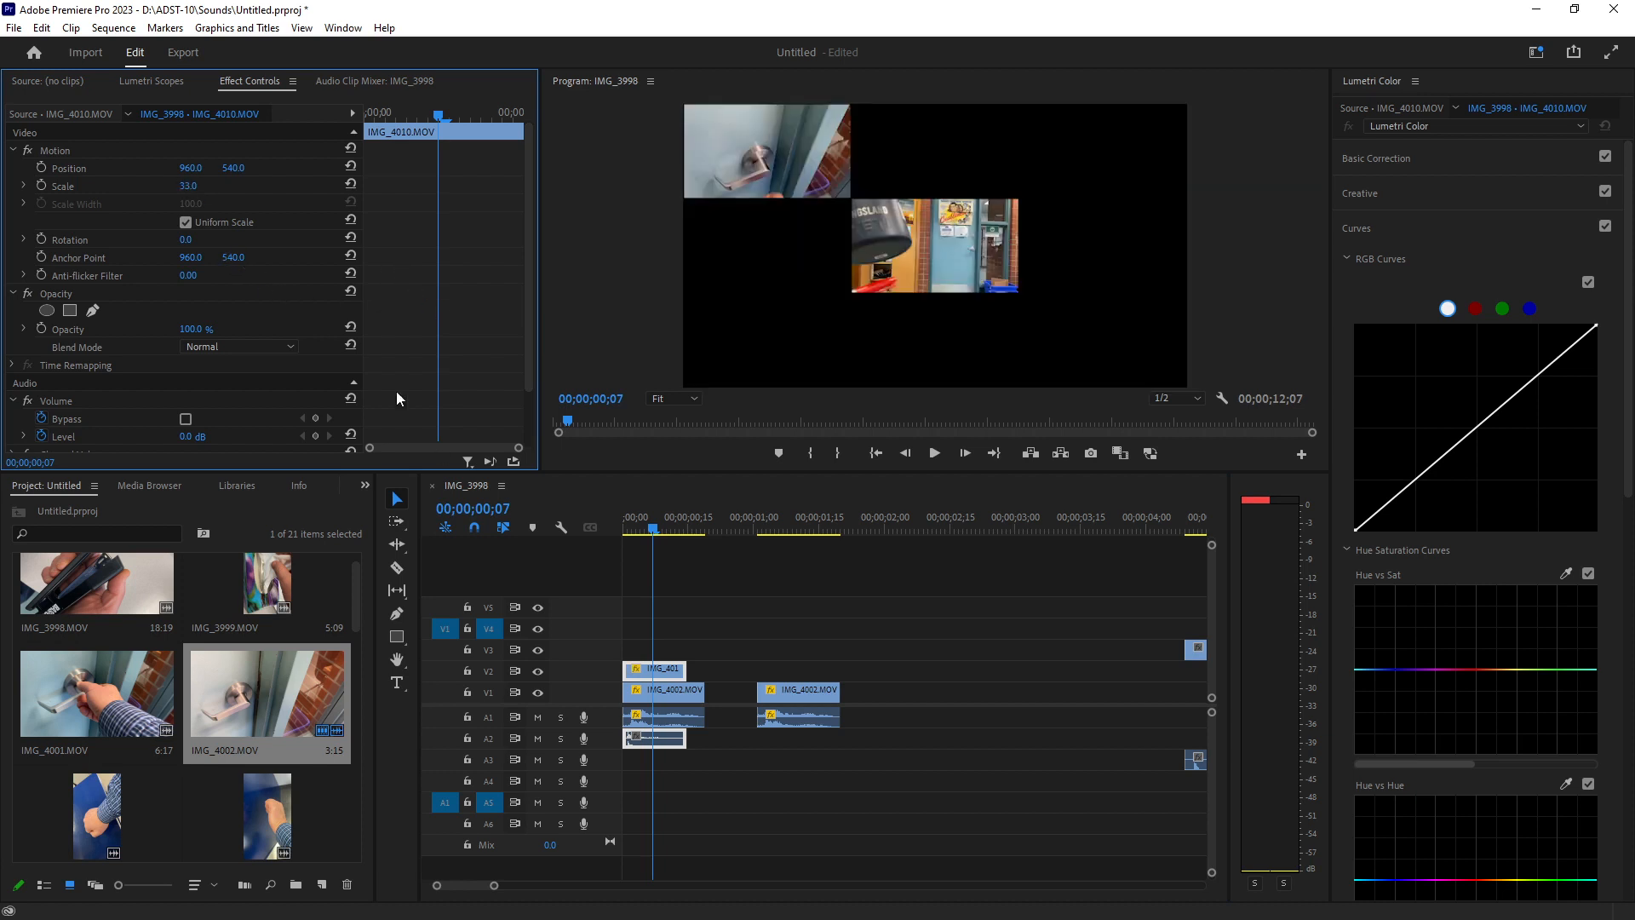
Move the scaled IMG_4010 picture to the top of the frame beside the IMG_4002 picture.
{"action": "left_click", "coordinate": [917, 232]}
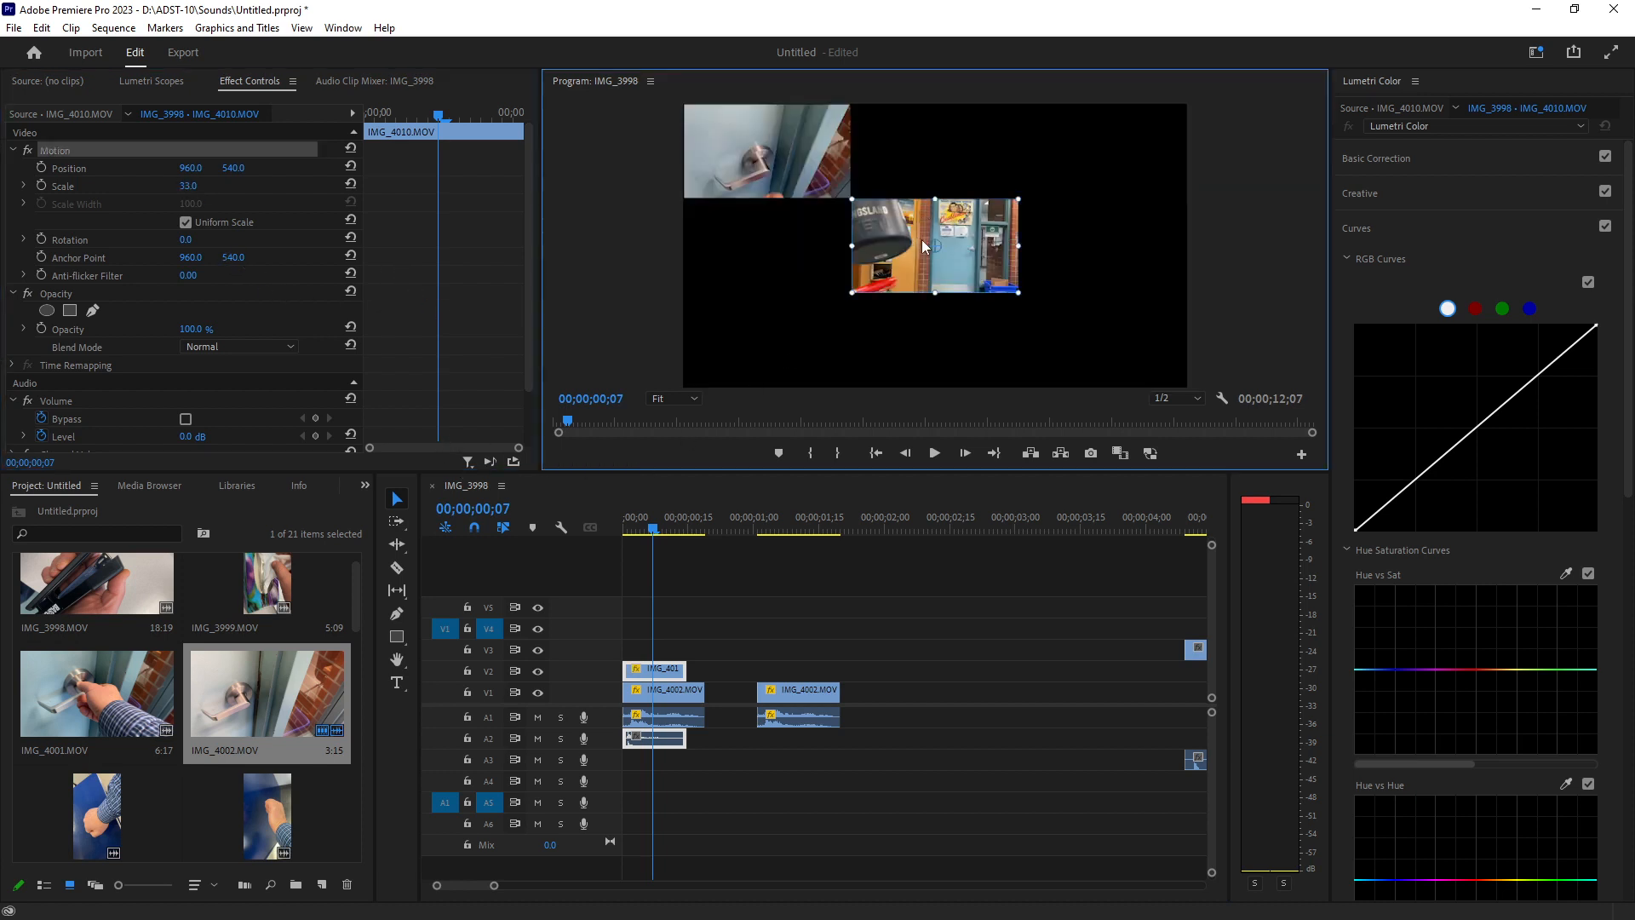
{"action": "left_click_drag", "start_coordinate": [917, 231], "coordinate": [923, 152]}
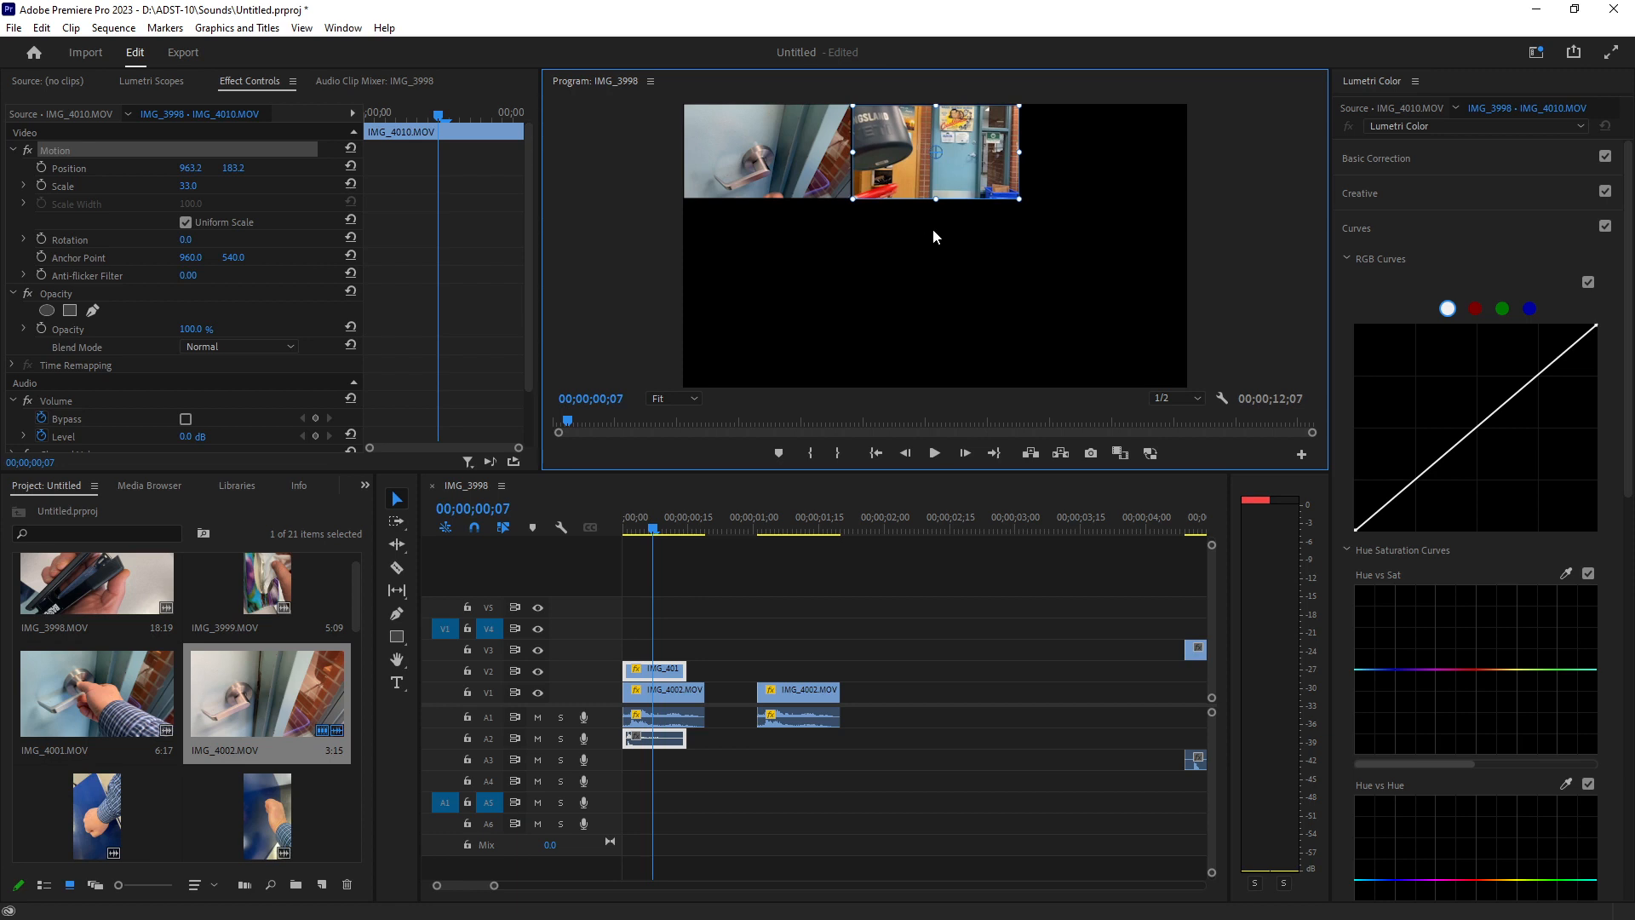
{"action": "left_click_drag", "start_coordinate": [947, 175], "coordinate": [947, 174]}
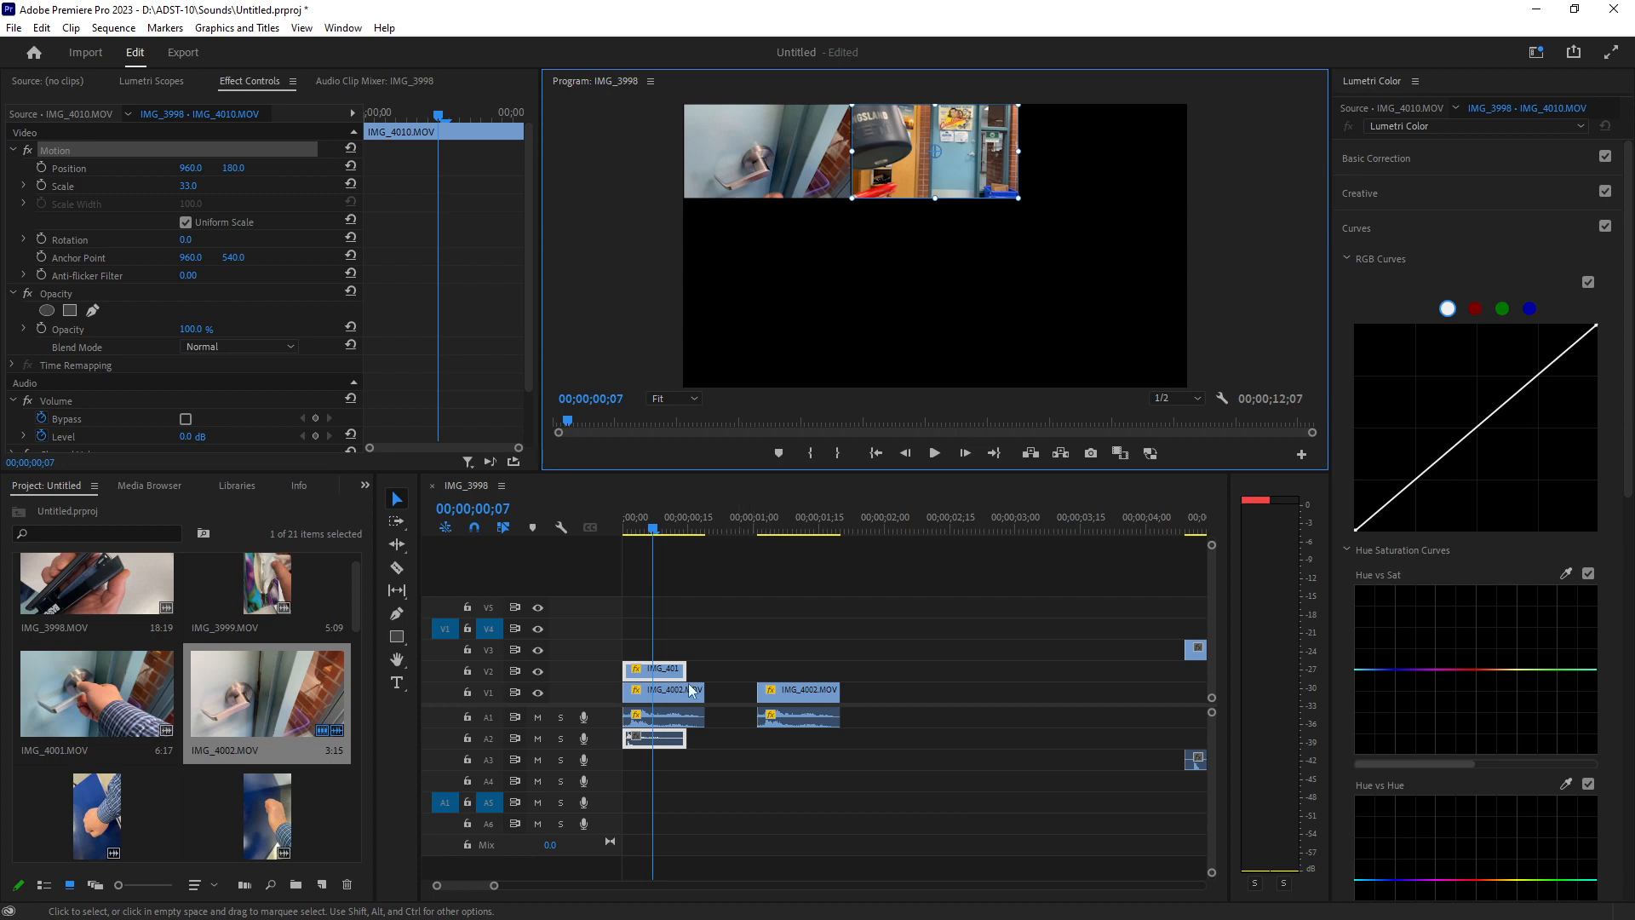
Duplicate IMG_4010 after itself on V2 and slide the copy left so it follows the first without a gap.
{"action": "left_click_drag", "start_coordinate": [673, 675], "coordinate": [732, 672]}
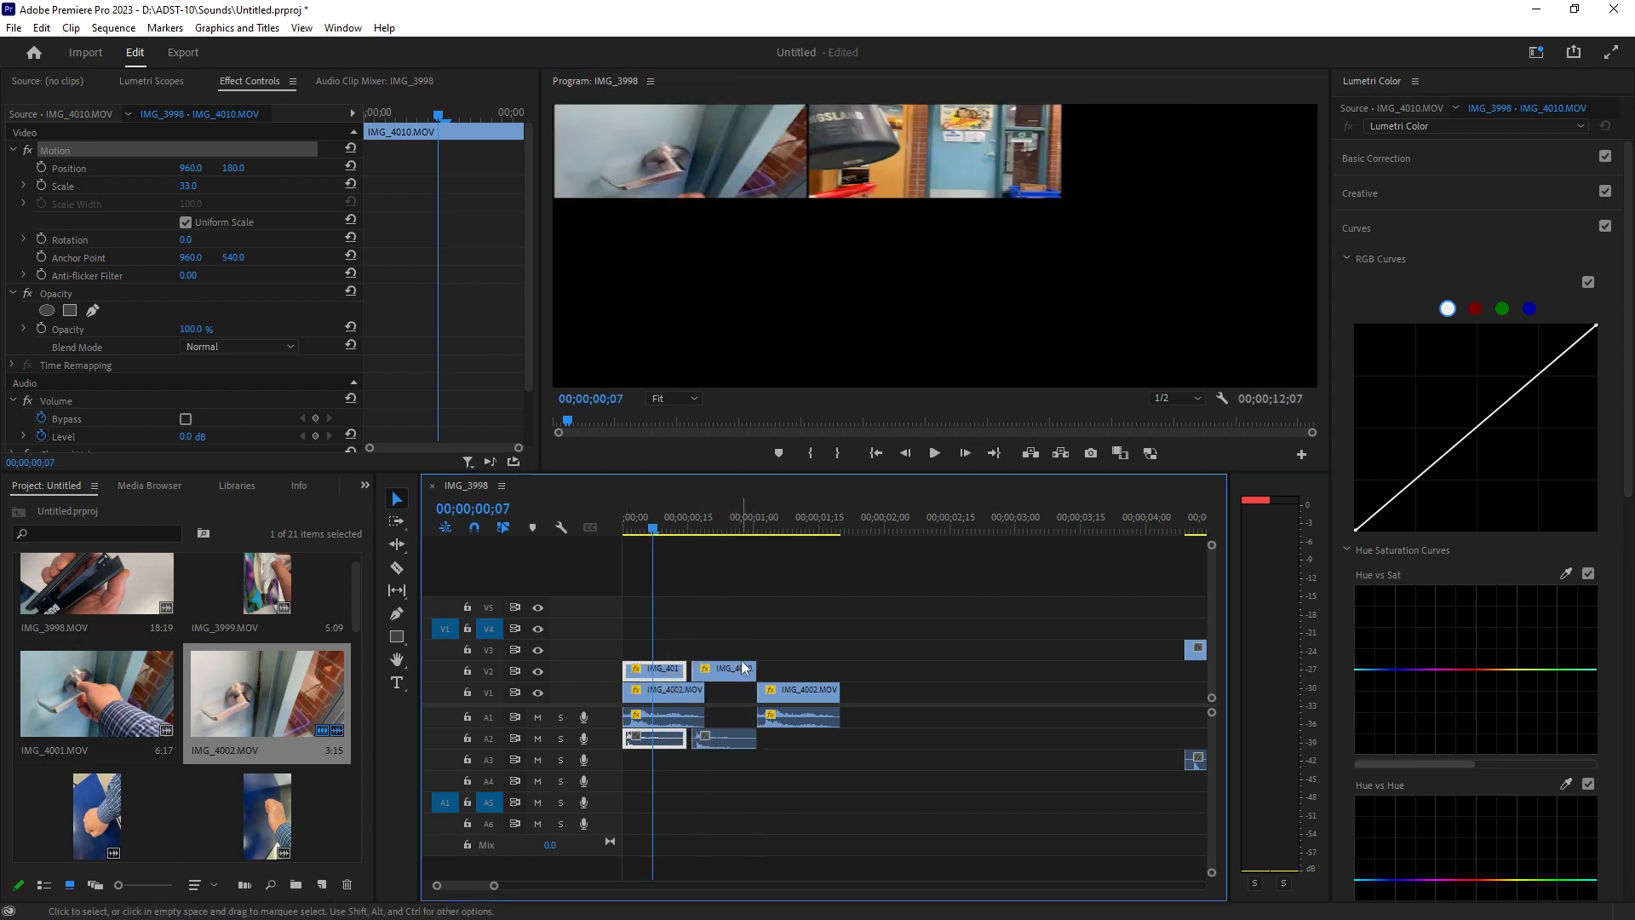
{"action": "left_click", "coordinate": [675, 521]}
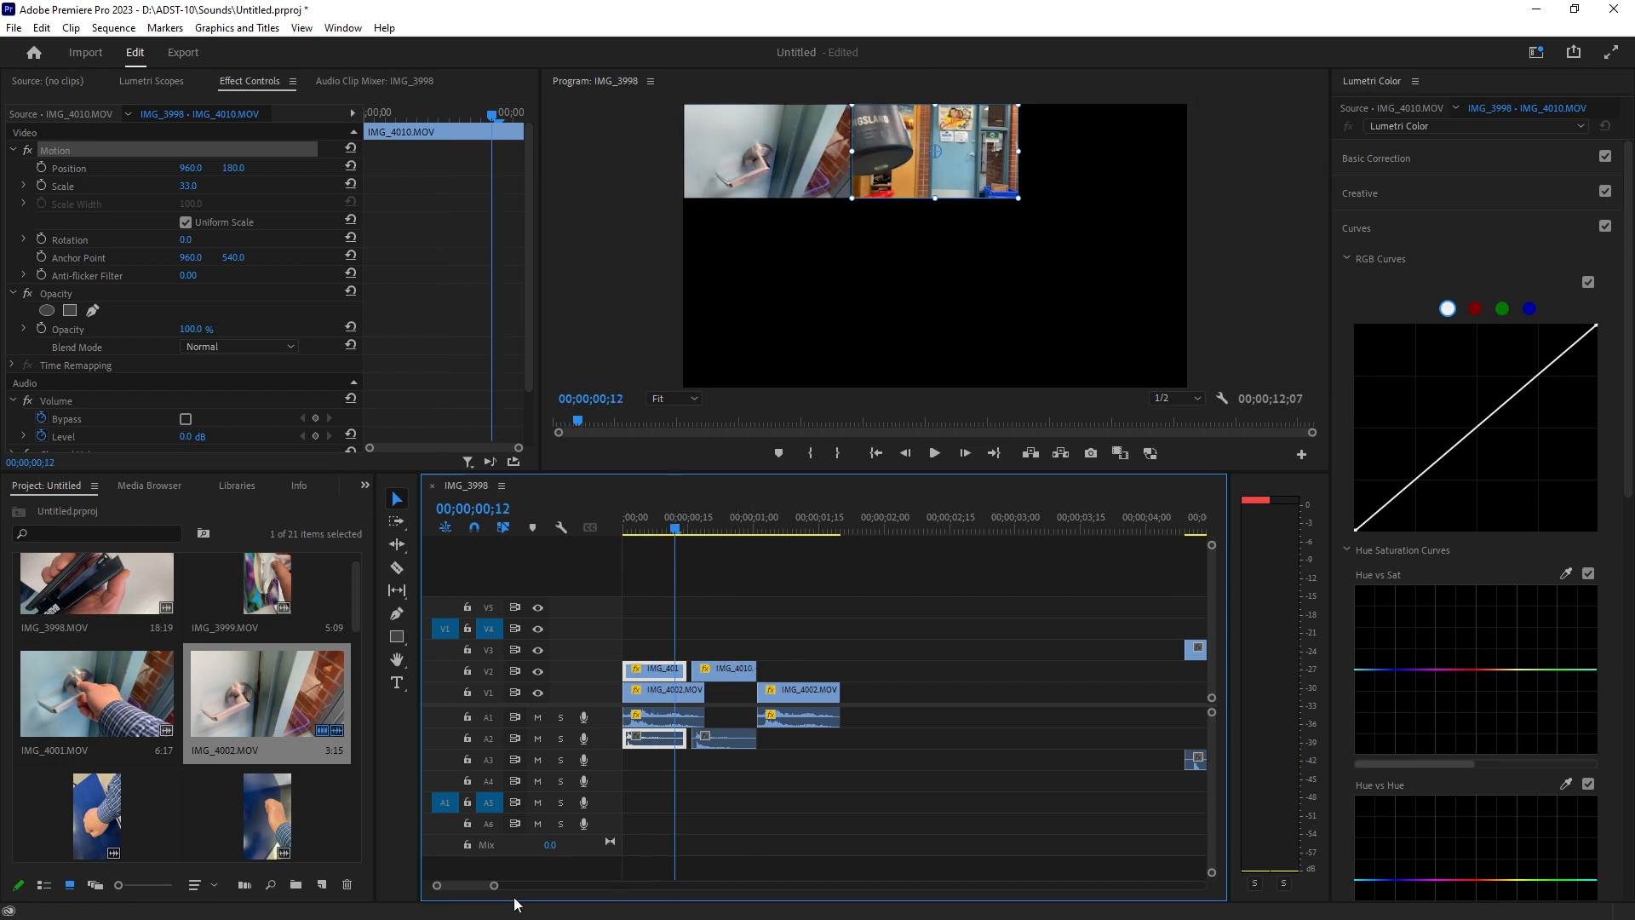
{"action": "left_click_drag", "start_coordinate": [495, 886], "coordinate": [489, 896]}
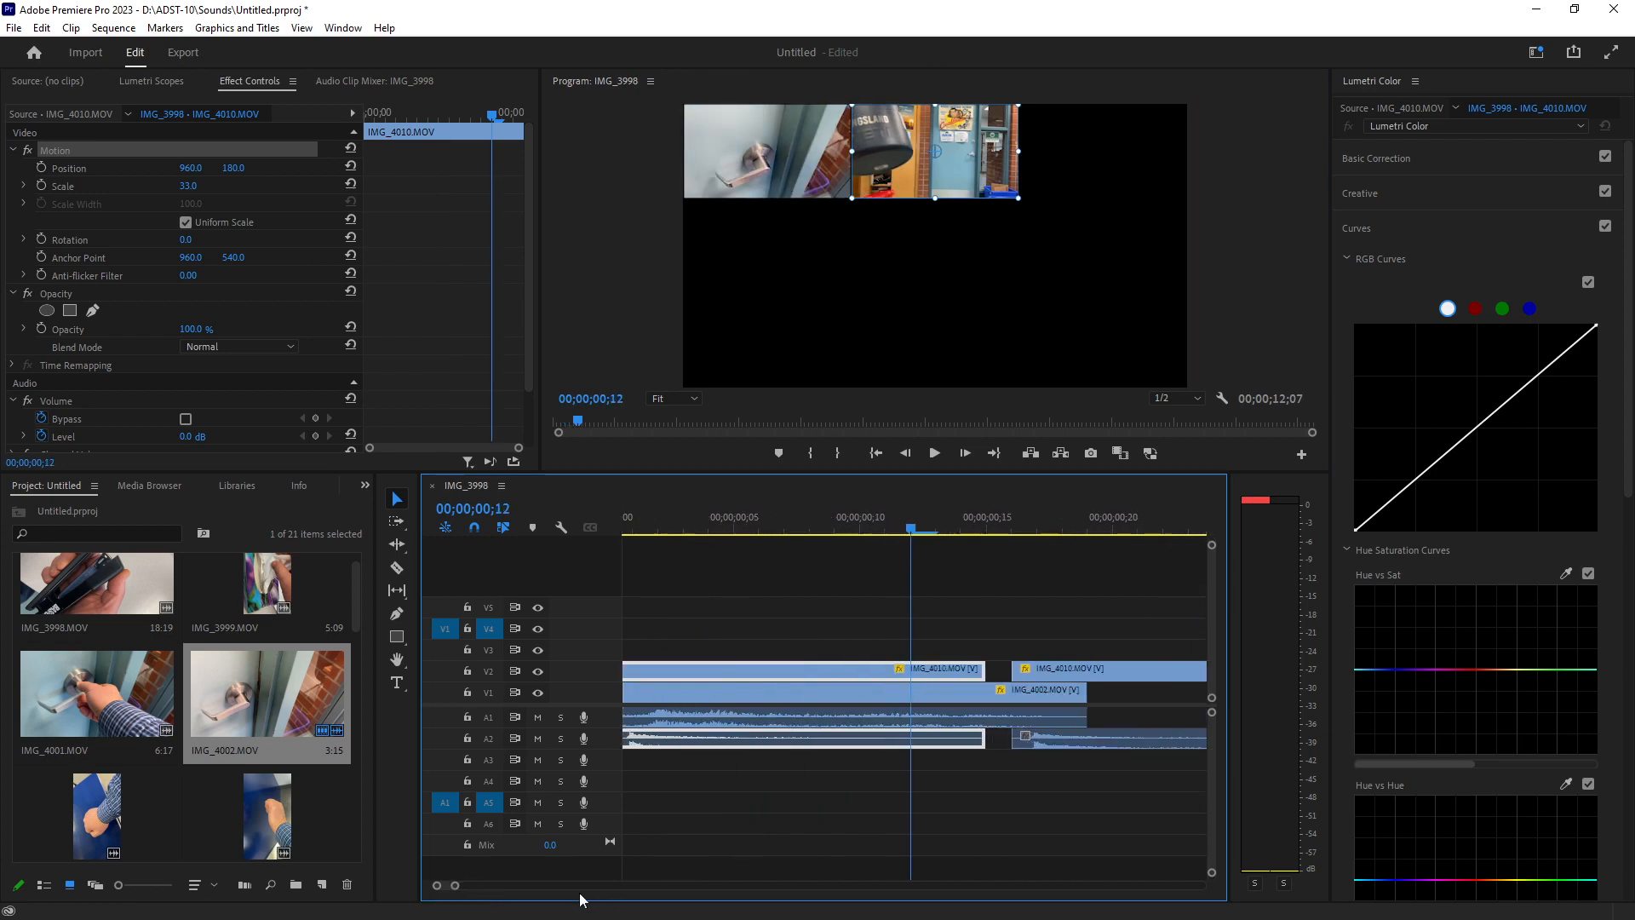
{"action": "left_click_drag", "start_coordinate": [1112, 668], "coordinate": [1096, 675]}
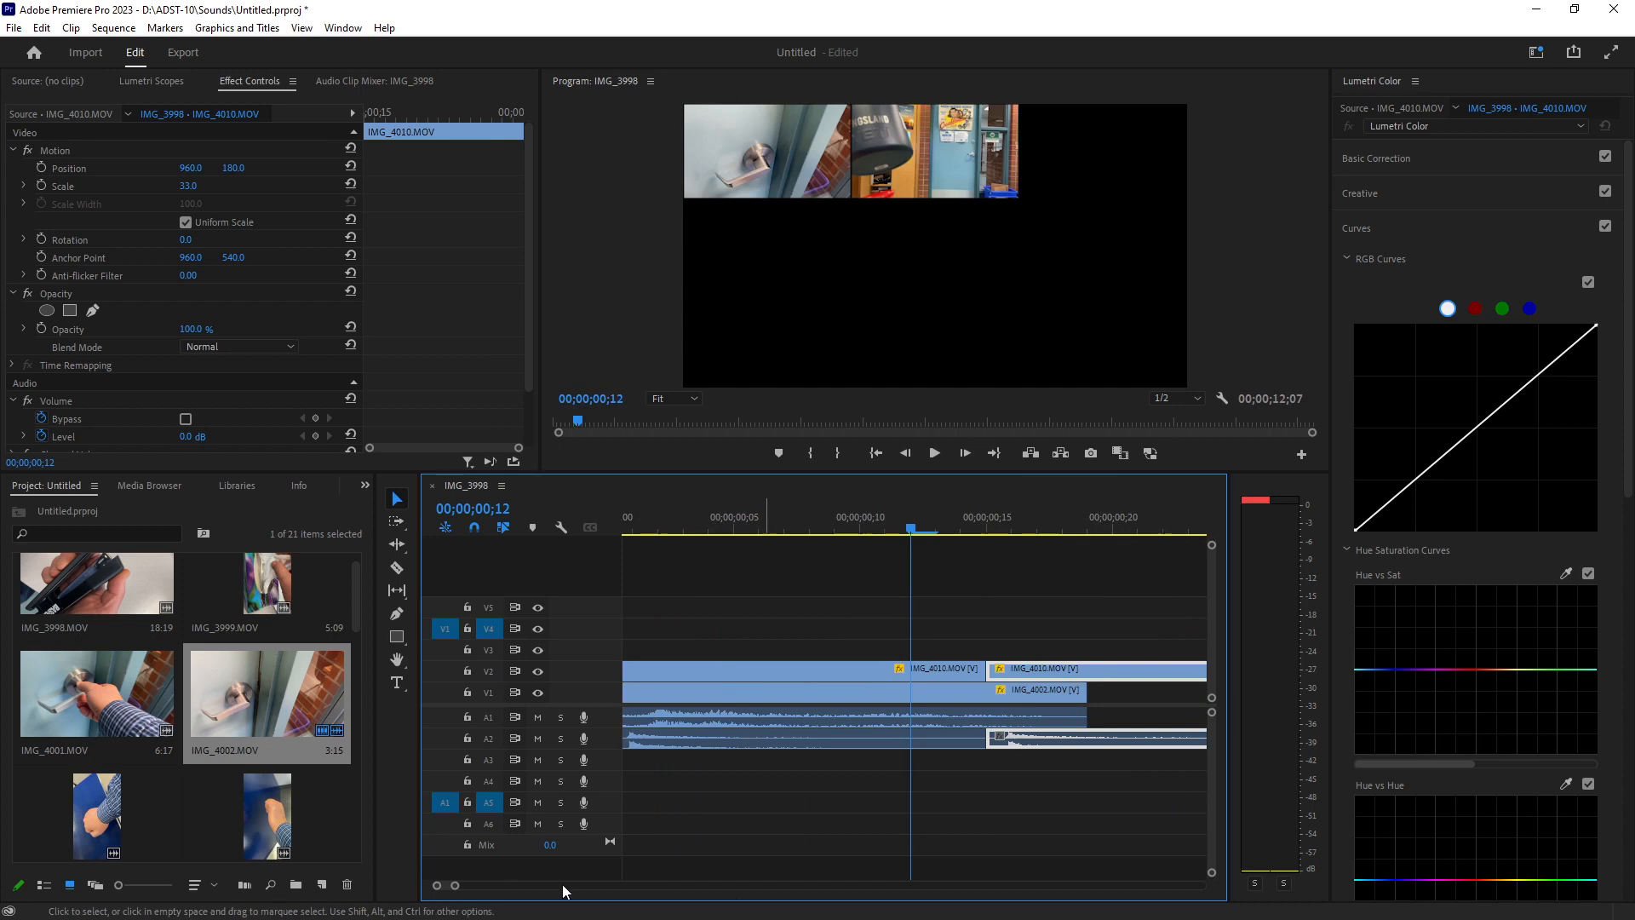
Duplicate the two IMG_4010 clips on V2 so a second pair sits above the second IMG_4002 clip.
{"action": "left_click_drag", "start_coordinate": [464, 887], "coordinate": [498, 875]}
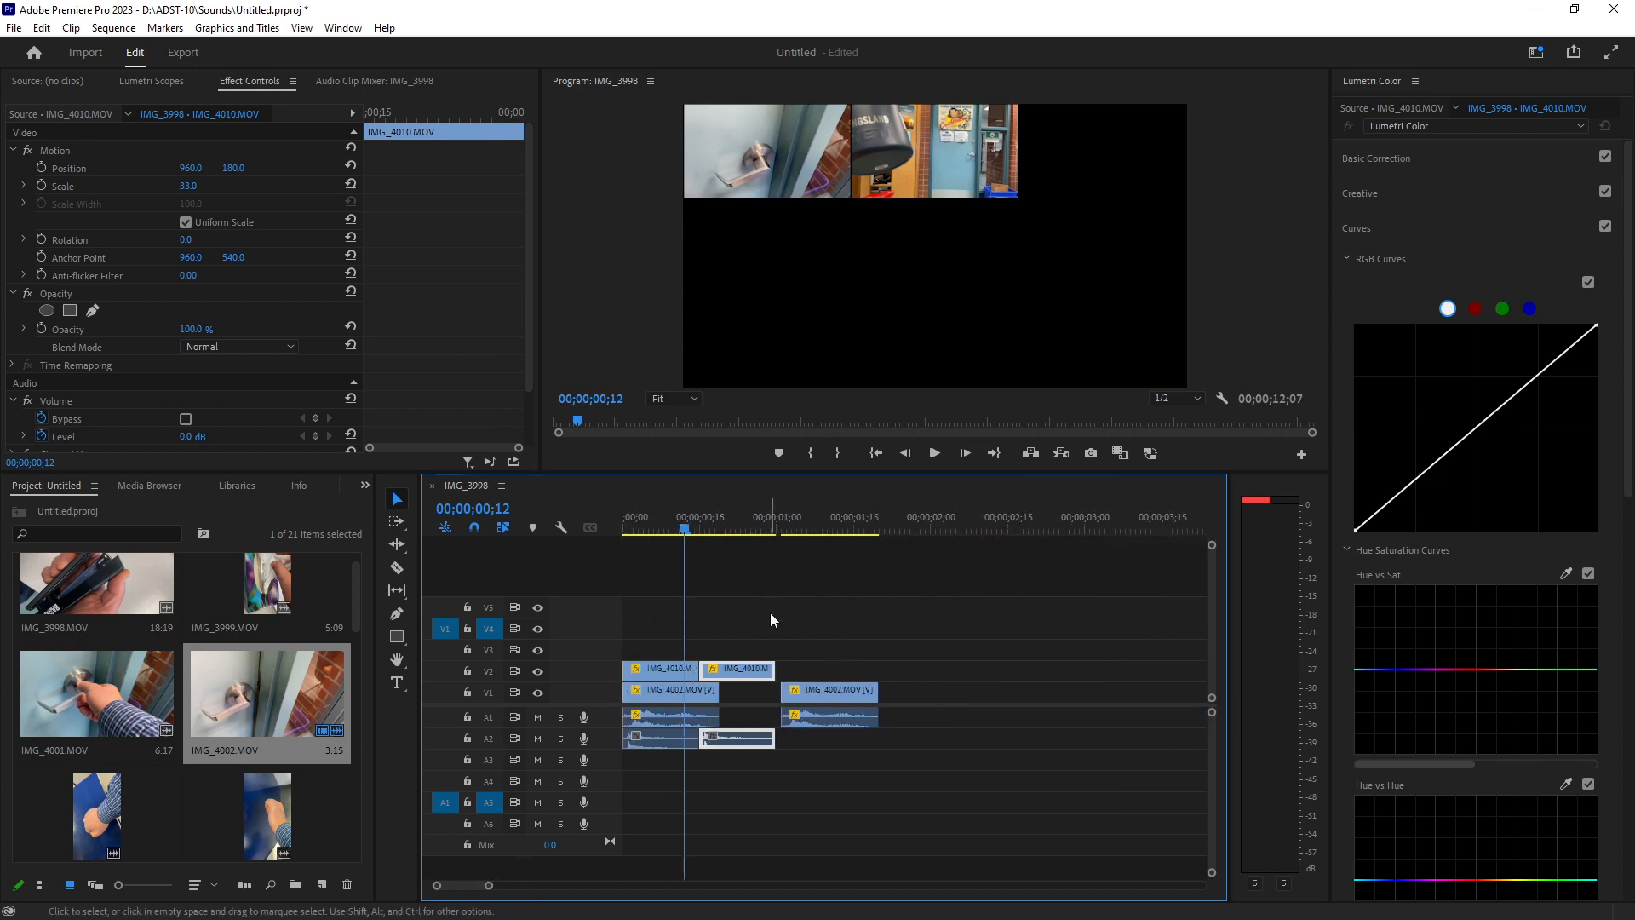
{"action": "left_click_drag", "start_coordinate": [770, 612], "coordinate": [888, 667]}
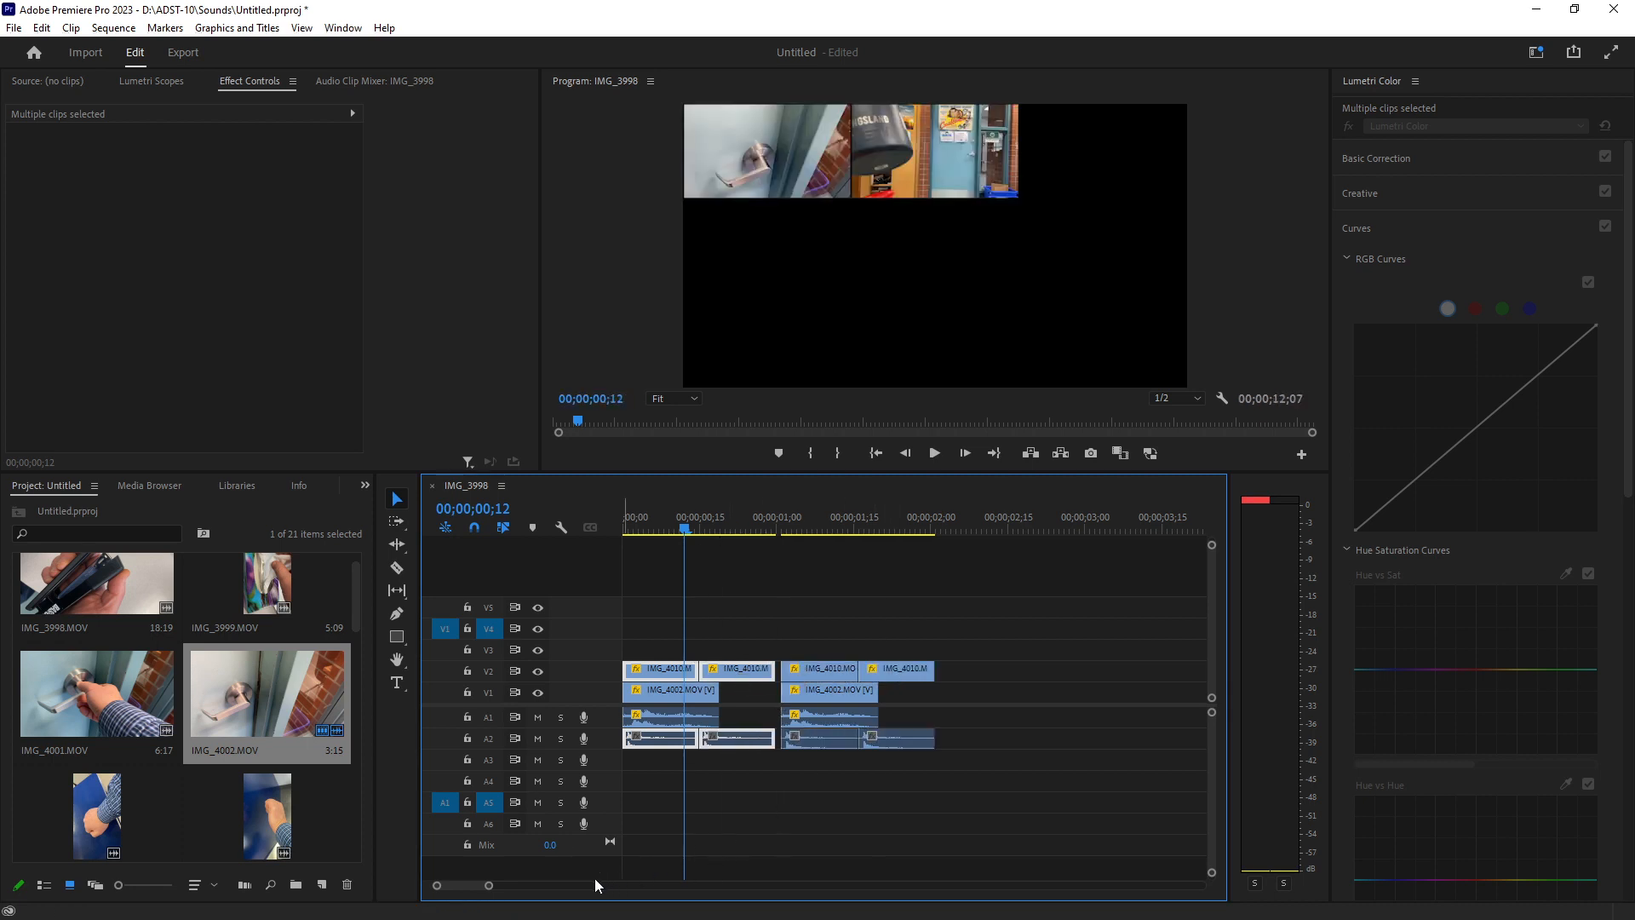
Slide the copied IMG_4010 clips and the second IMG_4002 clip left to close the gaps between clips.
{"action": "left_click_drag", "start_coordinate": [494, 889], "coordinate": [469, 889]}
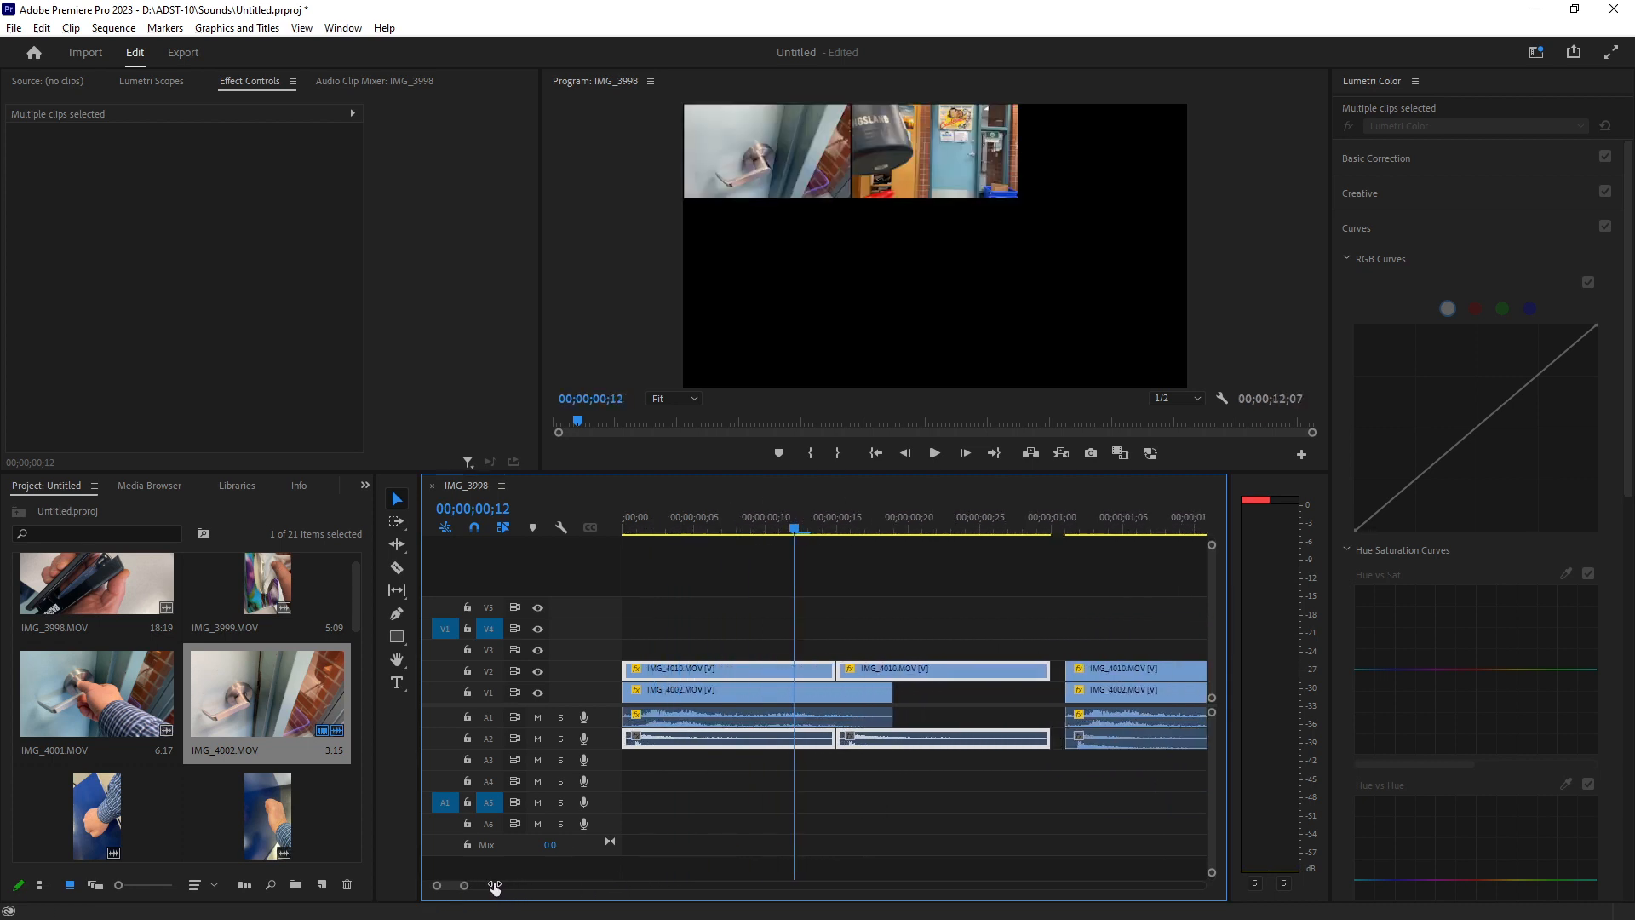
{"action": "left_click_drag", "start_coordinate": [1129, 666], "coordinate": [1114, 664]}
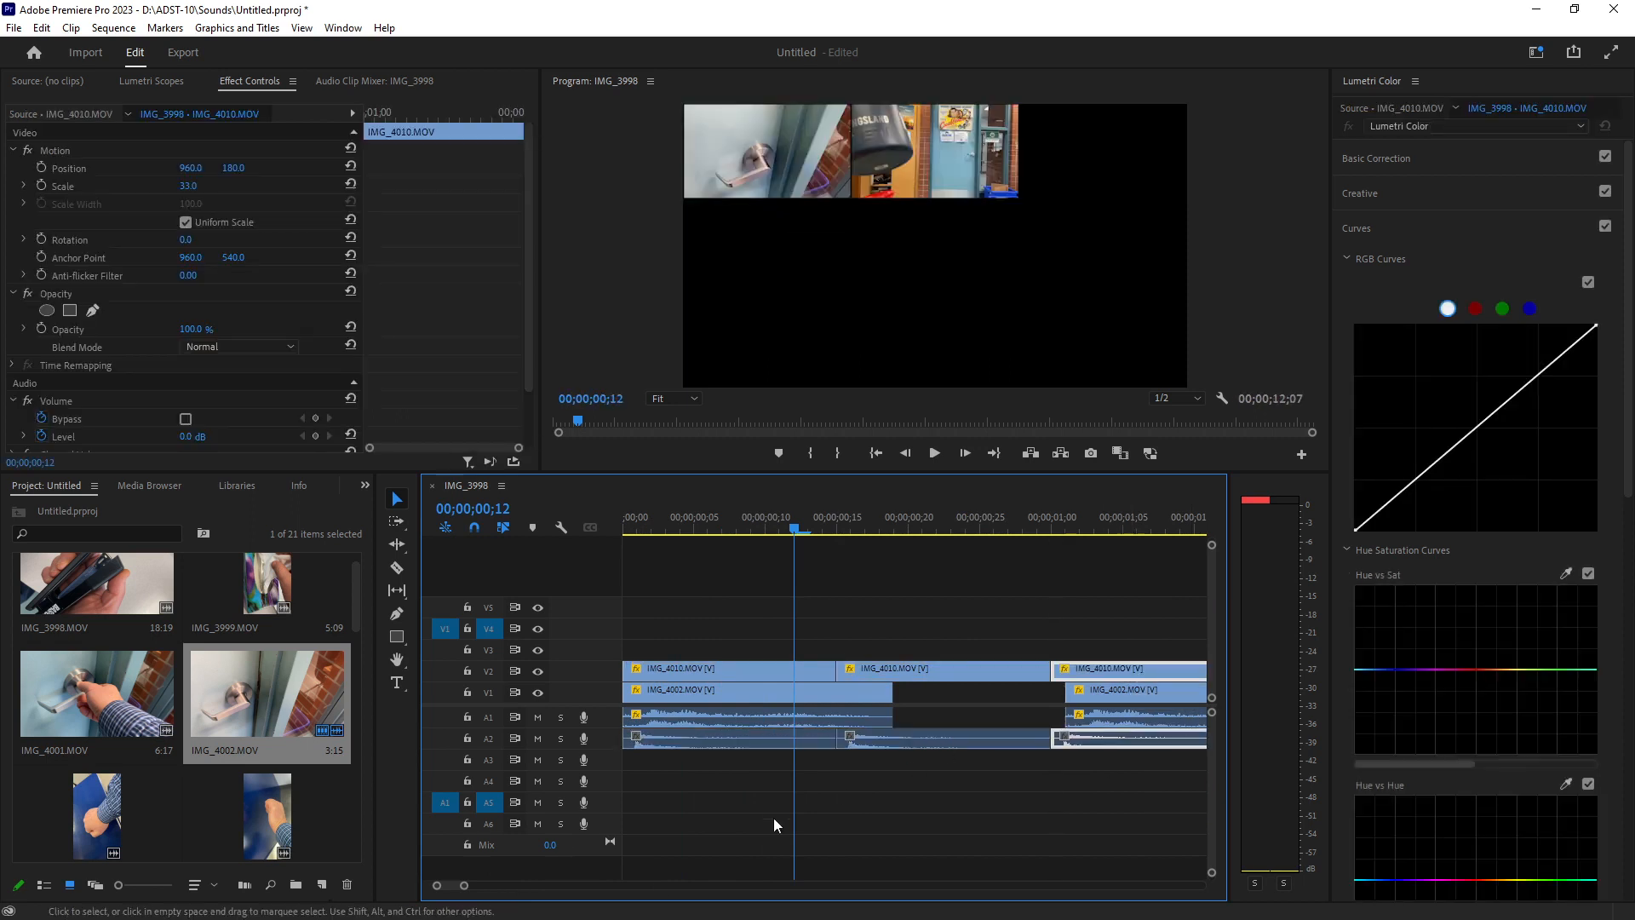
{"action": "scroll", "coordinate": [539, 886], "scroll_direction": "down", "scroll_amount": 5}
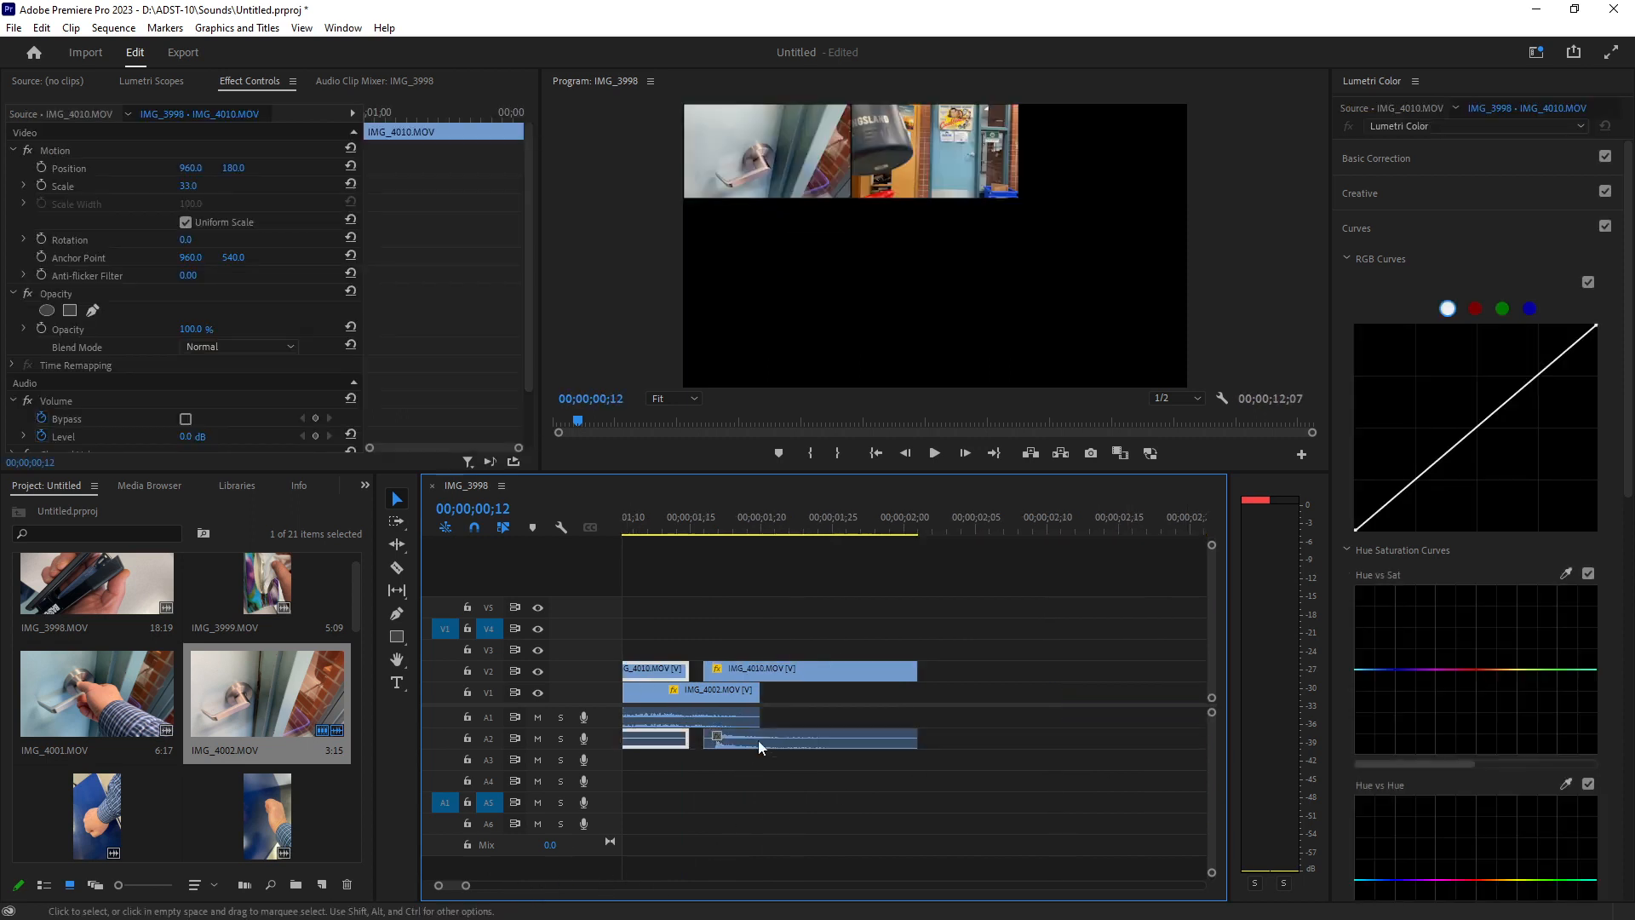
{"action": "left_click_drag", "start_coordinate": [812, 667], "coordinate": [804, 666]}
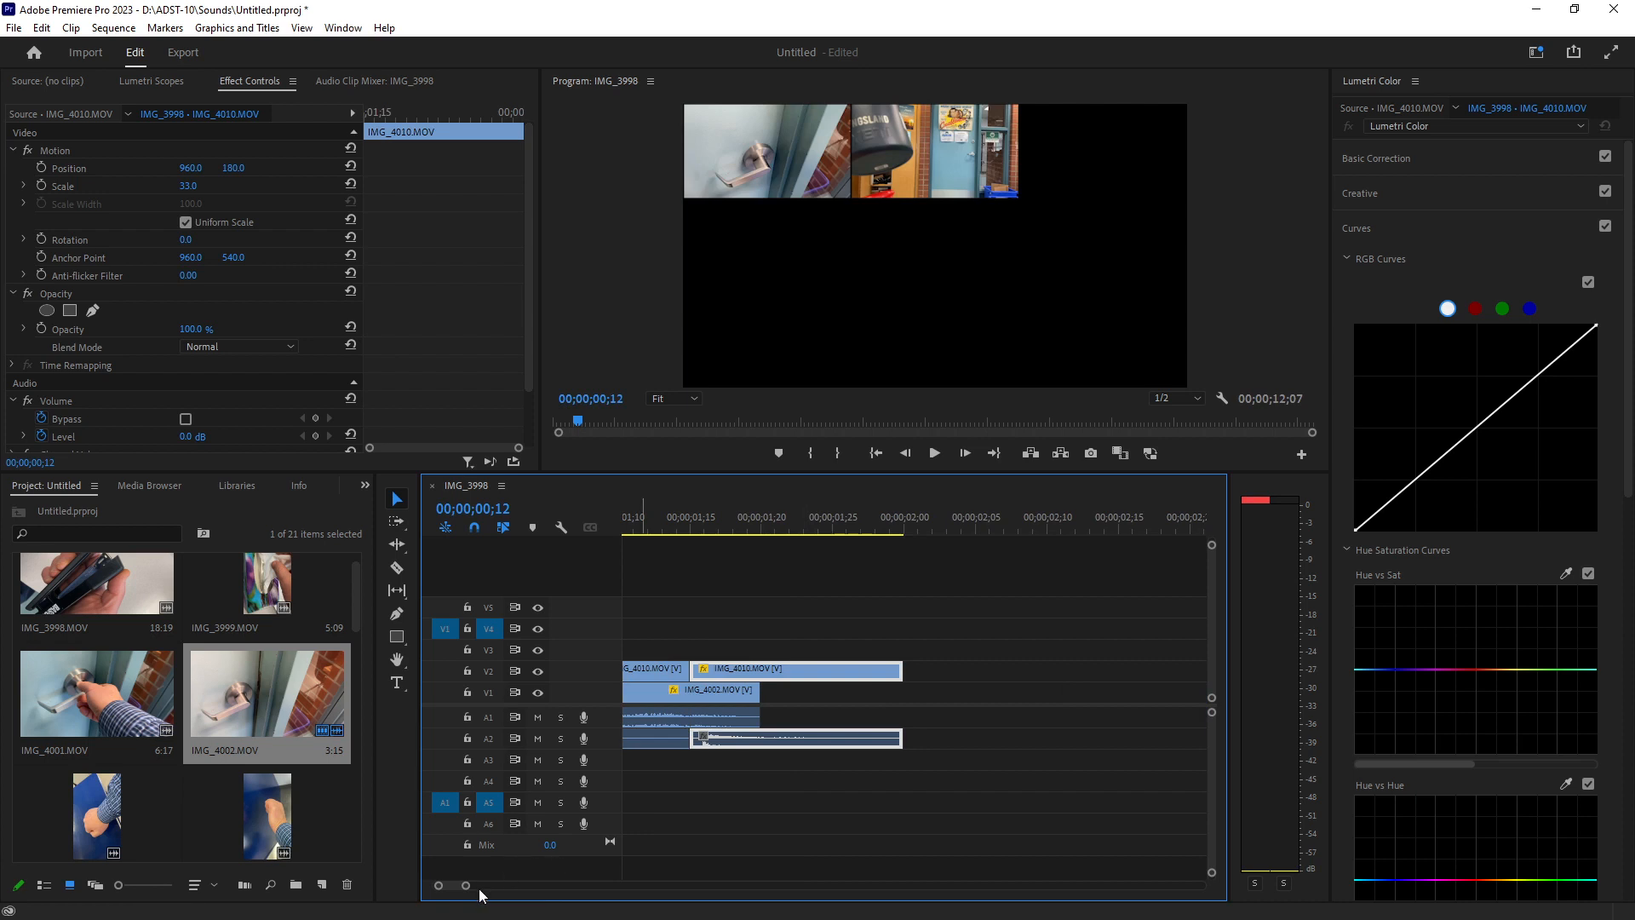
{"action": "left_click_drag", "start_coordinate": [466, 886], "coordinate": [479, 885]}
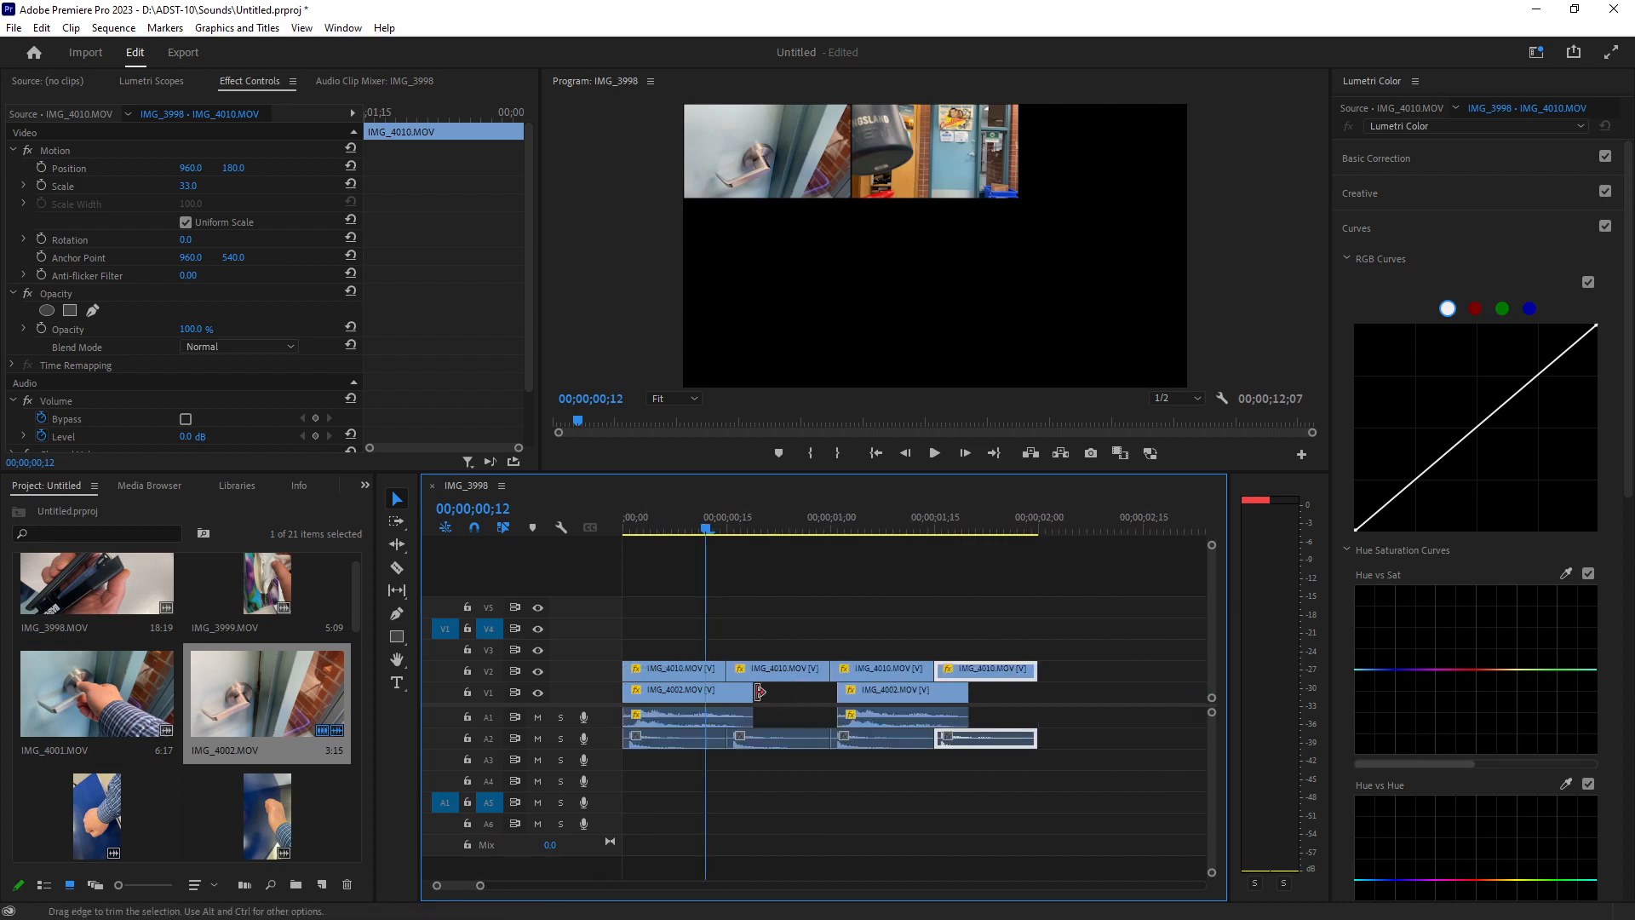
{"action": "left_click_drag", "start_coordinate": [892, 698], "coordinate": [883, 700]}
Play back the sequence from the start to review the picture-in-picture layout.
{"action": "left_click", "coordinate": [617, 529]}
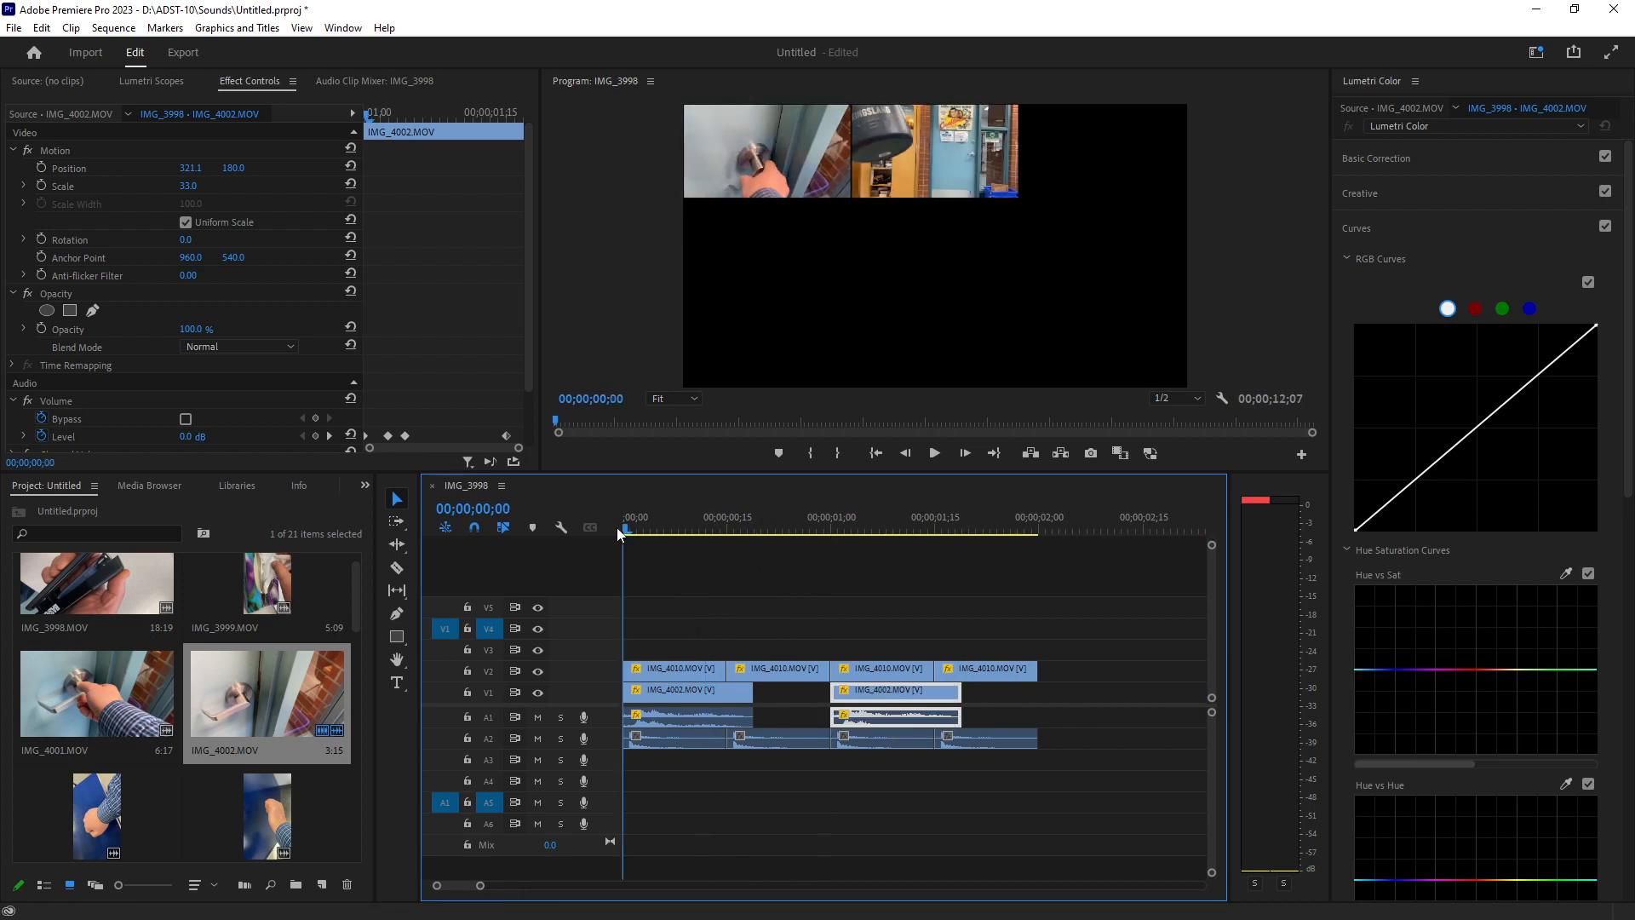
{"action": "key", "text": "space"}
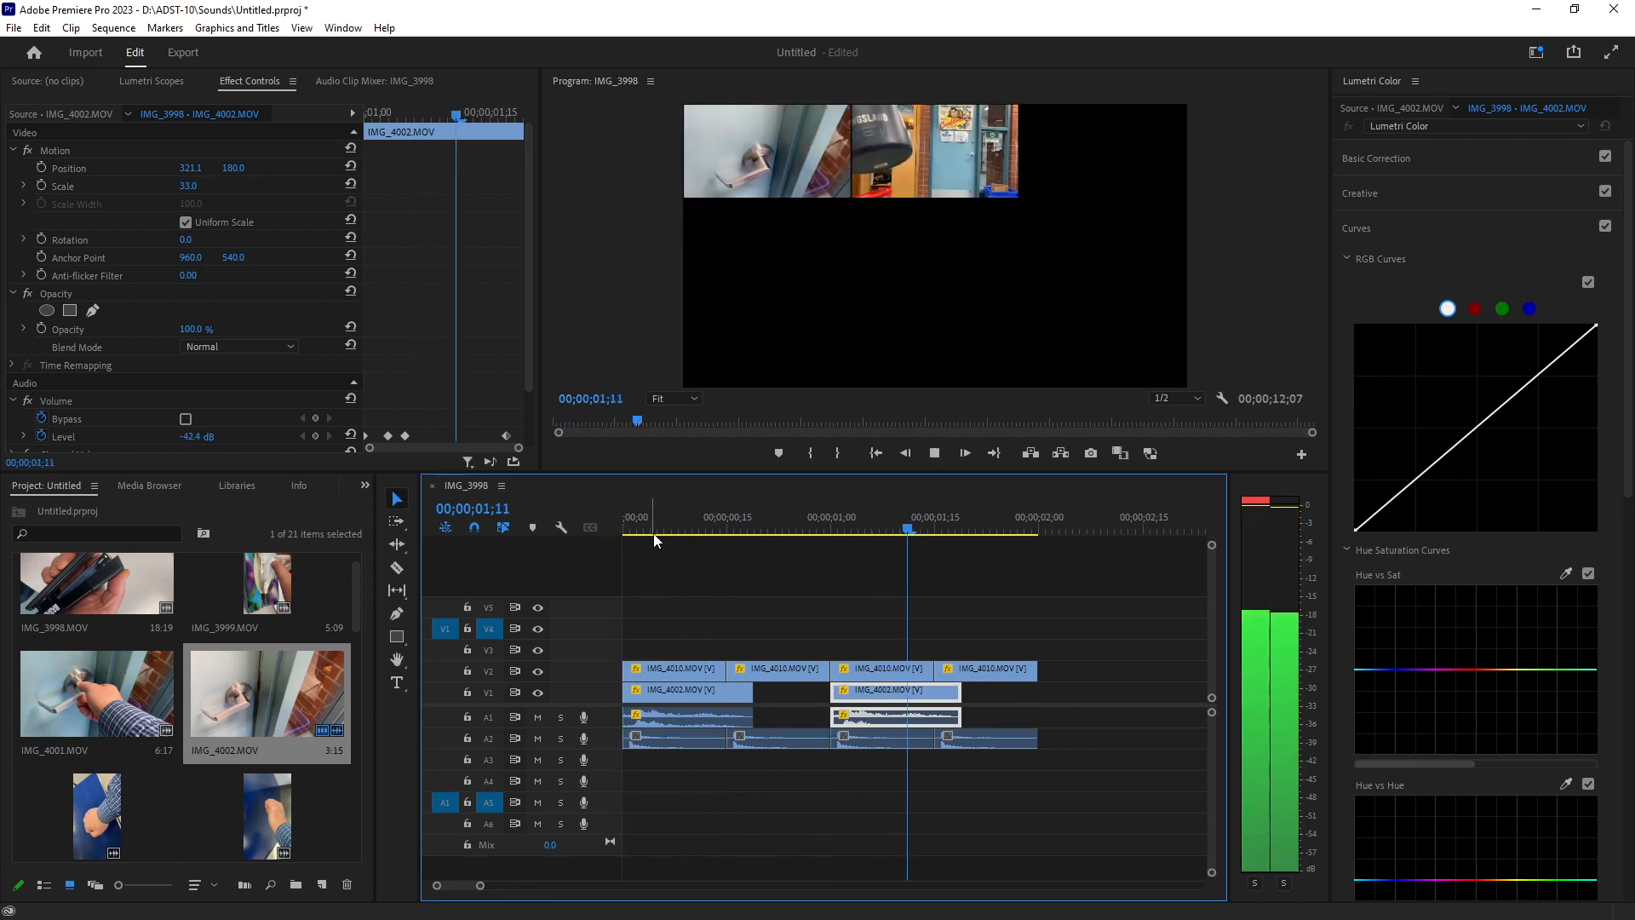
{"action": "key", "text": "space"}
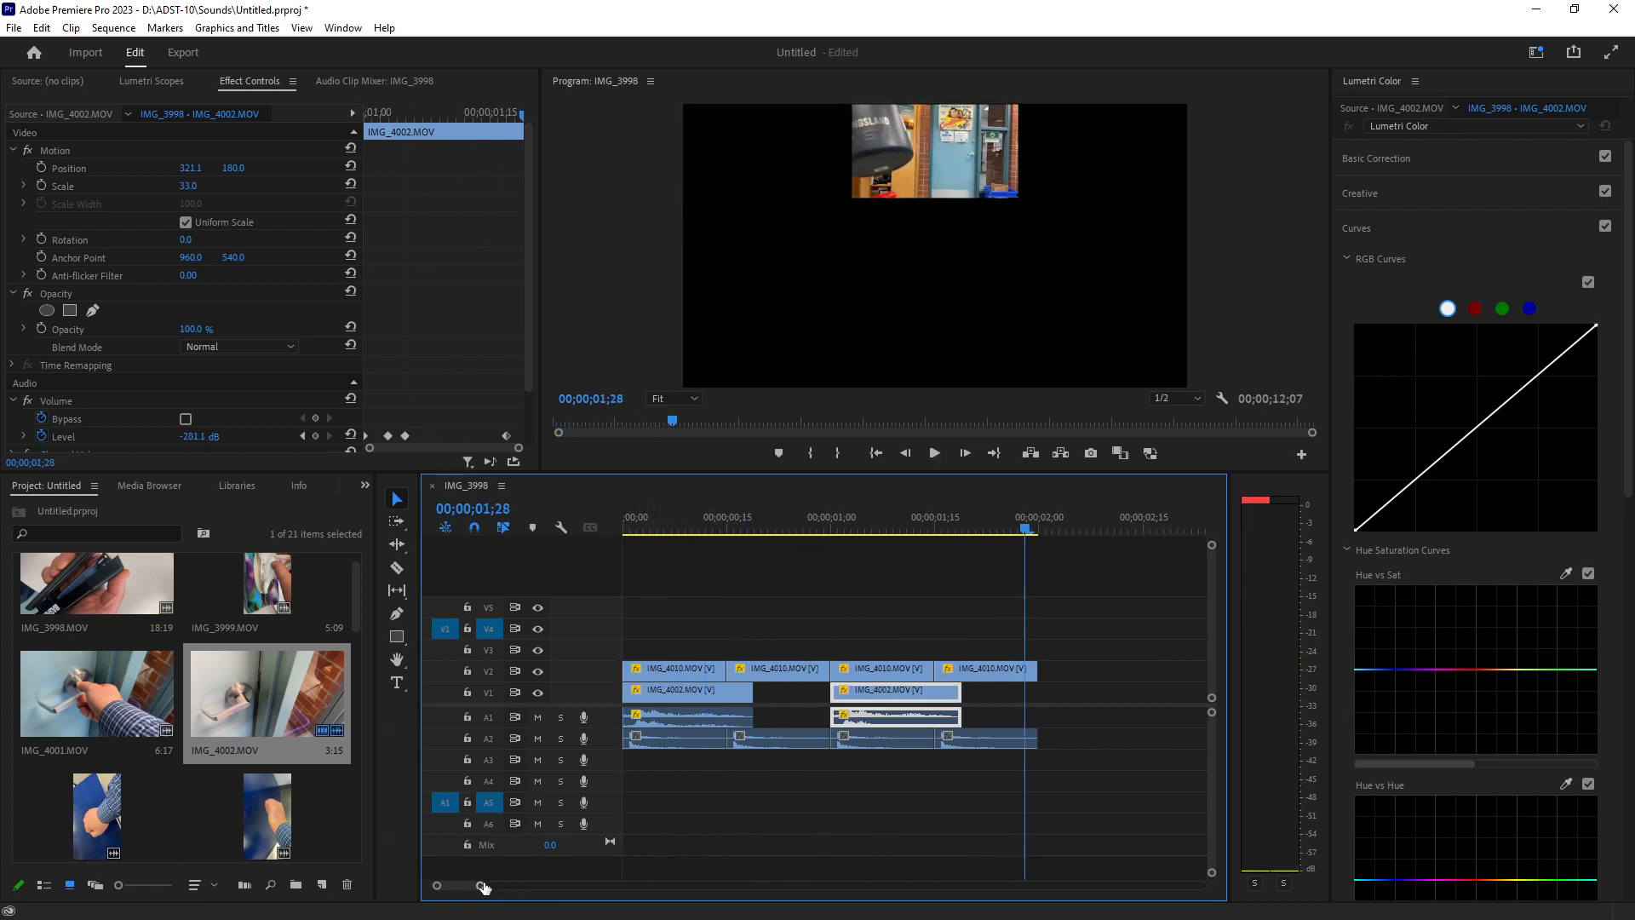
{"action": "left_click_drag", "start_coordinate": [483, 887], "coordinate": [514, 886]}
{"action": "left_click", "coordinate": [956, 524]}
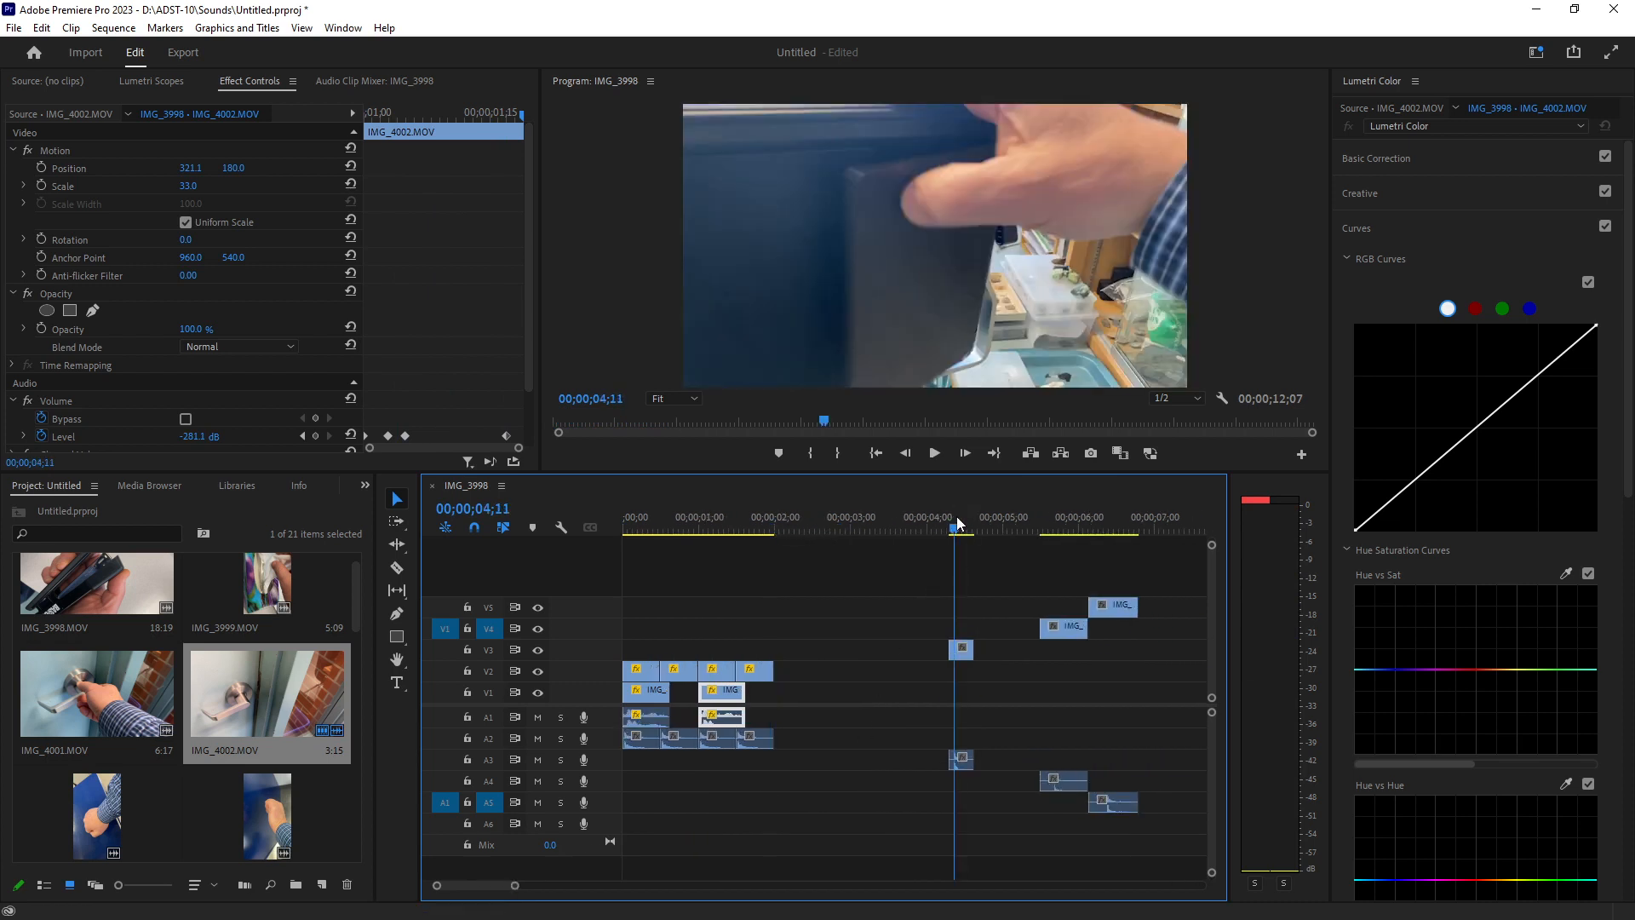
{"action": "key", "text": "space"}
{"action": "key", "text": "space"}
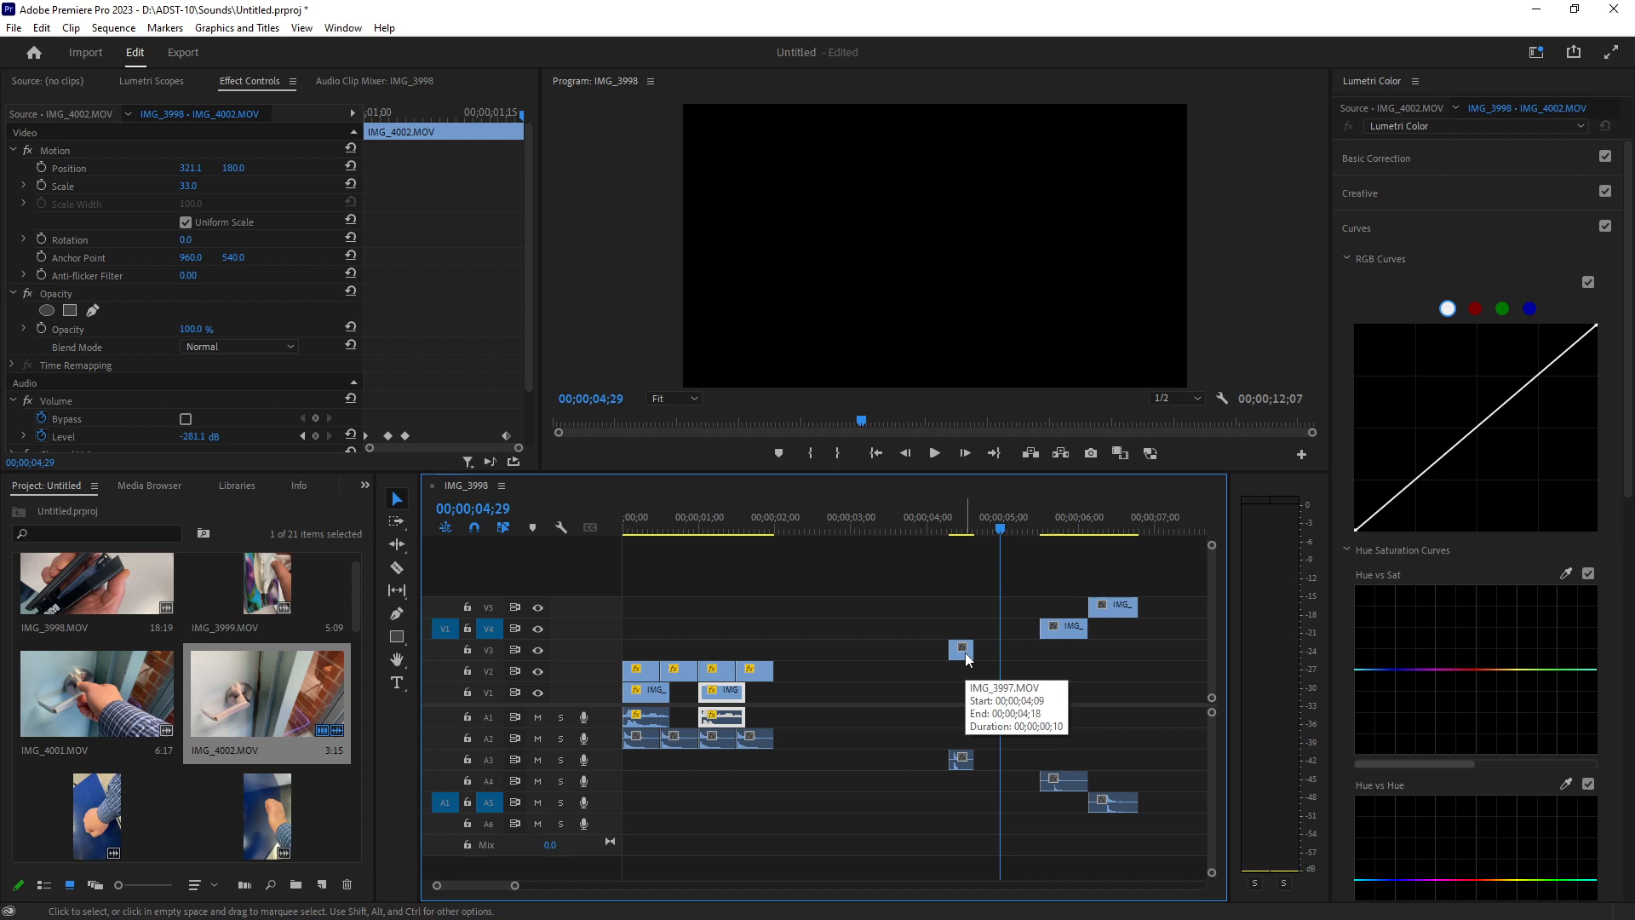
Move IMG_3997 on V3 to start at about 00;00;00;18 and set its Scale to 33.
{"action": "left_click_drag", "start_coordinate": [965, 655], "coordinate": [679, 660]}
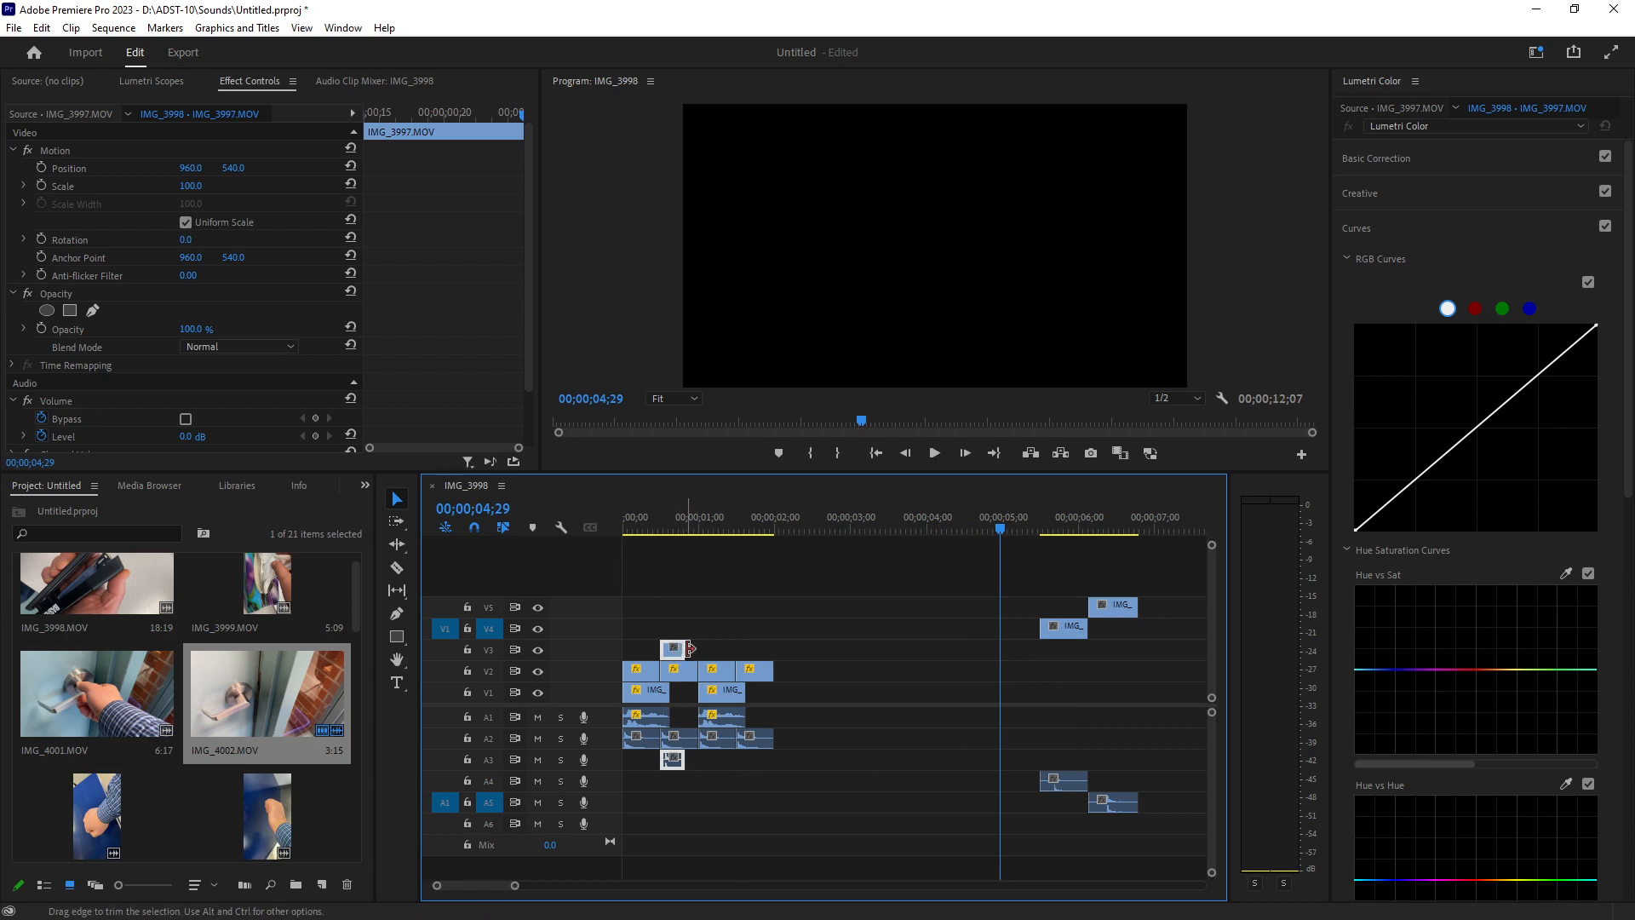
{"action": "left_click", "coordinate": [667, 517]}
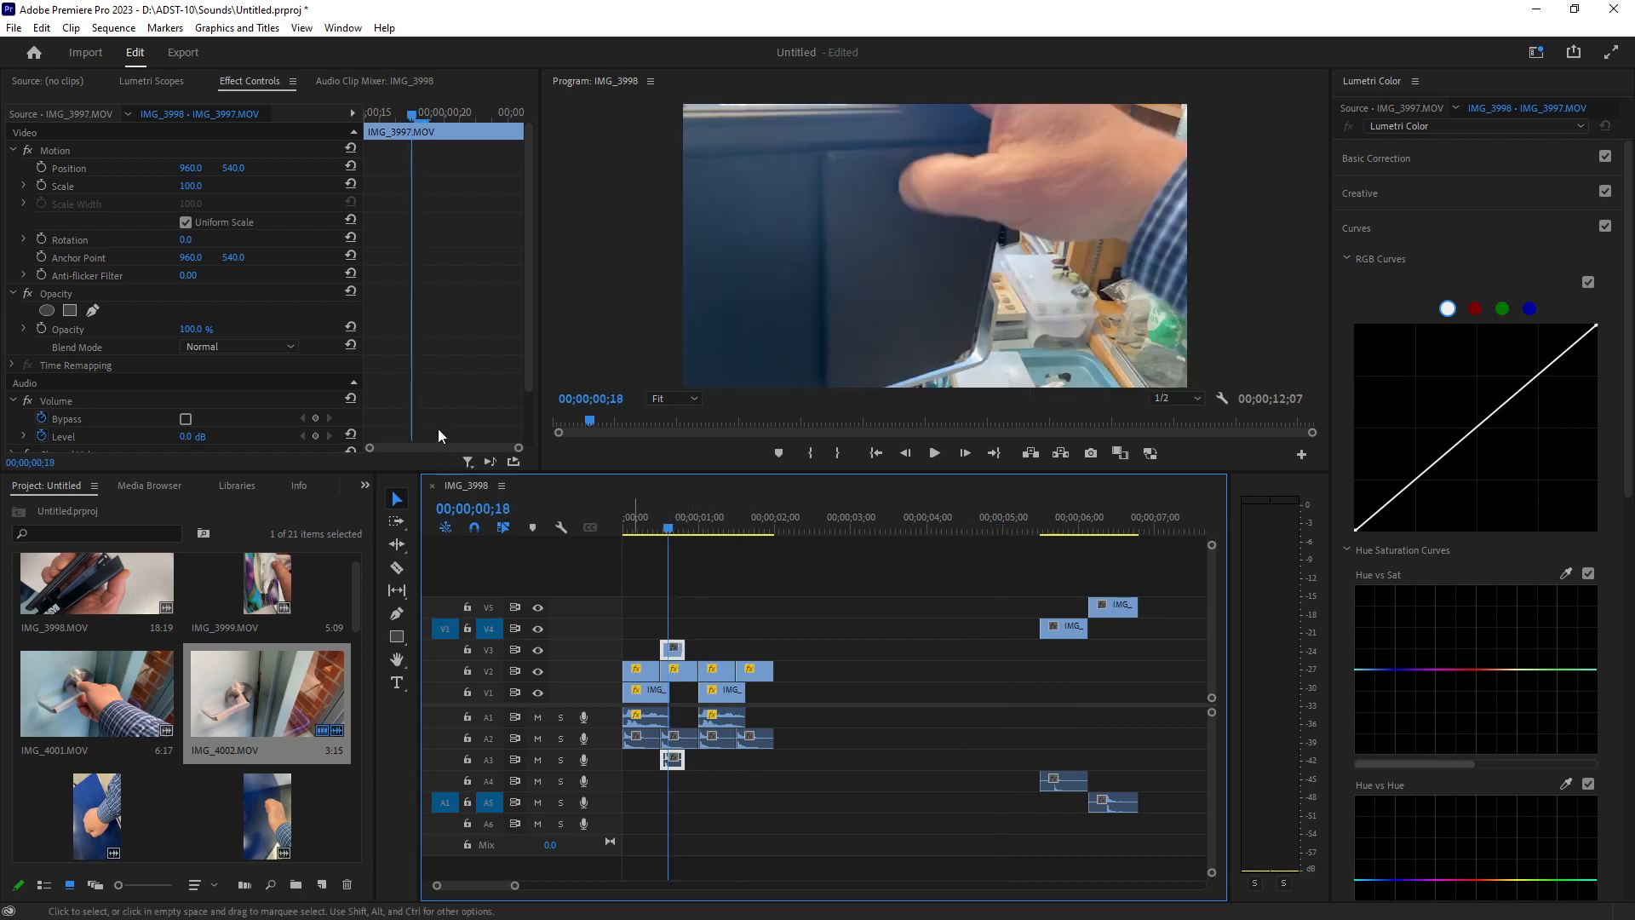
{"action": "left_click", "coordinate": [193, 186]}
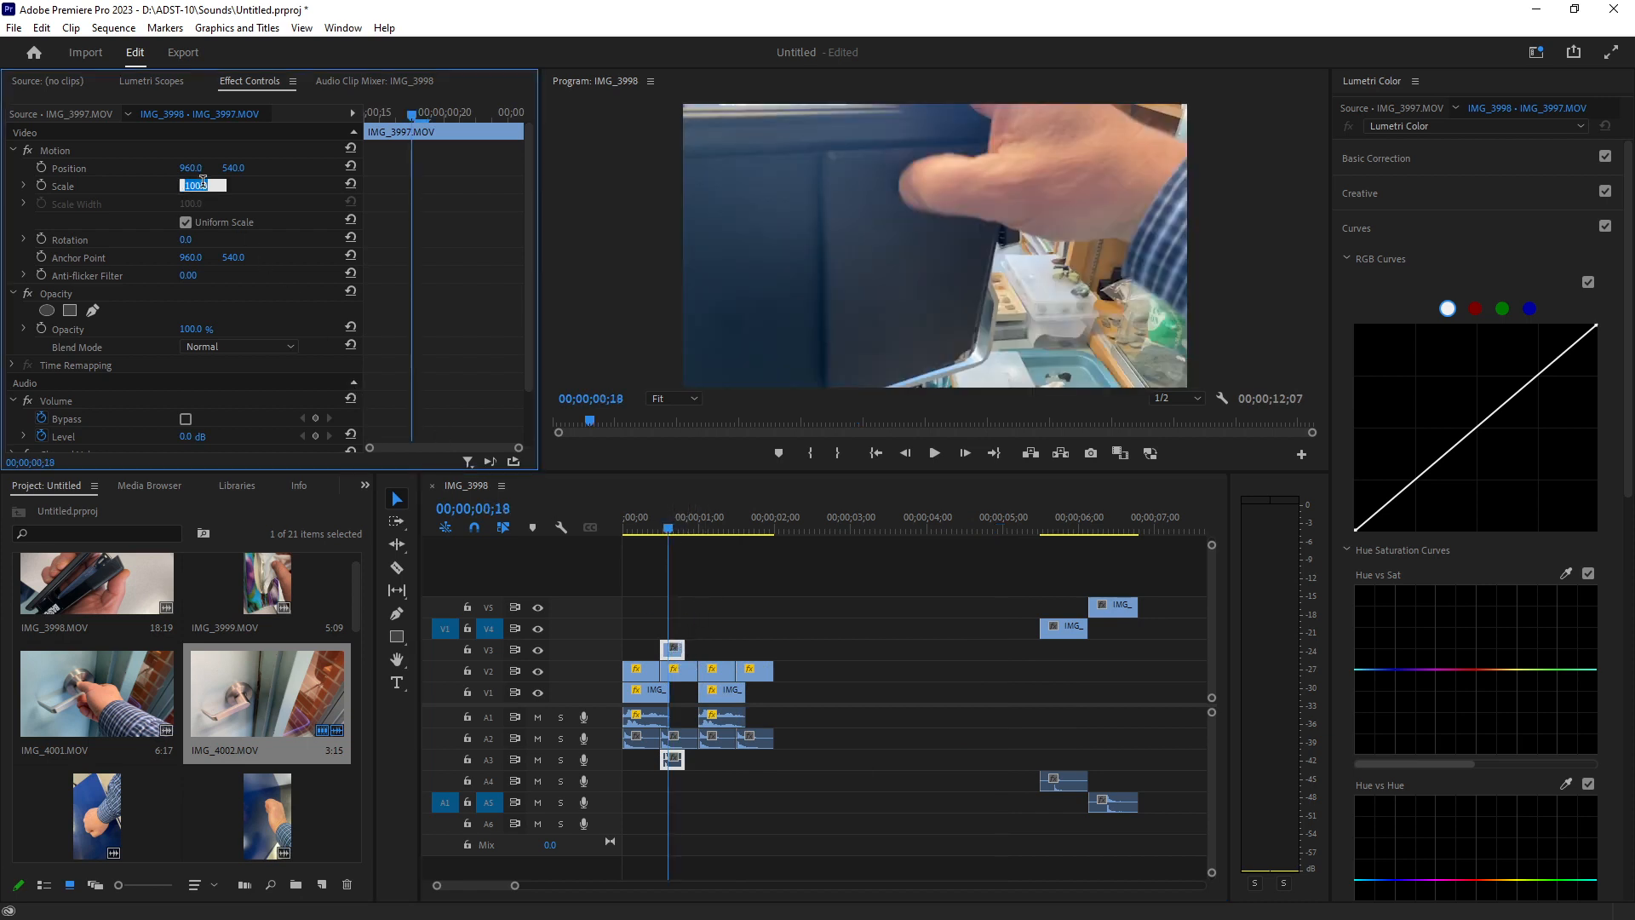
{"action": "type", "text": "33"}
{"action": "key", "text": "Return"}
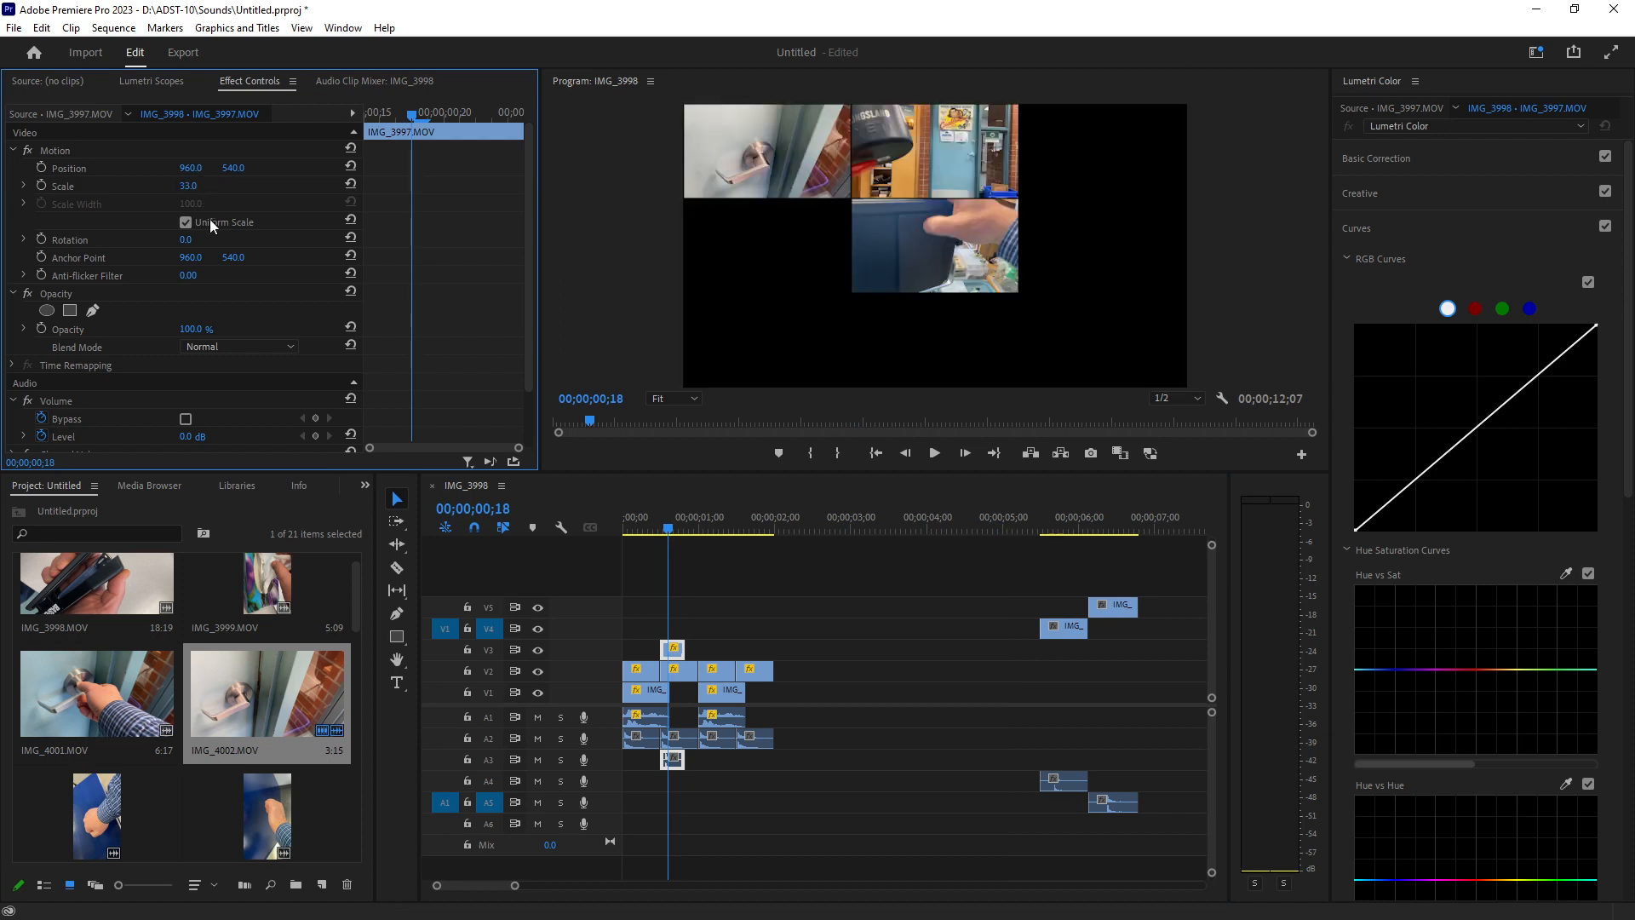
Position the scaled IMG_3997 picture in the top-right corner of the frame beside the other two.
{"action": "left_click", "coordinate": [932, 246]}
{"action": "left_click_drag", "start_coordinate": [942, 248], "coordinate": [1104, 158]}
{"action": "left_click", "coordinate": [1039, 277]}
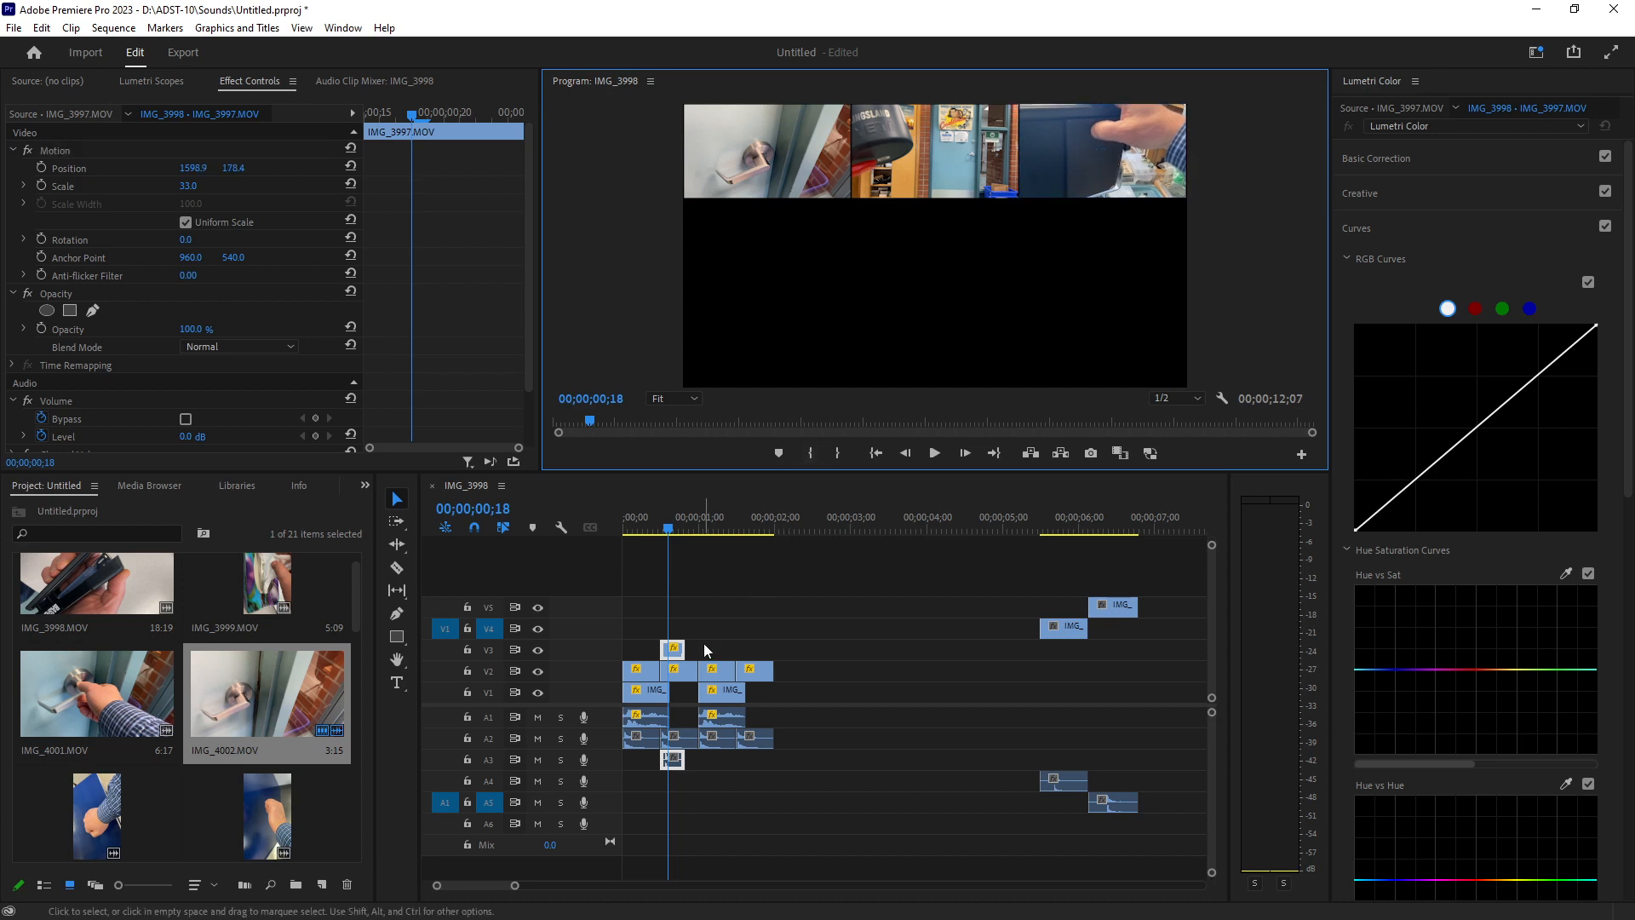
Try a copy of IMG_3997 after itself on V3, preview it, and delete the copy.
{"action": "left_click_drag", "start_coordinate": [679, 650], "coordinate": [759, 652]}
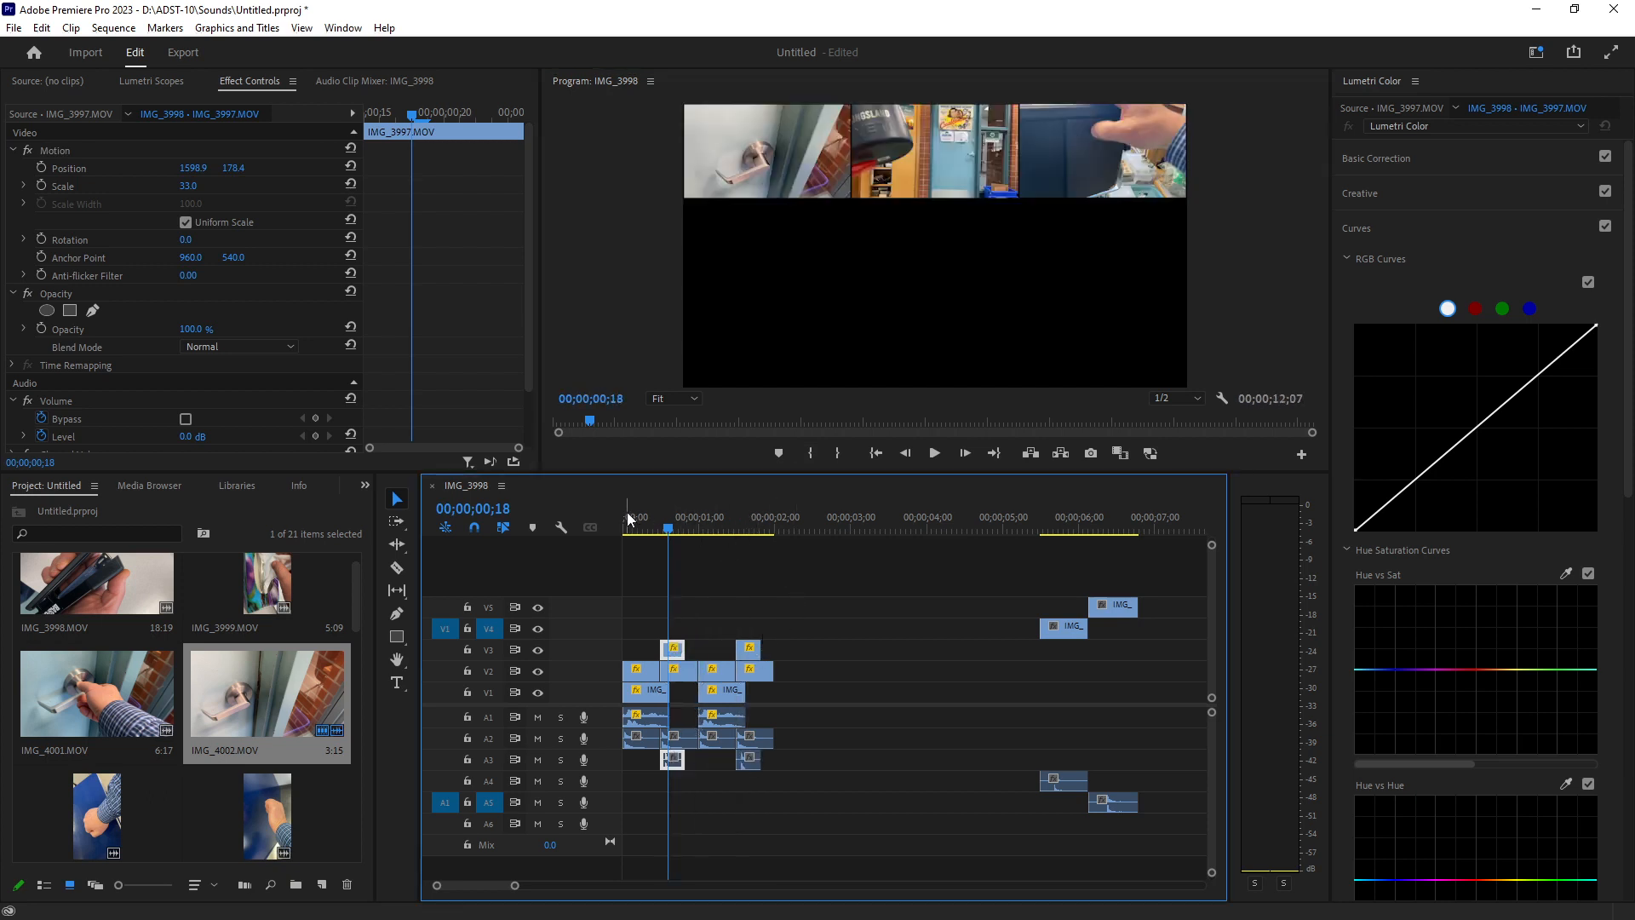
{"action": "key", "text": "space"}
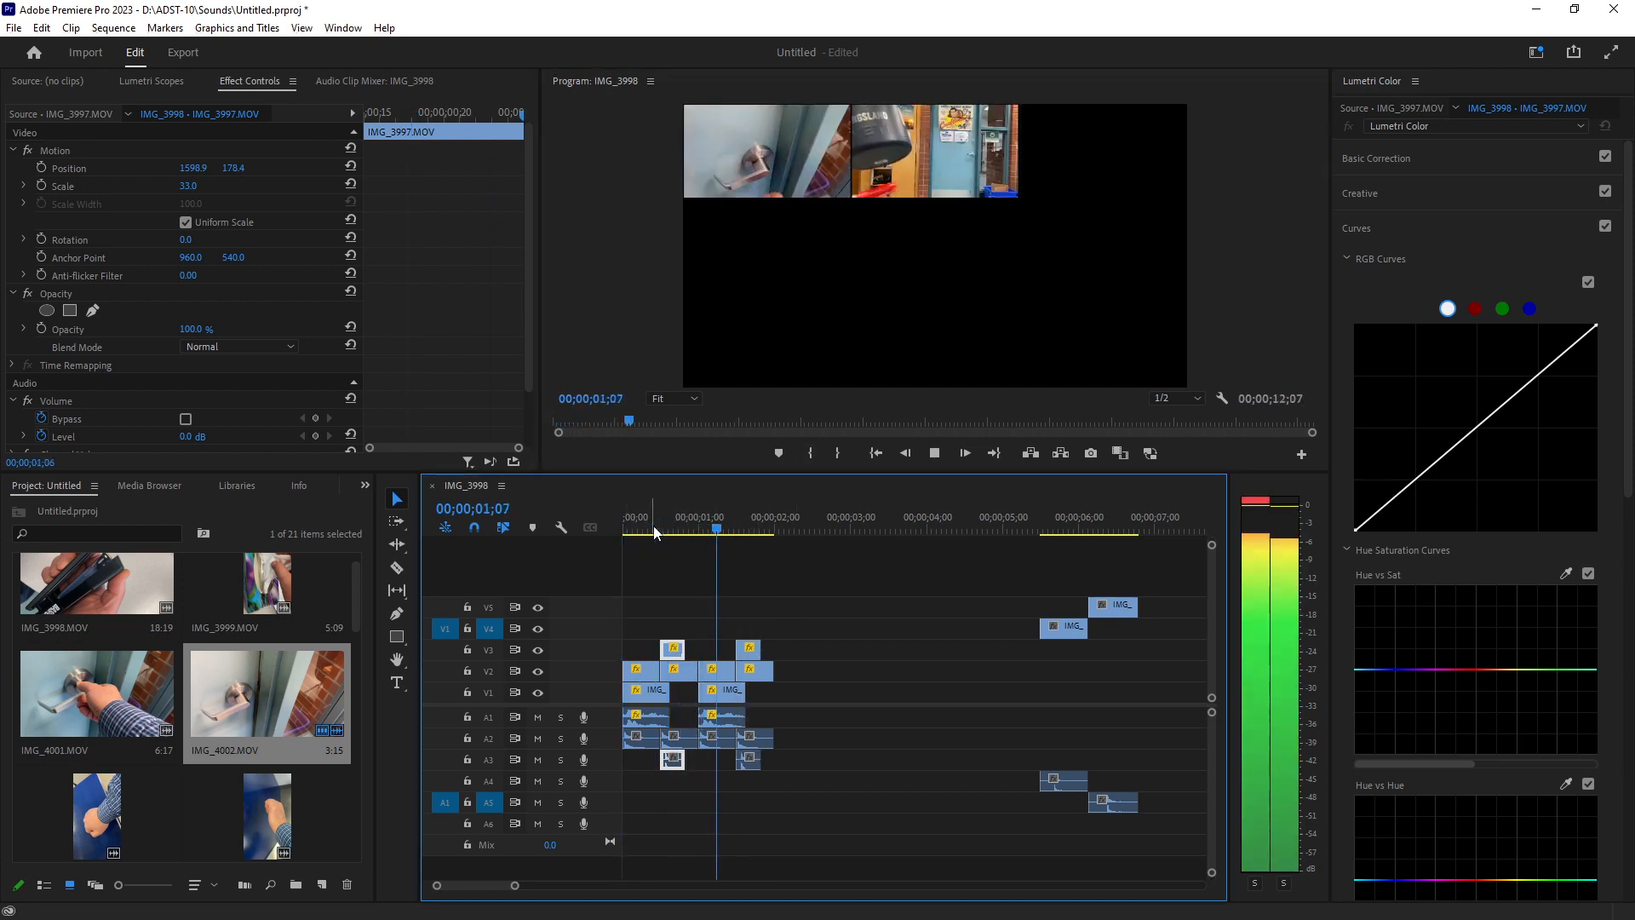
{"action": "key", "text": "space"}
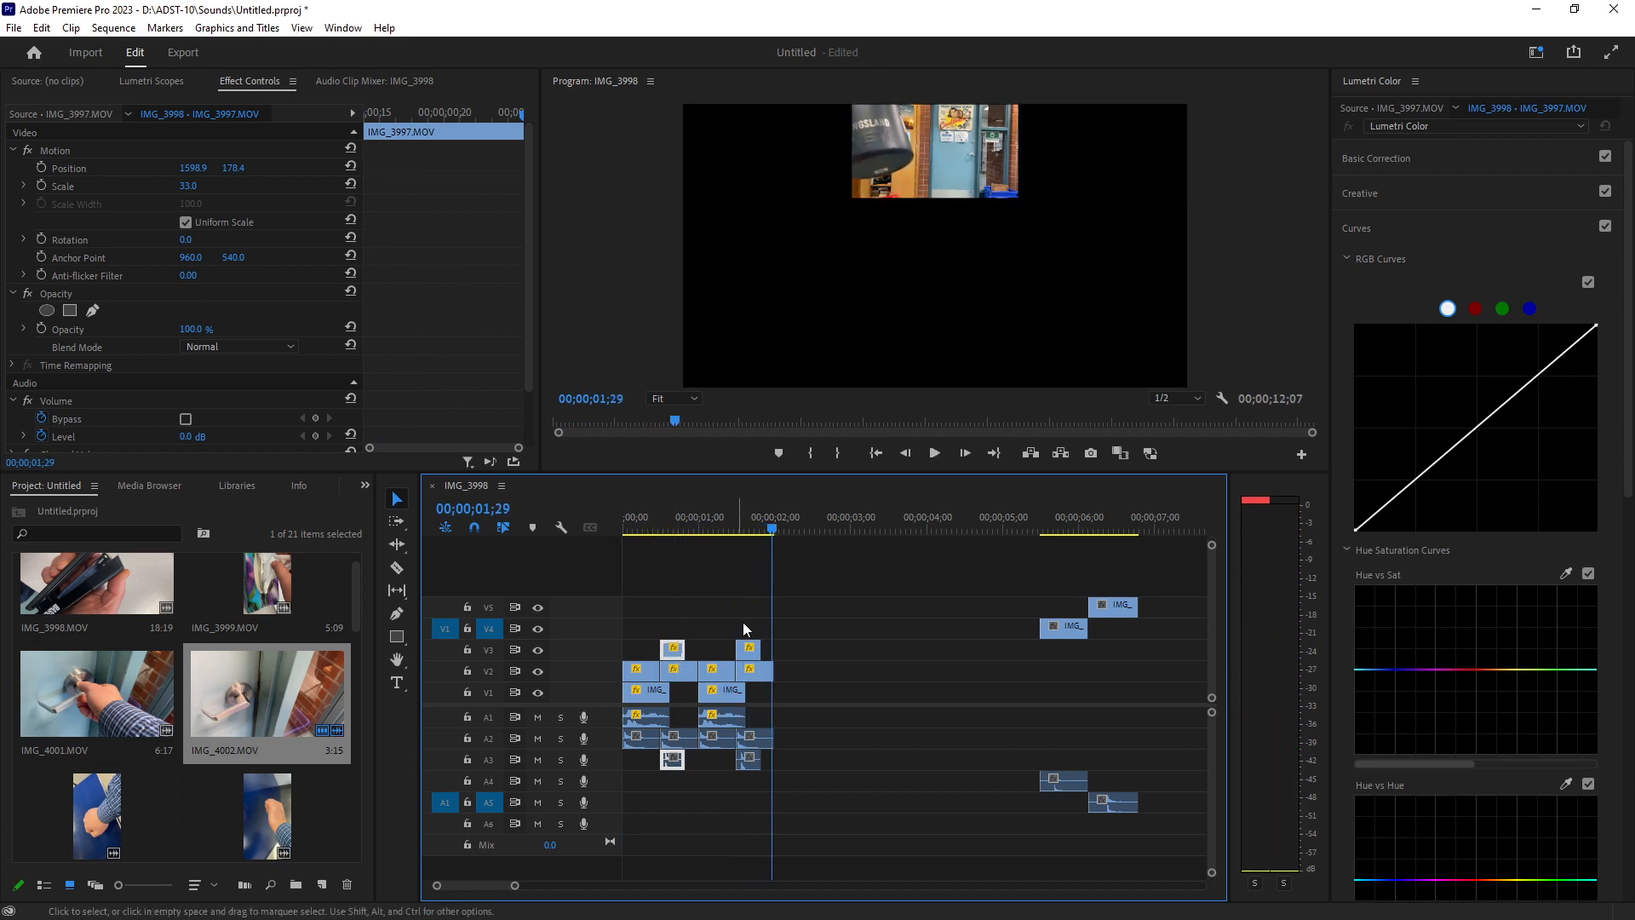
{"action": "left_click", "coordinate": [750, 650]}
{"action": "key", "text": "Delete"}
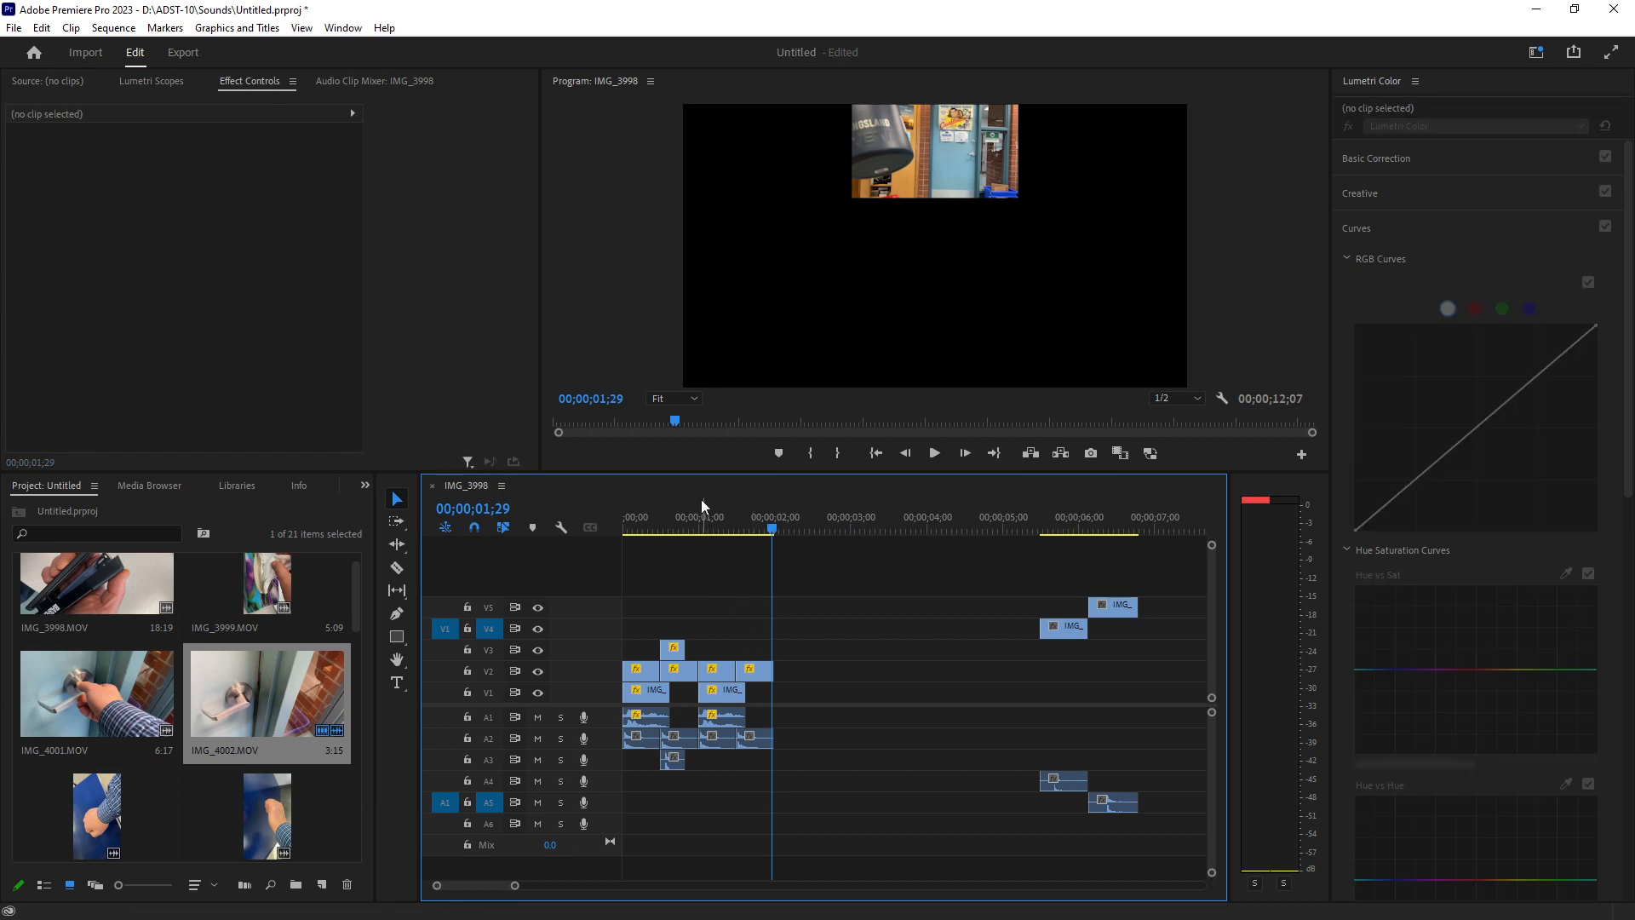
Raise the audio Level of the IMG_3997 clip to 3.4 dB.
{"action": "left_click", "coordinate": [670, 521]}
{"action": "left_click", "coordinate": [672, 649]}
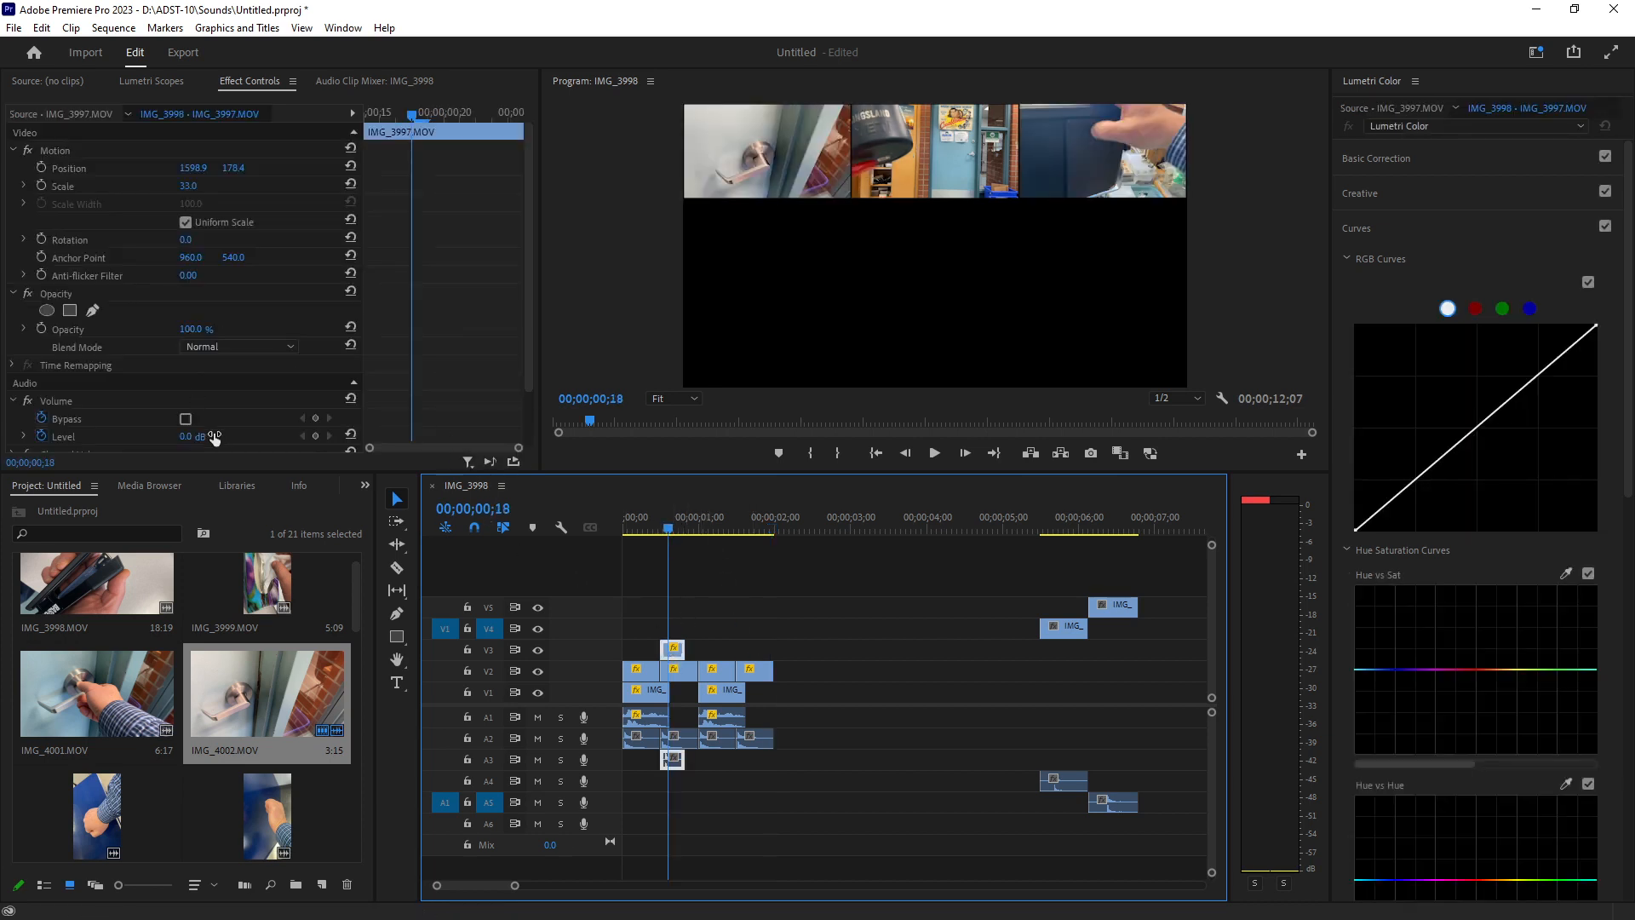
{"action": "left_click_drag", "start_coordinate": [214, 438], "coordinate": [236, 438]}
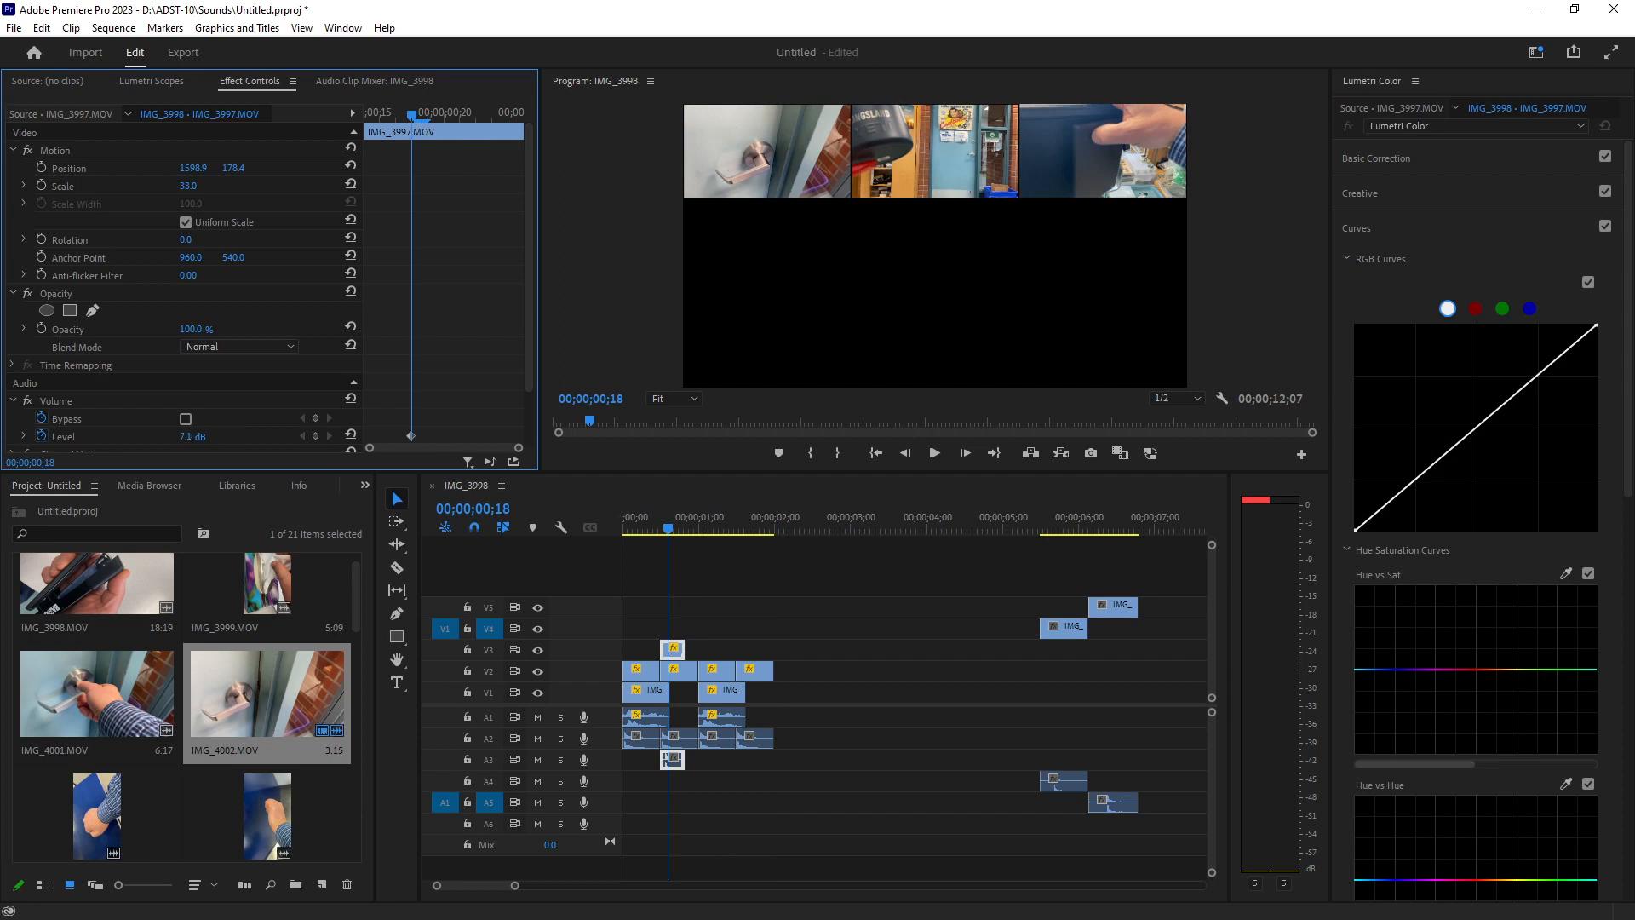
Play the opening of the sequence repeatedly to check the IMG_3997 overlay and its audio.
{"action": "left_click", "coordinate": [631, 528]}
{"action": "key", "text": "space"}
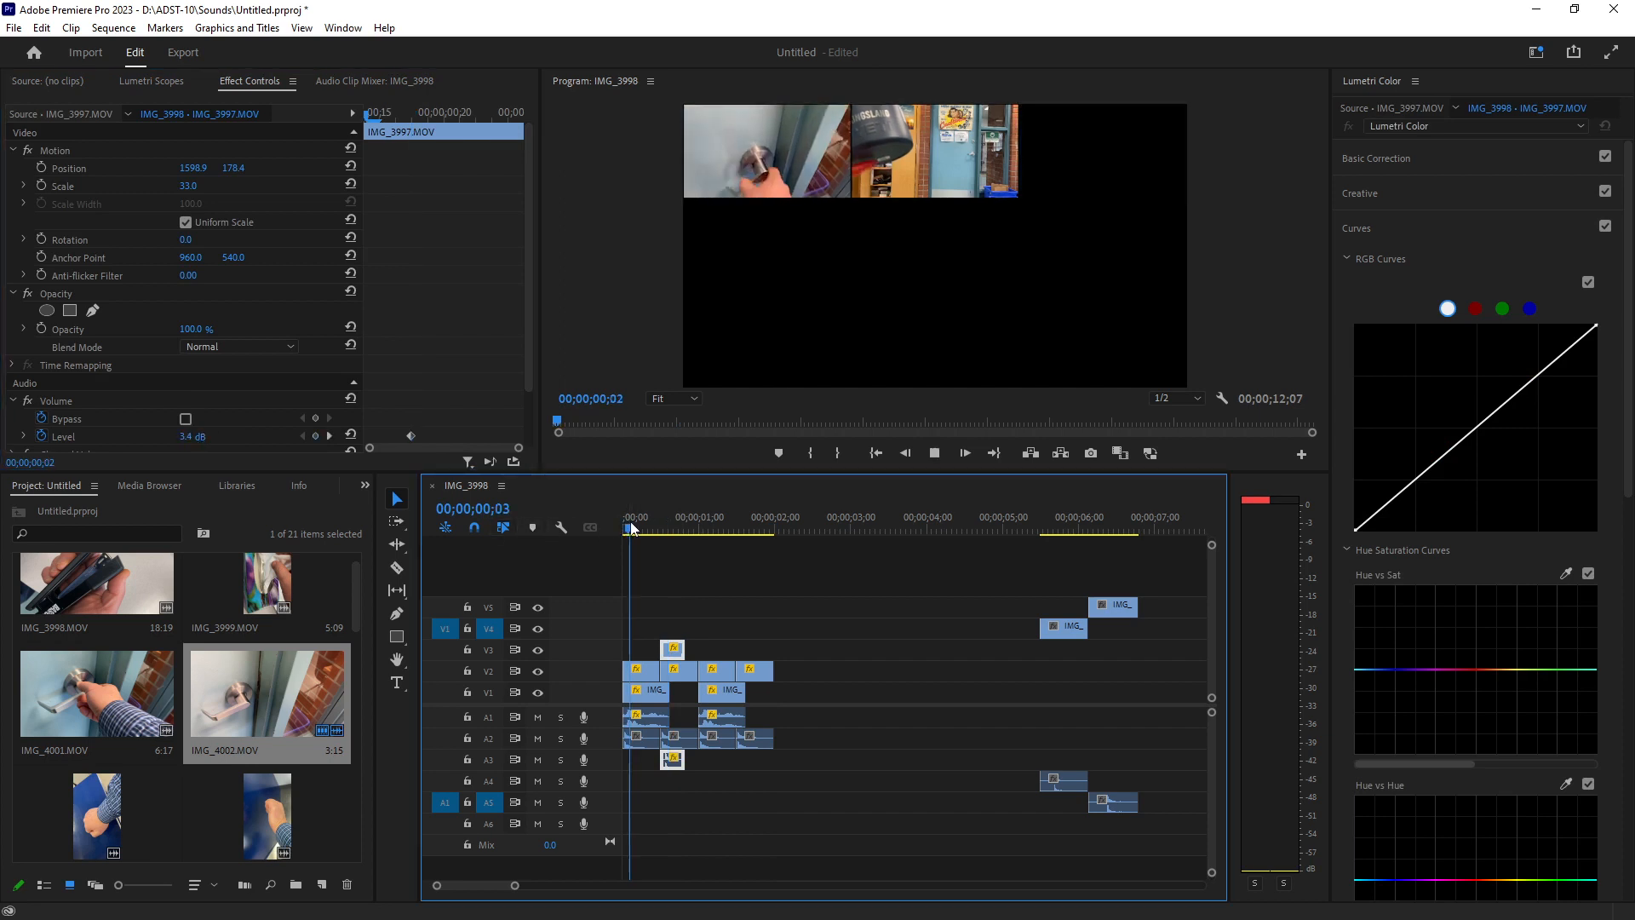
{"action": "key", "text": "space"}
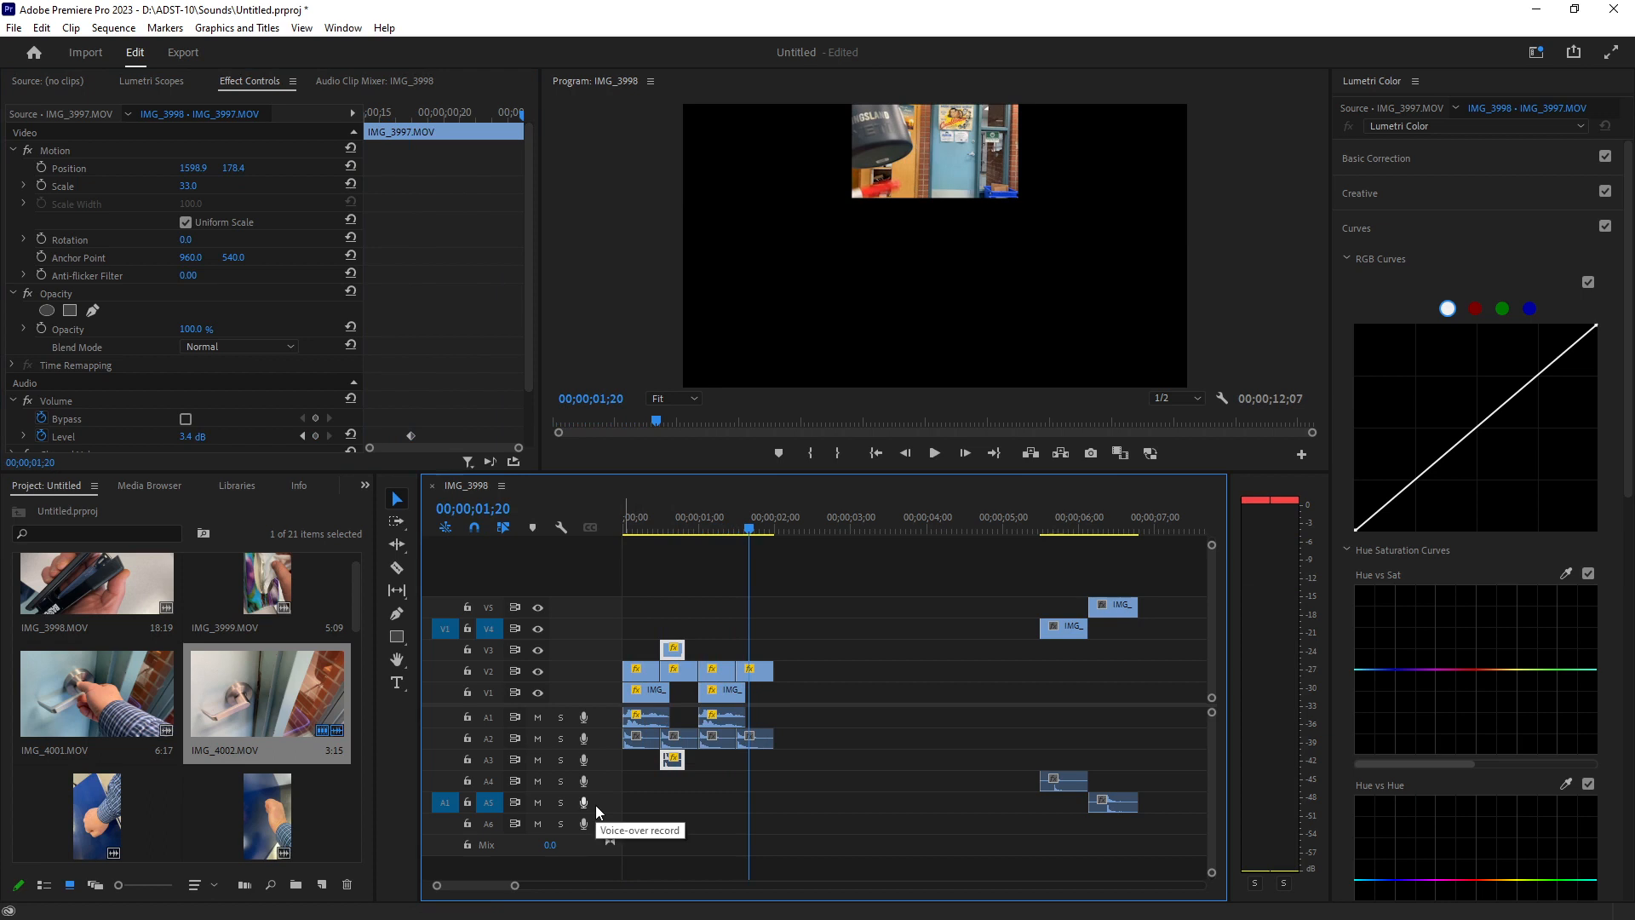
{"action": "left_click", "coordinate": [630, 528]}
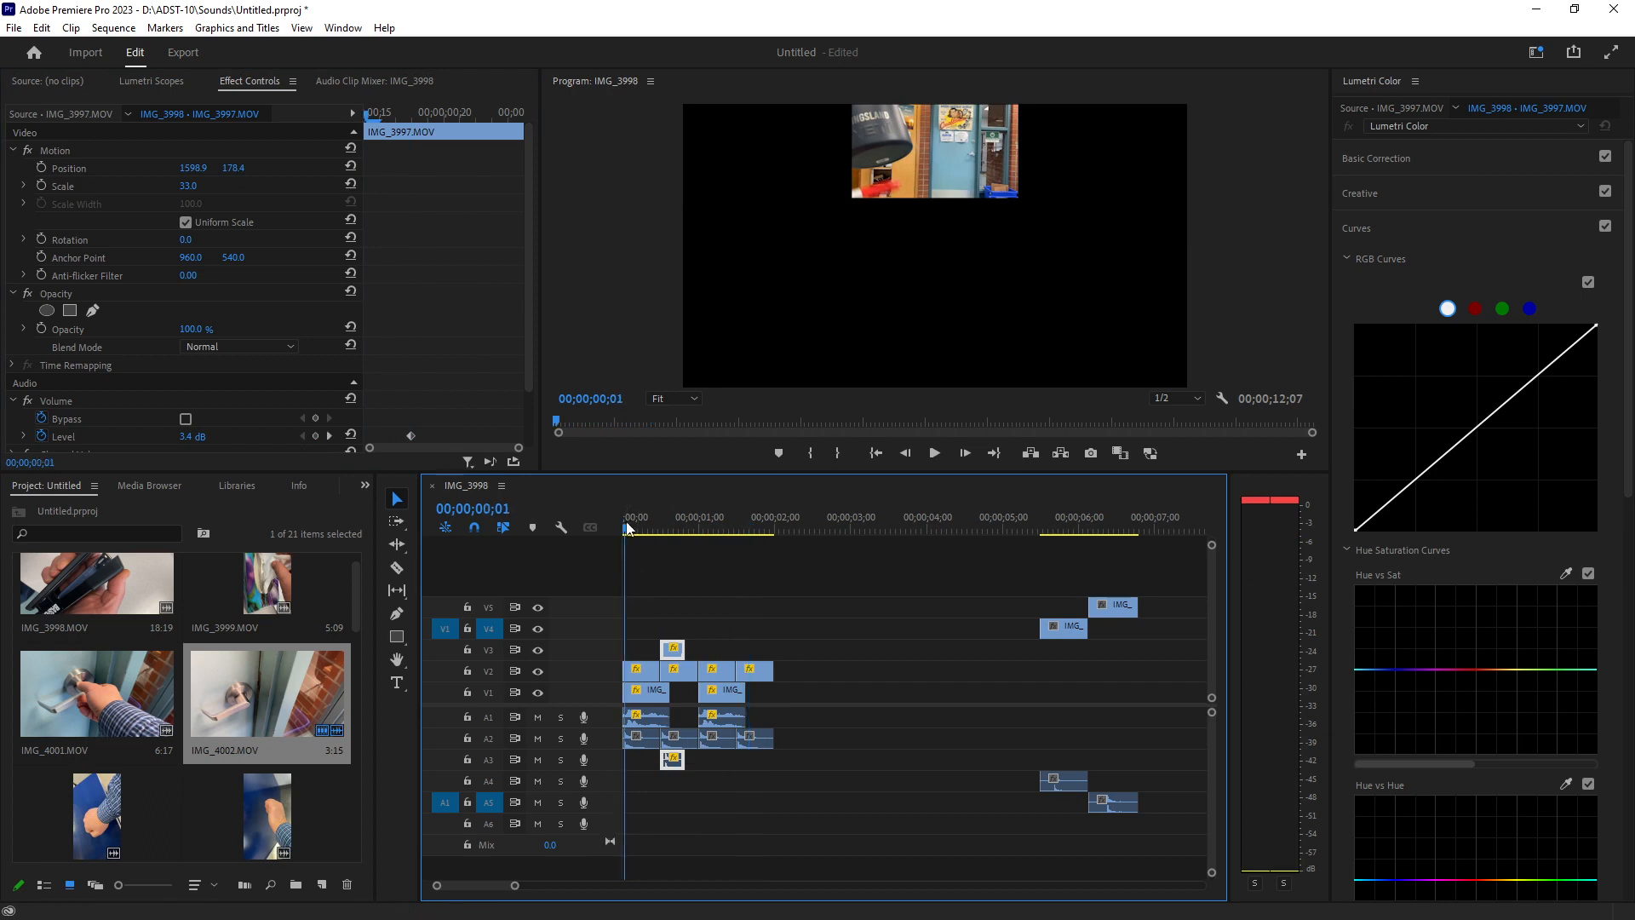
{"action": "key", "text": "space"}
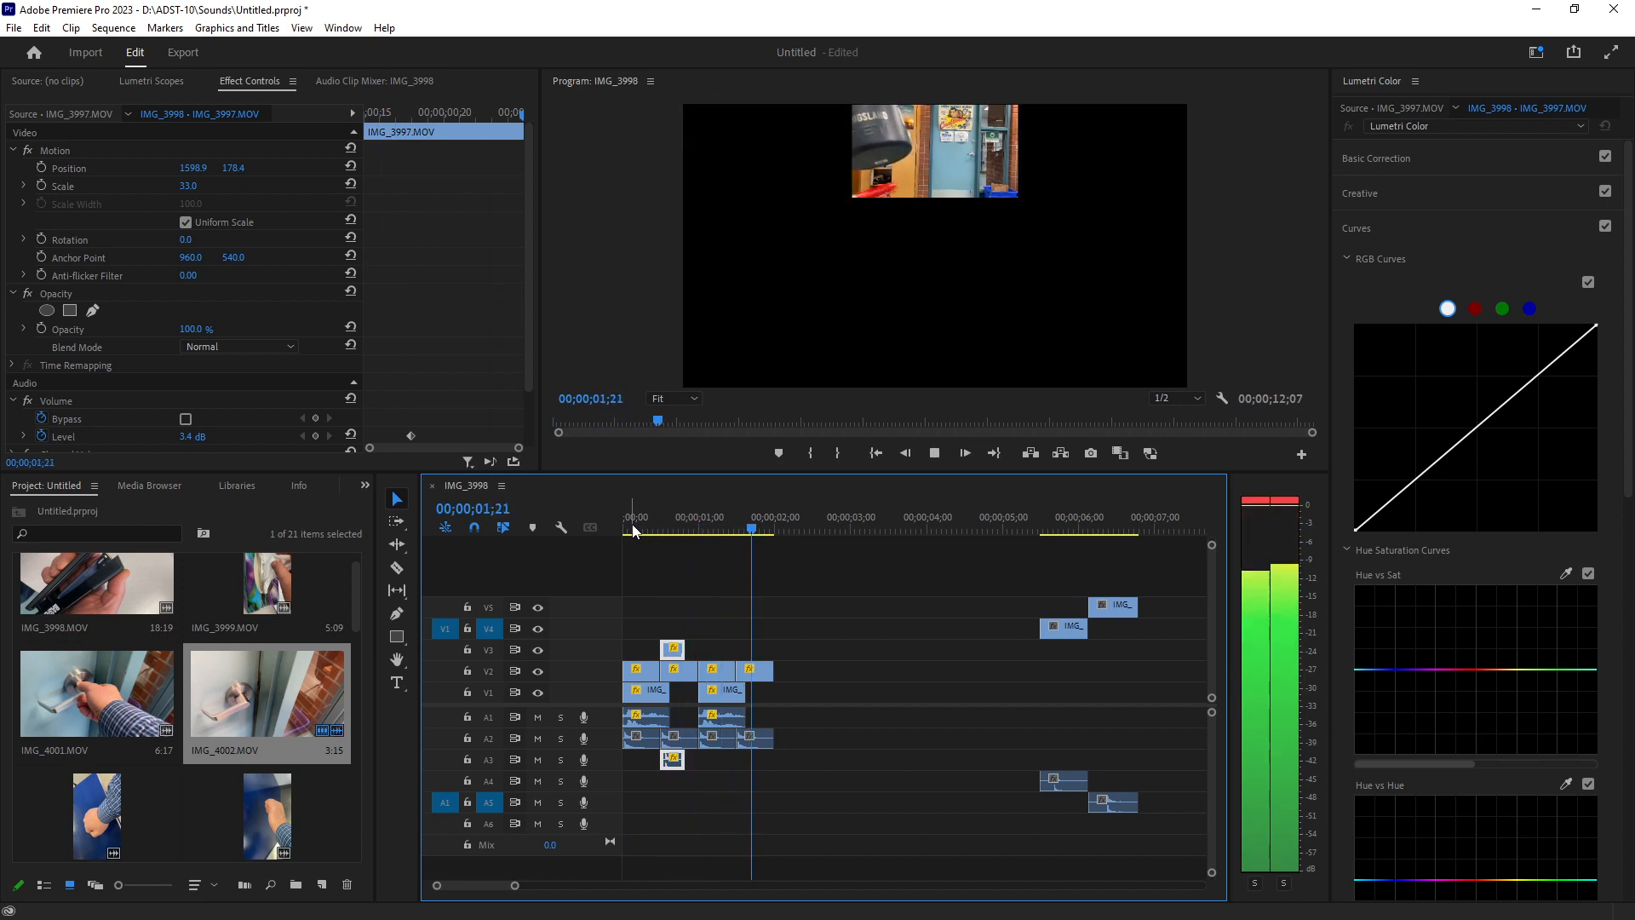
{"action": "key", "text": "space"}
{"action": "left_click", "coordinate": [626, 526]}
{"action": "key", "text": "space"}
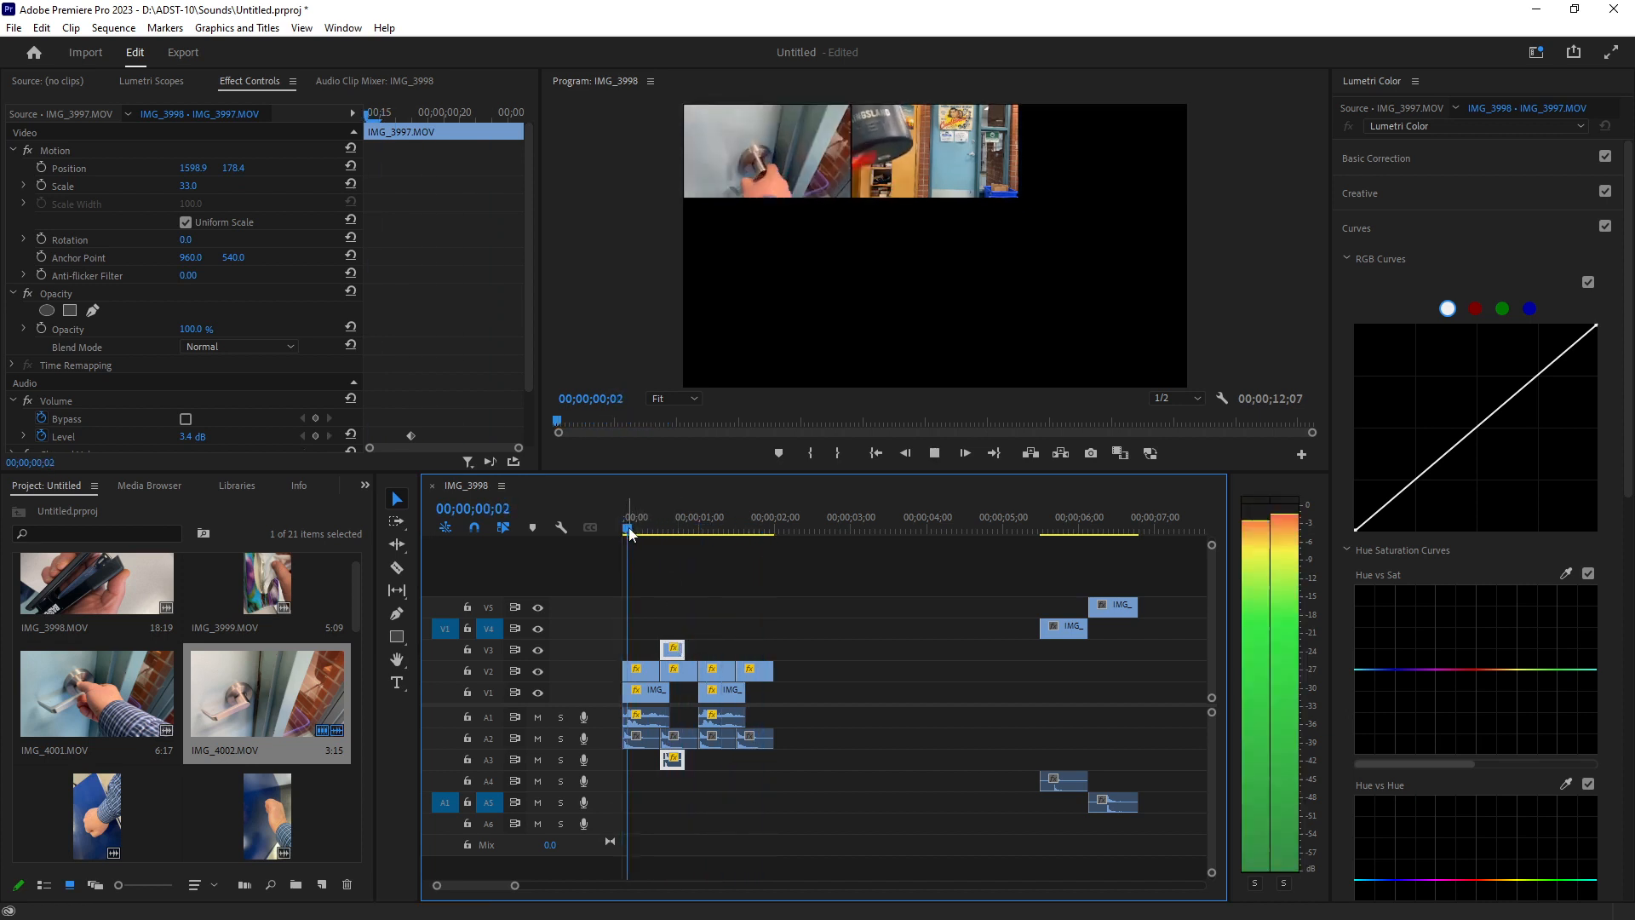
{"action": "key", "text": "space"}
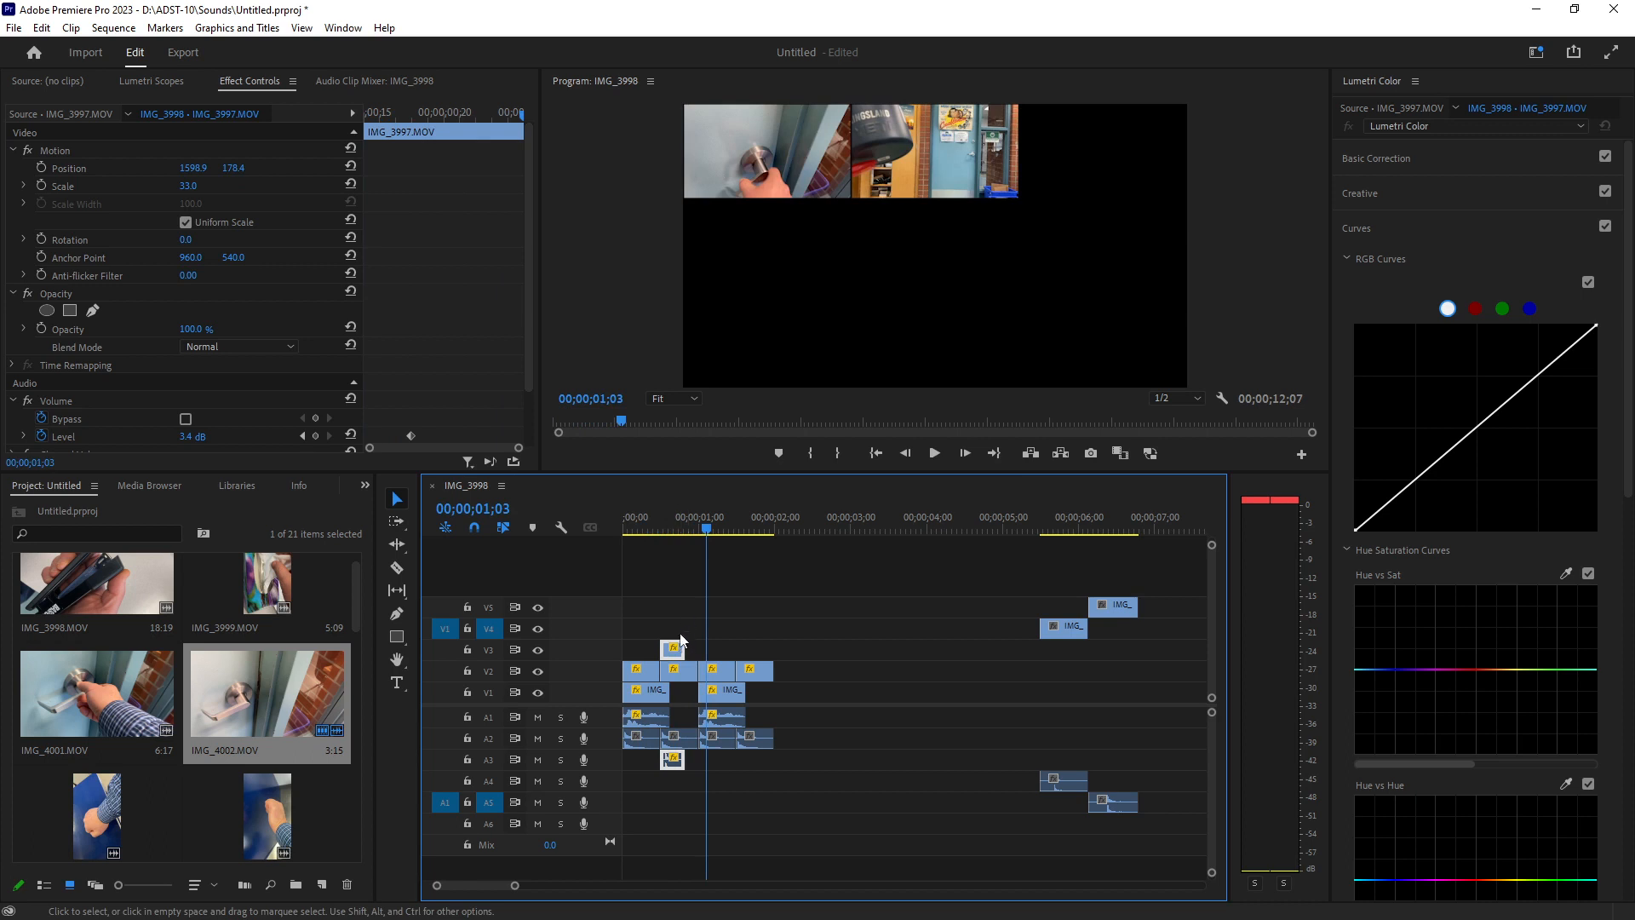
Duplicate IMG_3997 after itself on V3 and preview the end of the copied section frame by frame.
{"action": "left_click", "coordinate": [679, 635]}
{"action": "left_click", "coordinate": [675, 649]}
{"action": "left_click_drag", "start_coordinate": [673, 652], "coordinate": [749, 653]}
{"action": "key", "text": "space"}
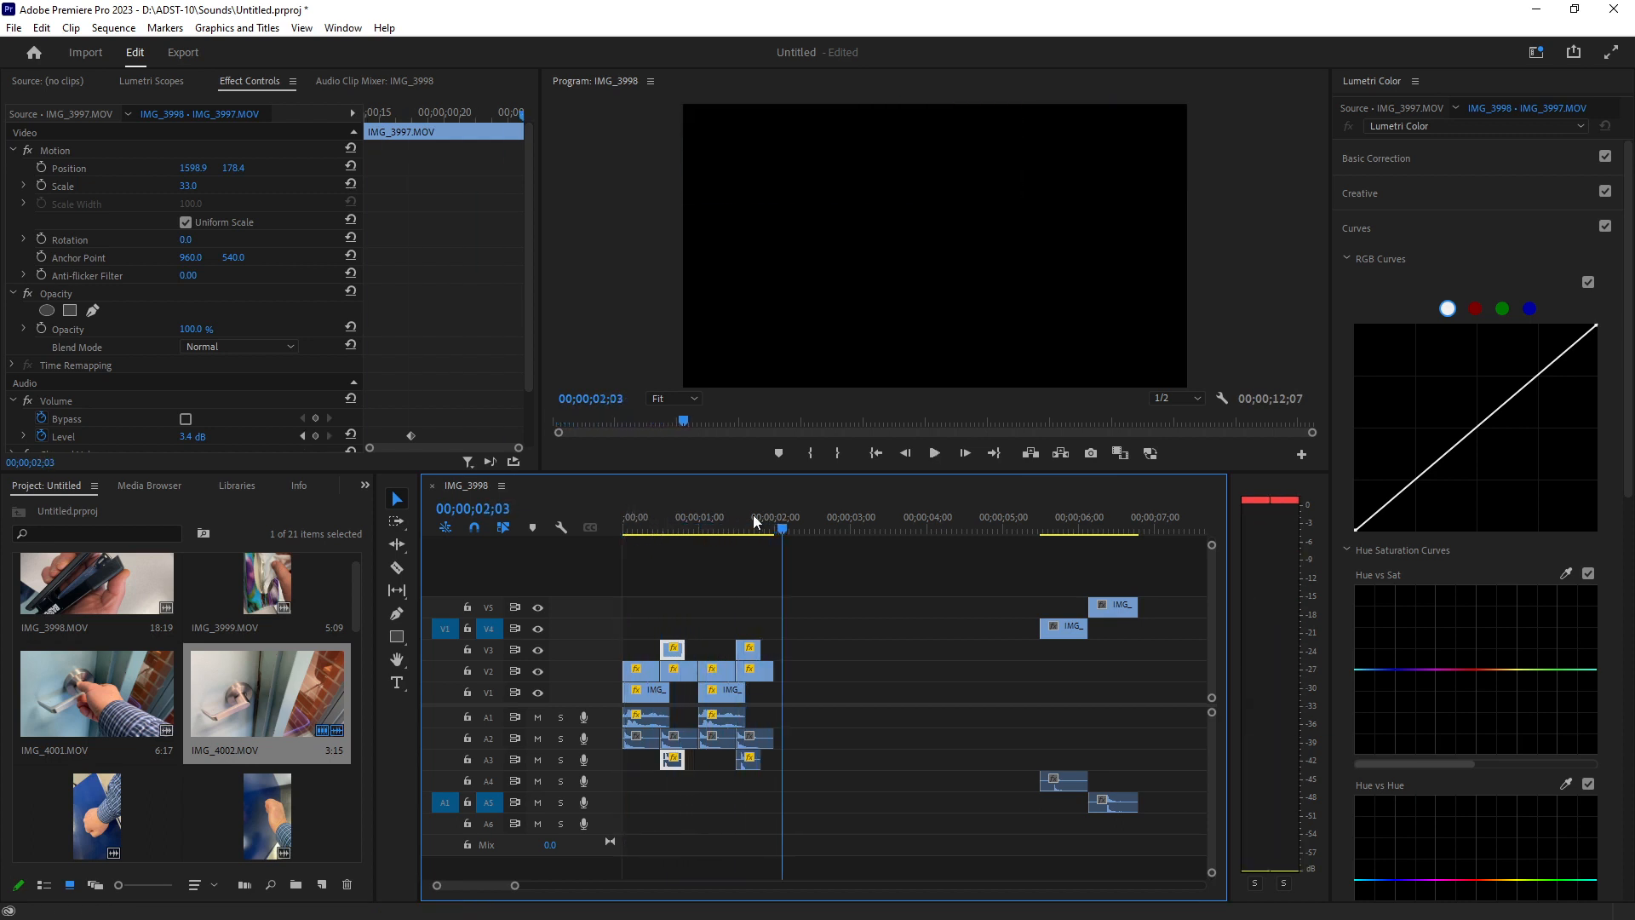
{"action": "key", "text": "space"}
{"action": "key", "text": "Left"}
{"action": "key", "text": "Left"}
{"action": "key", "text": "Left"}
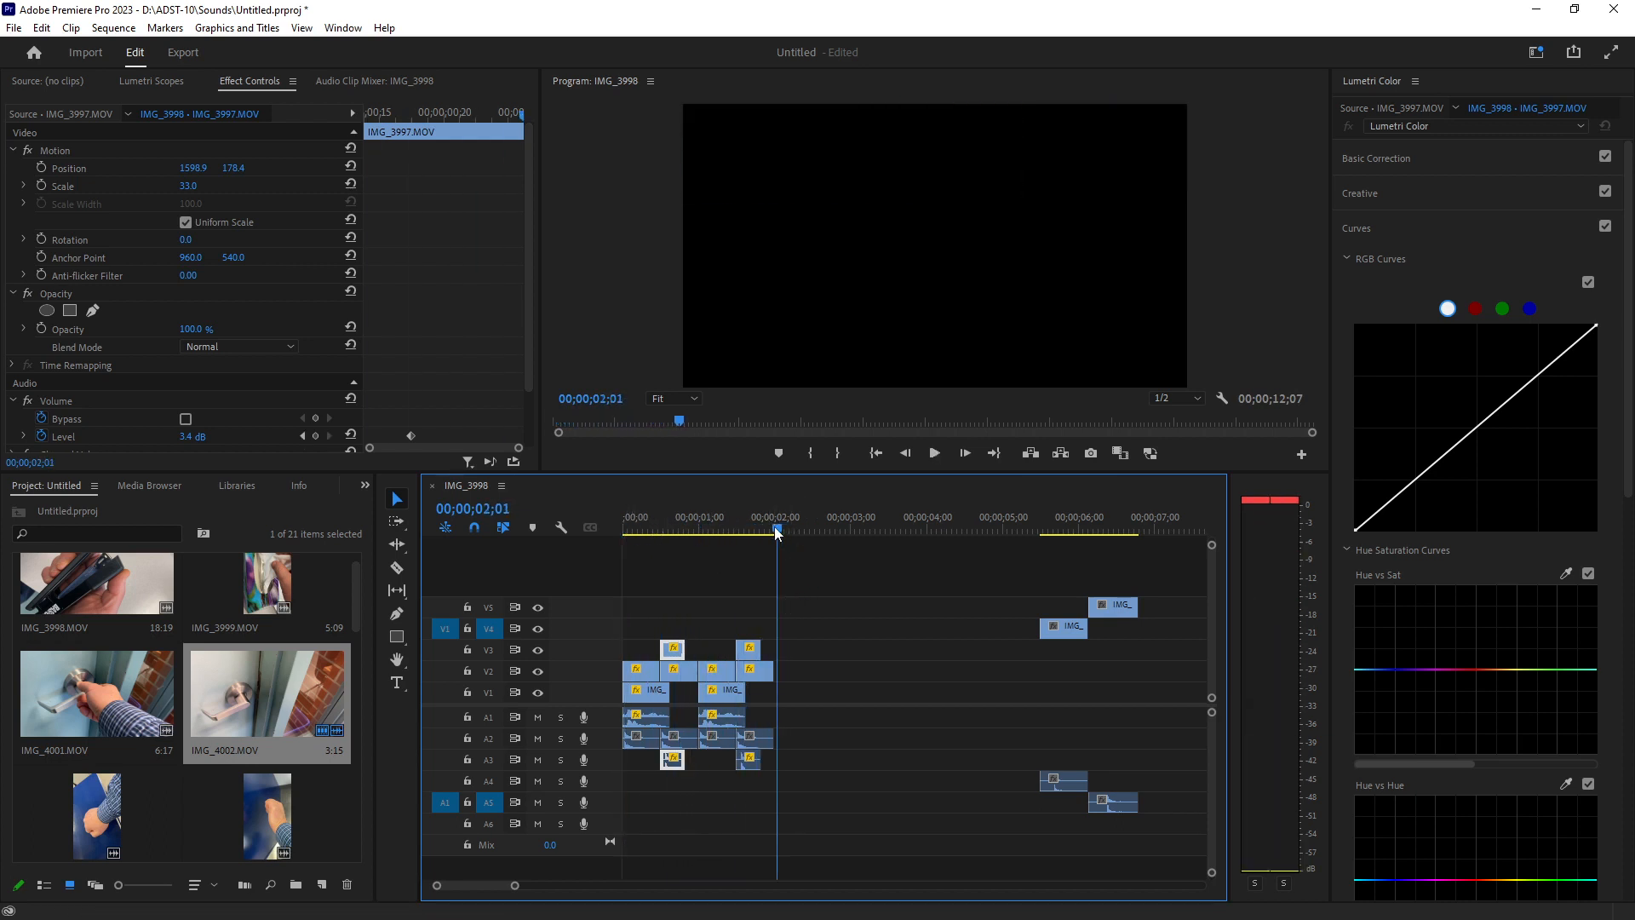
Select the whole first group of clips on all tracks and duplicate it directly after itself.
{"action": "mouse_move", "coordinate": [514, 885]}
{"action": "left_mouse_down"}
{"action": "mouse_move", "coordinate": [566, 884]}
{"action": "mouse_move", "coordinate": [477, 888]}
{"action": "mouse_move", "coordinate": [535, 885]}
{"action": "left_mouse_up"}
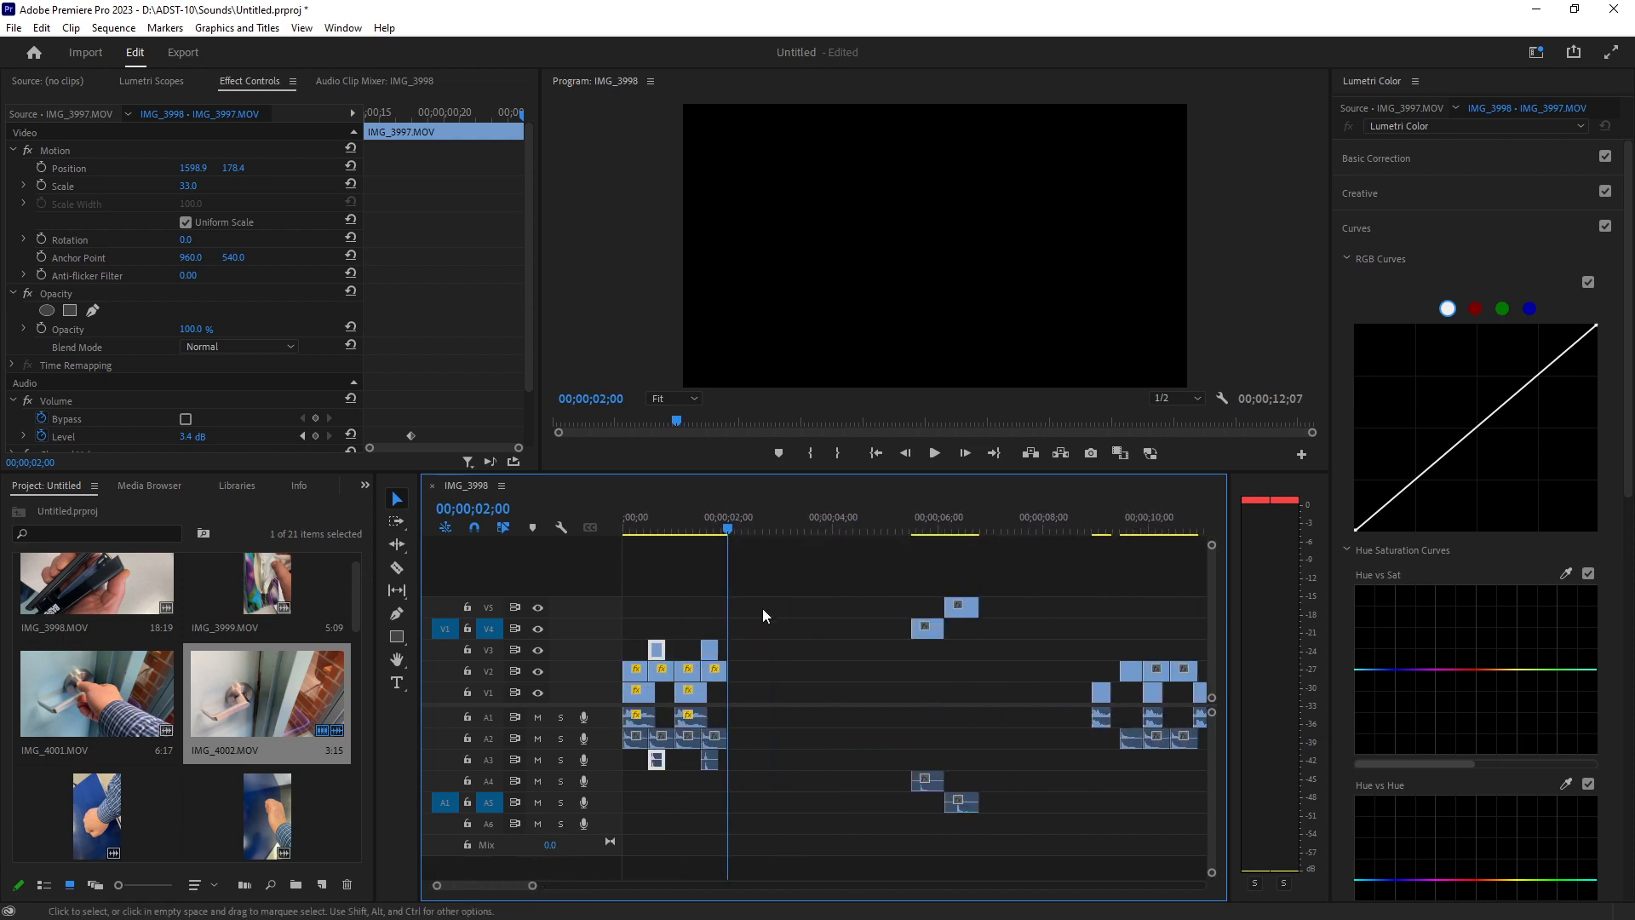
{"action": "left_click_drag", "start_coordinate": [757, 637], "coordinate": [617, 771]}
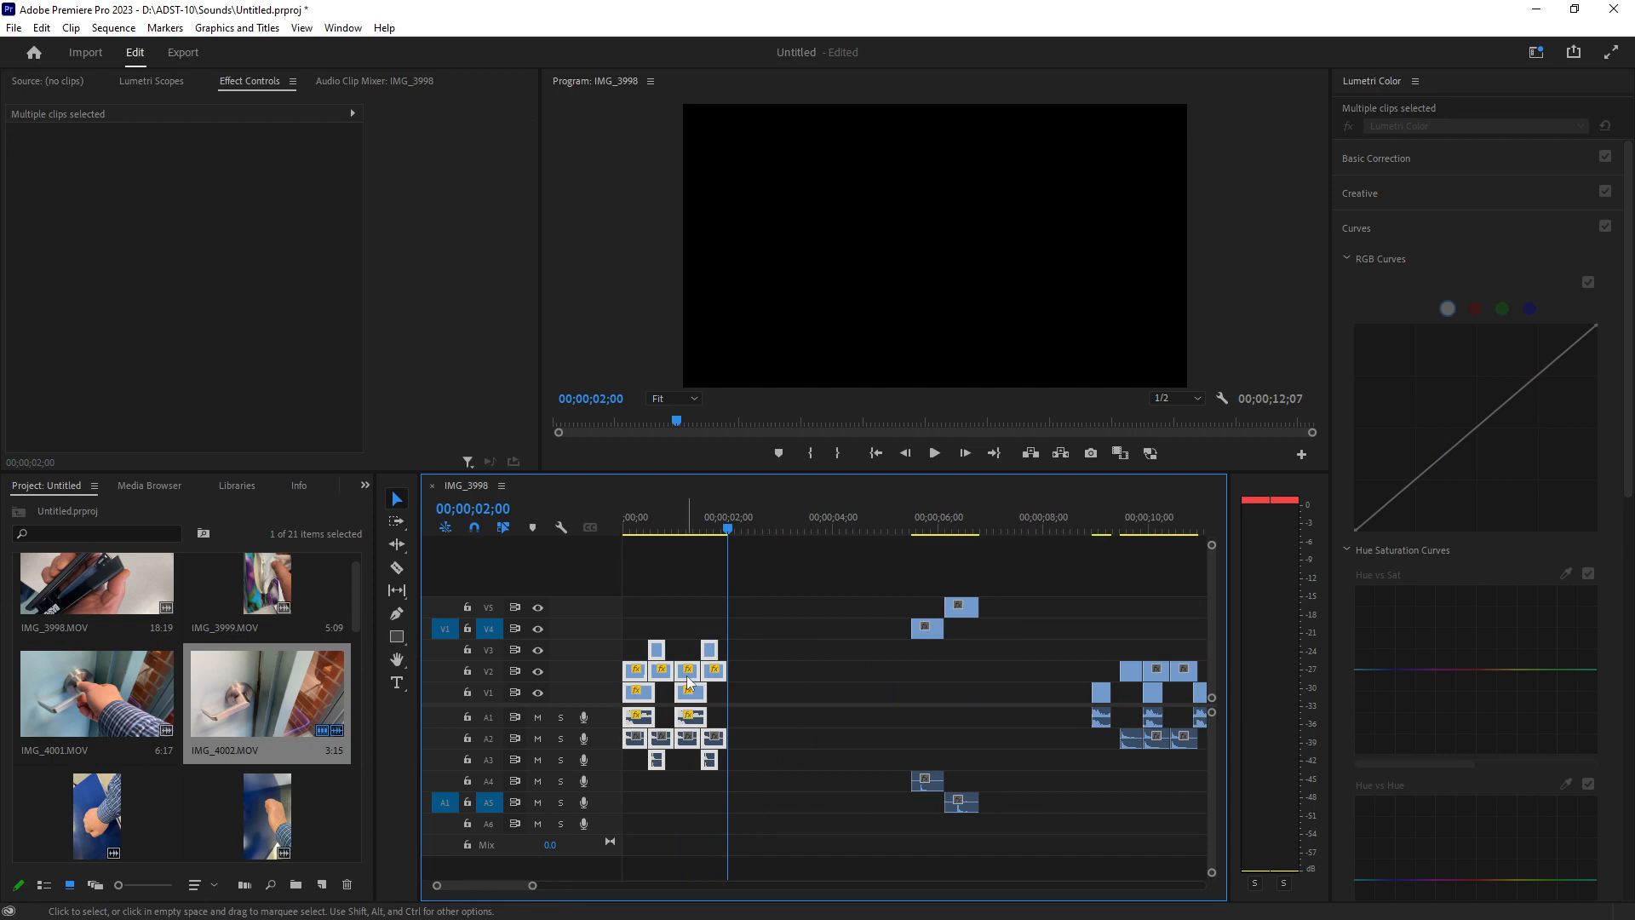
{"action": "left_click_drag", "start_coordinate": [689, 687], "coordinate": [793, 686]}
Play the sequence from the start to review the repeated section.
{"action": "left_click_drag", "start_coordinate": [724, 534], "coordinate": [620, 544]}
{"action": "key", "text": "space"}
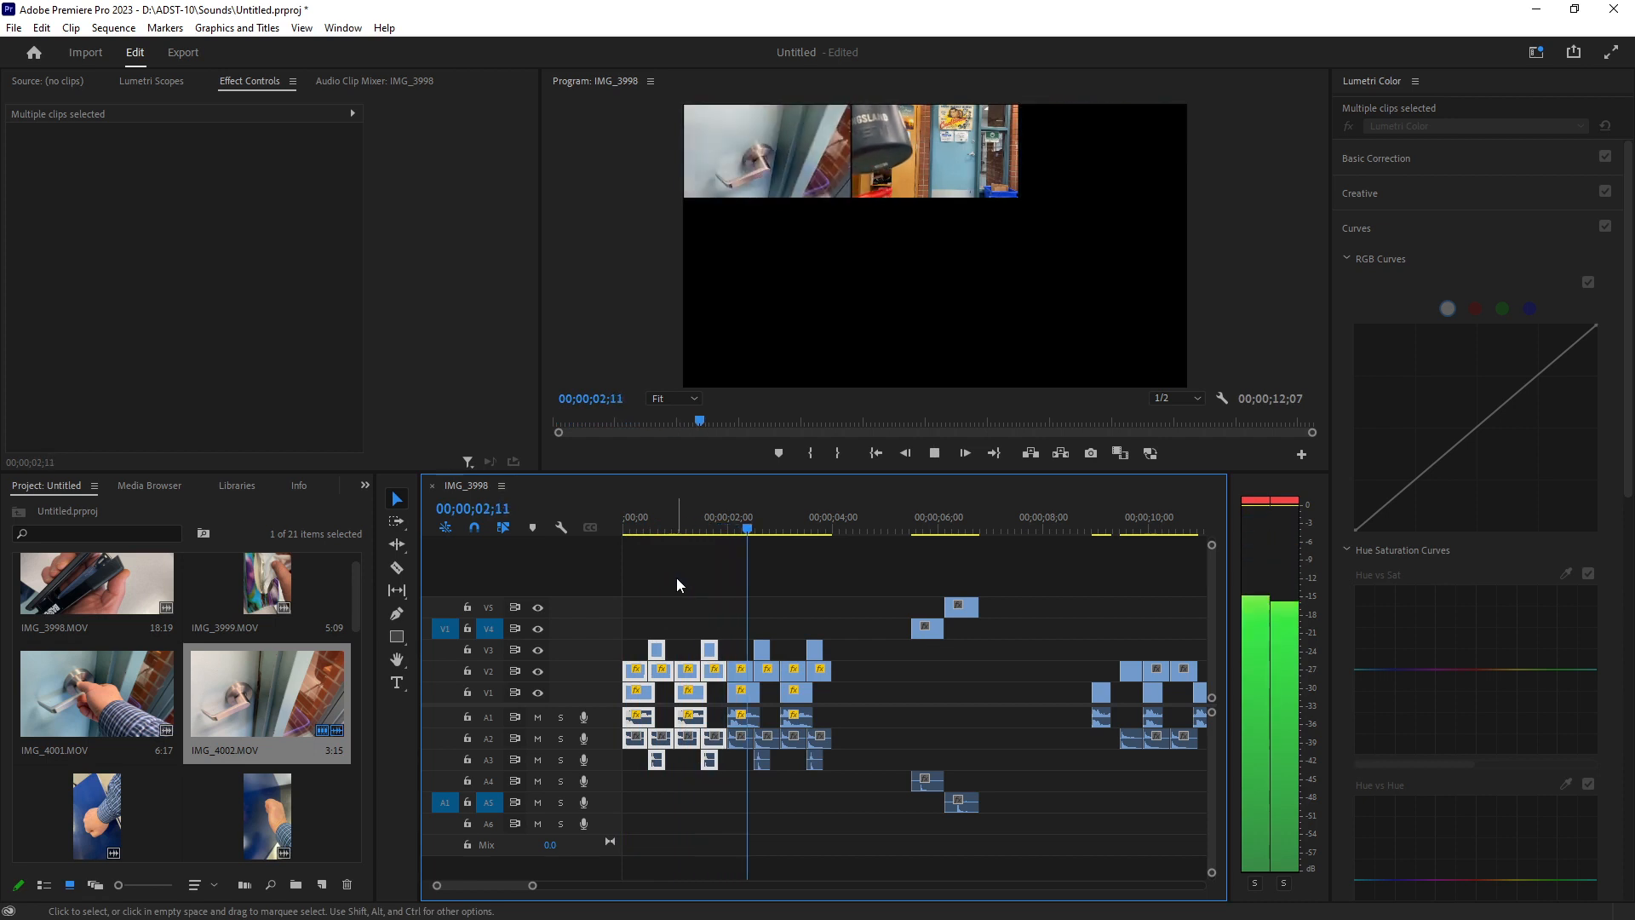
{"action": "key", "text": "space"}
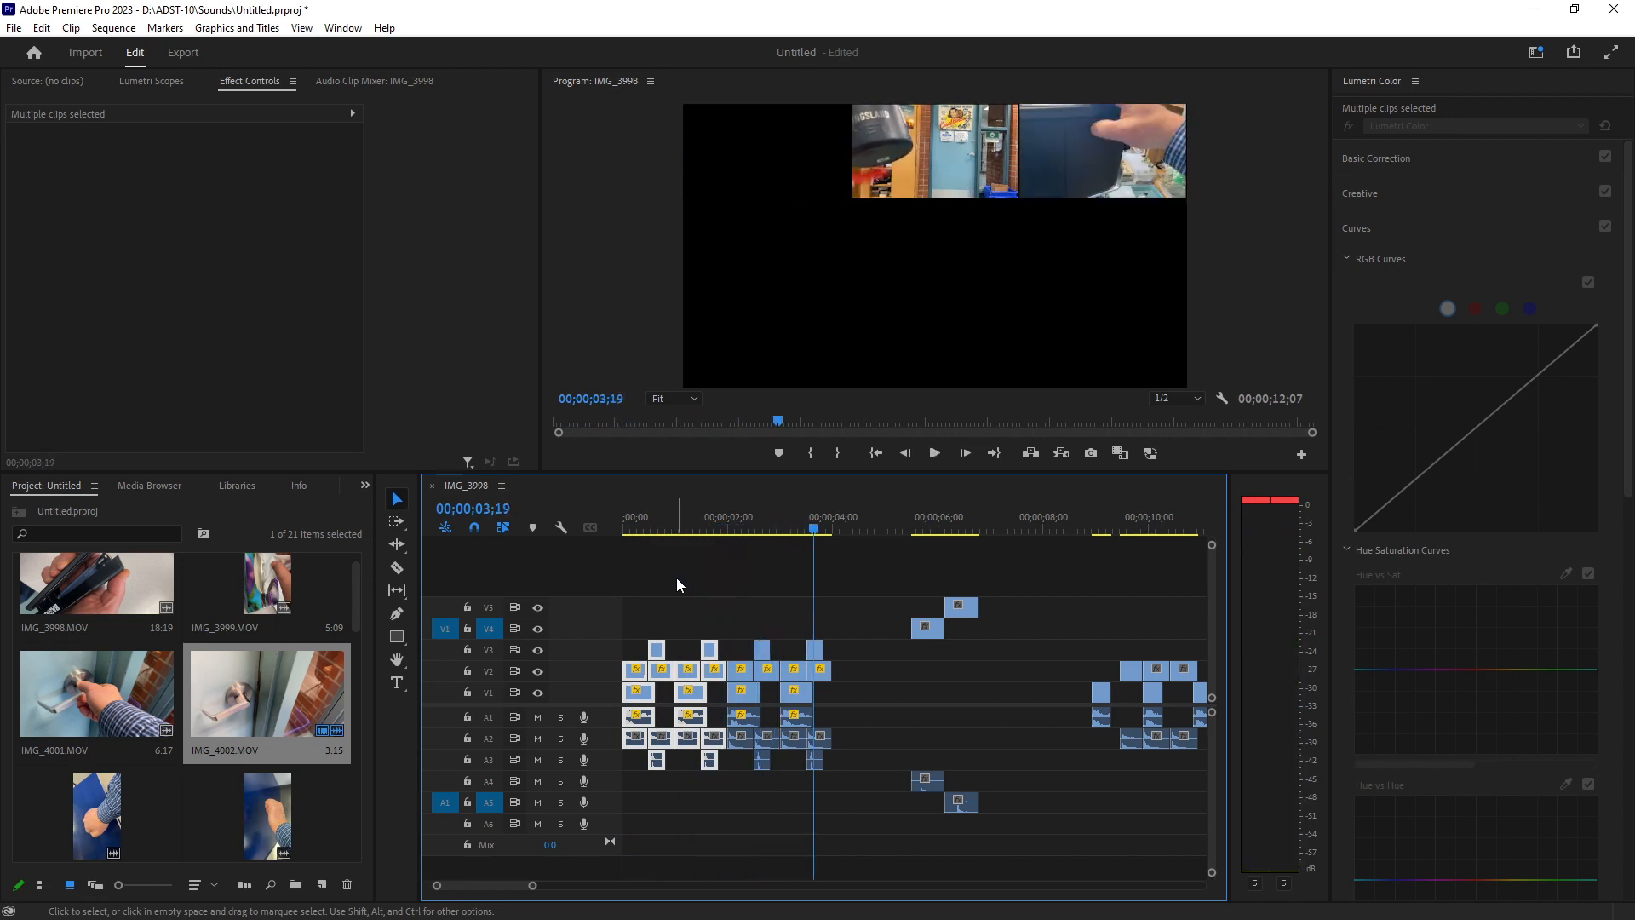
Save the project.
{"action": "left_click", "coordinate": [13, 28]}
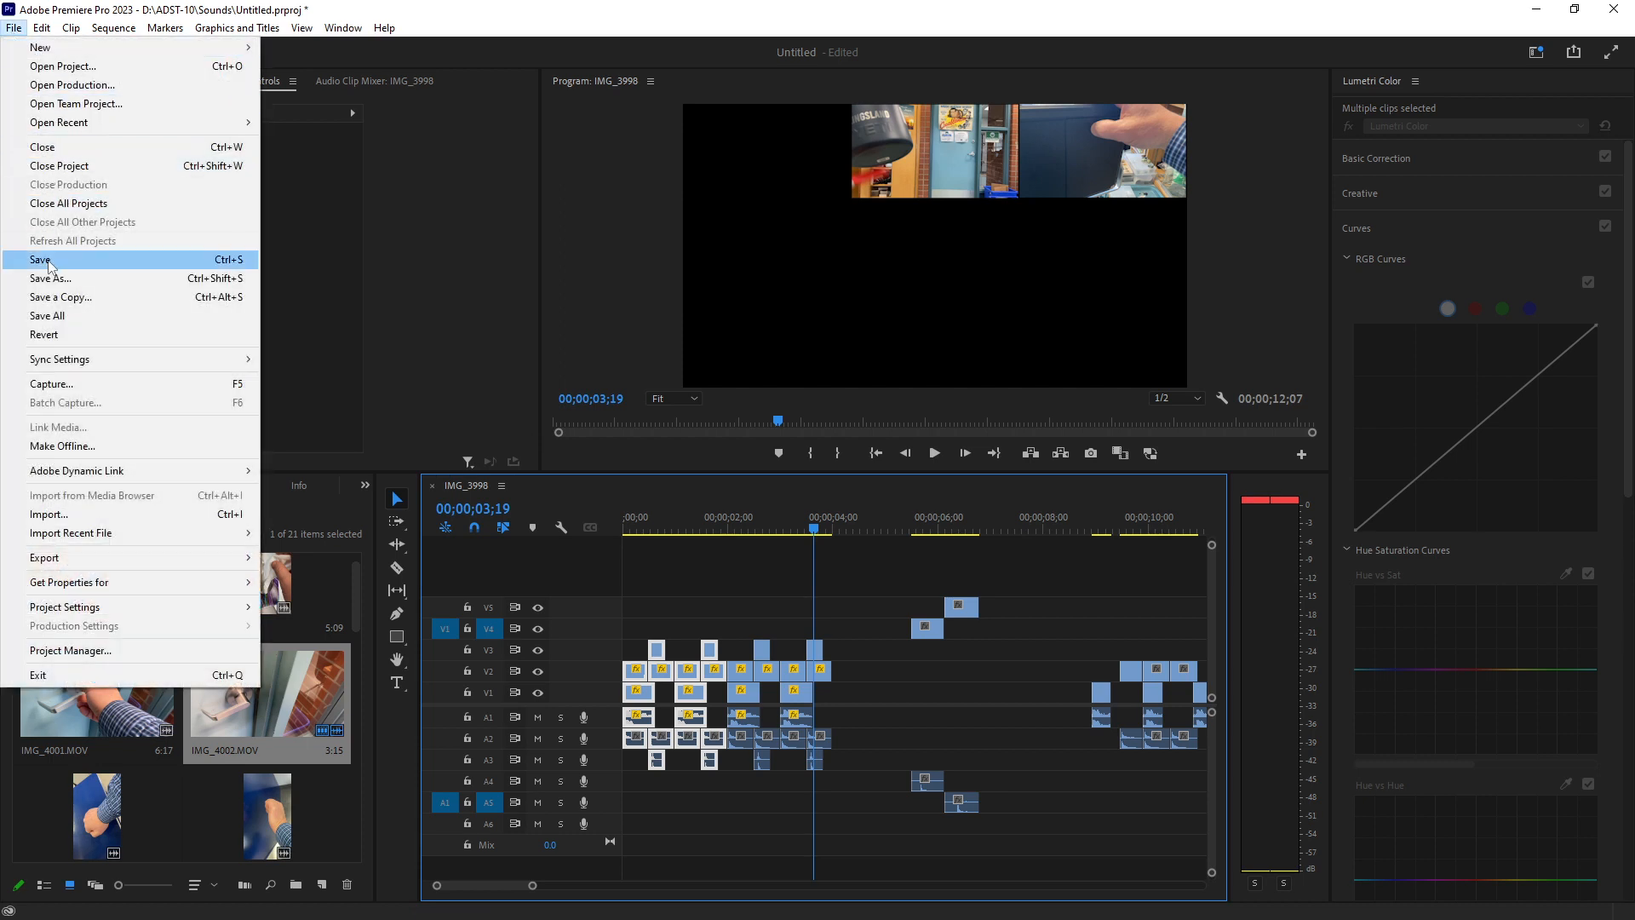
{"action": "left_click", "coordinate": [49, 260]}
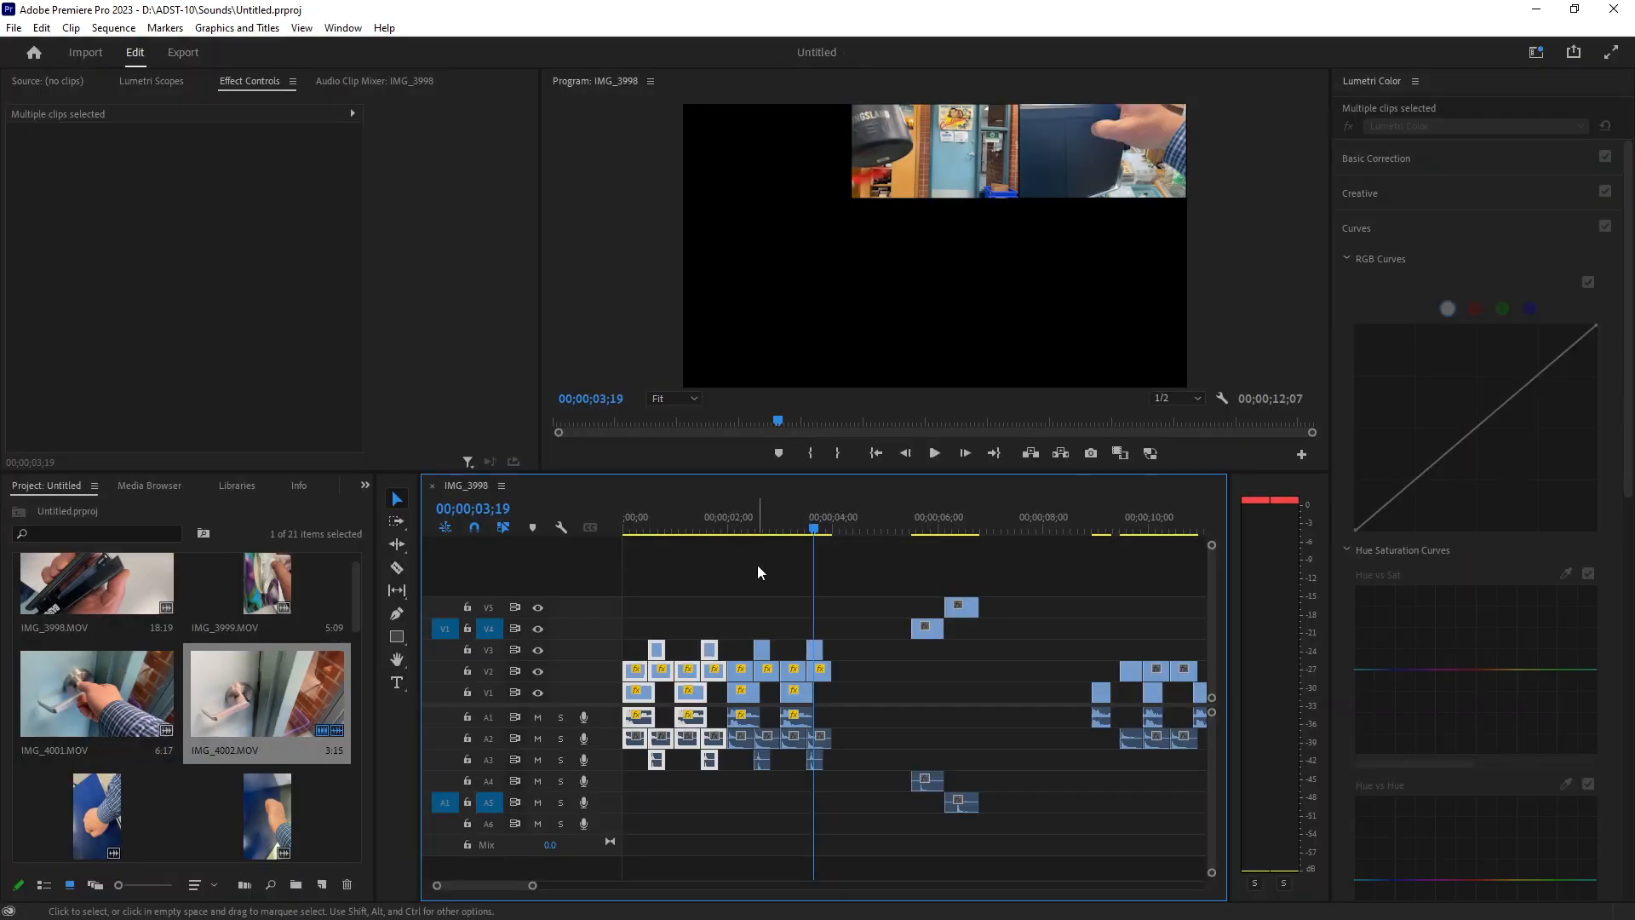
Move the IMG_4010 clip on V4 with its audio earlier so it starts about 00;00;04;15.
{"action": "left_click", "coordinate": [810, 650]}
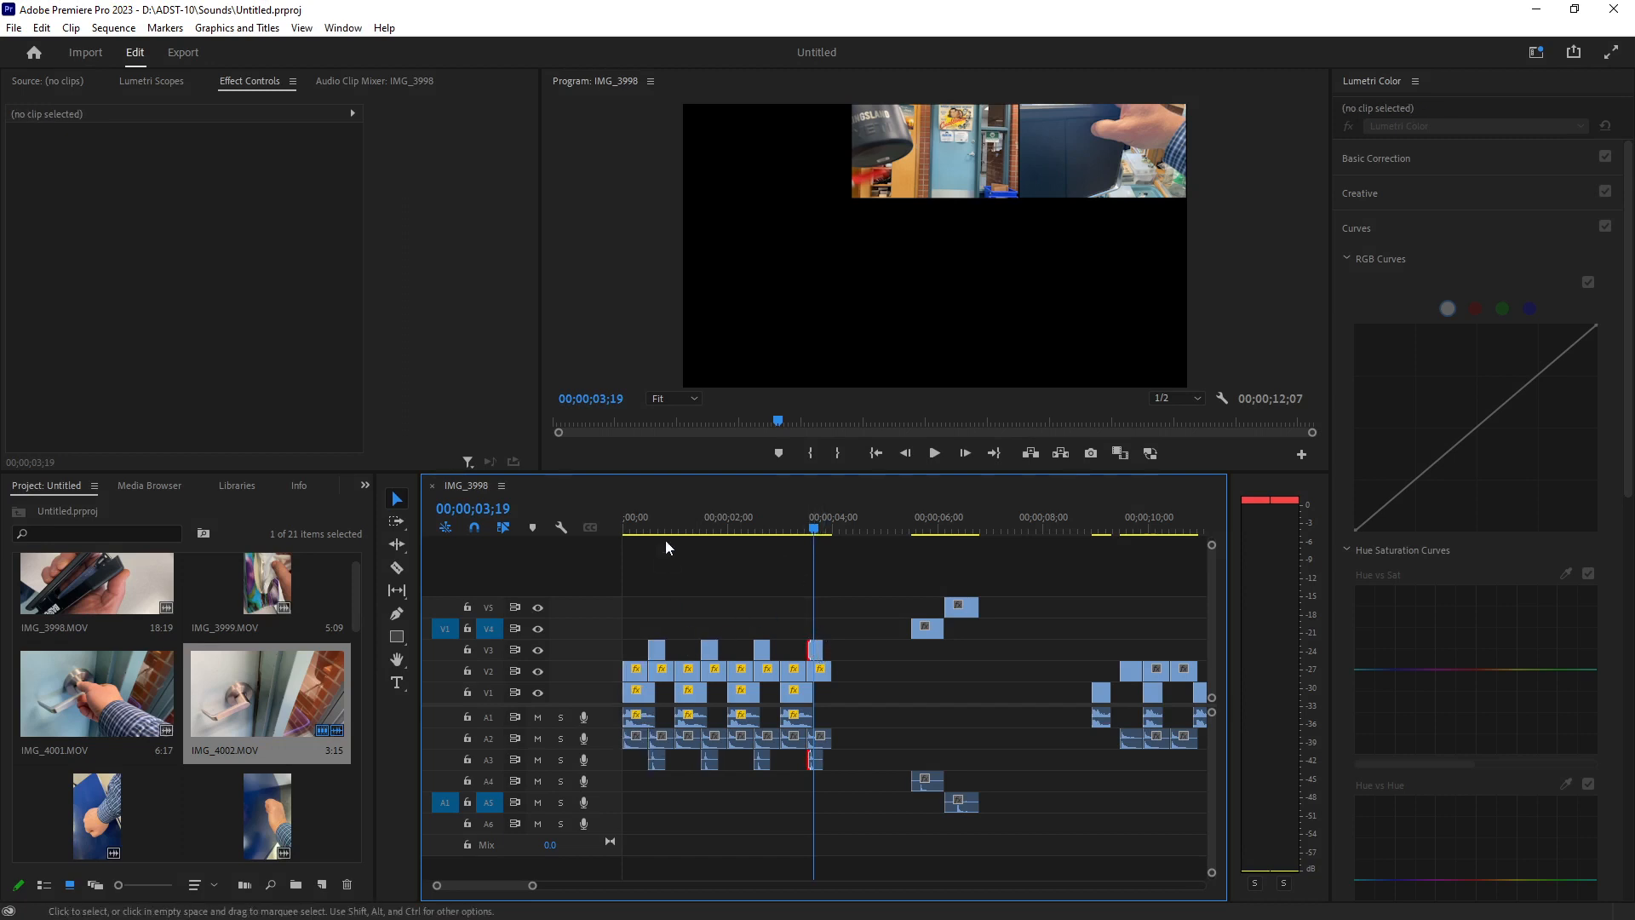
{"action": "left_click", "coordinate": [915, 530]}
{"action": "left_click_drag", "start_coordinate": [918, 531], "coordinate": [934, 531]}
{"action": "left_click_drag", "start_coordinate": [933, 628], "coordinate": [872, 632]}
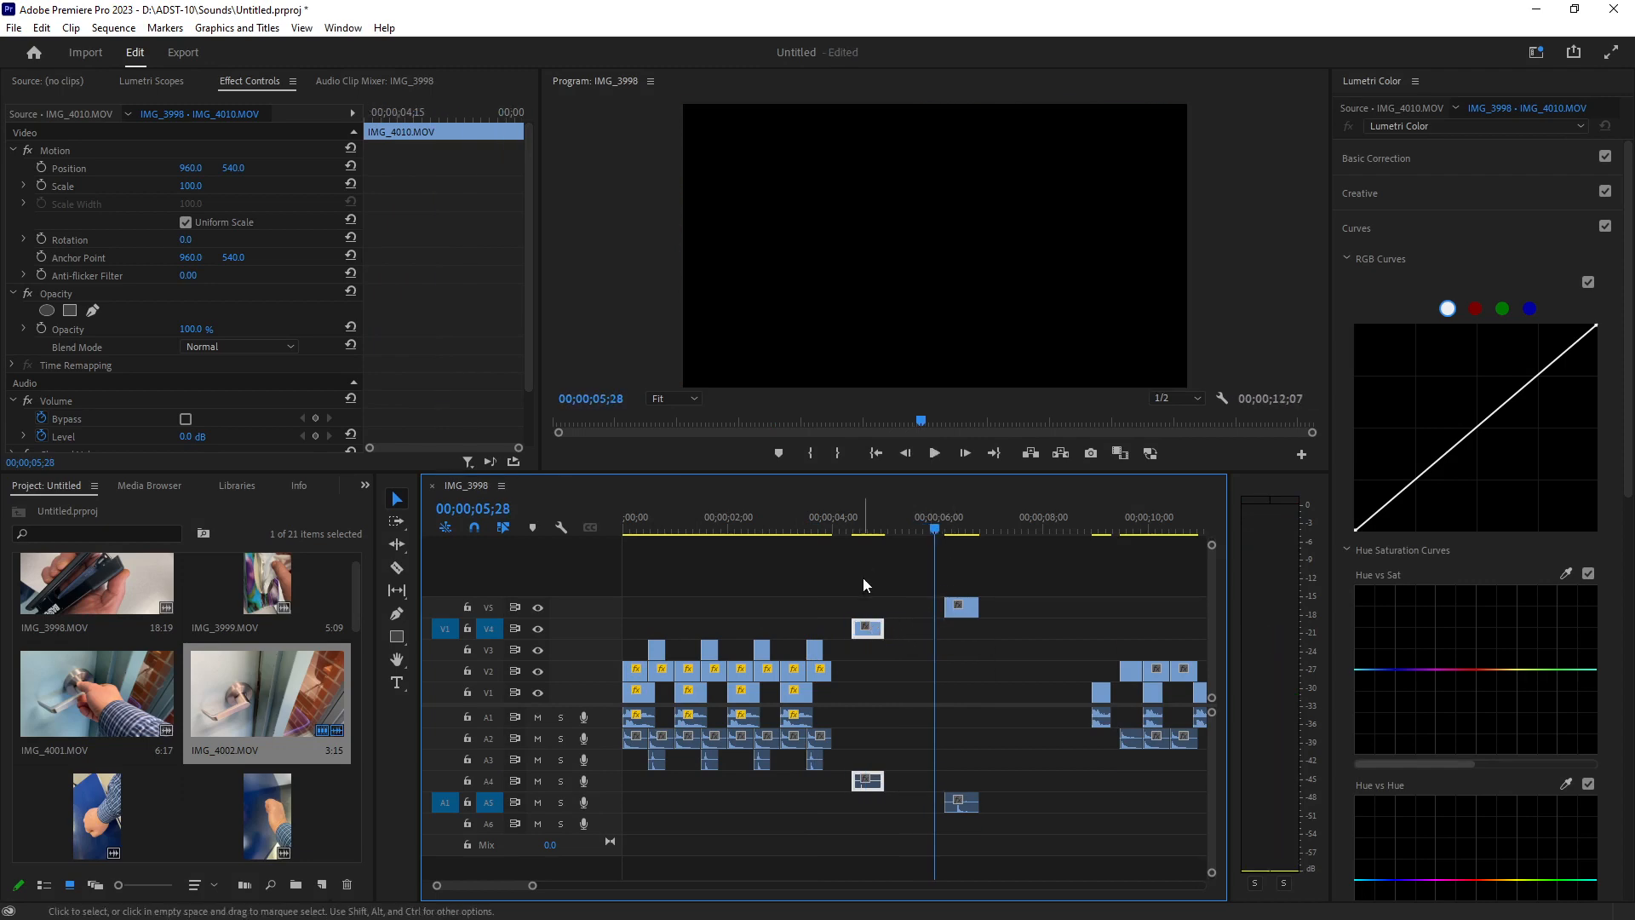
Apply the Pitch Shifter audio effect to the IMG_4010 clip on V4.
{"action": "mouse_move", "coordinate": [863, 530]}
{"action": "left_mouse_down"}
{"action": "mouse_move", "coordinate": [876, 535]}
{"action": "mouse_move", "coordinate": [860, 537]}
{"action": "left_mouse_up"}
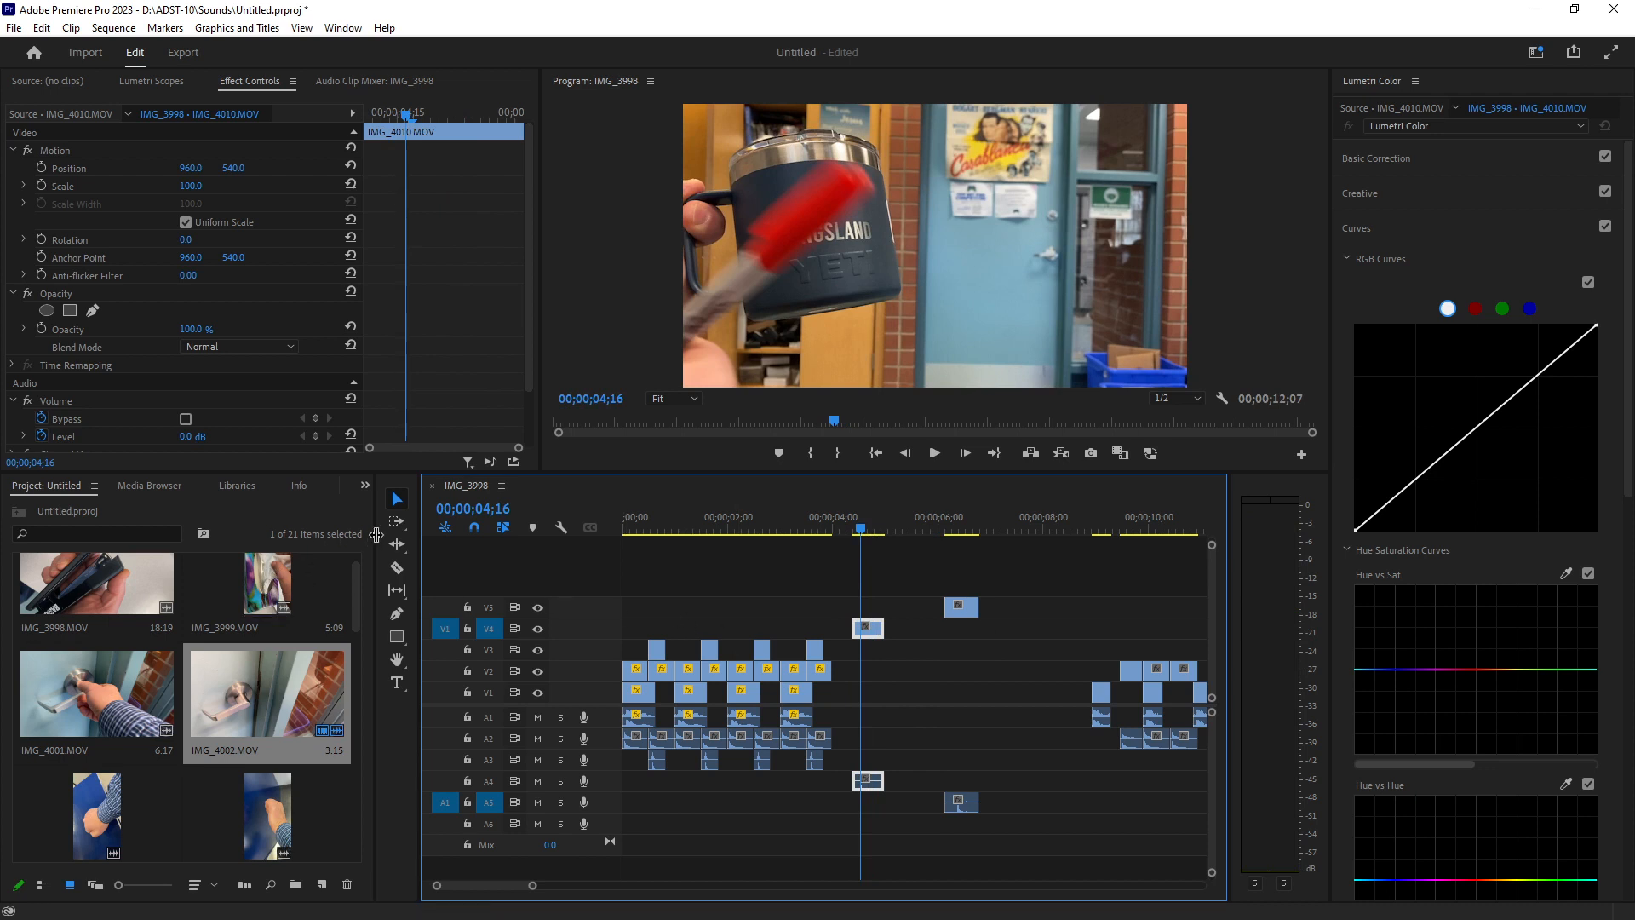
{"action": "left_click_drag", "start_coordinate": [375, 534], "coordinate": [460, 541]}
{"action": "left_click", "coordinate": [356, 486]}
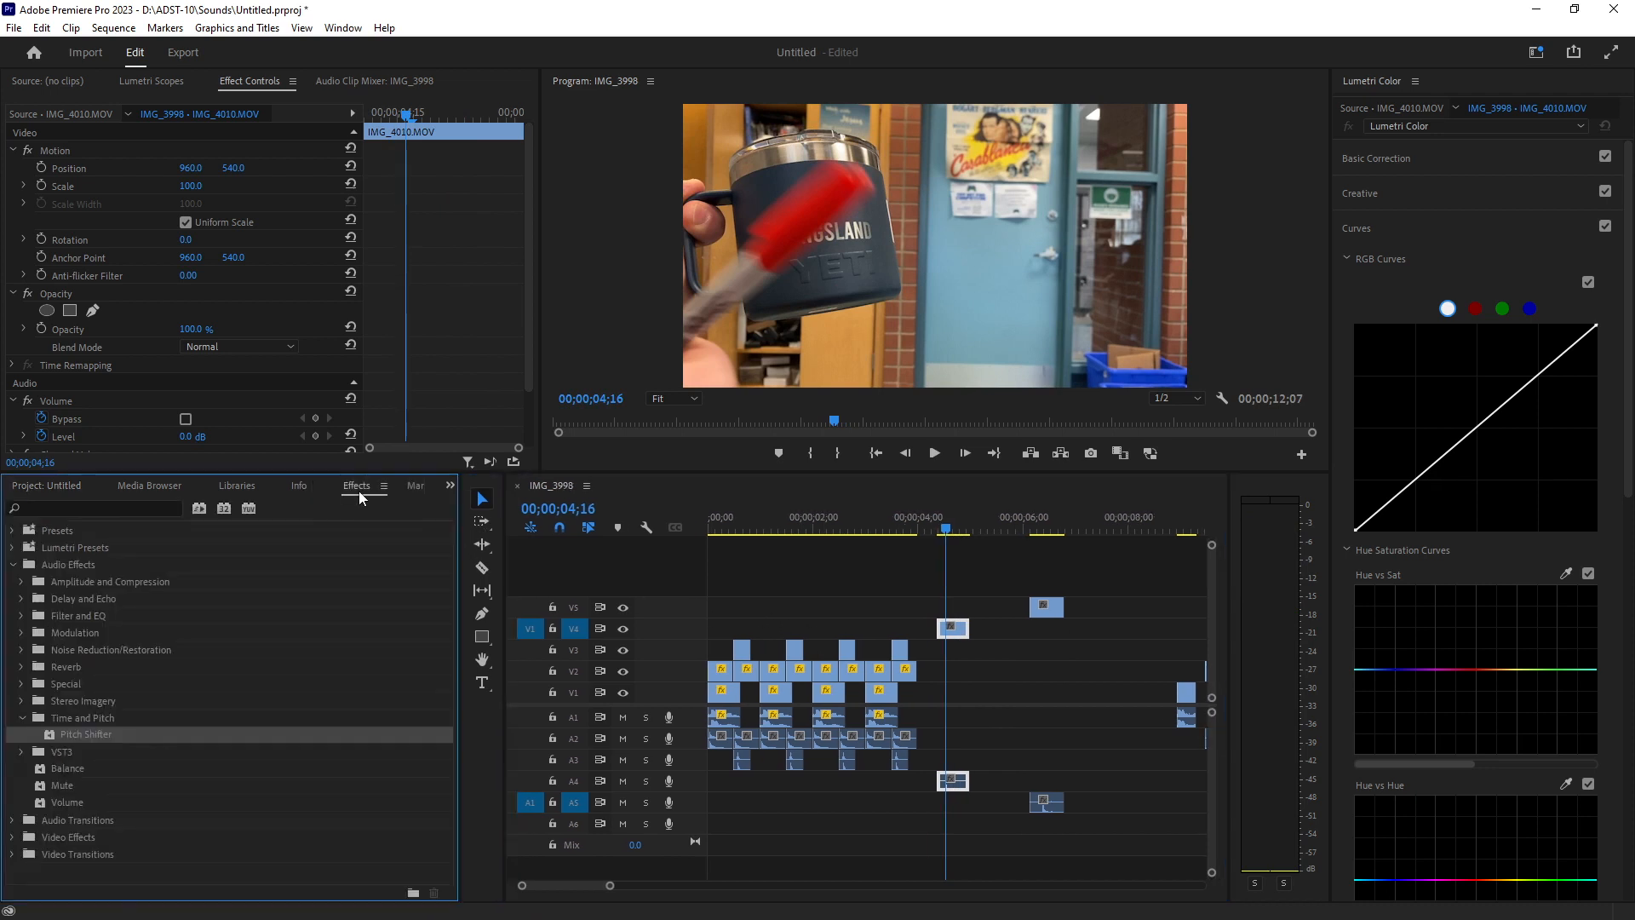
{"action": "left_click", "coordinate": [69, 564]}
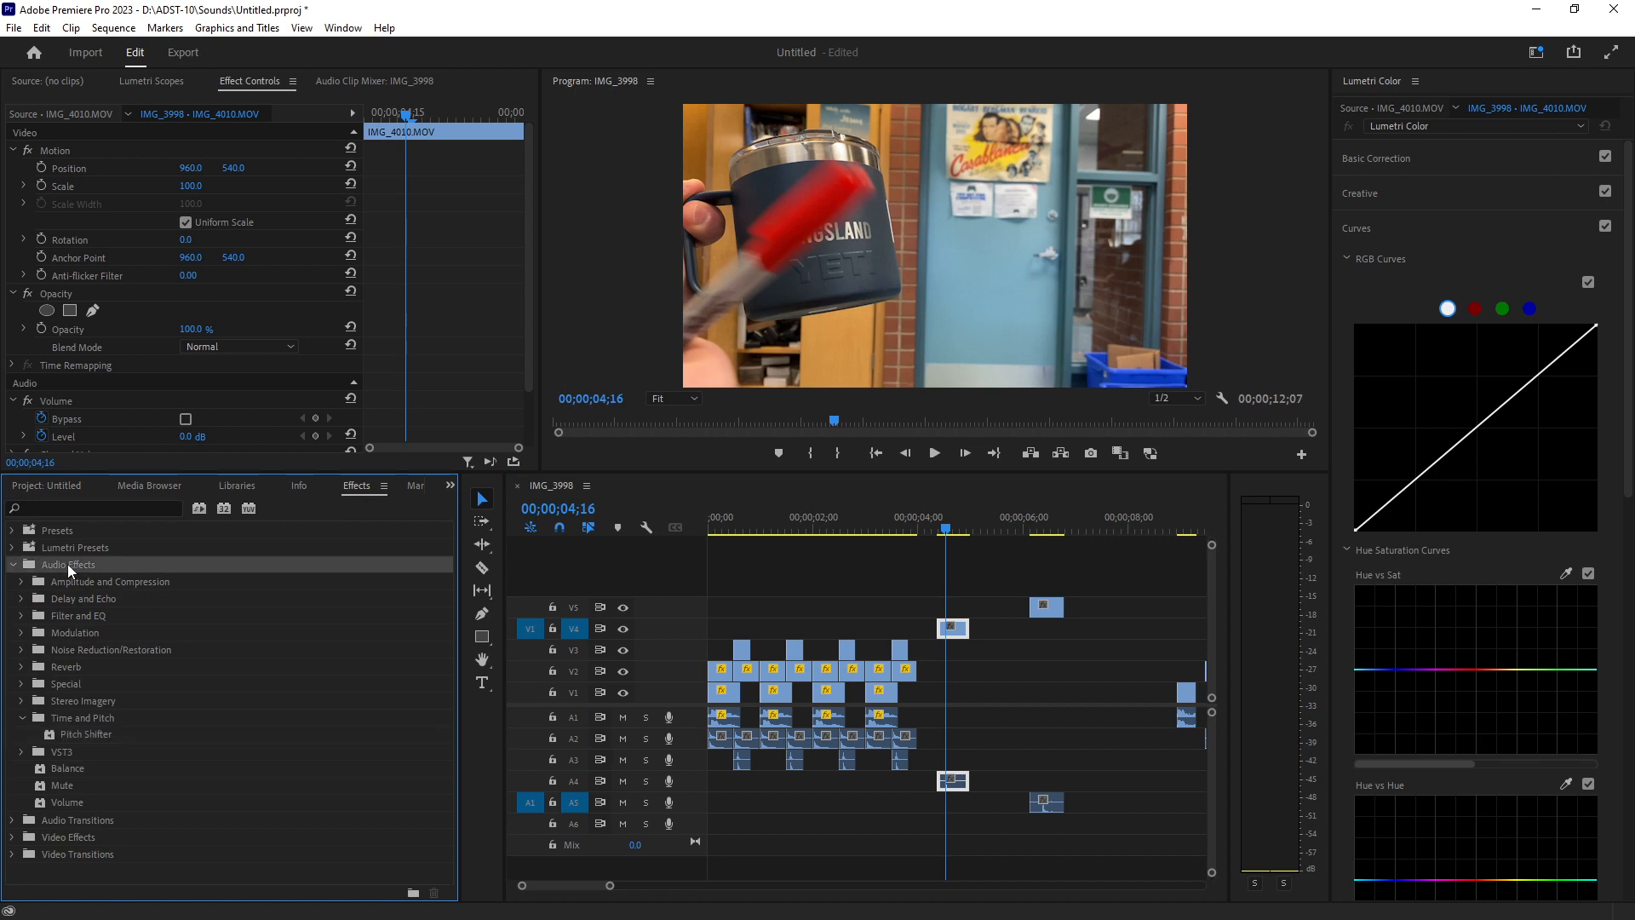
{"action": "left_click", "coordinate": [17, 565]}
{"action": "left_click", "coordinate": [12, 565]}
{"action": "left_click_drag", "start_coordinate": [75, 738], "coordinate": [957, 629]}
Play the IMG_4010 section to hear the pitch-shifted audio.
{"action": "left_click_drag", "start_coordinate": [947, 529], "coordinate": [935, 529]}
{"action": "key", "text": "space"}
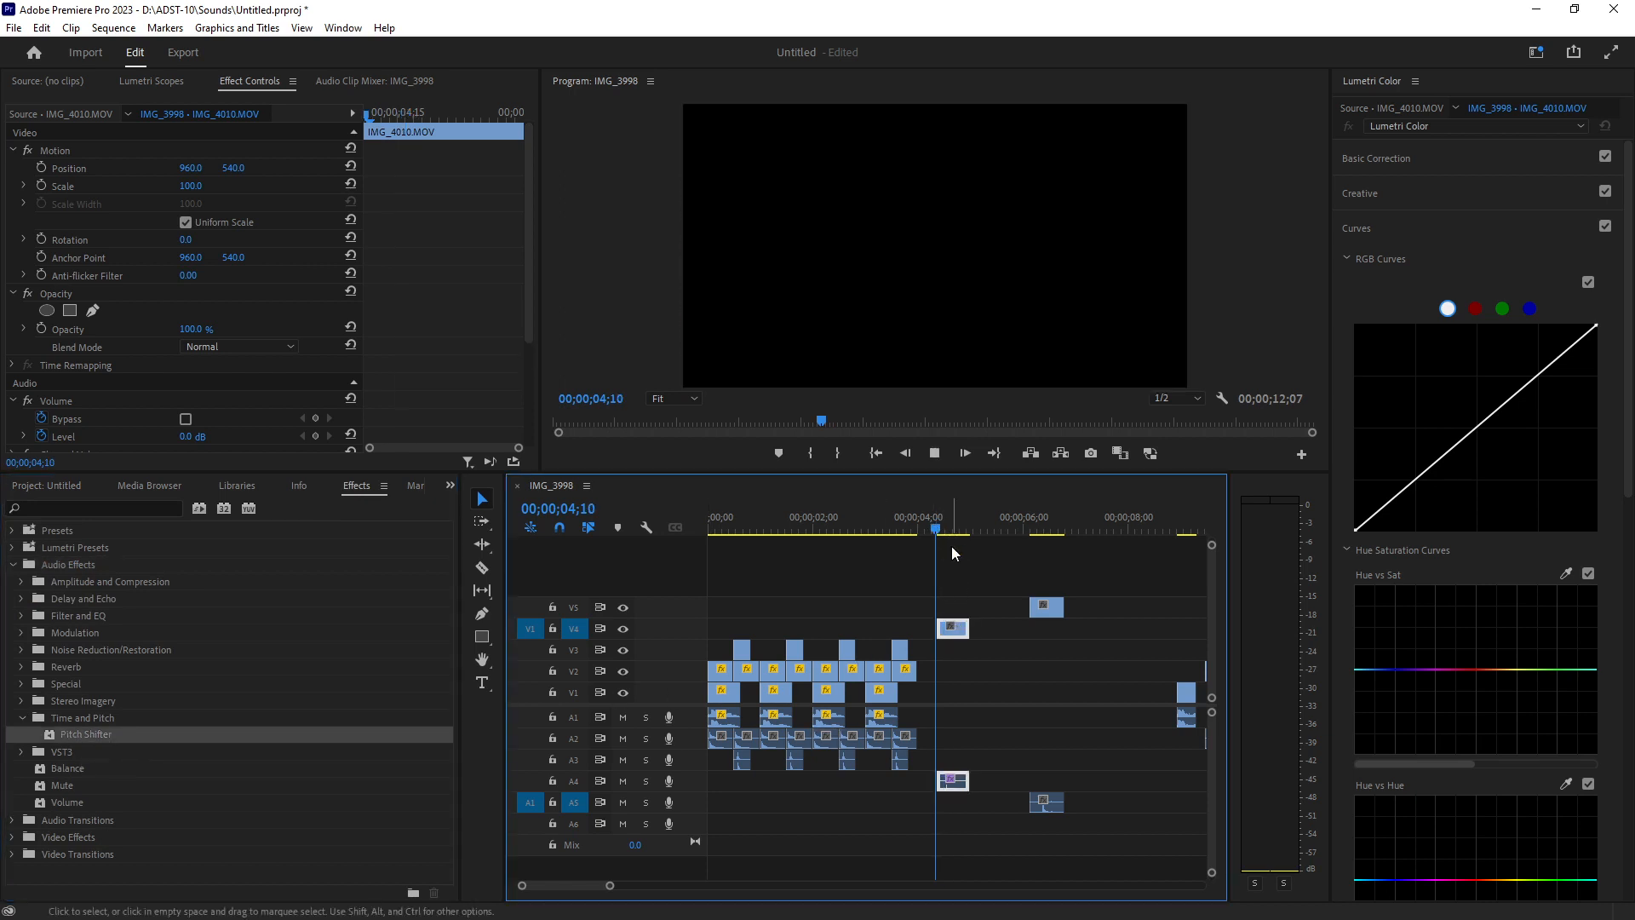
{"action": "key", "text": "space"}
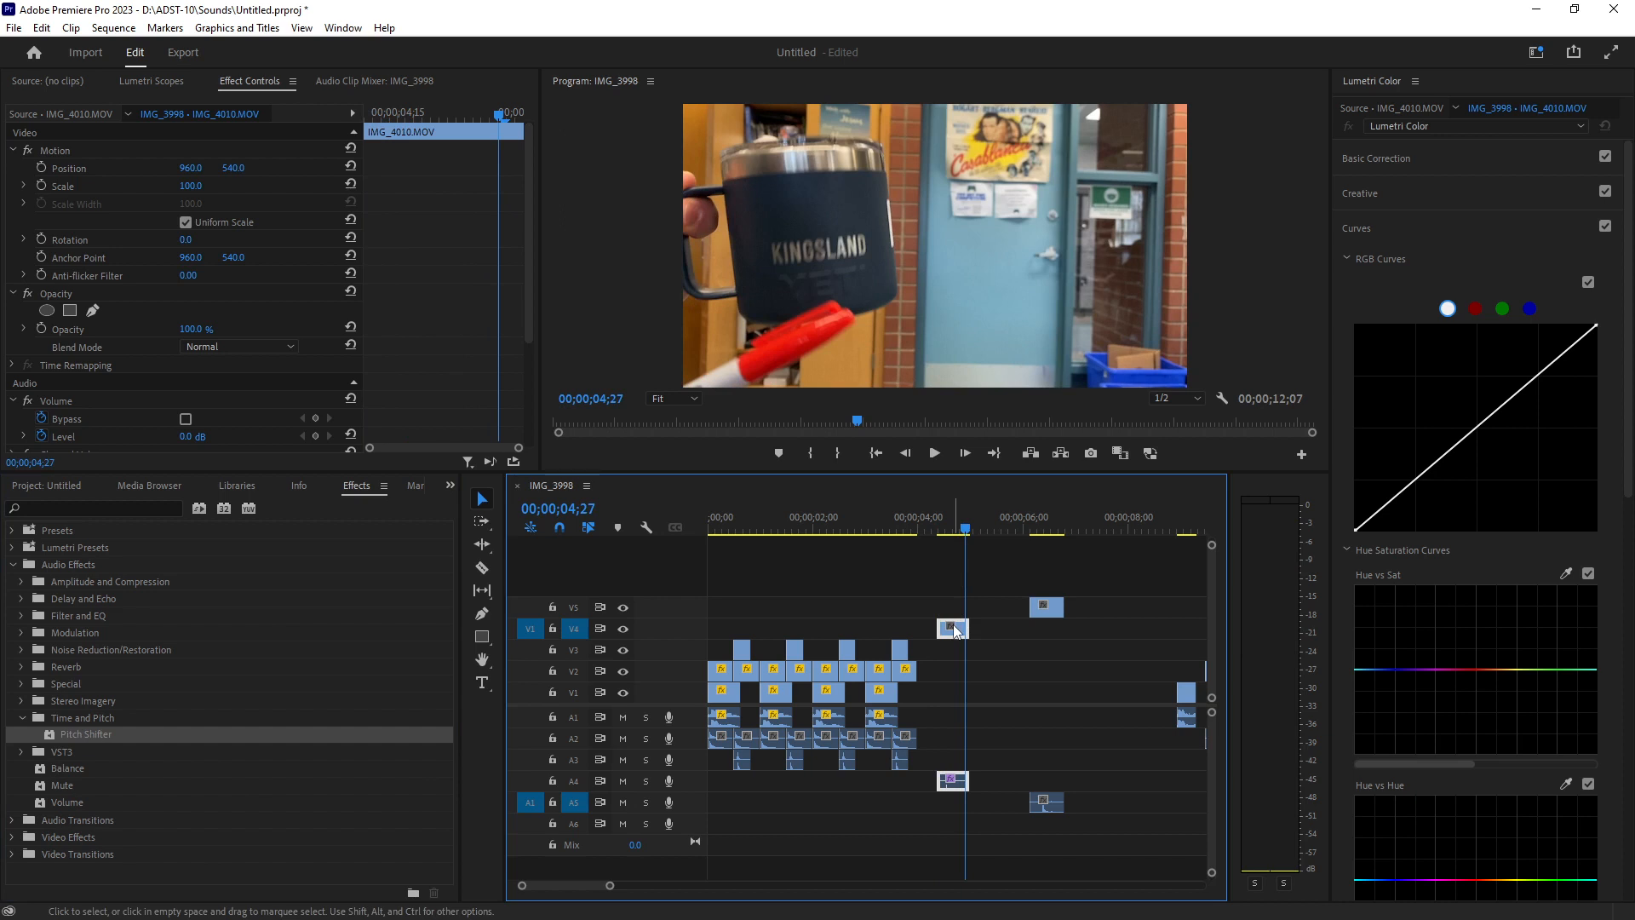
Duplicate the IMG_4010 clip directly after itself on V4 and preview it.
{"action": "left_click_drag", "start_coordinate": [955, 630], "coordinate": [985, 625]}
{"action": "left_click_drag", "start_coordinate": [967, 529], "coordinate": [938, 528]}
{"action": "key", "text": "space"}
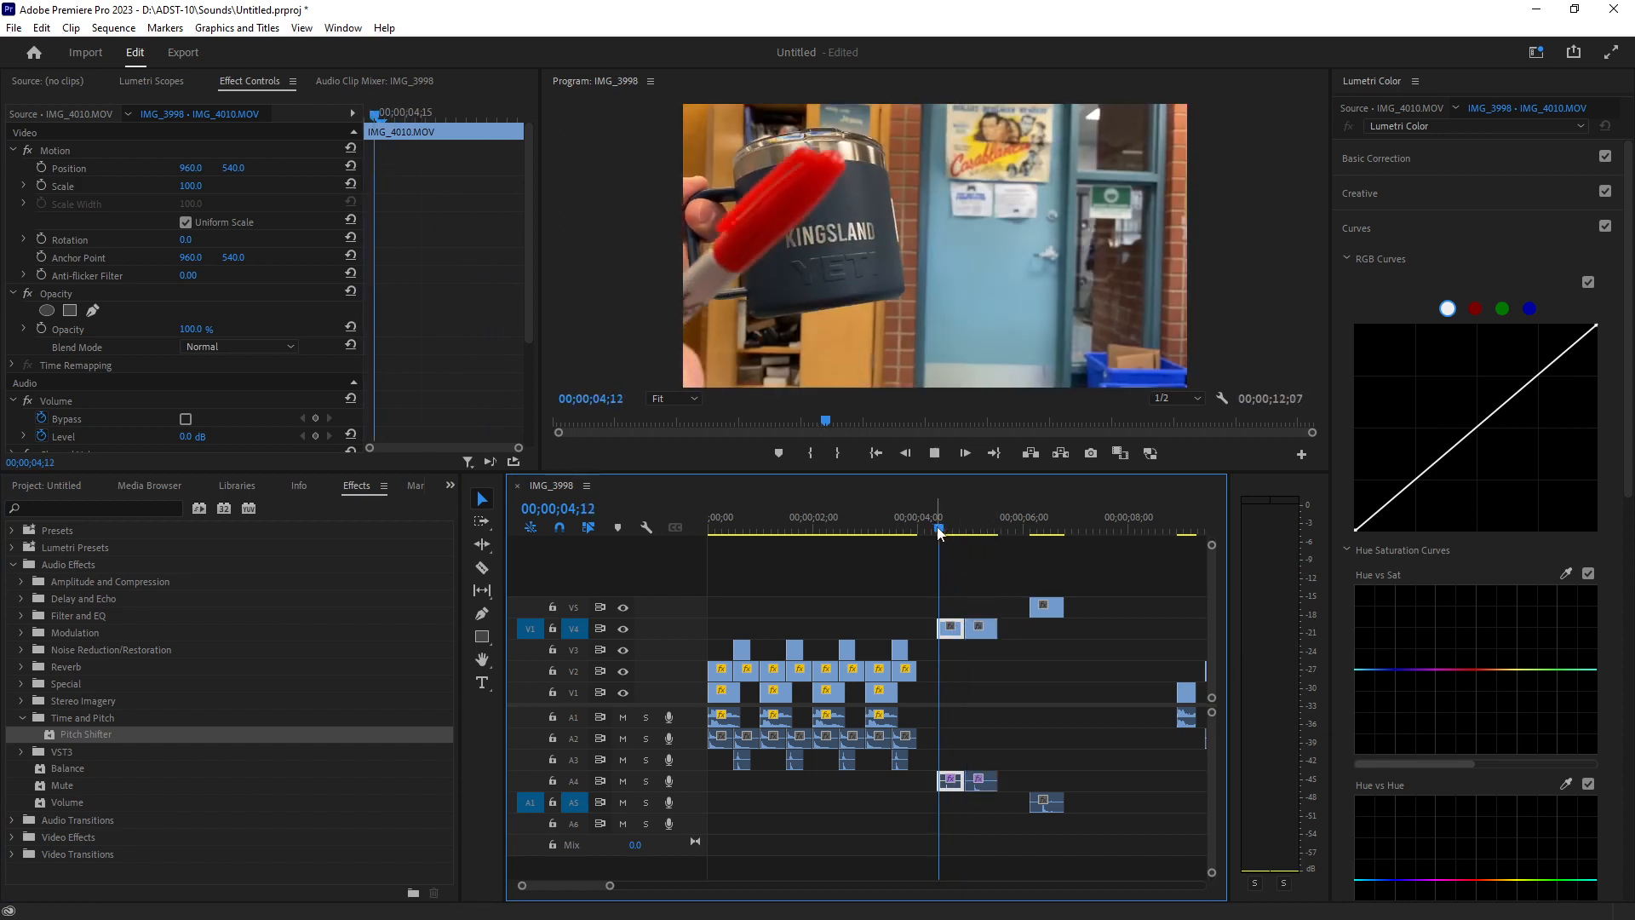
Lower the Pitch Shifter semitones on the duplicated IMG_4010 clip.
{"action": "left_click", "coordinate": [988, 630]}
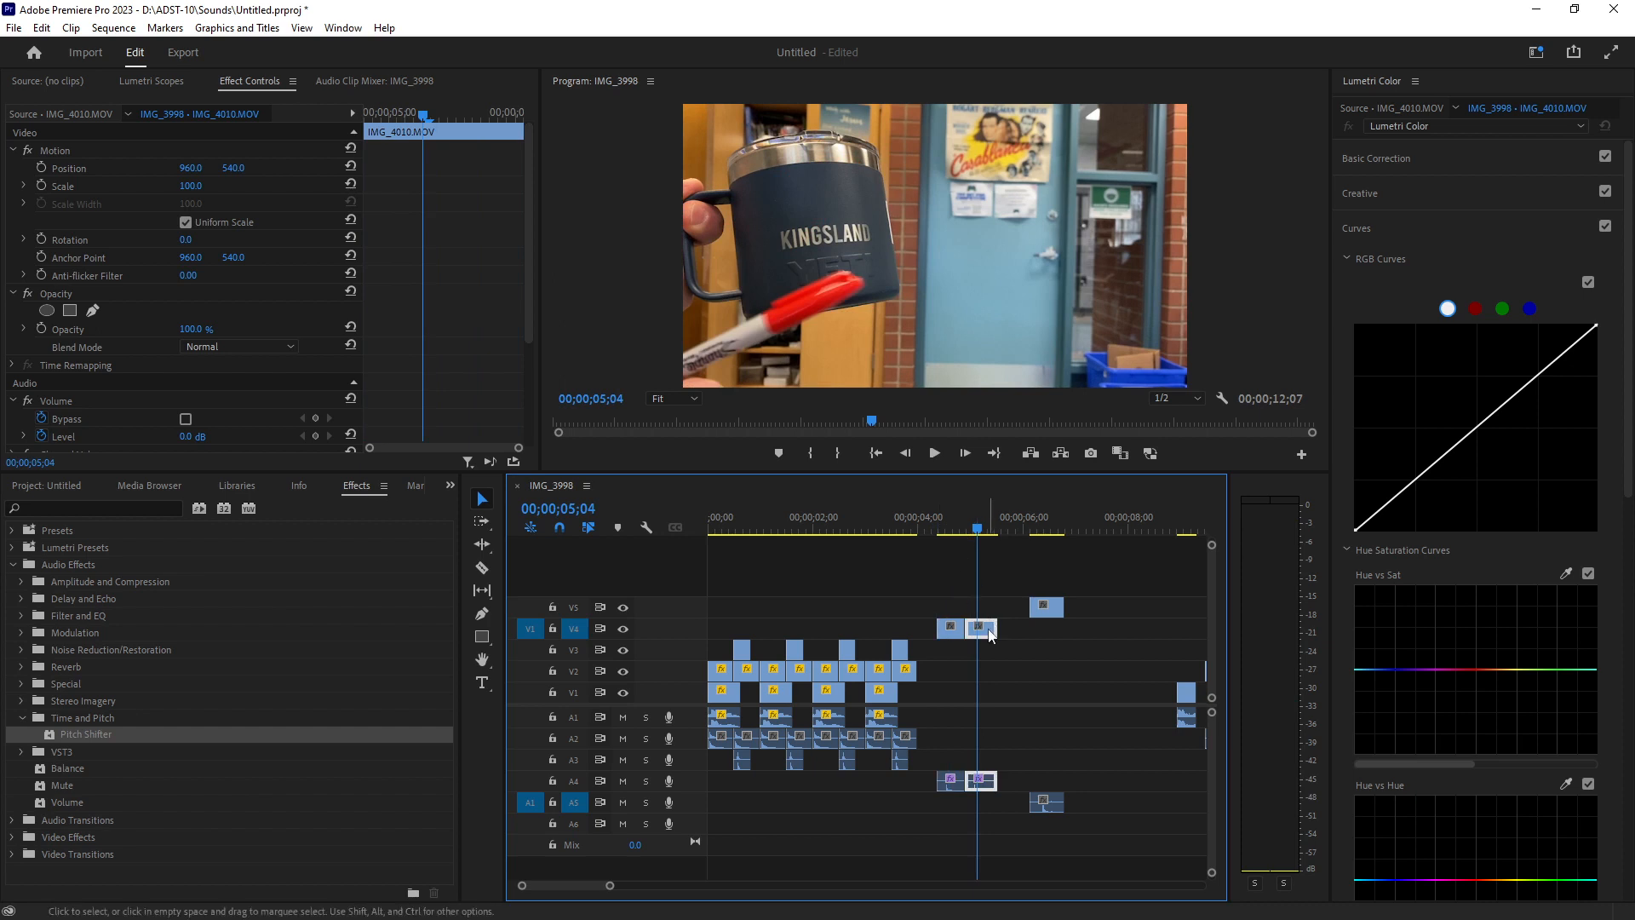
{"action": "scroll", "coordinate": [177, 352], "scroll_direction": "down", "scroll_amount": 1}
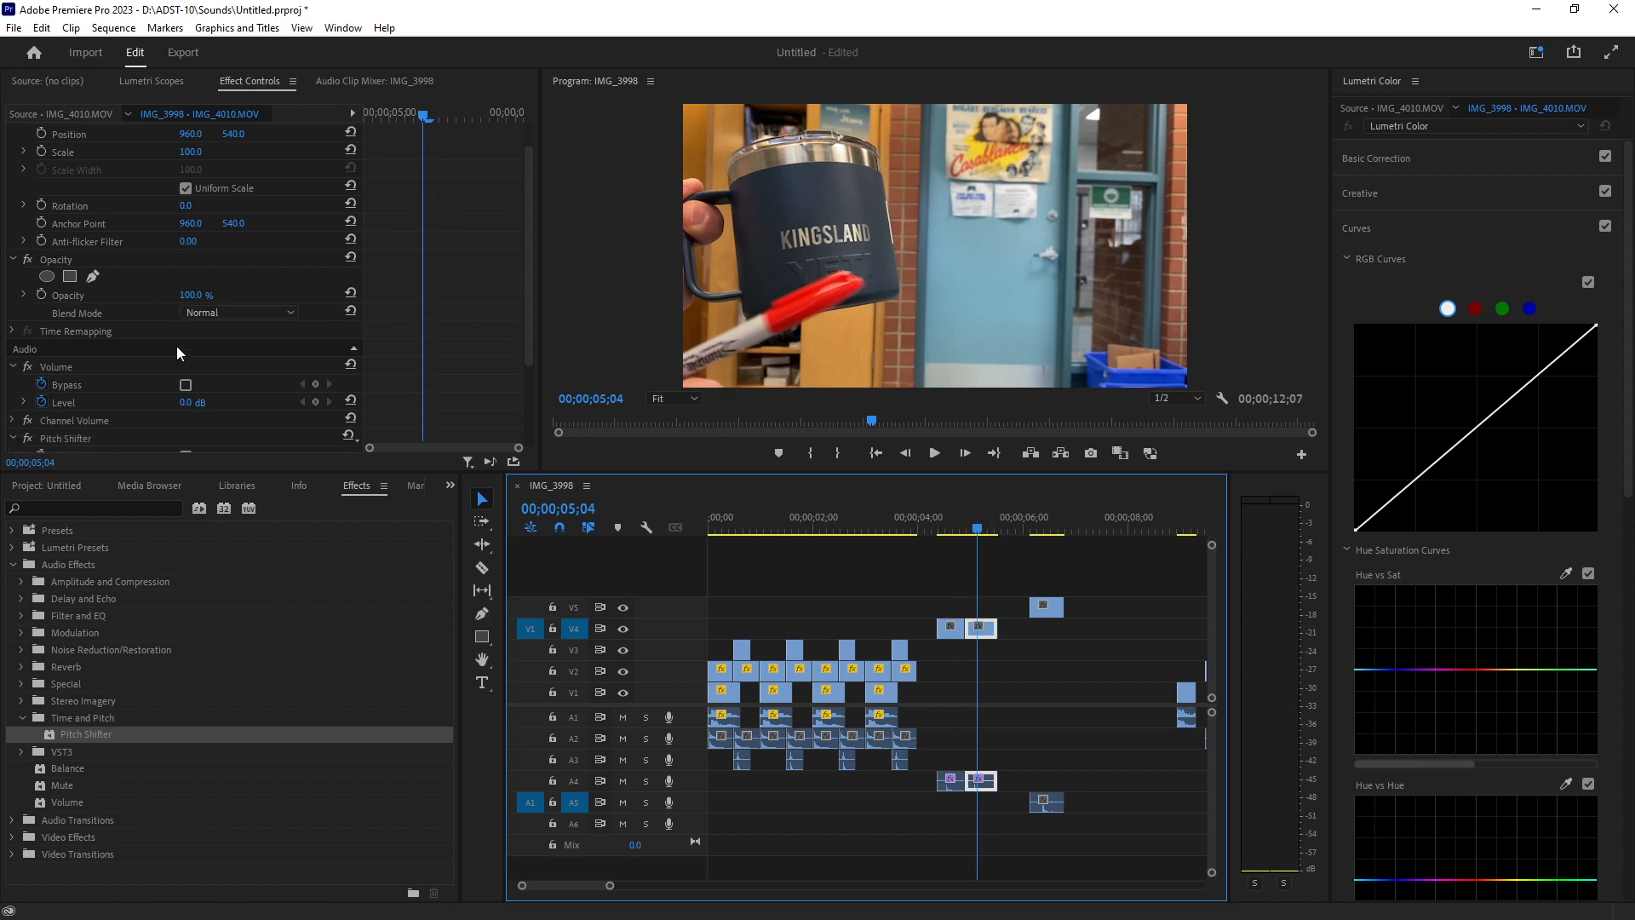
{"action": "scroll", "coordinate": [177, 346], "scroll_direction": "down", "scroll_amount": 3}
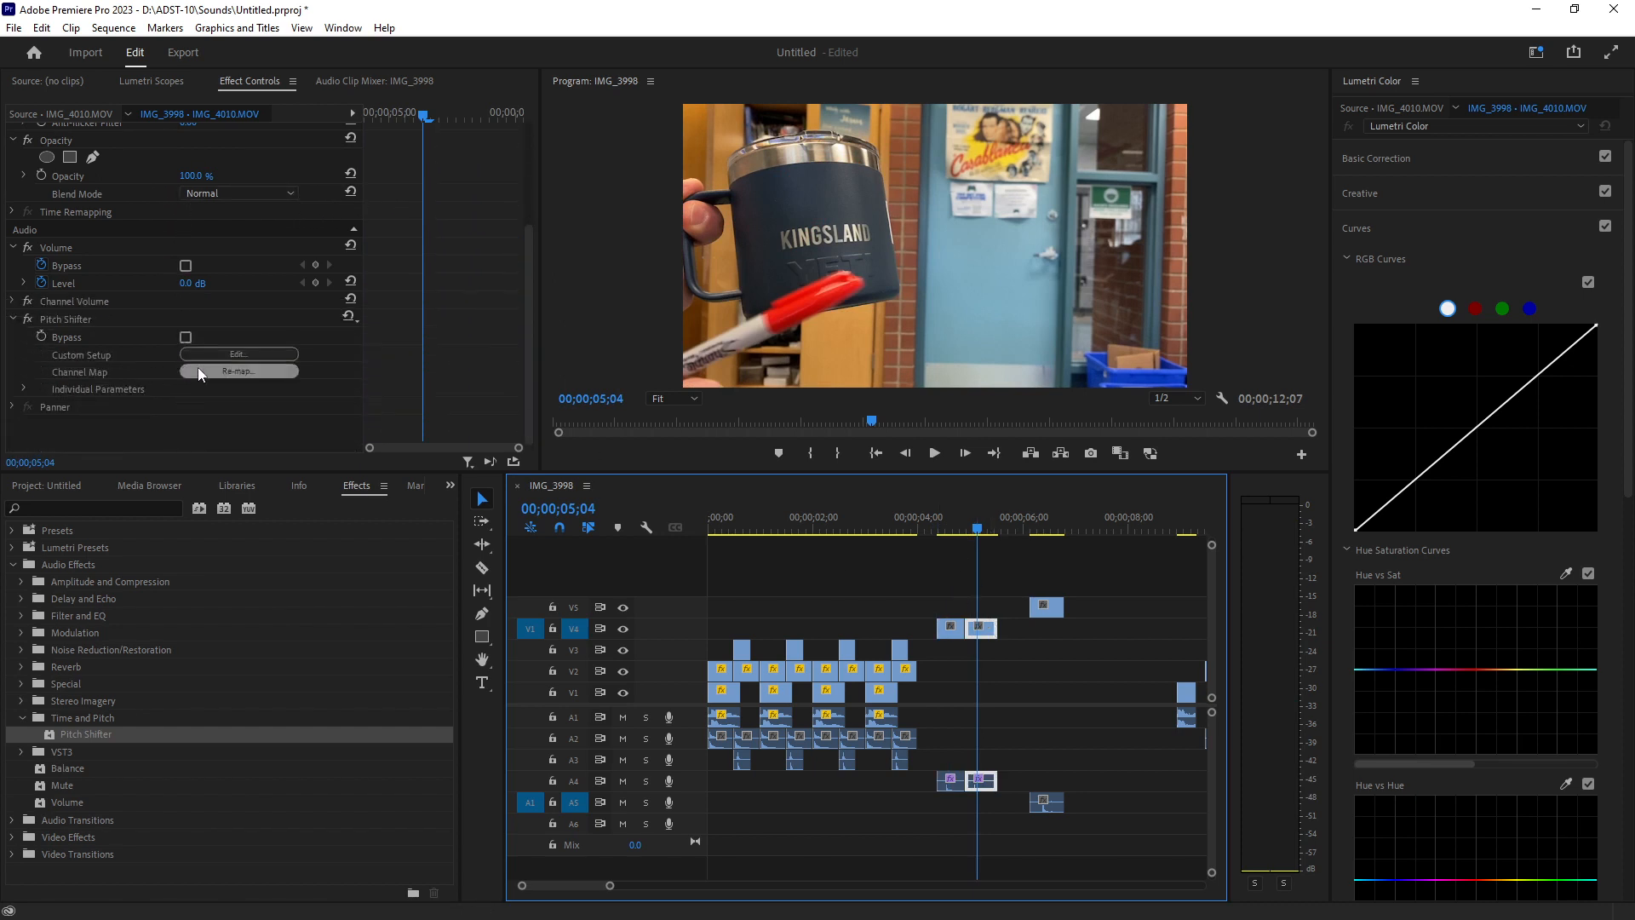
{"action": "left_click", "coordinate": [236, 354]}
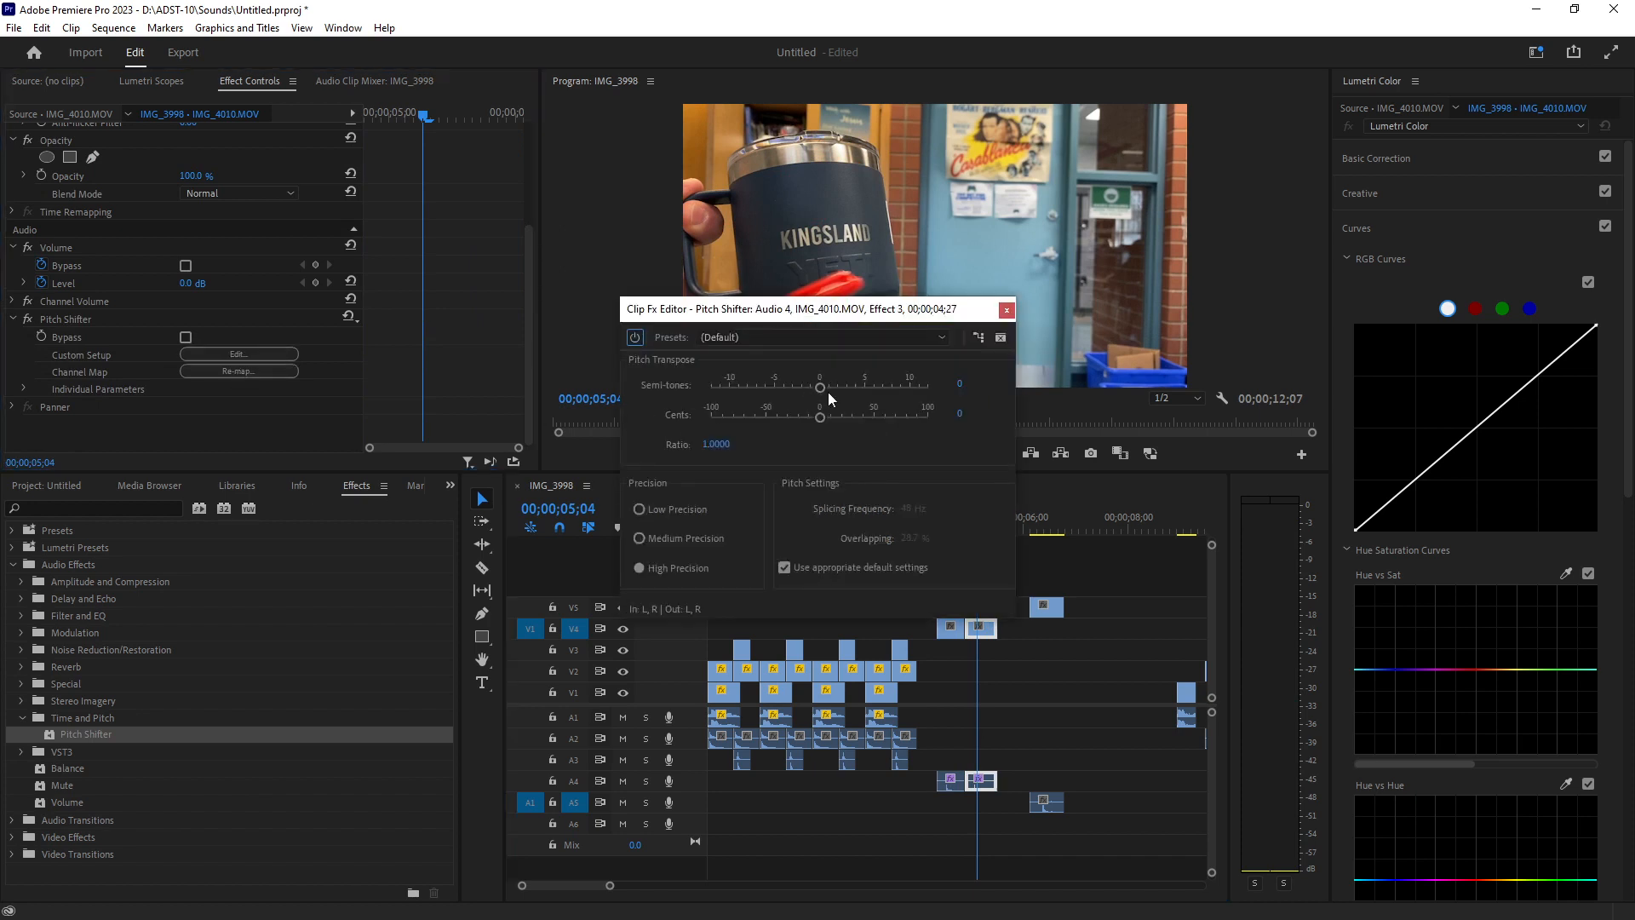
{"action": "left_click_drag", "start_coordinate": [821, 390], "coordinate": [773, 389]}
{"action": "left_click", "coordinate": [1005, 310]}
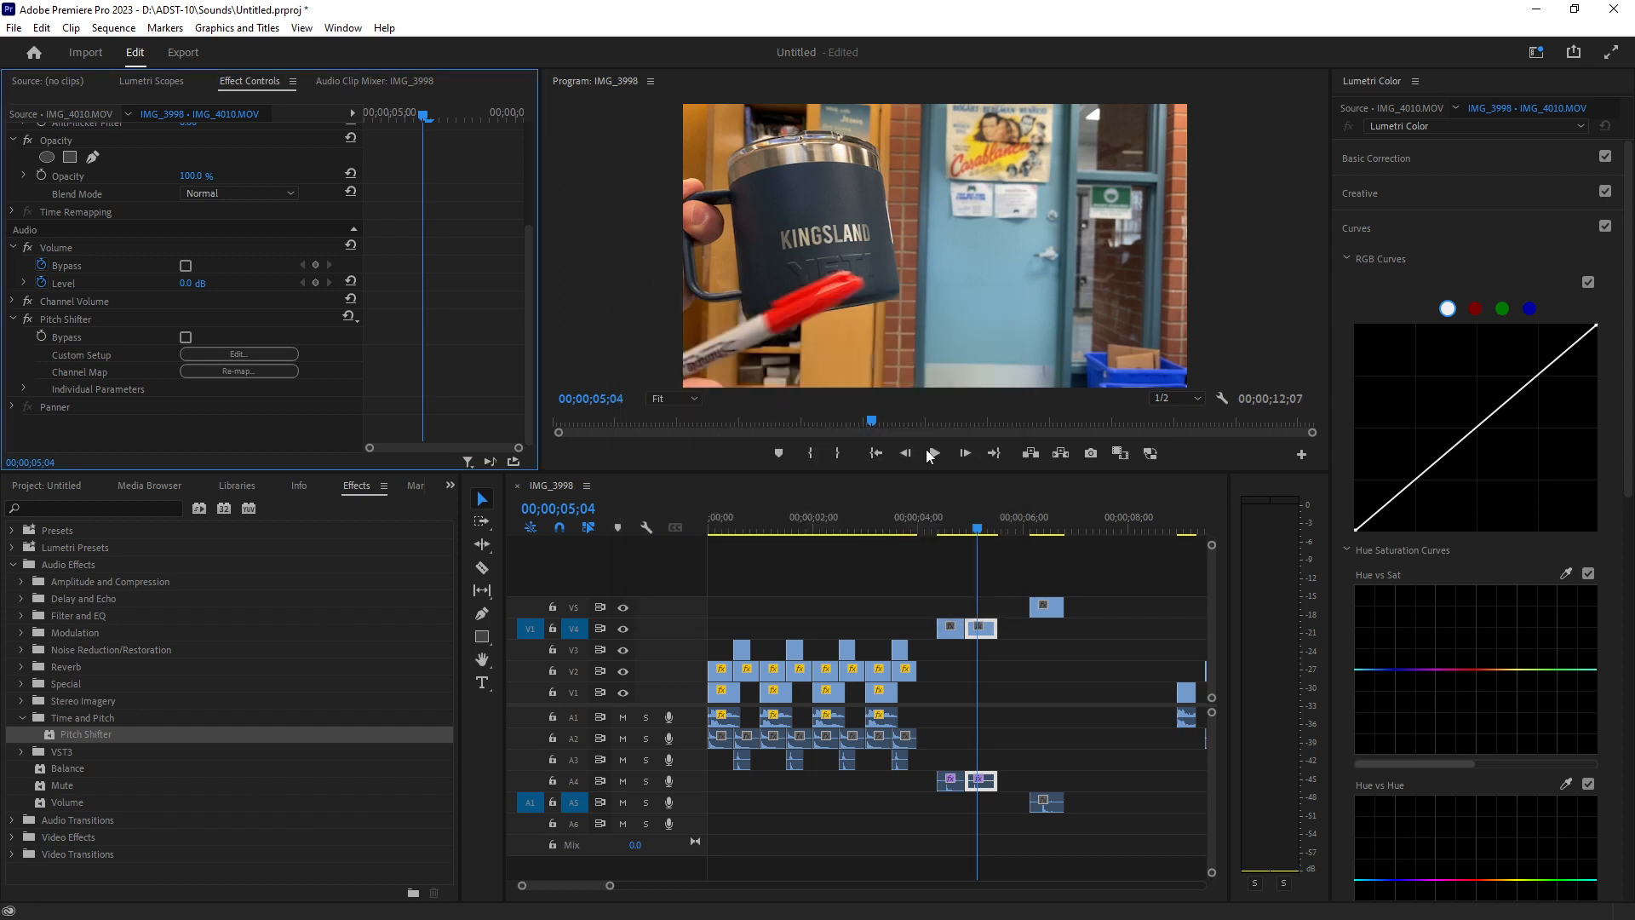
Play both IMG_4010 clips to compare their audio.
{"action": "left_click", "coordinate": [937, 526]}
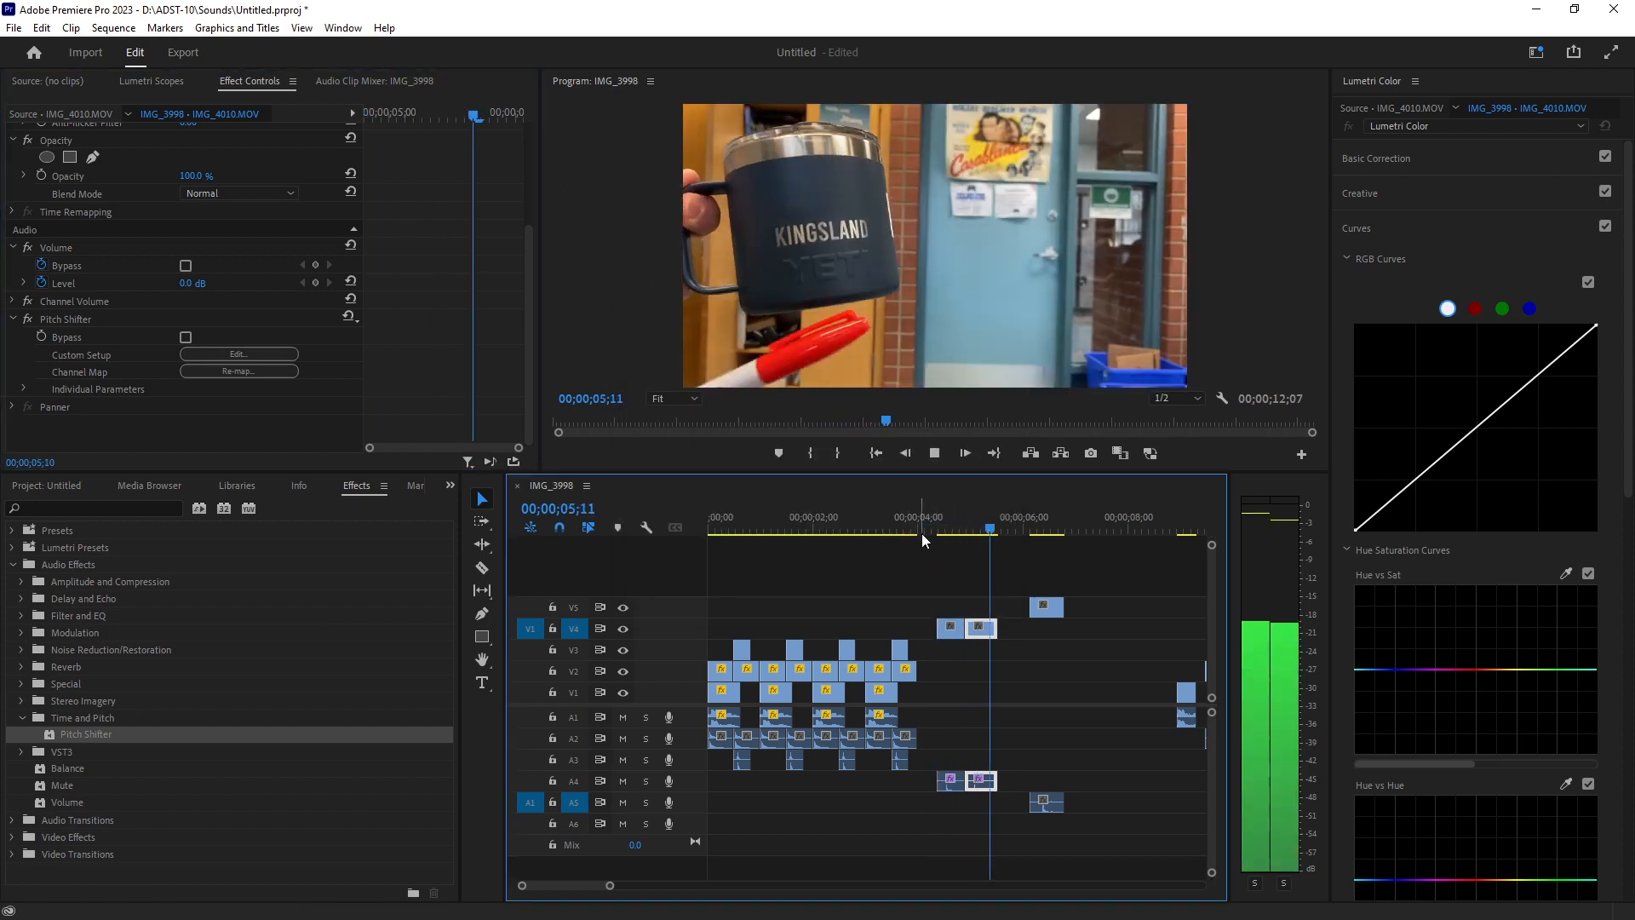
{"action": "left_click", "coordinate": [994, 528]}
{"action": "left_click_drag", "start_coordinate": [983, 529], "coordinate": [916, 530]}
{"action": "key", "text": "space"}
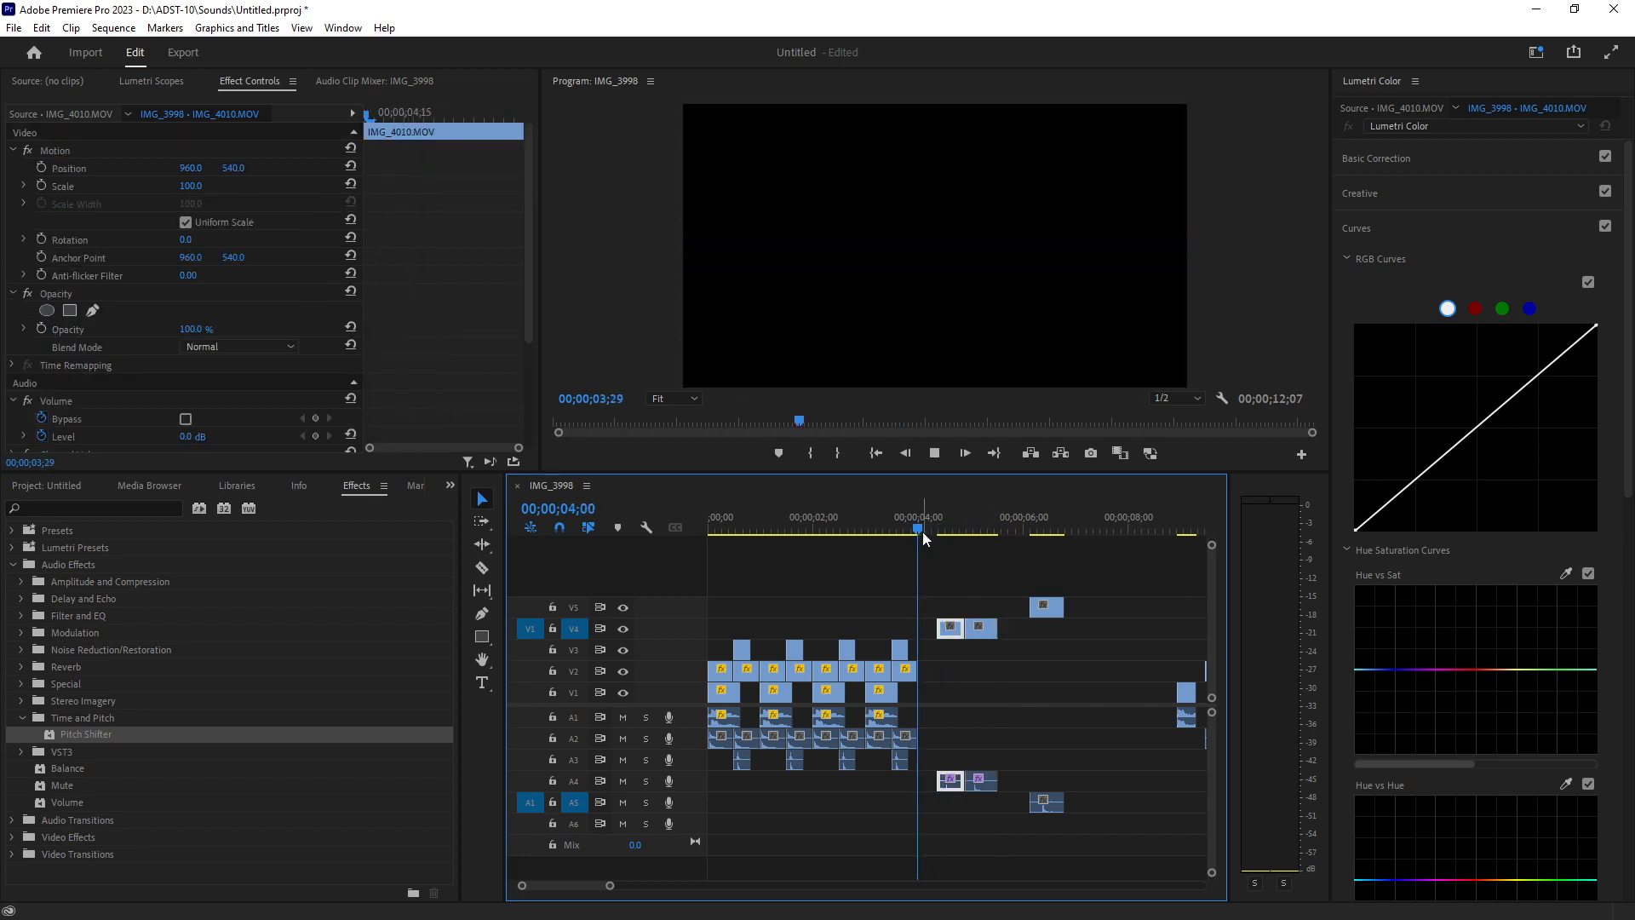
{"action": "key", "text": "space"}
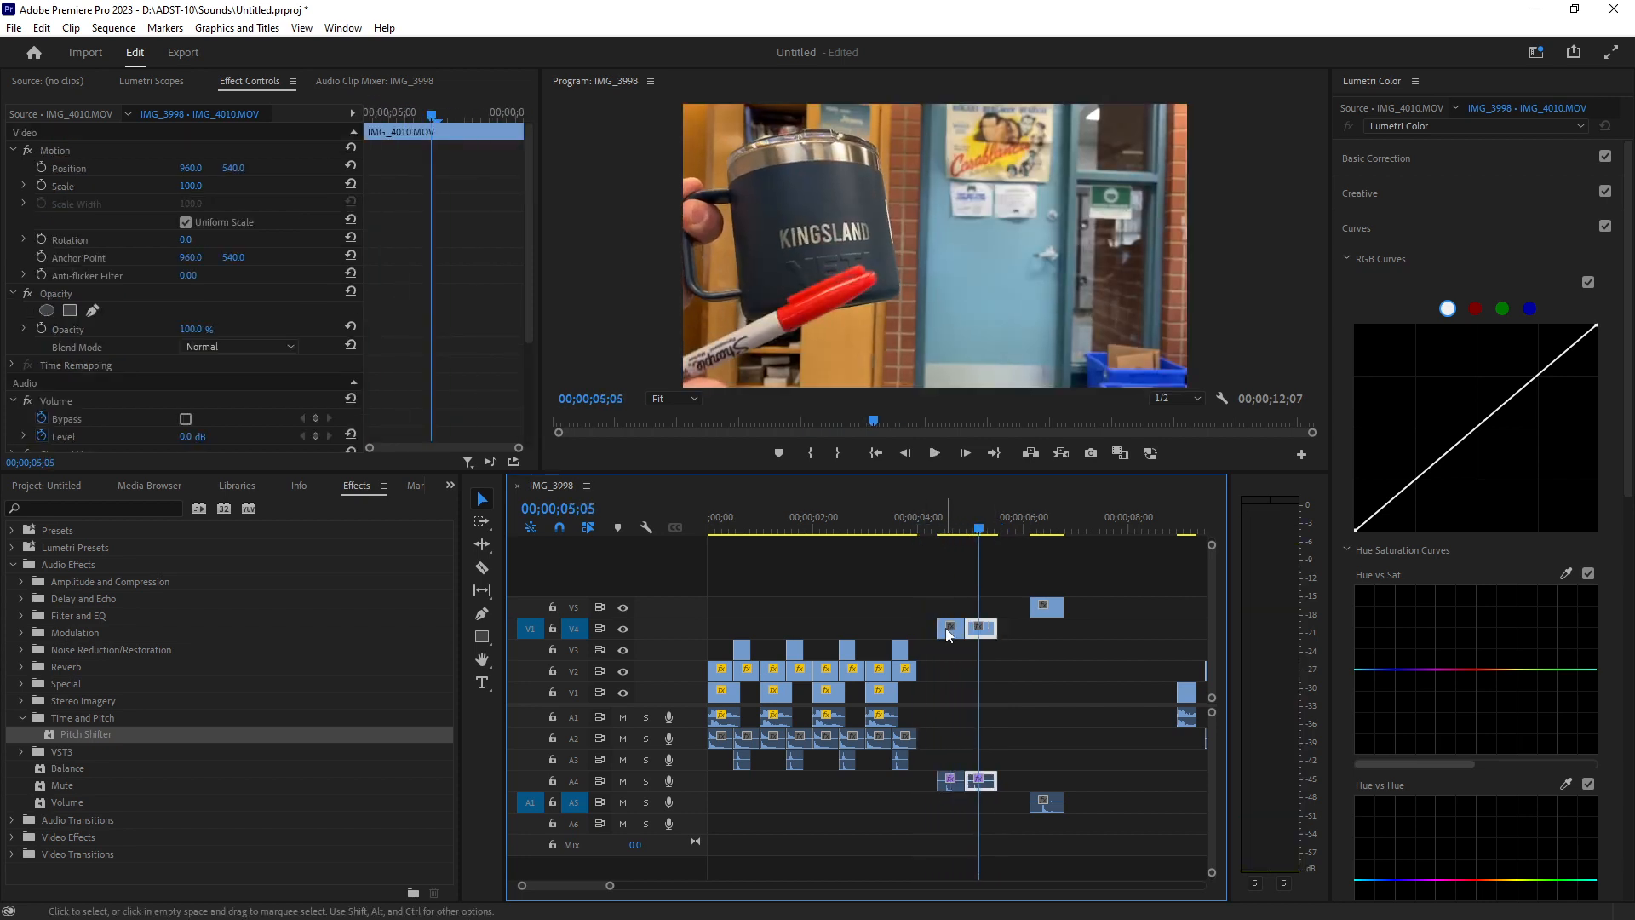
Remove the Pitch Shifter effect from the first IMG_4010 clip and replay the section.
{"action": "left_click", "coordinate": [981, 628]}
{"action": "left_click", "coordinate": [965, 528]}
{"action": "left_click_drag", "start_coordinate": [964, 529], "coordinate": [939, 532]}
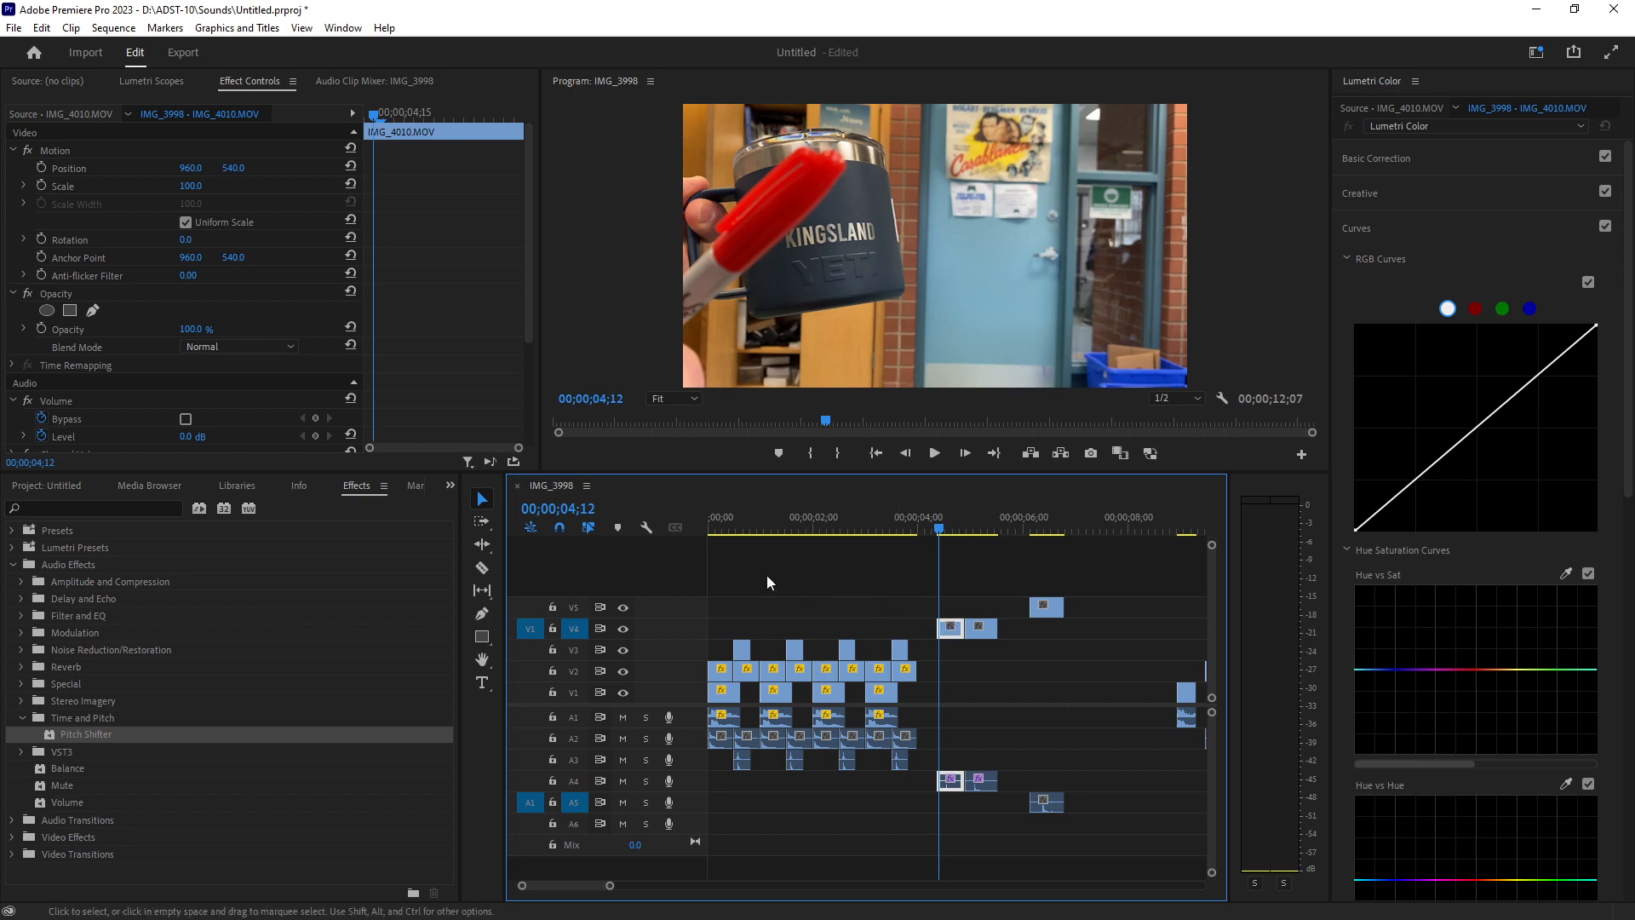
{"action": "scroll", "coordinate": [101, 378], "scroll_direction": "down", "scroll_amount": 5}
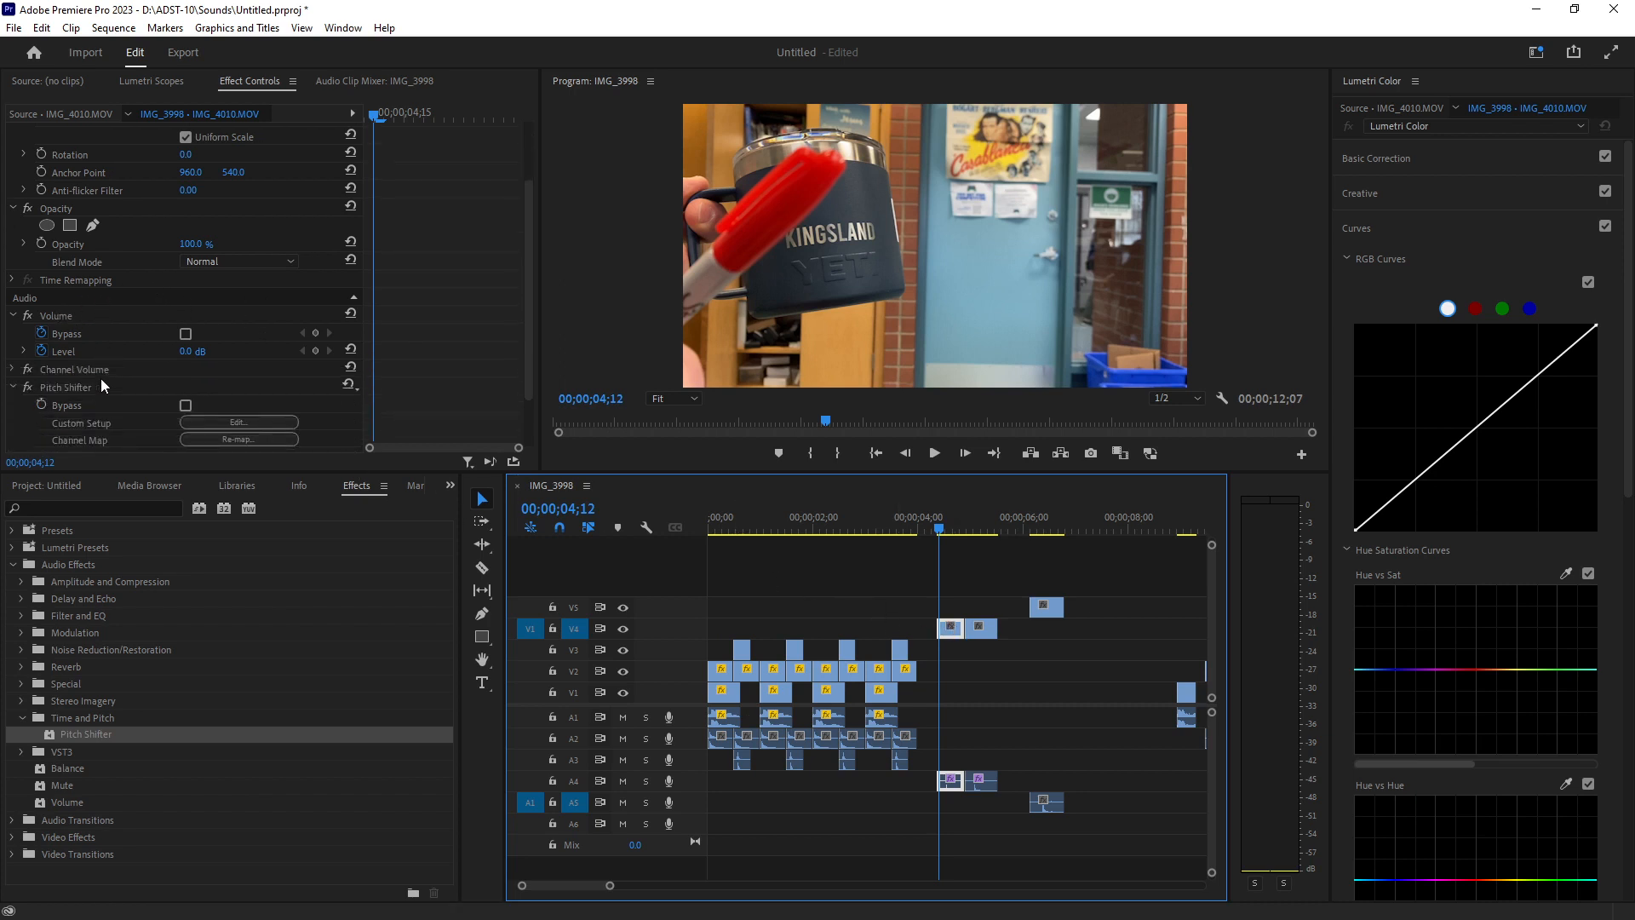
{"action": "left_click", "coordinate": [69, 319]}
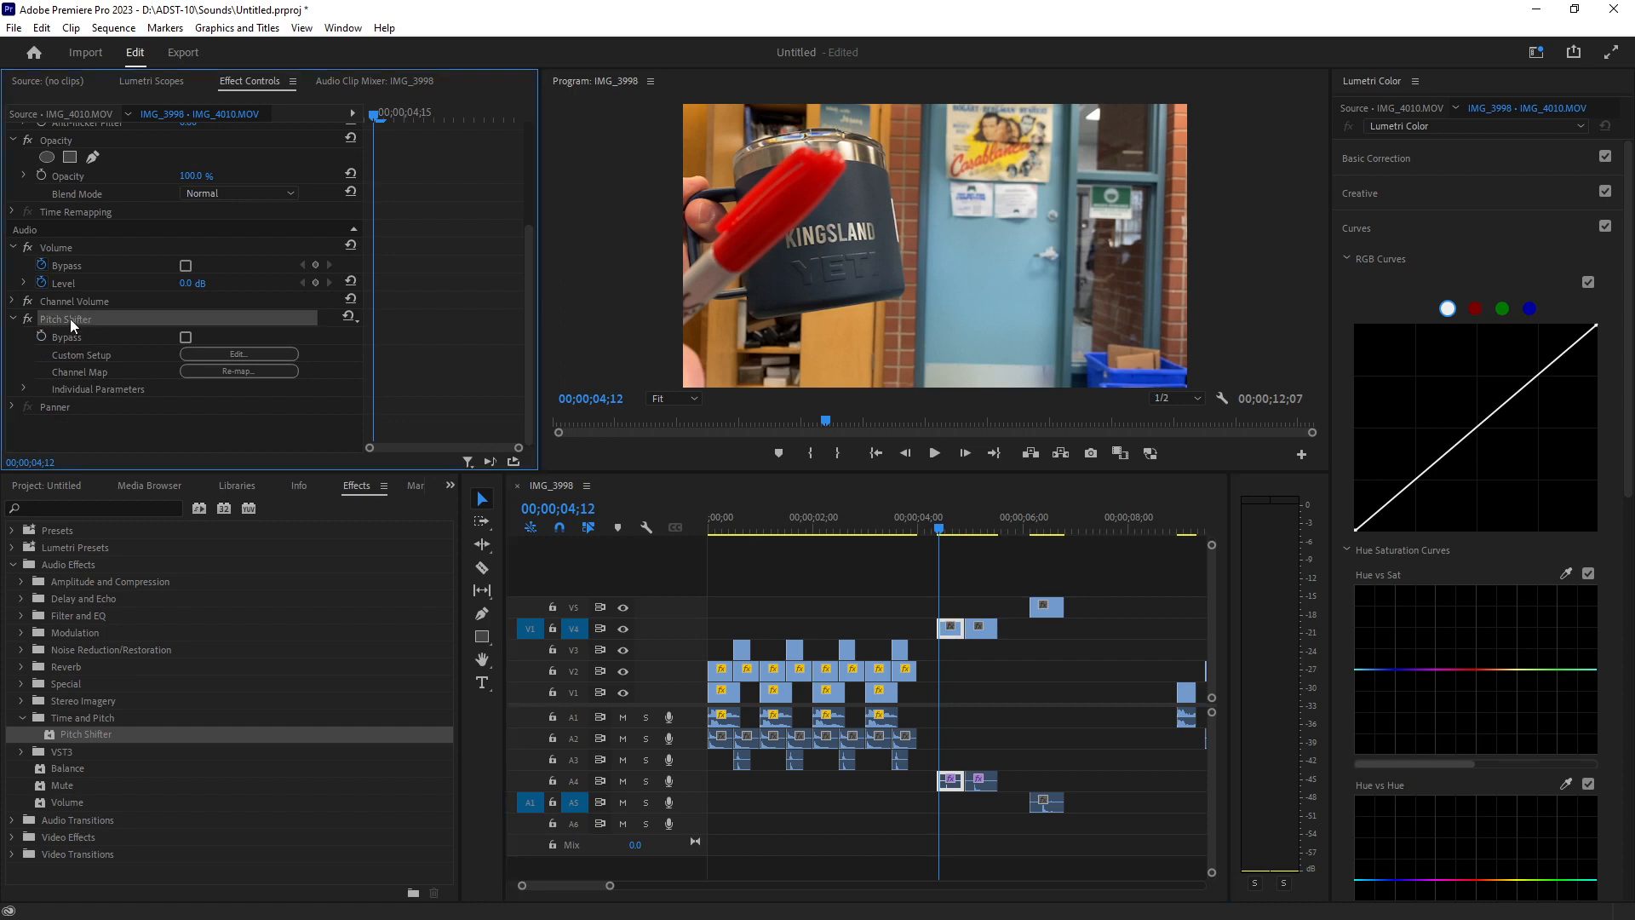
{"action": "key", "text": "Delete"}
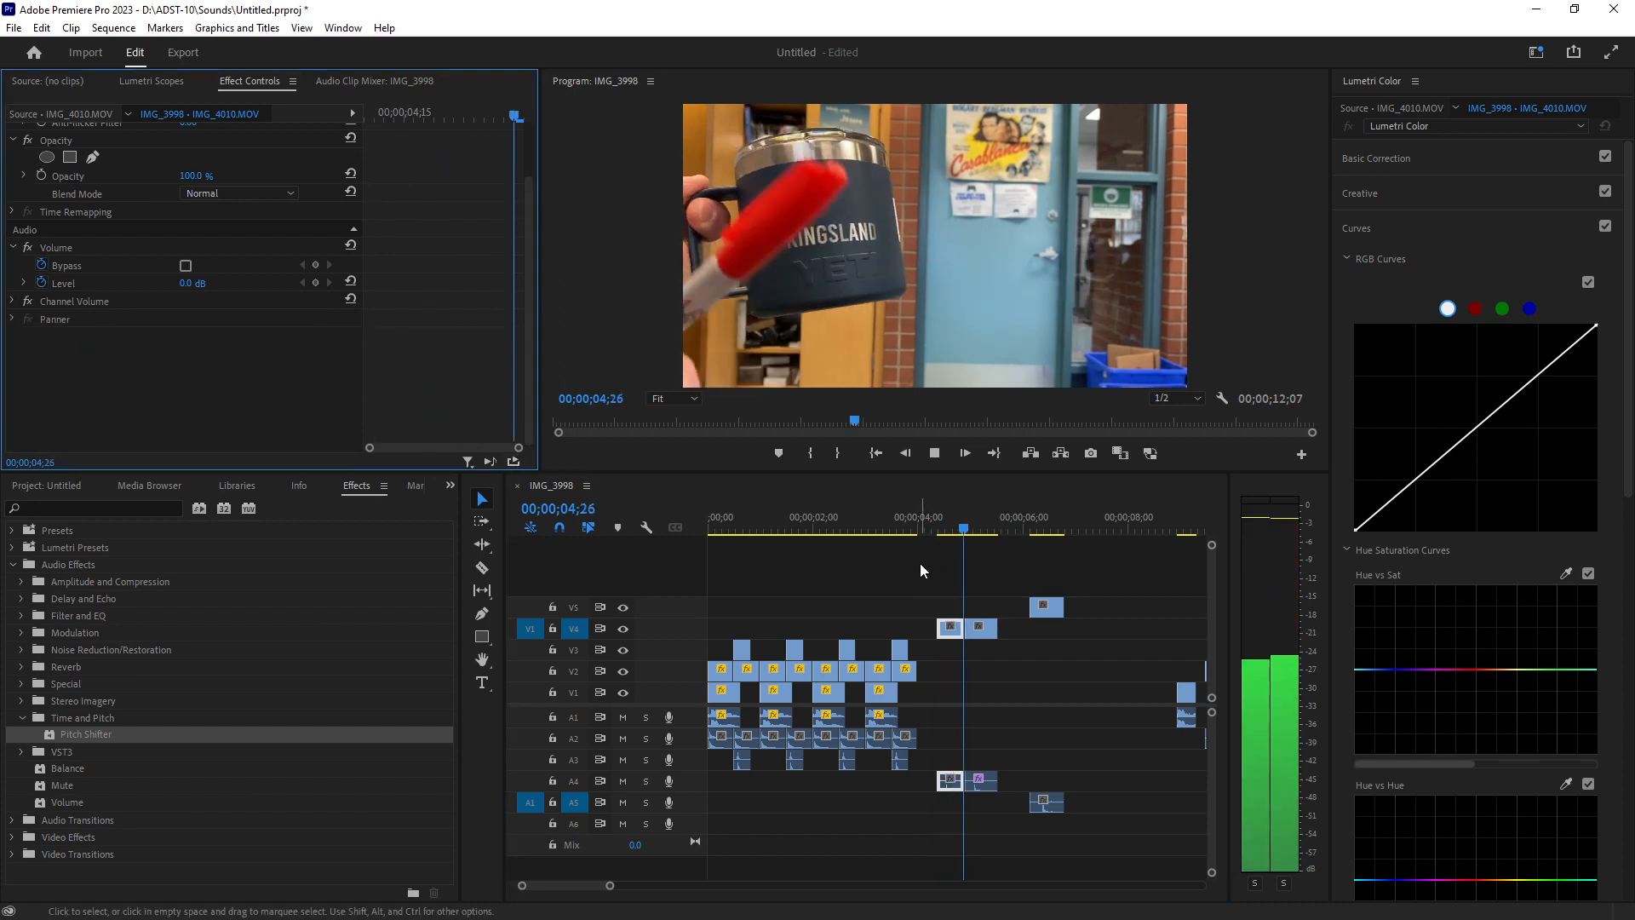
{"action": "key", "text": "space"}
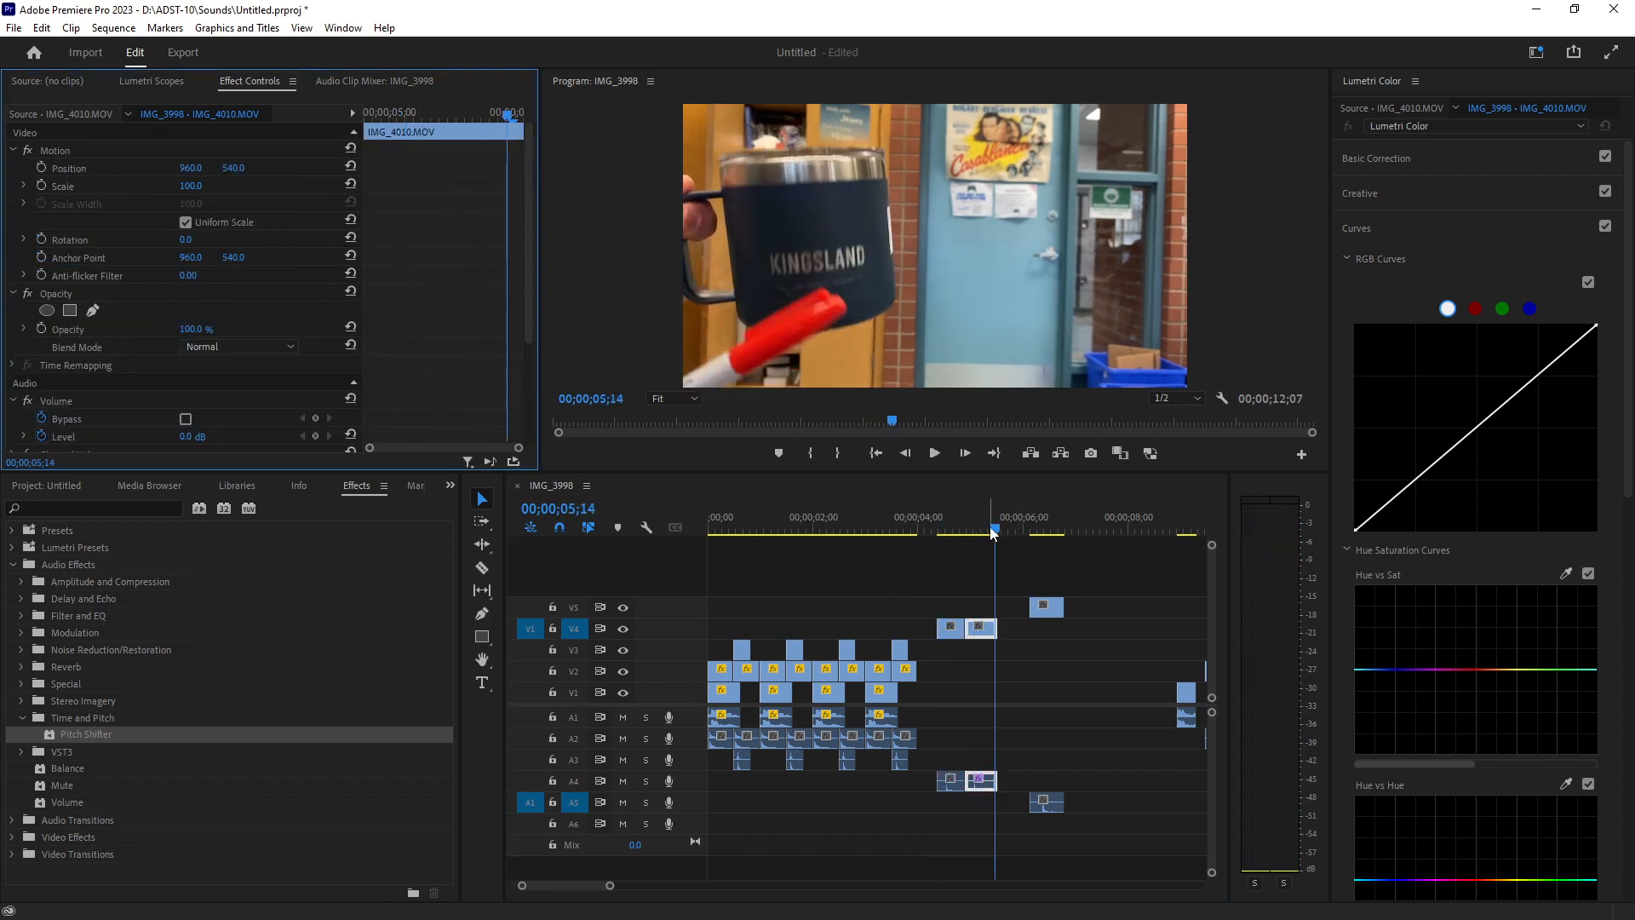
{"action": "left_click_drag", "start_coordinate": [990, 528], "coordinate": [973, 528]}
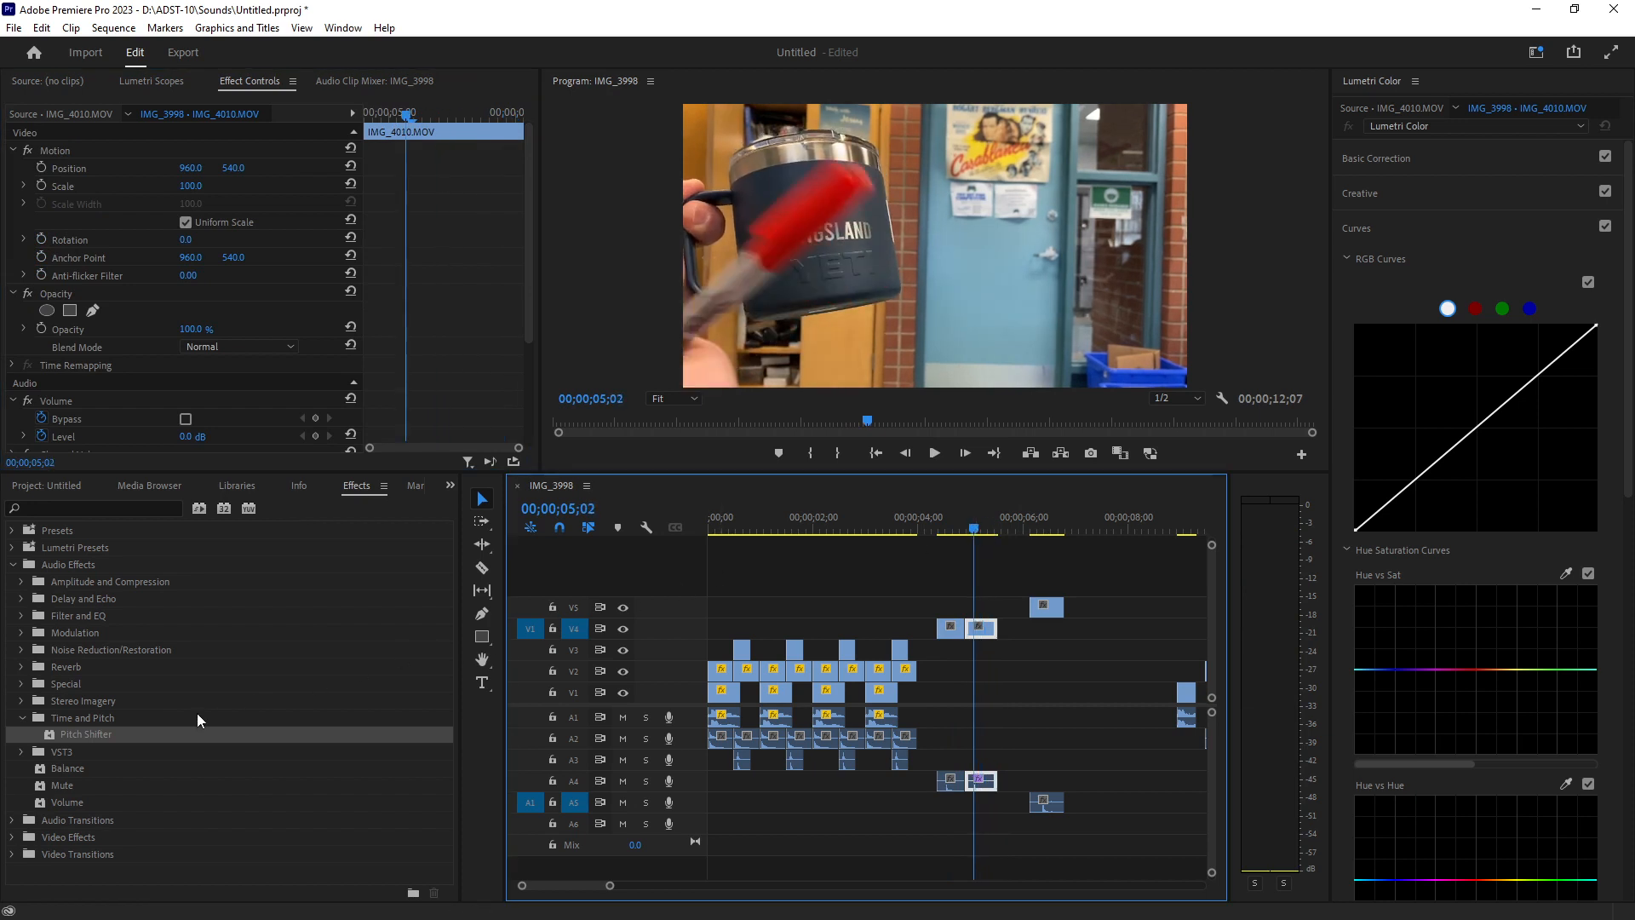
Search the effects for "reverb" and select Studio Reverb.
{"action": "left_click", "coordinate": [119, 508]}
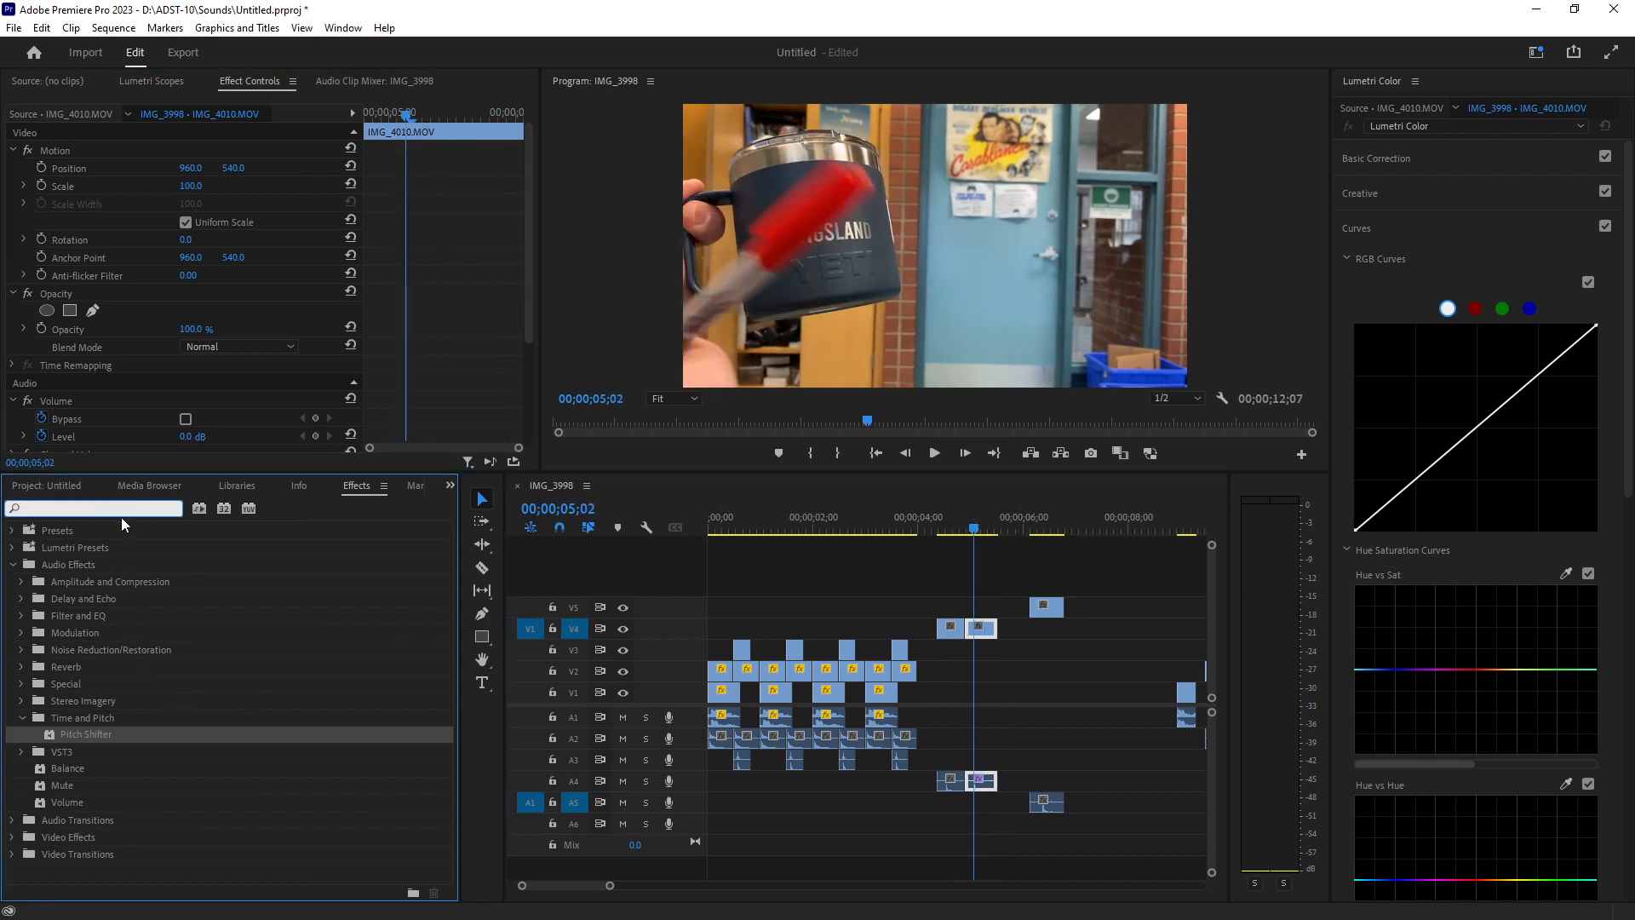
{"action": "type", "text": "rever"}
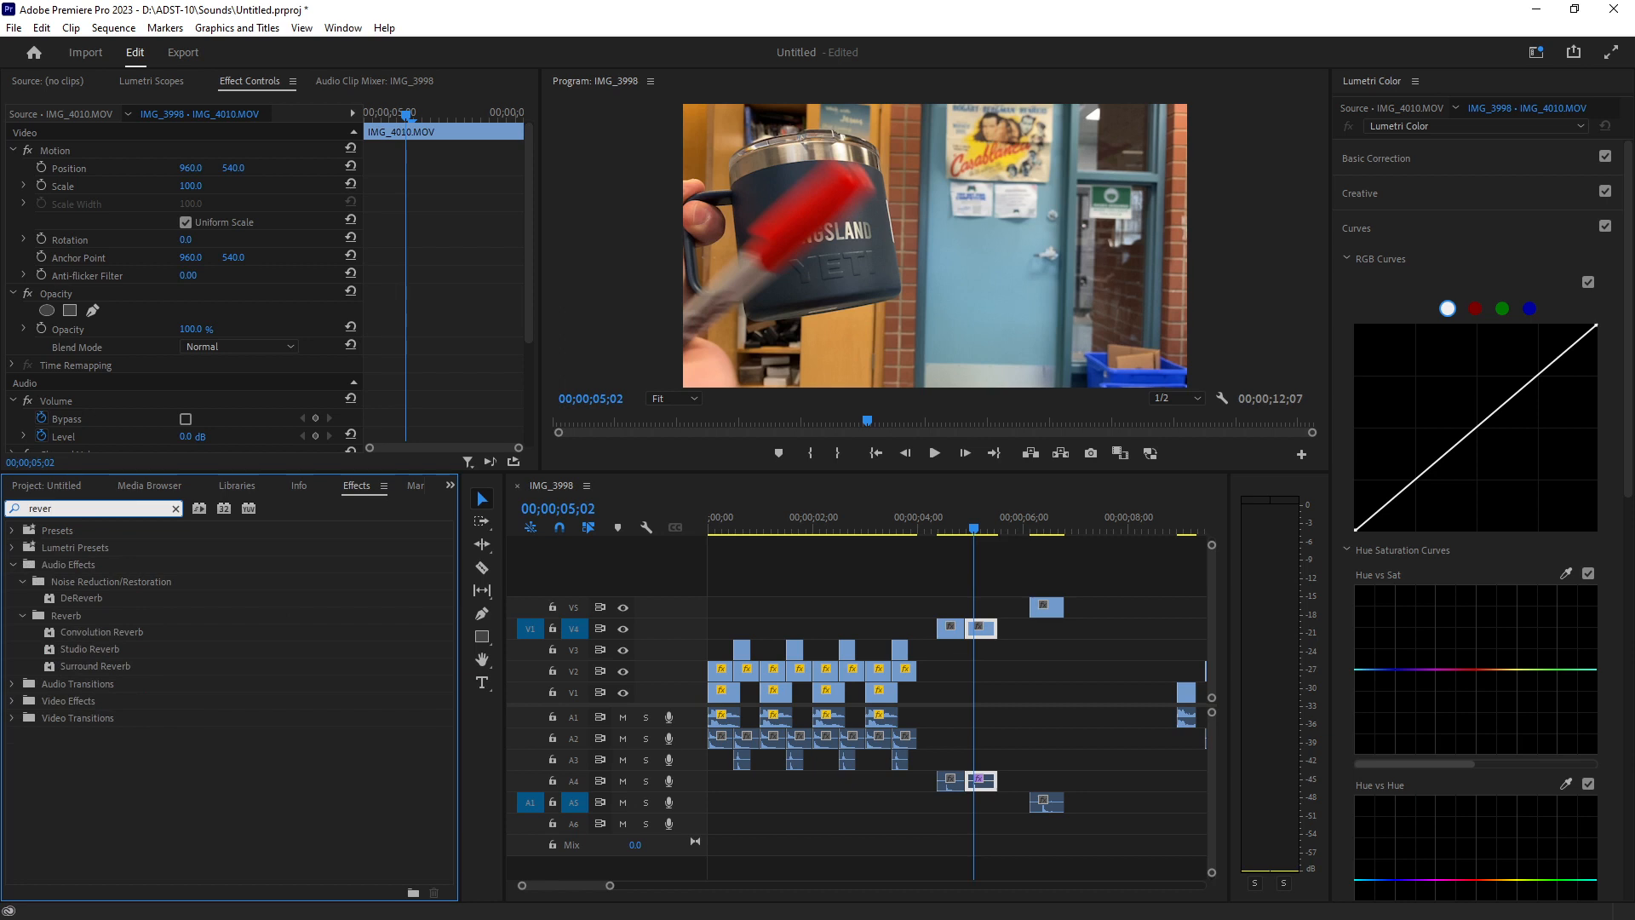
{"action": "type", "text": "b"}
{"action": "left_click", "coordinate": [87, 648]}
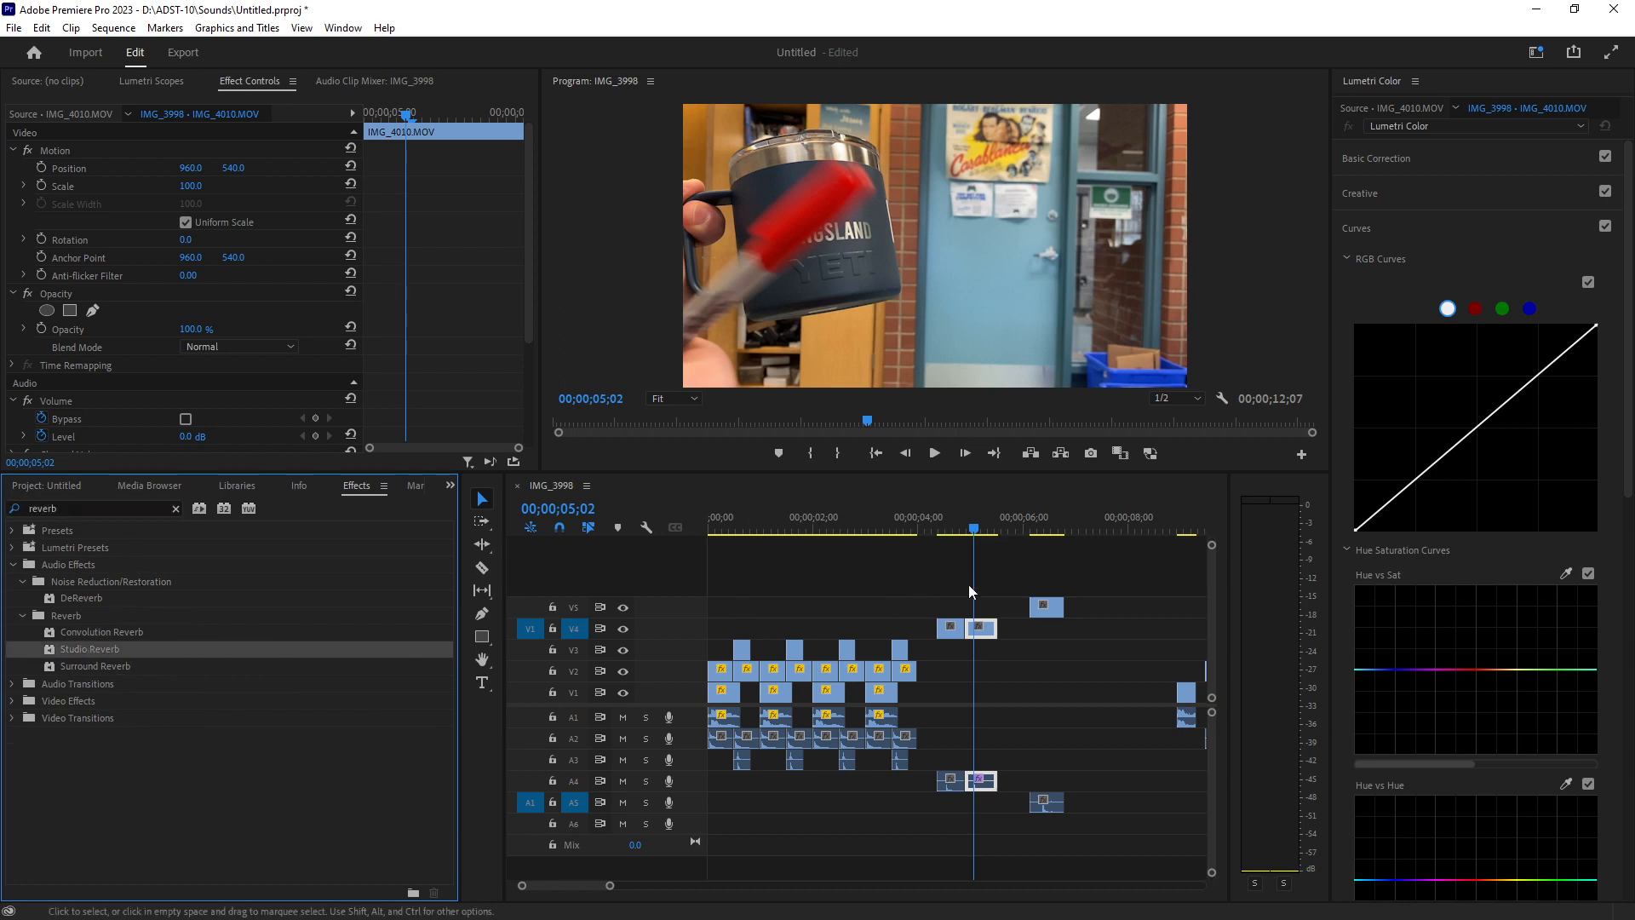
Play the sequence from around 00;00;03;00 to review it.
{"action": "left_click", "coordinate": [932, 531]}
{"action": "left_click_drag", "start_coordinate": [932, 534], "coordinate": [1029, 530]}
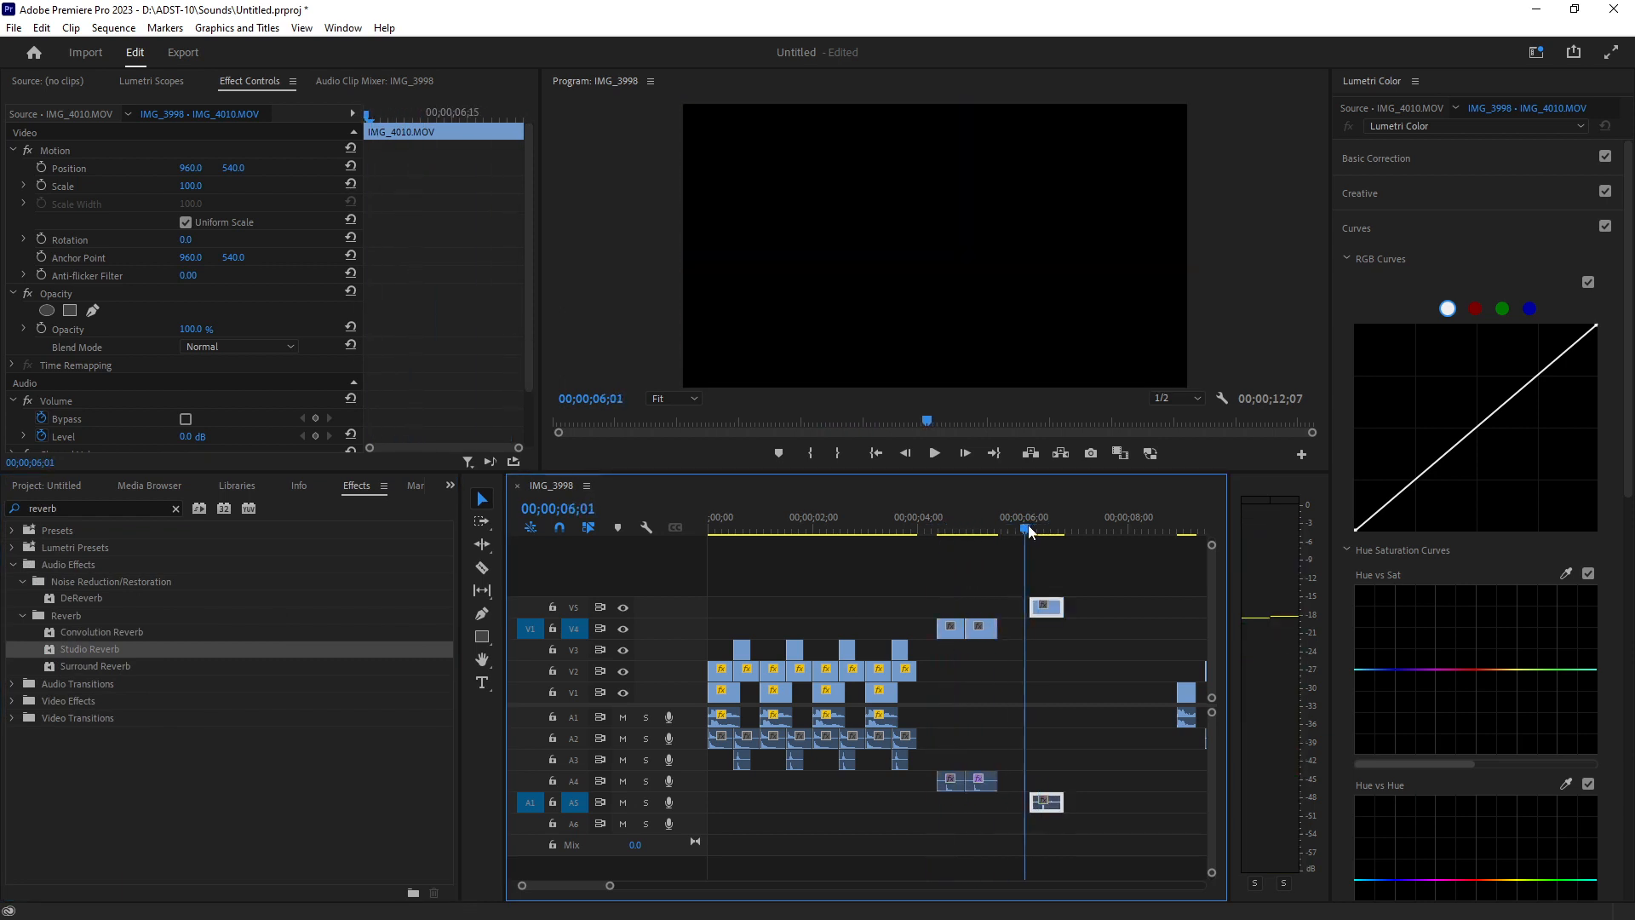
{"action": "left_click", "coordinate": [849, 529]}
{"action": "key", "text": "space"}
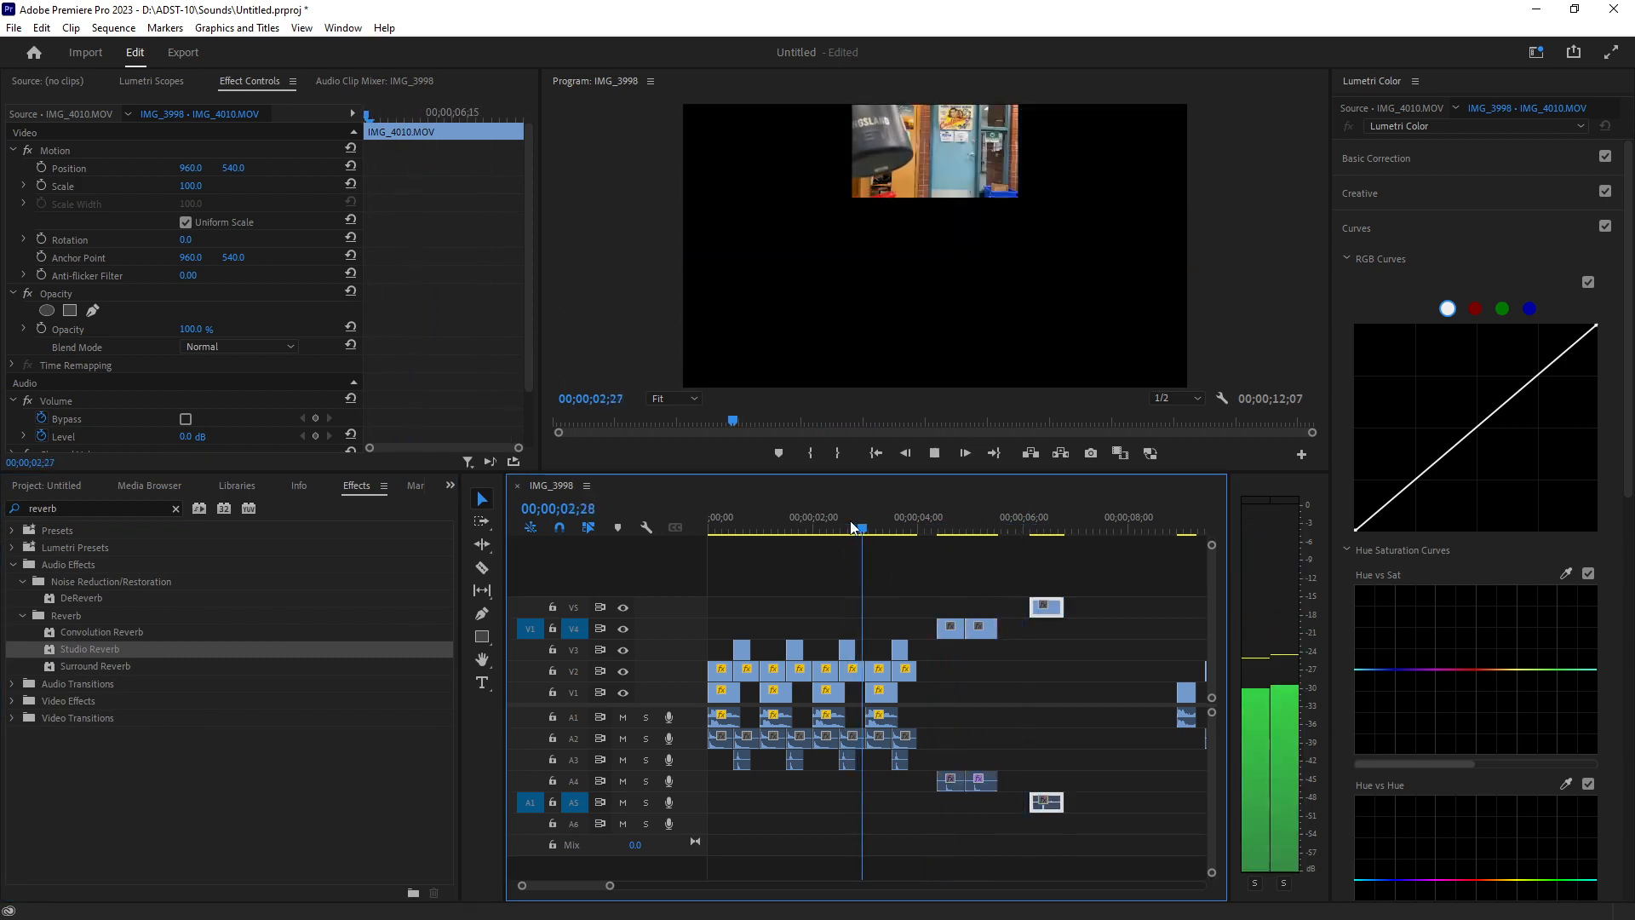
{"action": "key", "text": "space"}
Copy the IMG_4002 clip from V1 to about 00;00;07;10 and preview it.
{"action": "left_click", "coordinate": [884, 694]}
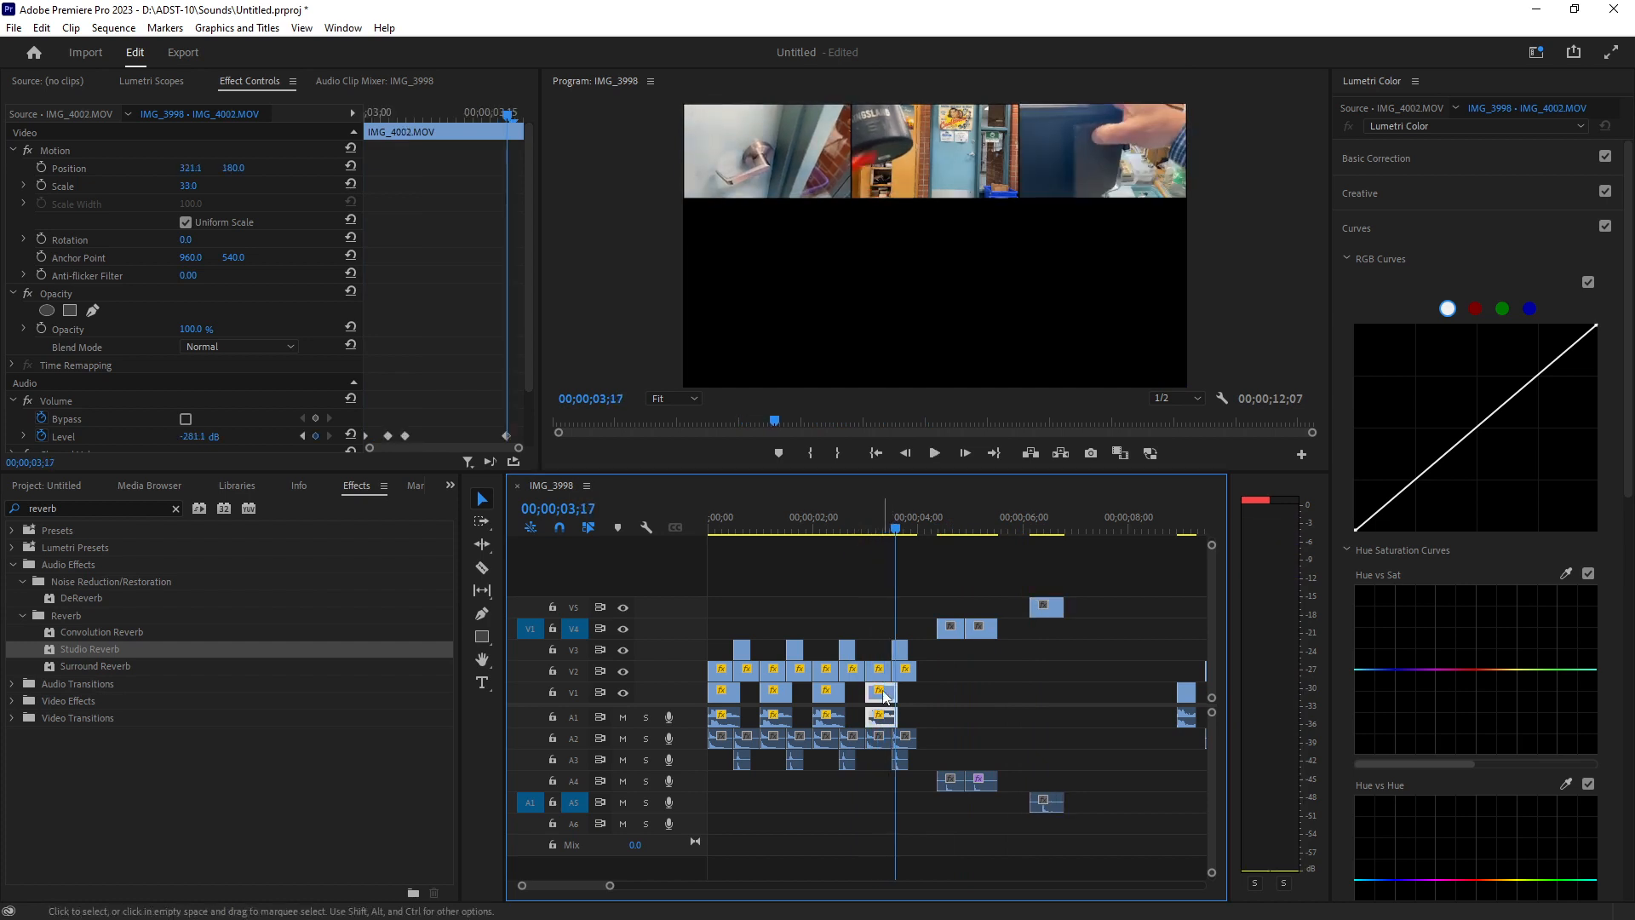
{"action": "left_click_drag", "start_coordinate": [884, 694], "coordinate": [1113, 692]}
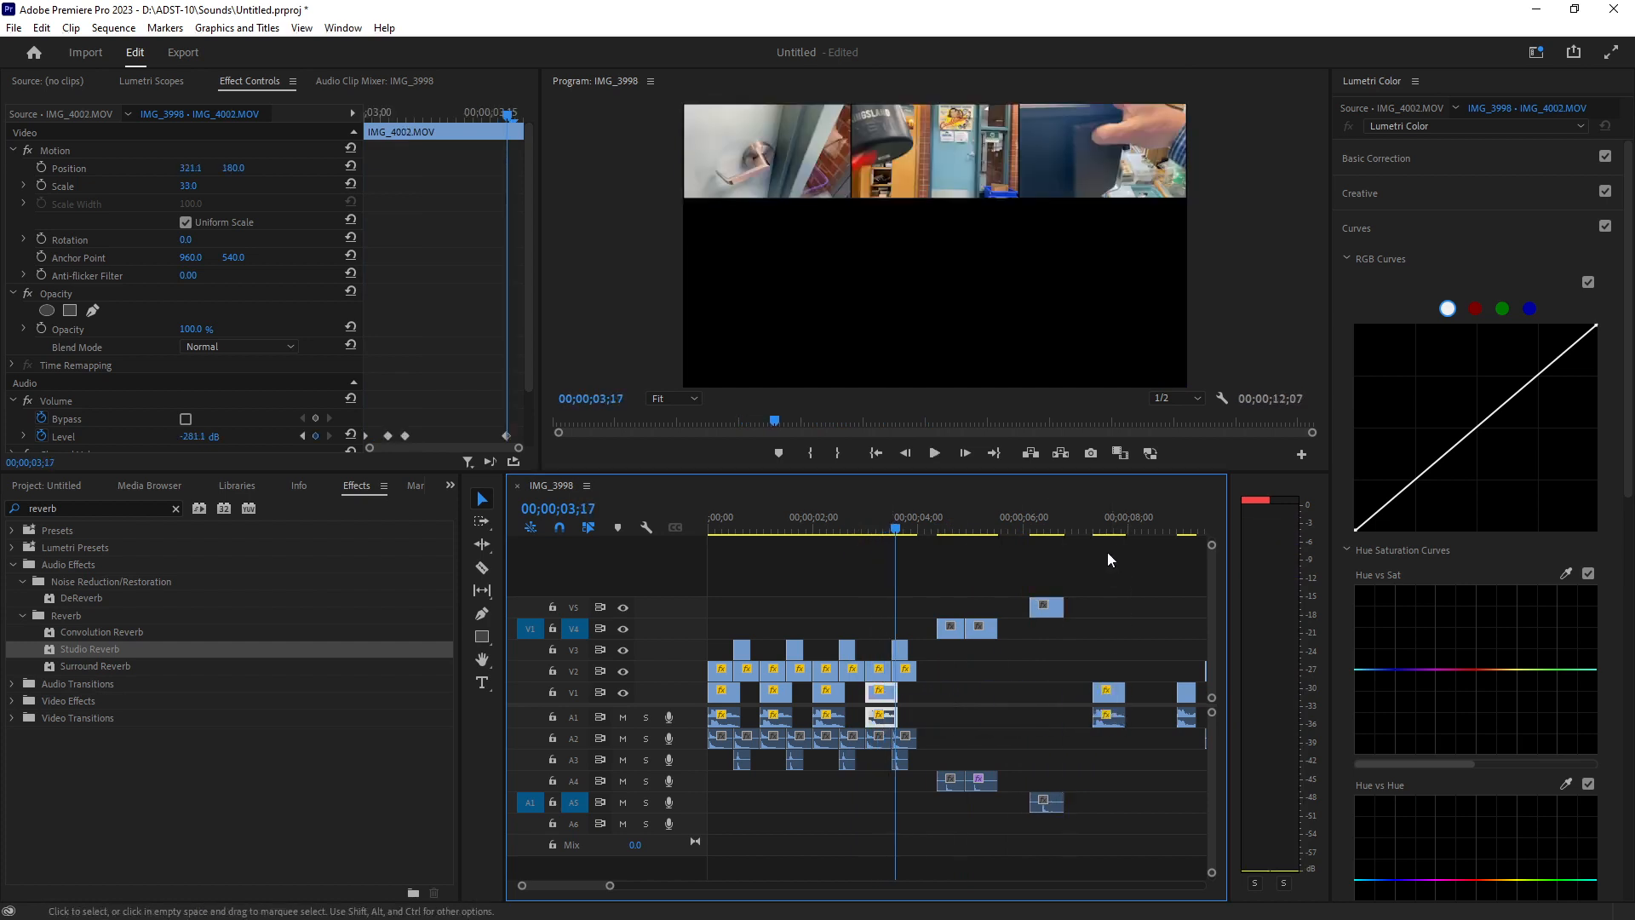
{"action": "left_click", "coordinate": [1091, 528]}
{"action": "key", "text": "space"}
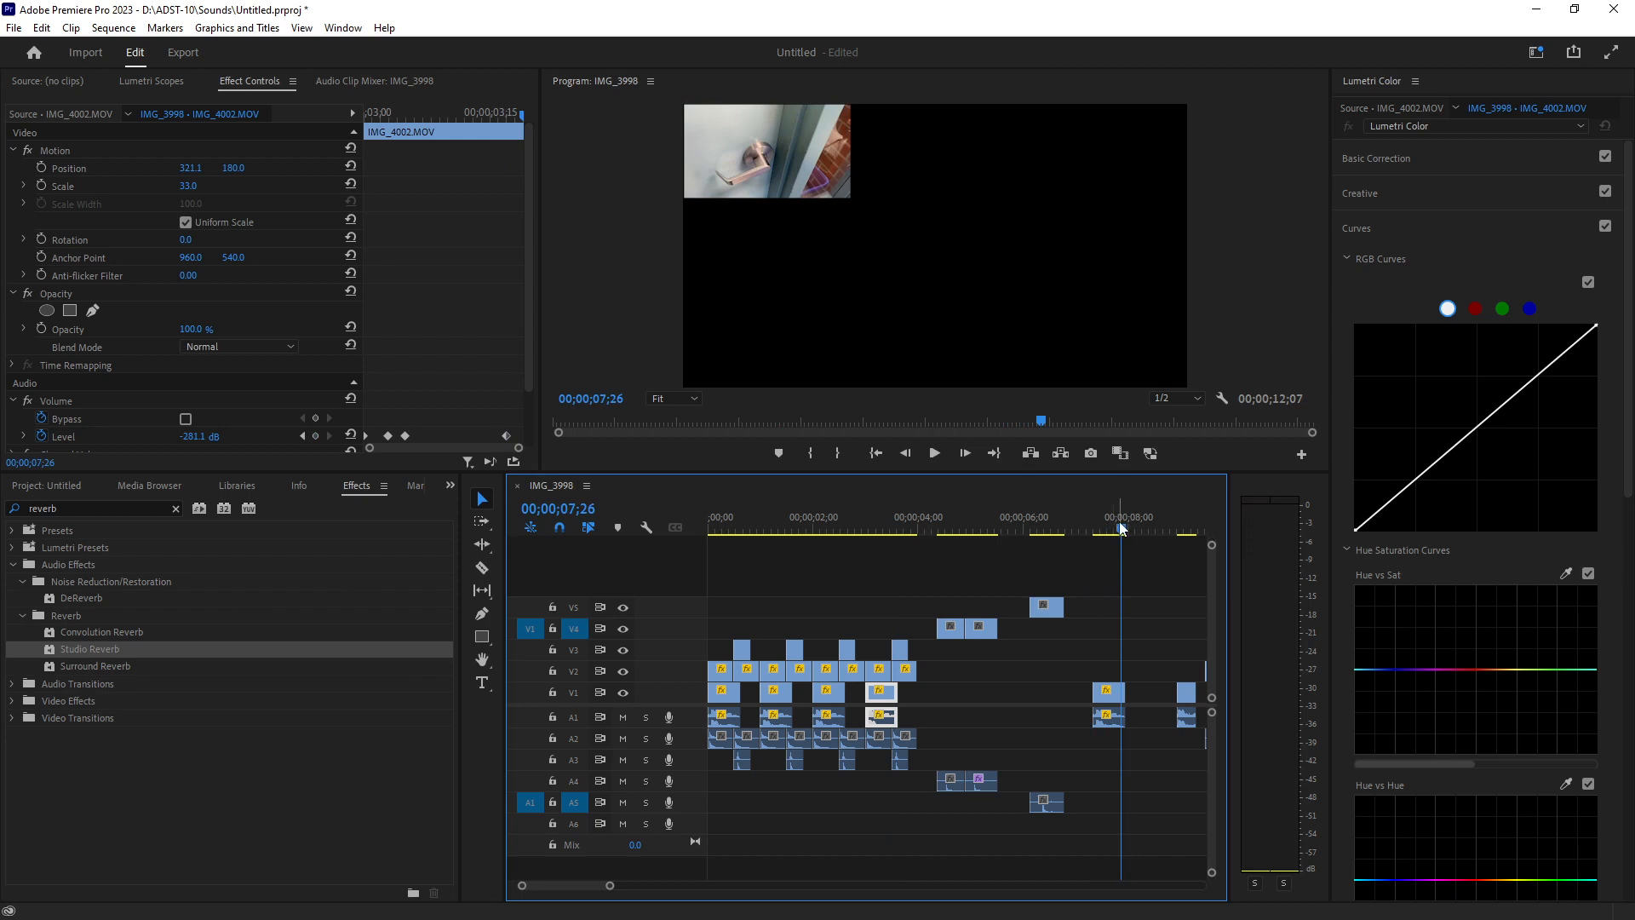
{"action": "left_click", "coordinate": [1094, 528]}
Duplicate the new IMG_4002 clip after itself and apply Studio Reverb to the second copy's audio.
{"action": "left_click", "coordinate": [1101, 690]}
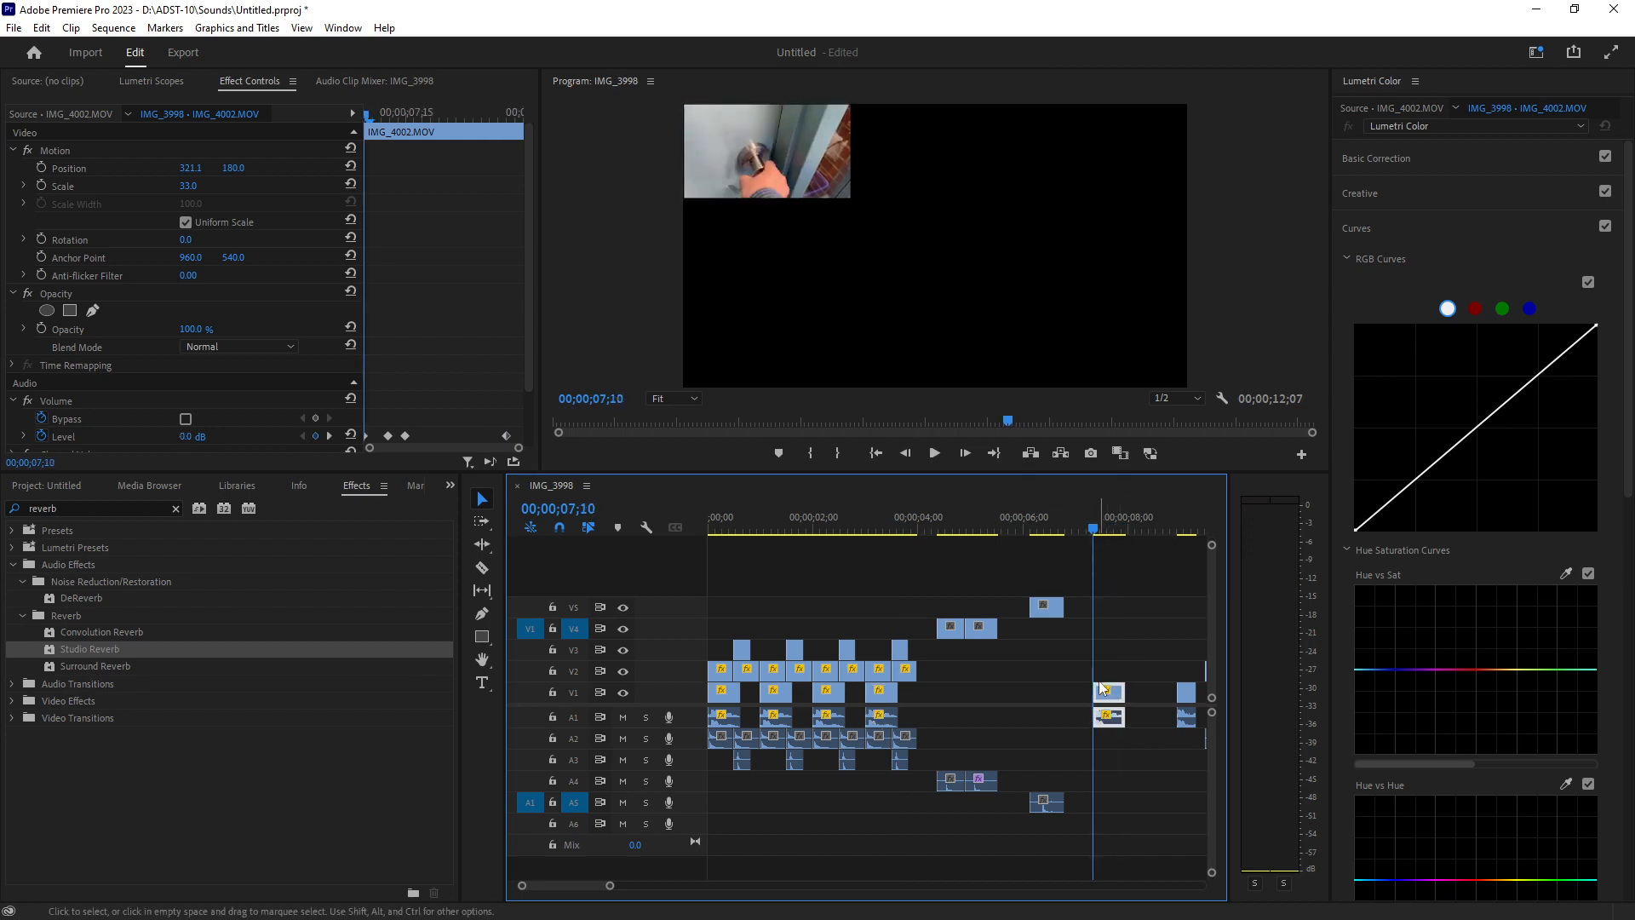
{"action": "left_click_drag", "start_coordinate": [1101, 688], "coordinate": [1134, 682]}
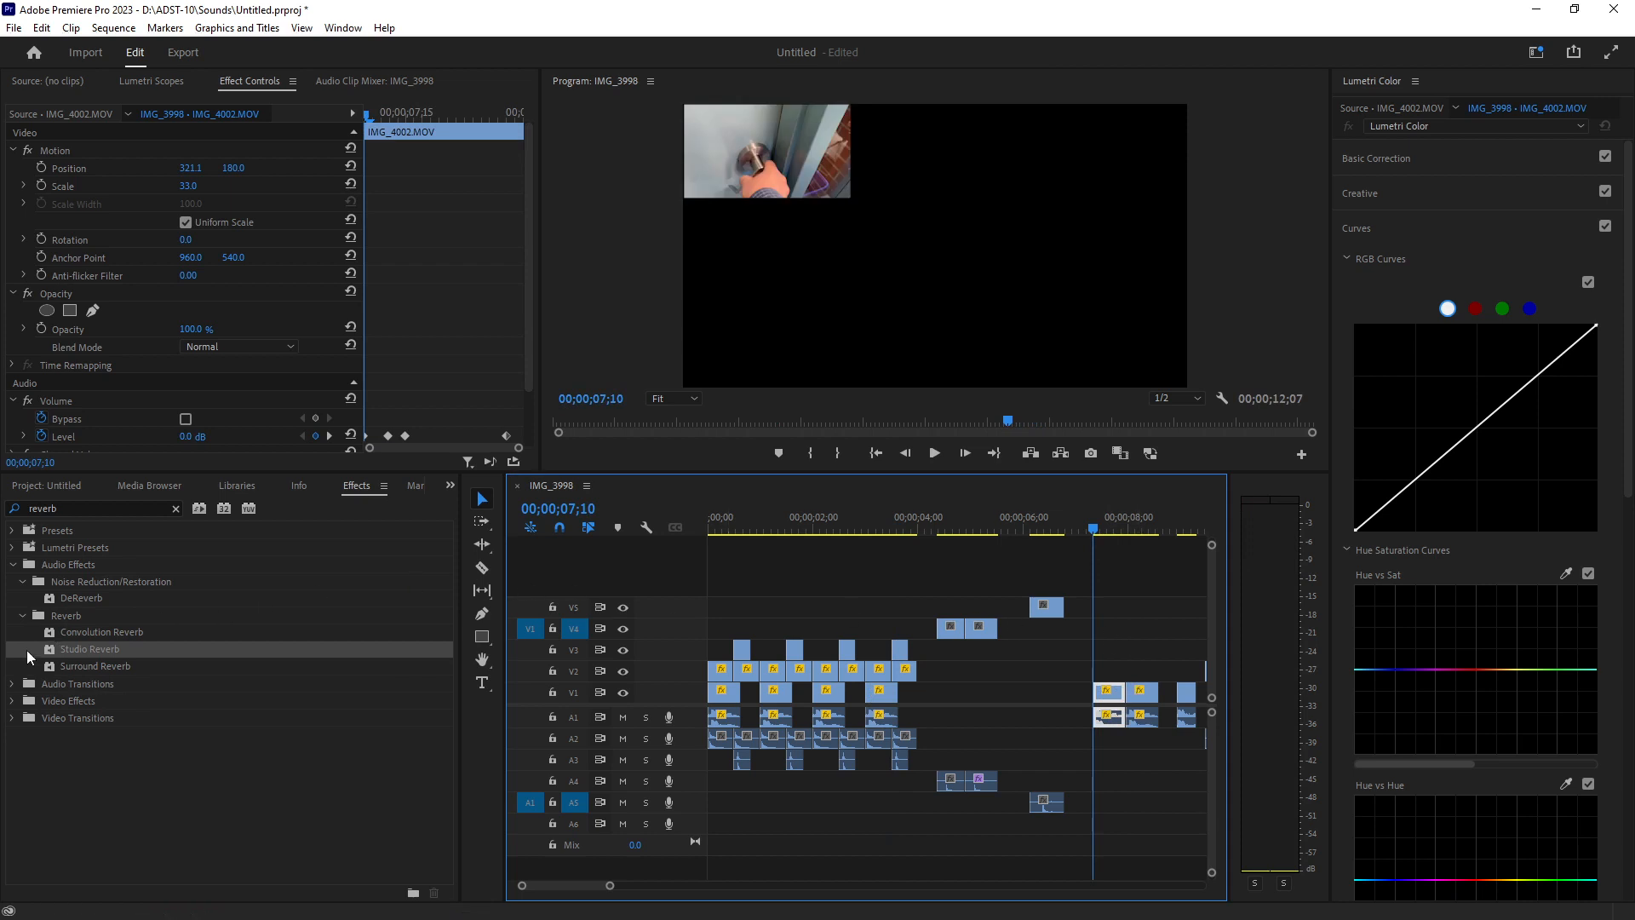
{"action": "left_click_drag", "start_coordinate": [55, 656], "coordinate": [1141, 715]}
{"action": "key", "text": "space"}
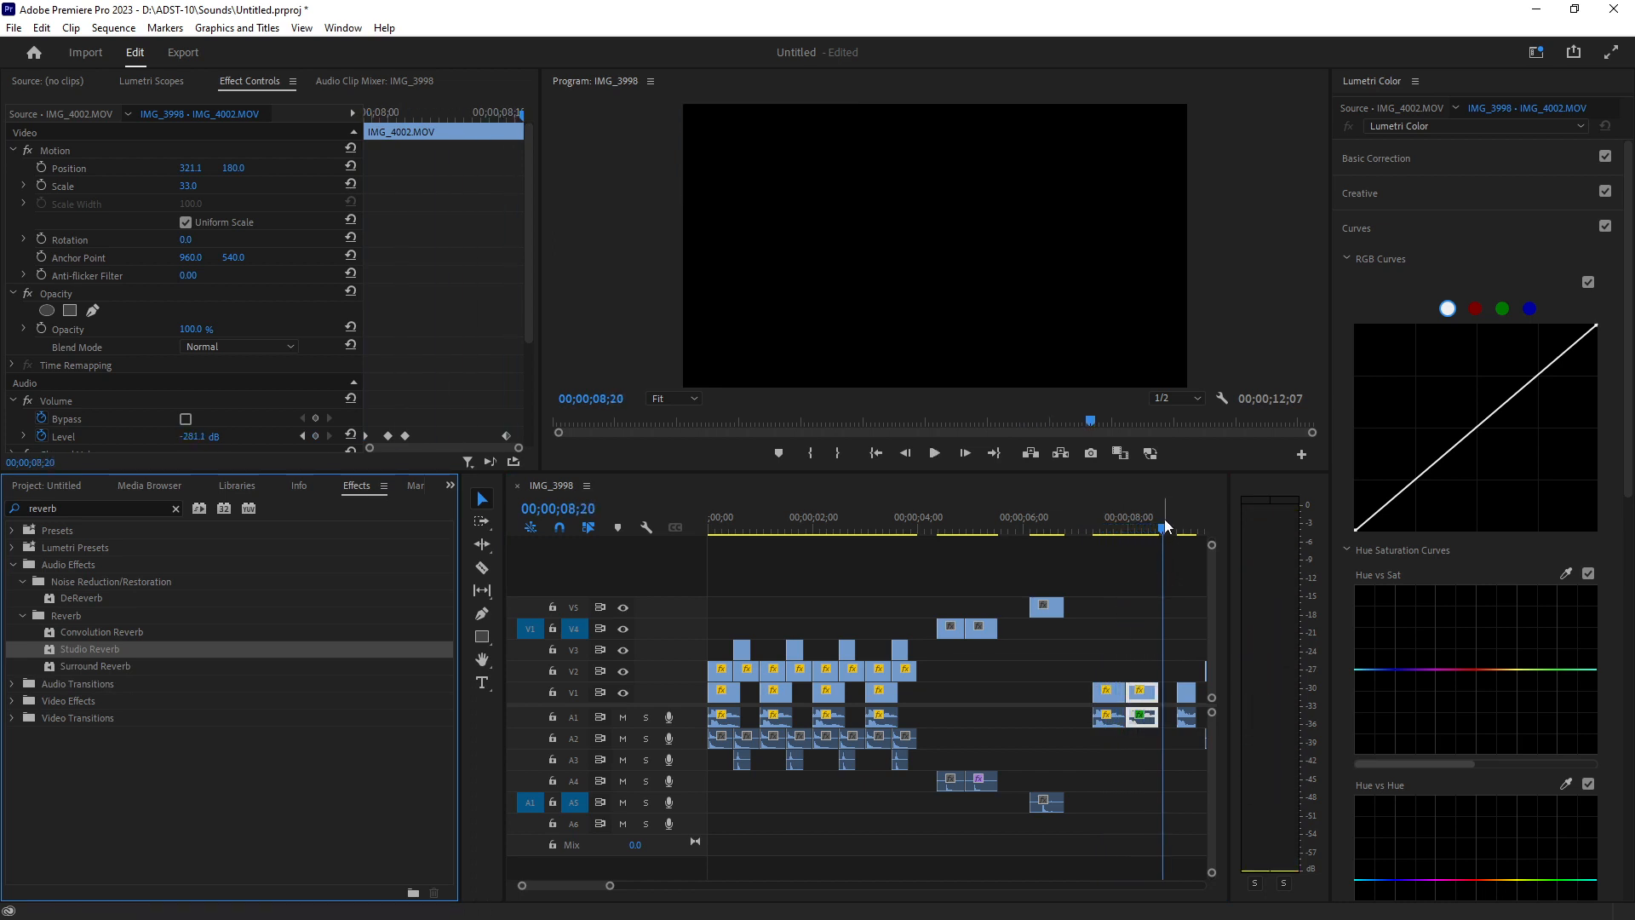
Play the sequence back from before the duplicated IMG_4002 clips to review them.
{"action": "left_click_drag", "start_coordinate": [1163, 519], "coordinate": [1092, 535]}
{"action": "key", "text": "space"}
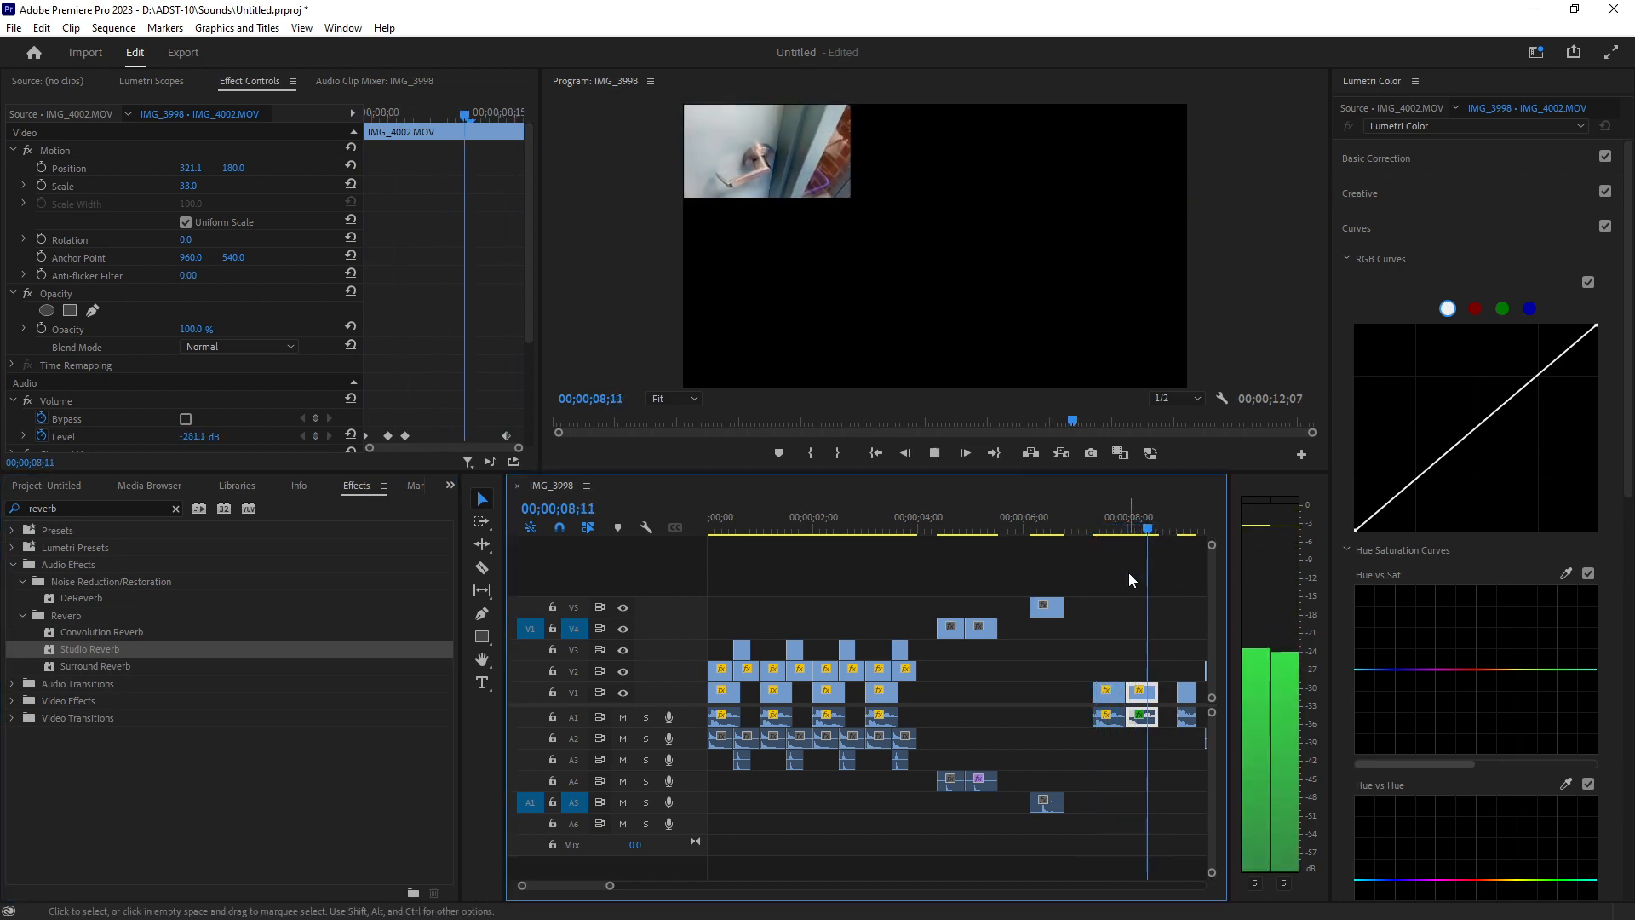
{"action": "key", "text": "space"}
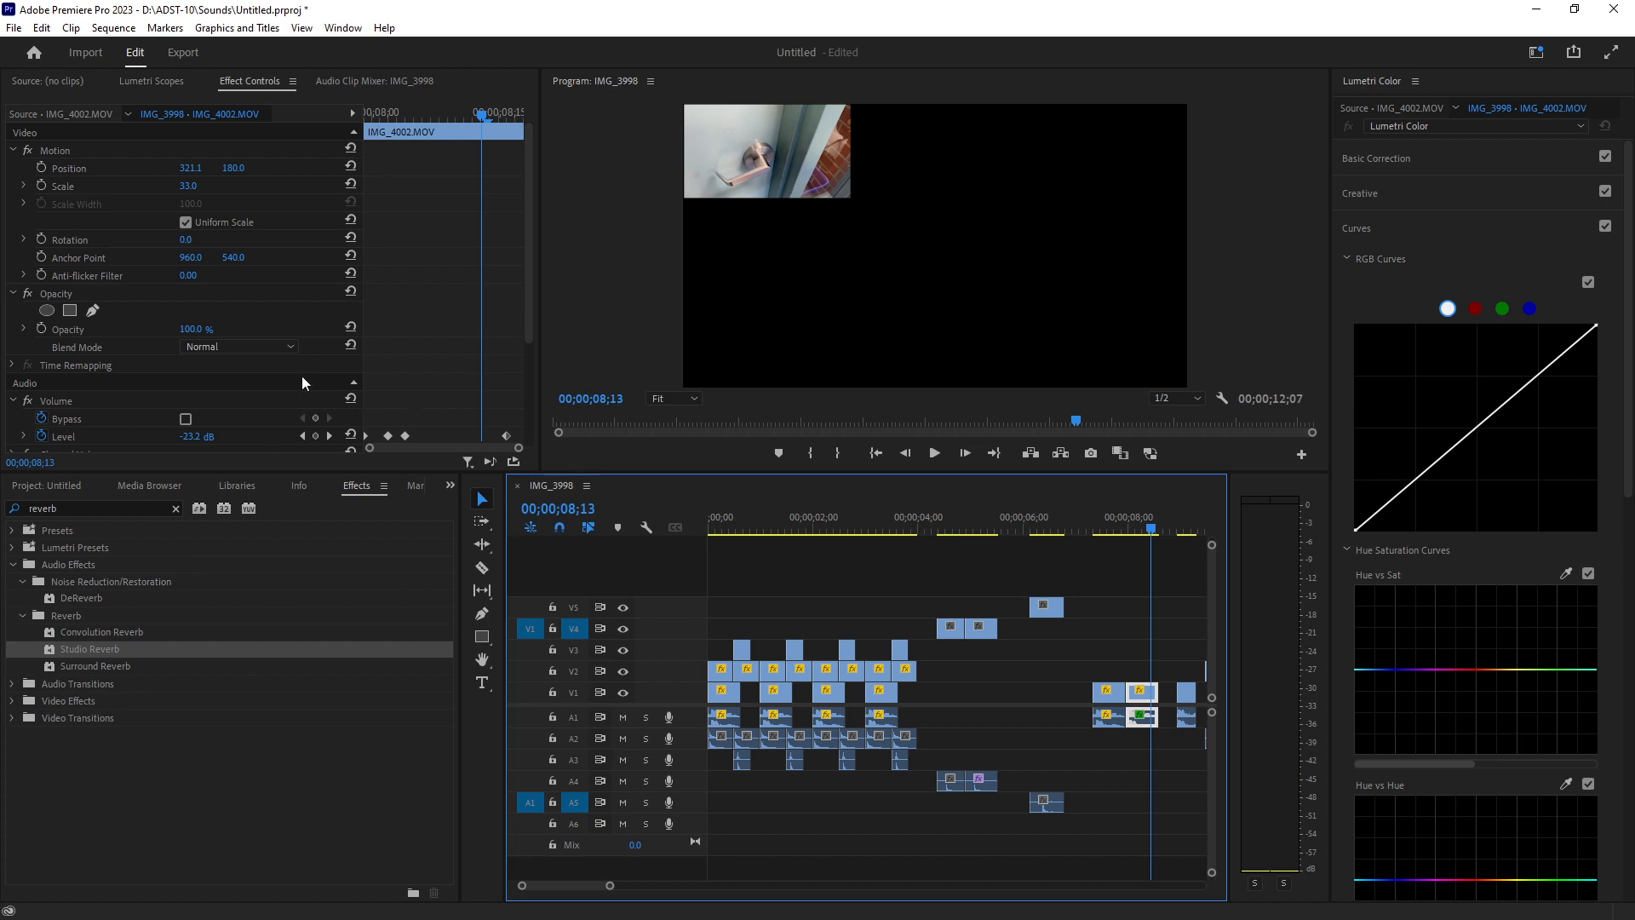
Open the Studio Reverb custom setup for the second IMG_4002 copy and set its Room Size to 90.
{"action": "scroll", "coordinate": [302, 376], "scroll_direction": "down", "scroll_amount": 4}
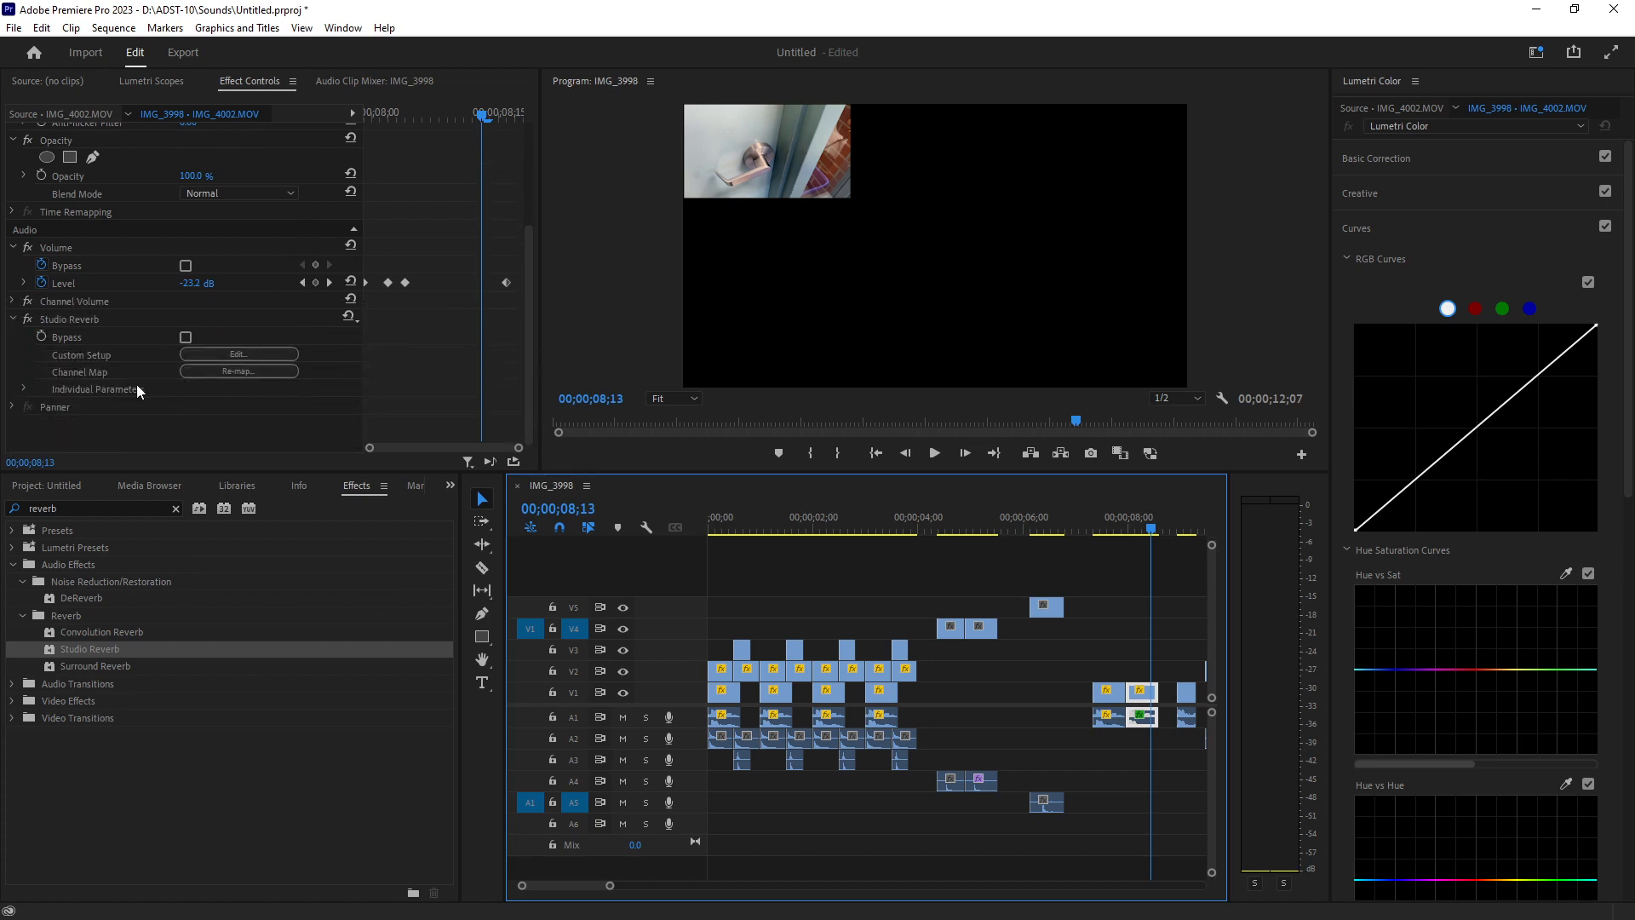
{"action": "left_click", "coordinate": [219, 355]}
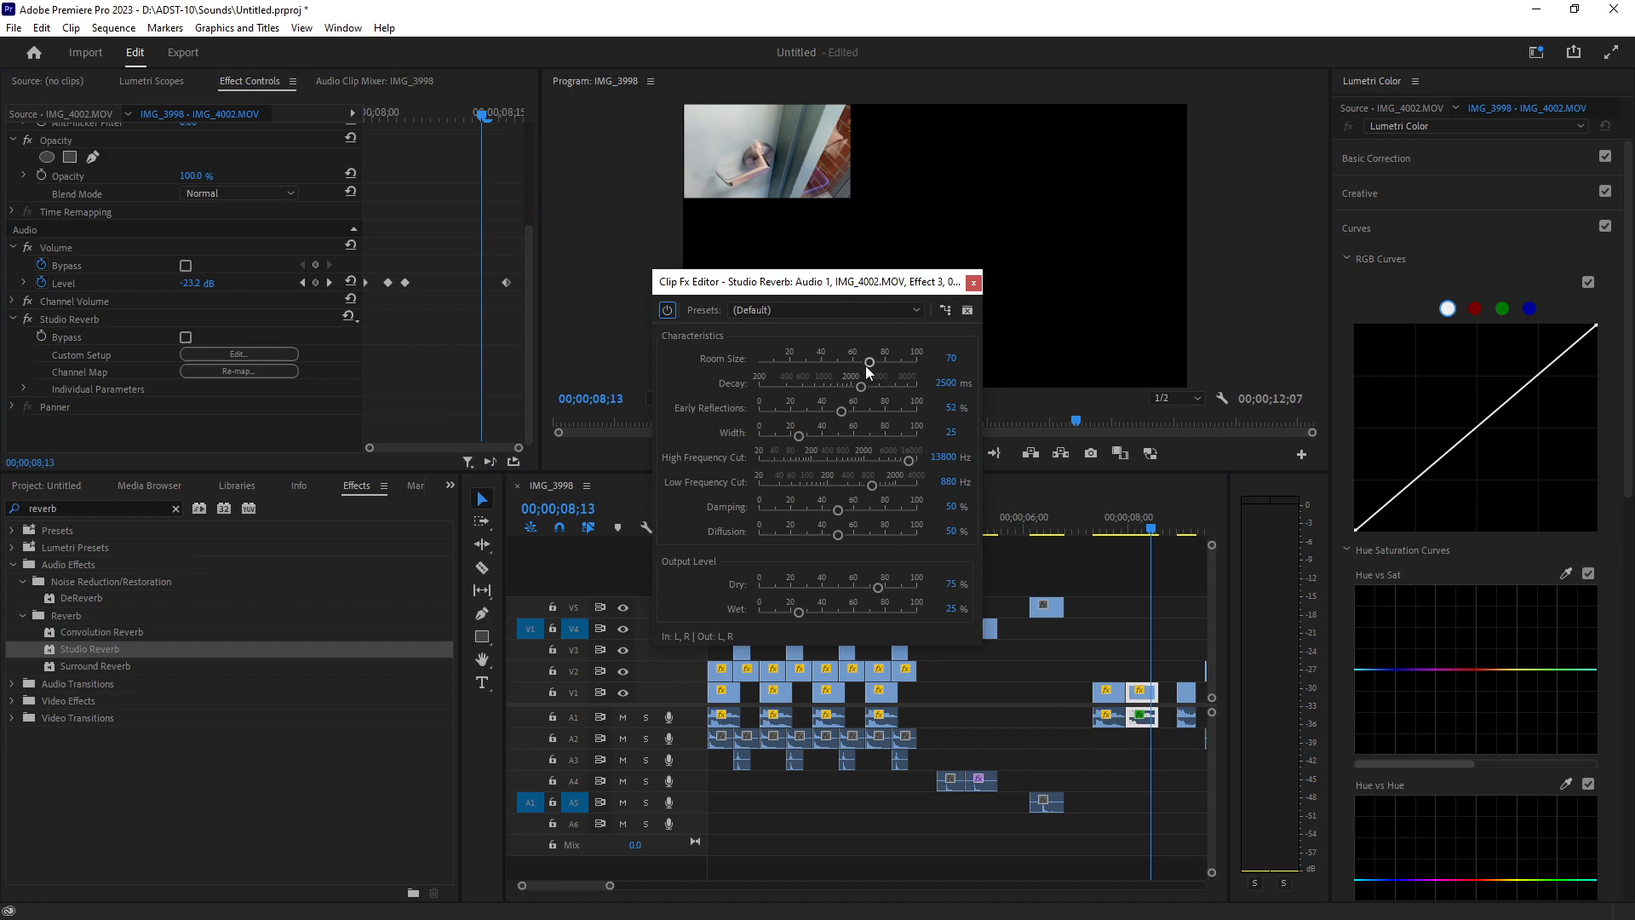
{"action": "mouse_move", "coordinate": [866, 364]}
{"action": "left_mouse_down"}
{"action": "mouse_move", "coordinate": [900, 364]}
{"action": "mouse_move", "coordinate": [872, 386]}
{"action": "left_mouse_up"}
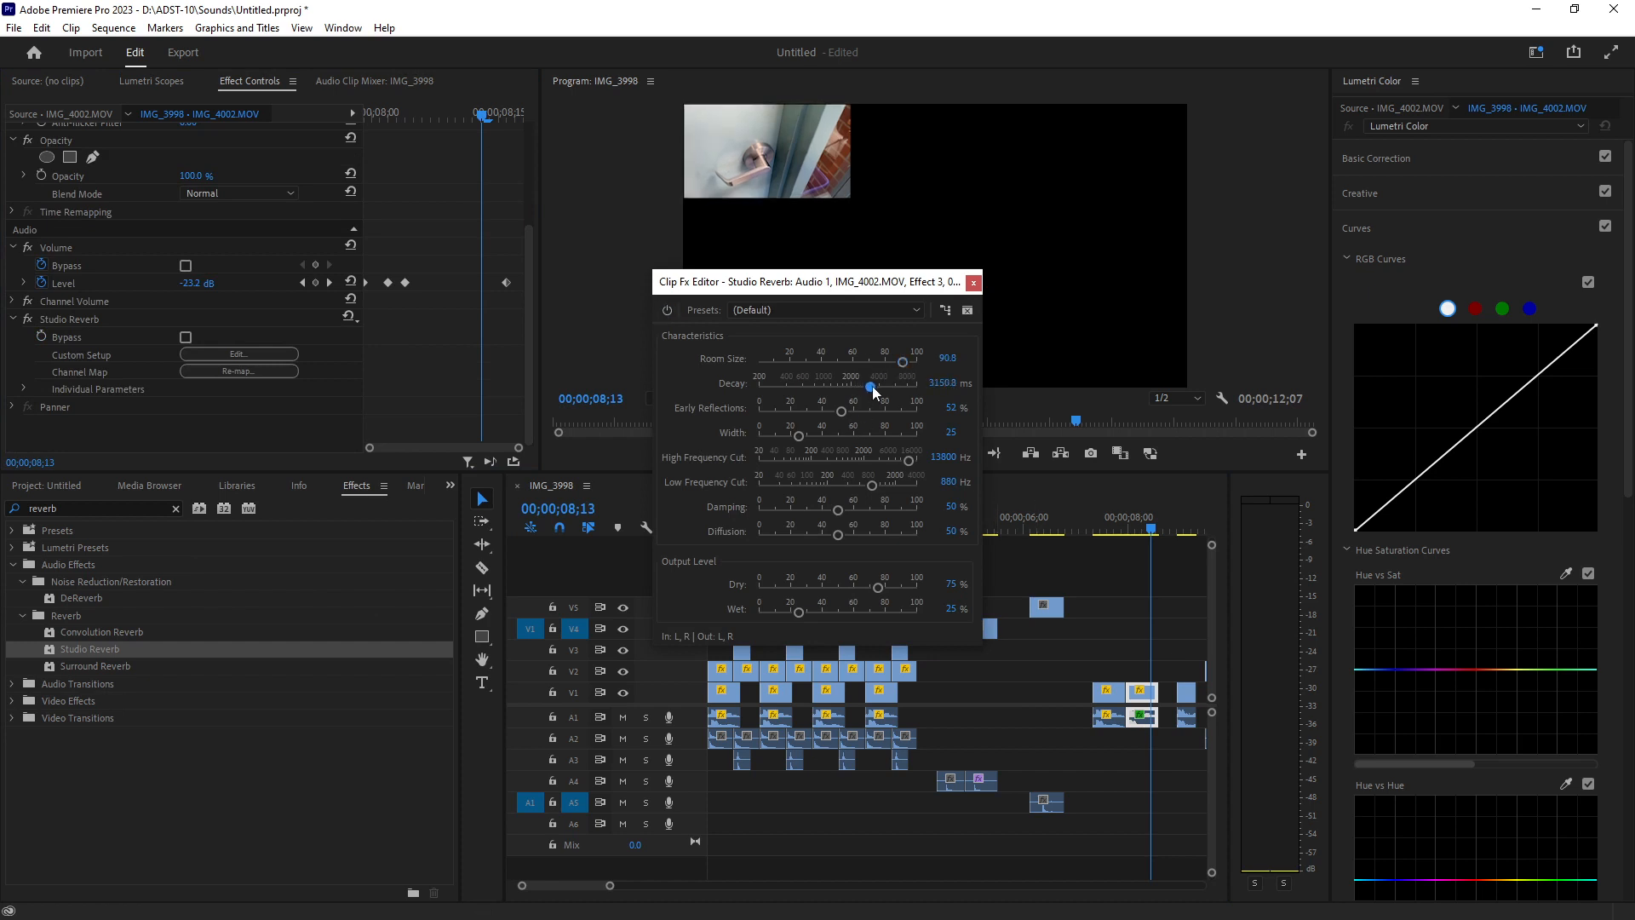
Play the sequence from about 00;00;07;08 to hear the reverb, then close the Studio Reverb editor.
{"action": "left_click", "coordinate": [1090, 532]}
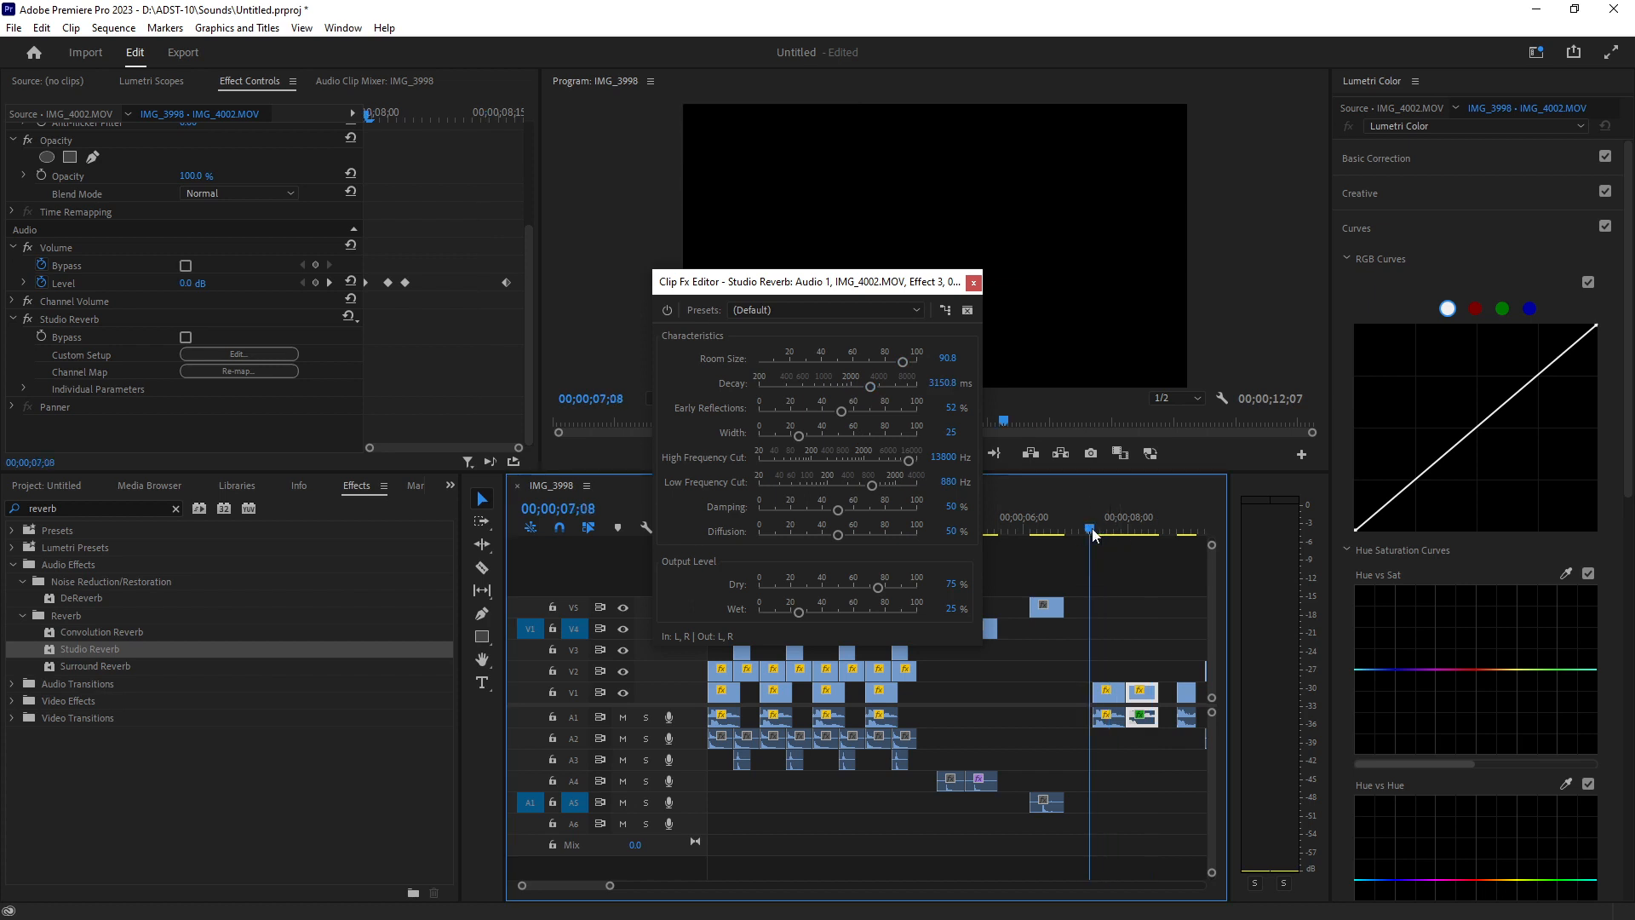
{"action": "key", "text": "space"}
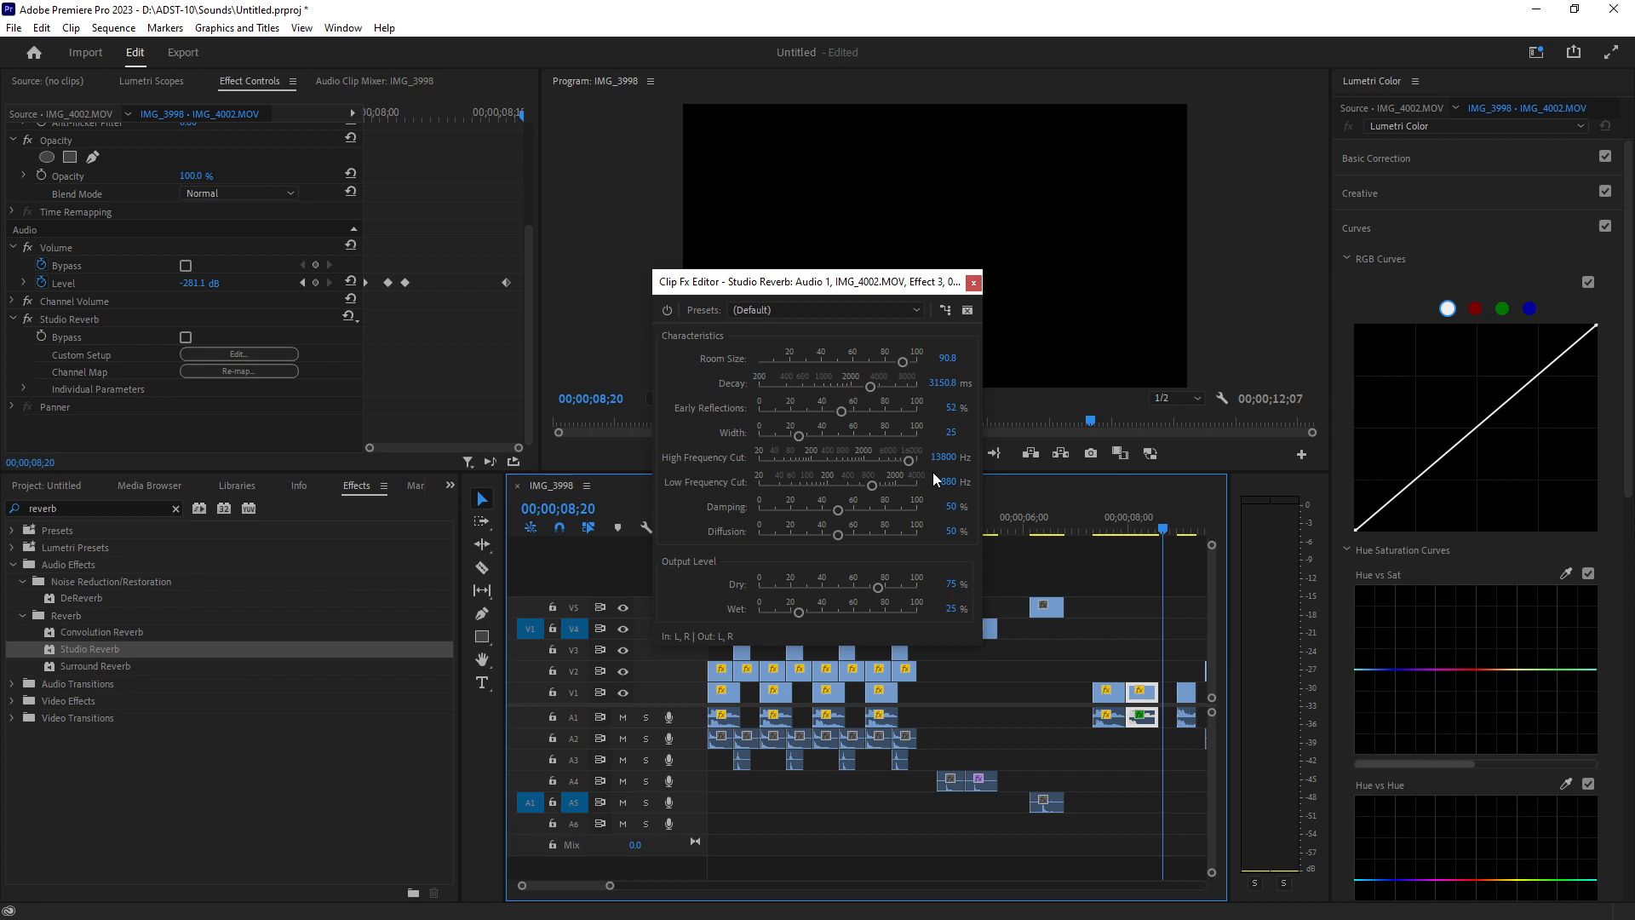
{"action": "left_click", "coordinate": [973, 281]}
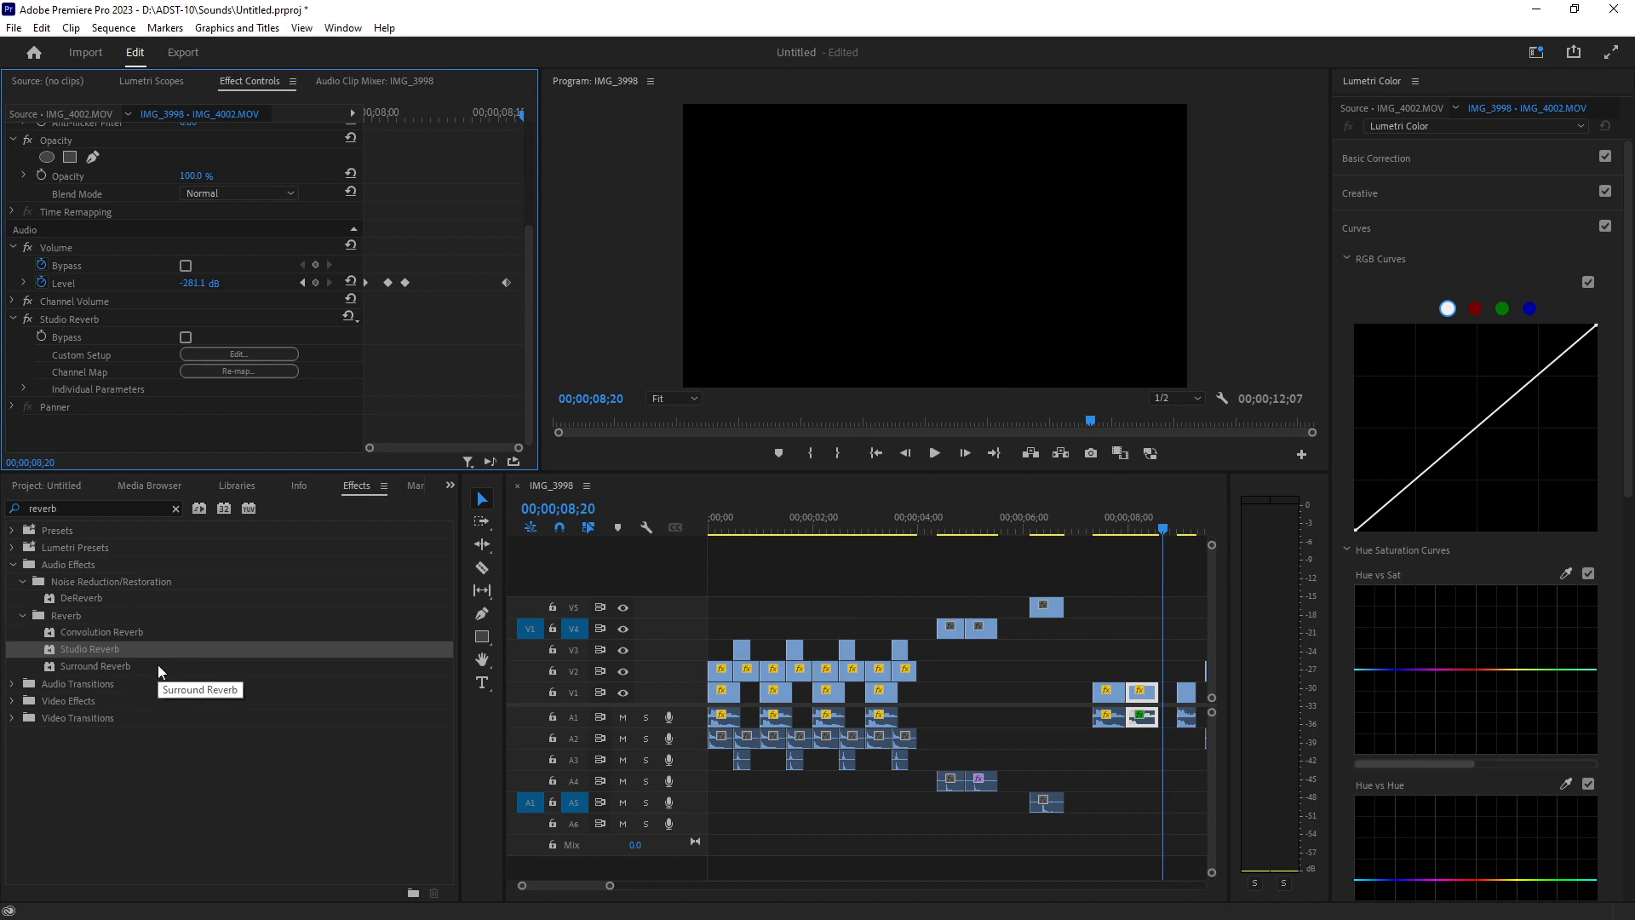